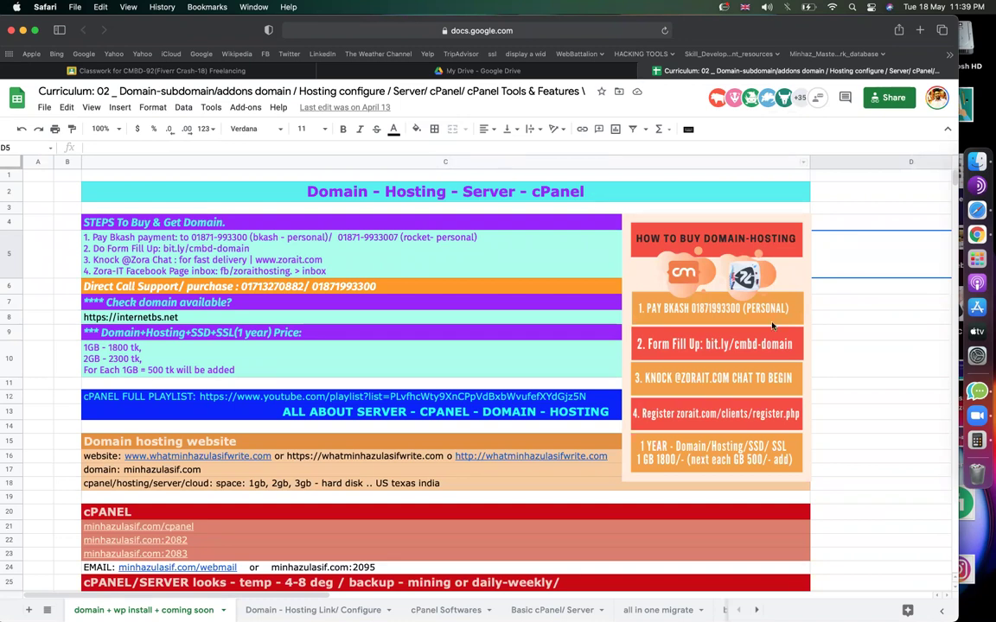
Check cells D10 and C5, then bring the Domain hosting website line in C16 into view.
click(857, 372)
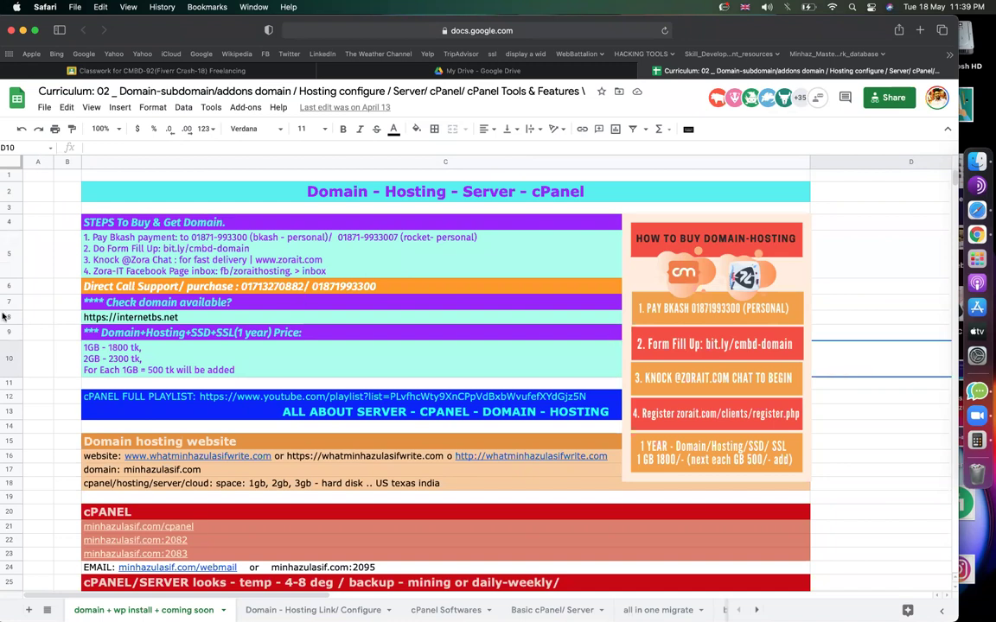
click(177, 249)
scroll(266, 325, down, 3)
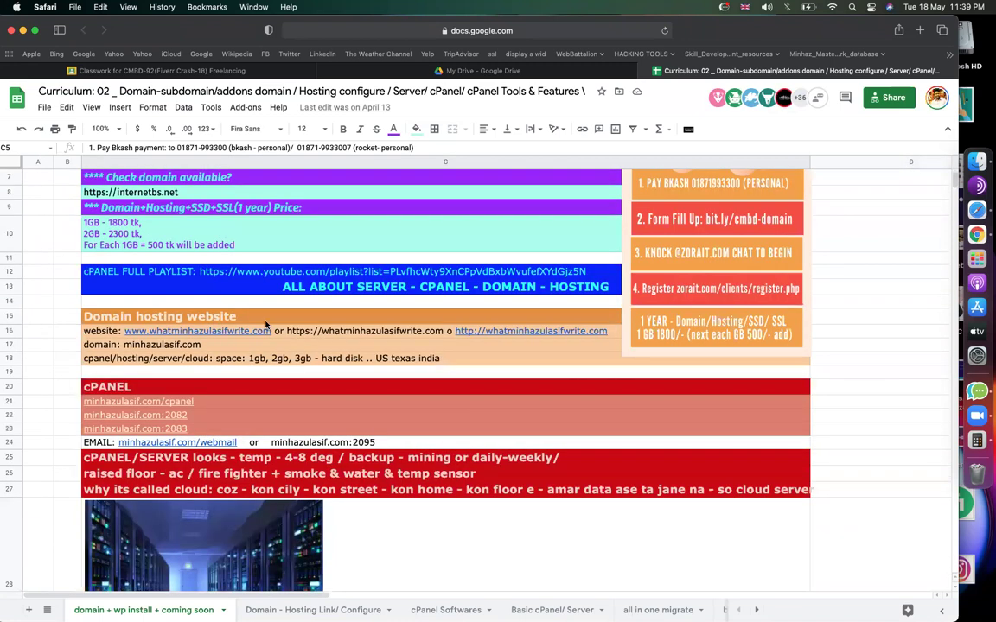
click(266, 328)
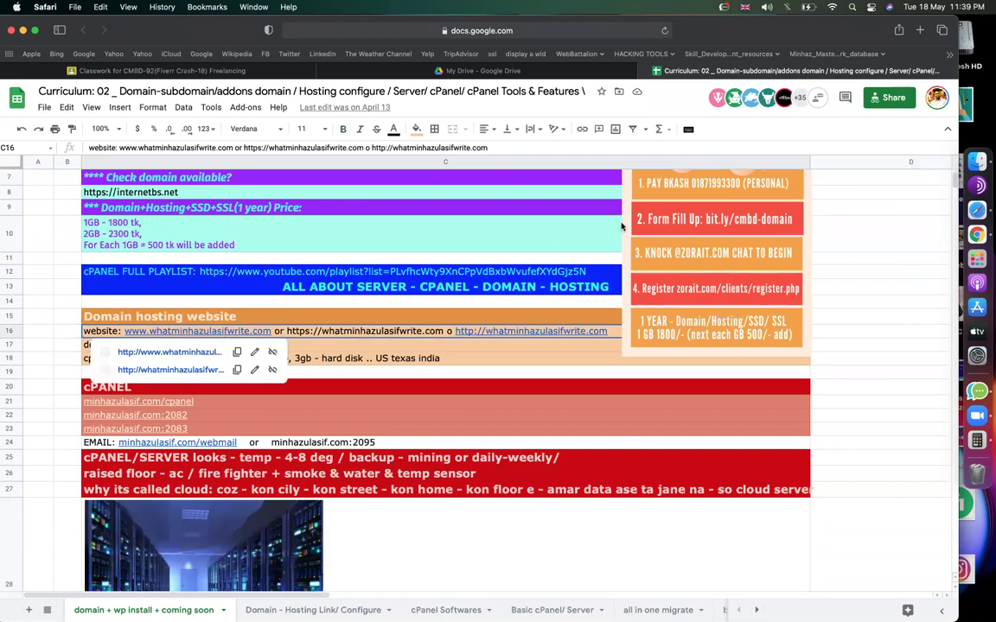
Open notepad.pw in a new tab, enlarge the page, and note 'domain: minhazulasif.com'.
click(920, 31)
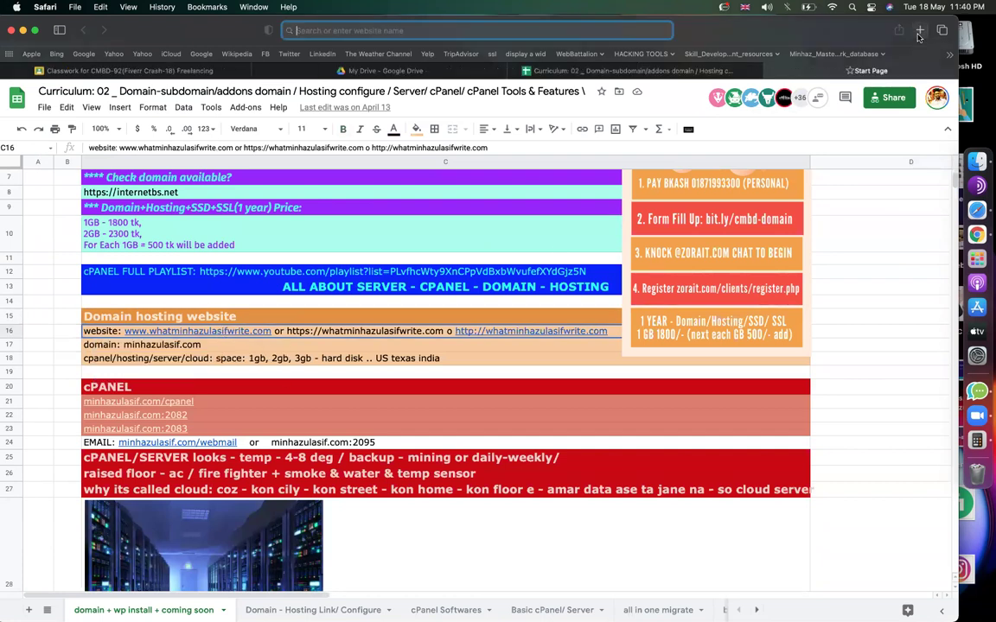
text(notepad.pw)
key(Return)
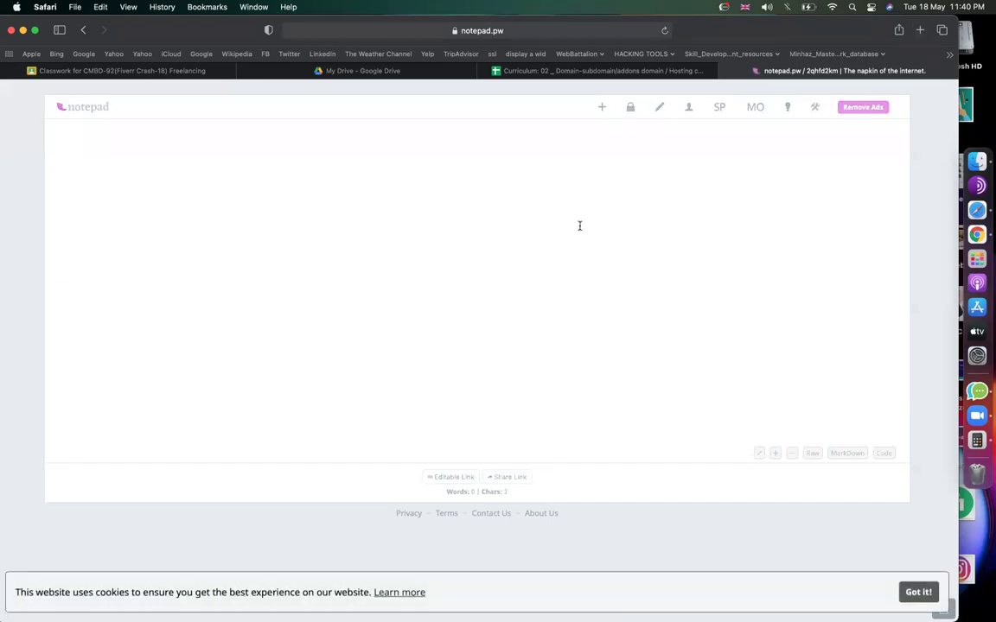
key(super+equal)
key(super+equal)
key(super+equal)
text(domain: )
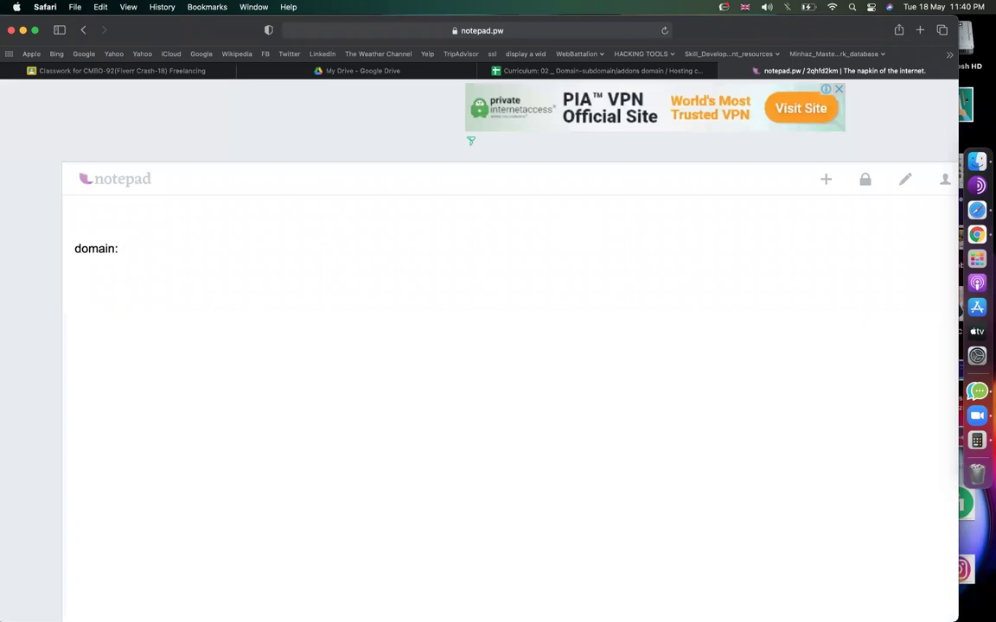
text(minhazulasif.com)
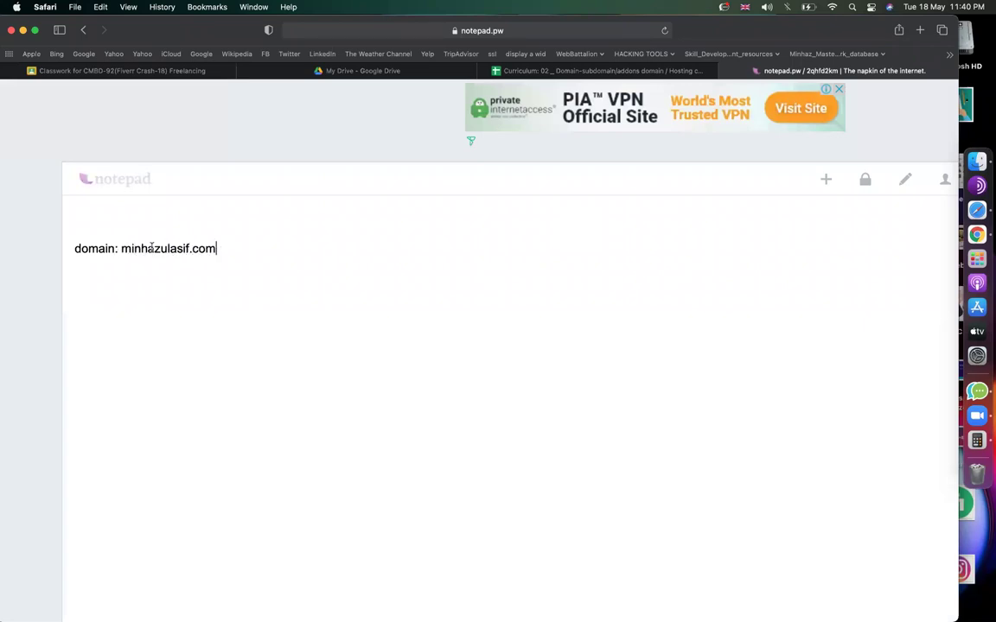
Change the noted domain to whatminhazulasifwrite.com and load that site in a new tab.
double_click(122, 248)
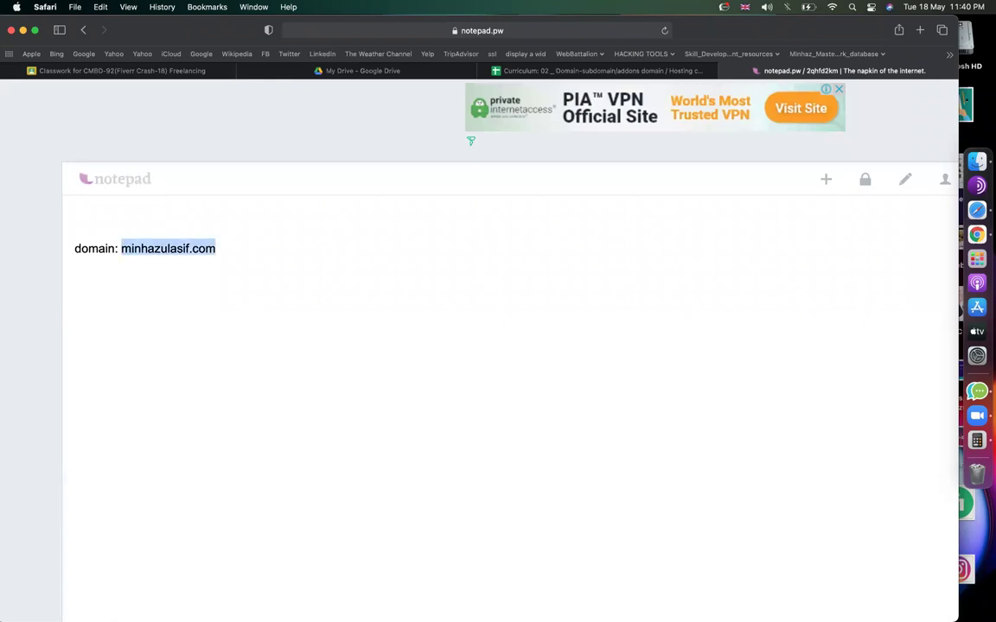
text(whatminhazulasifwrite.com)
click(122, 248)
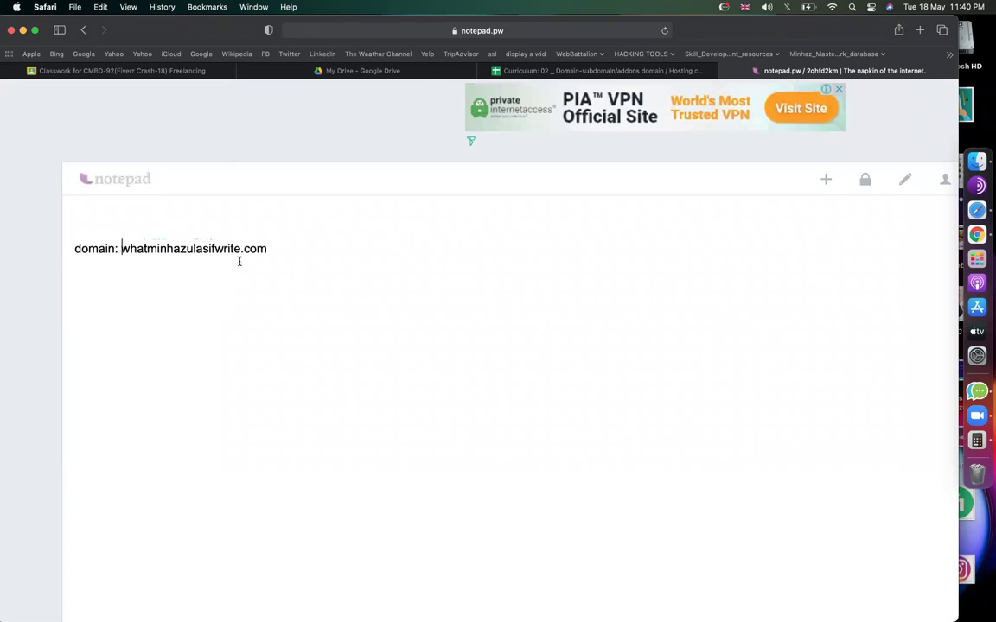
key(shift+super+Right)
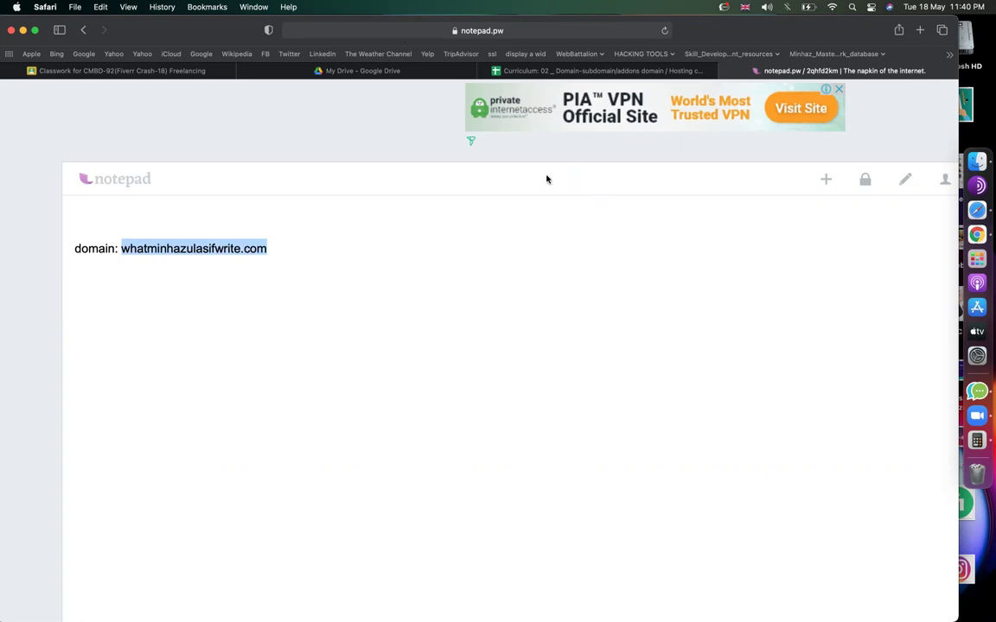
click(303, 262)
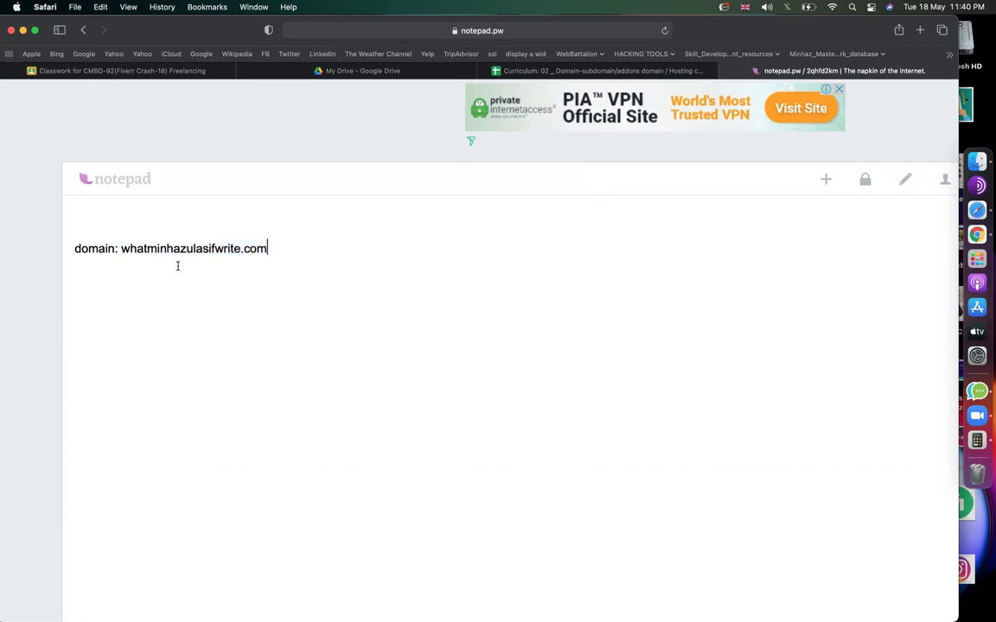
drag(122, 246, 303, 252)
key(super+c)
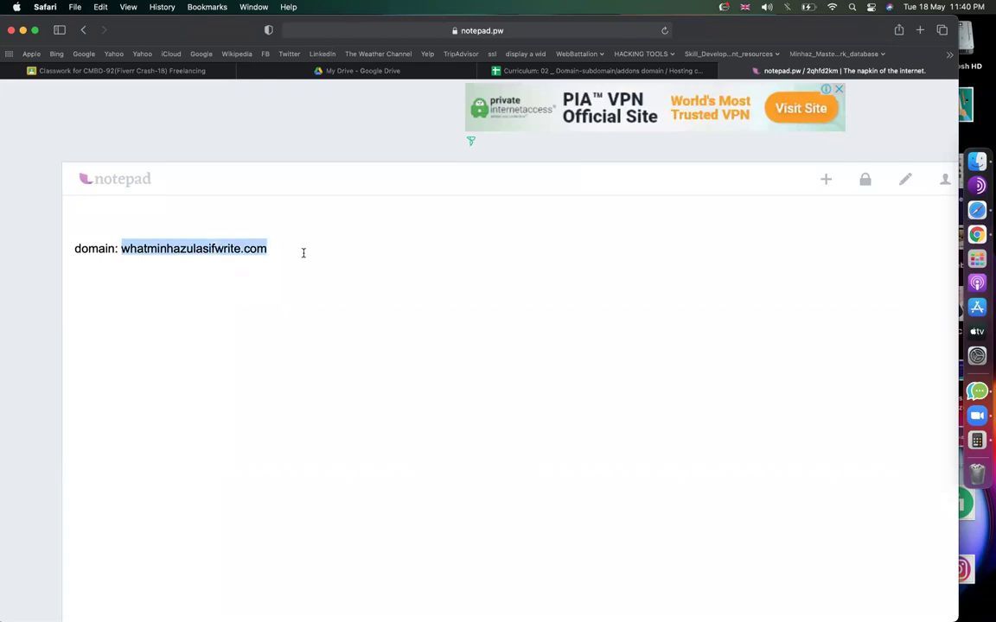
key(super+t)
key(super+v)
key(Return)
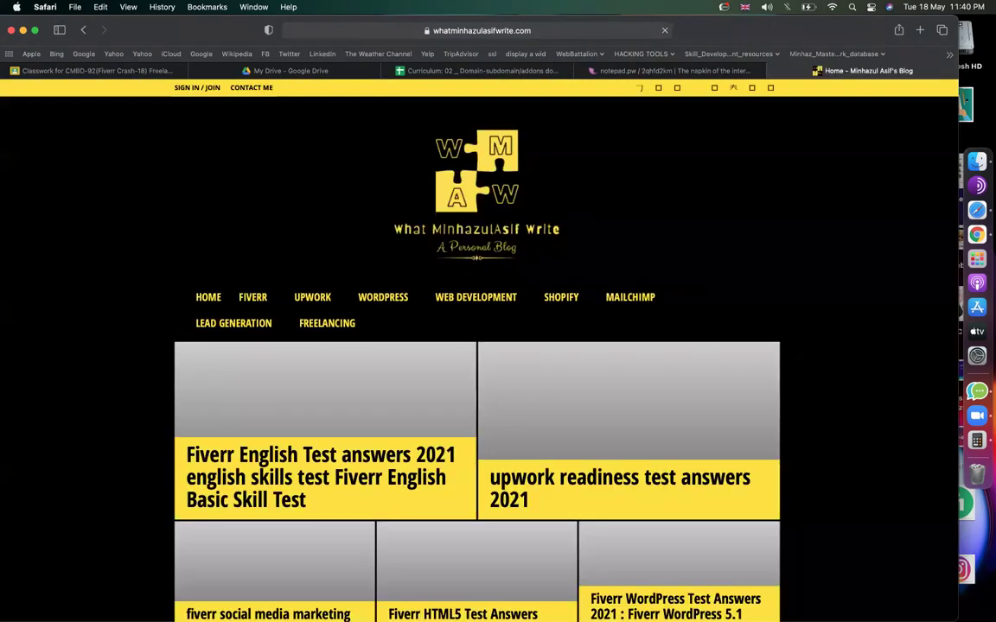
Add a new 'hosting:' line below the domain in the notepad.pw note.
click(712, 70)
click(199, 249)
drag(267, 249, 243, 248)
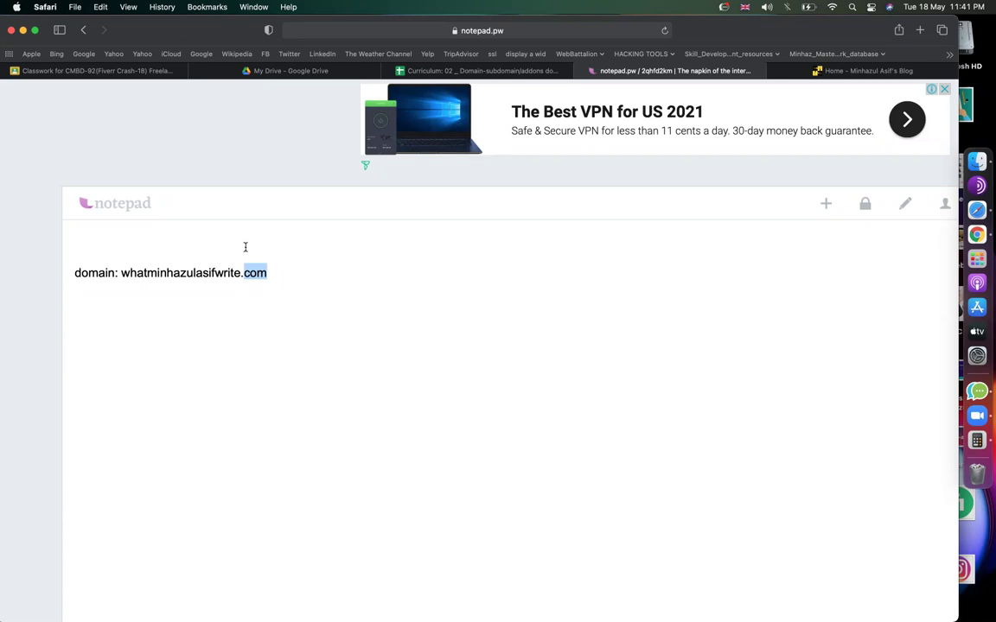
click(291, 272)
key(Return)
text(hosting:)
On the blog homepage, open the Fiverr english language test answers 2021 post and dismiss the ad.
click(877, 72)
scroll(748, 278, down, 5)
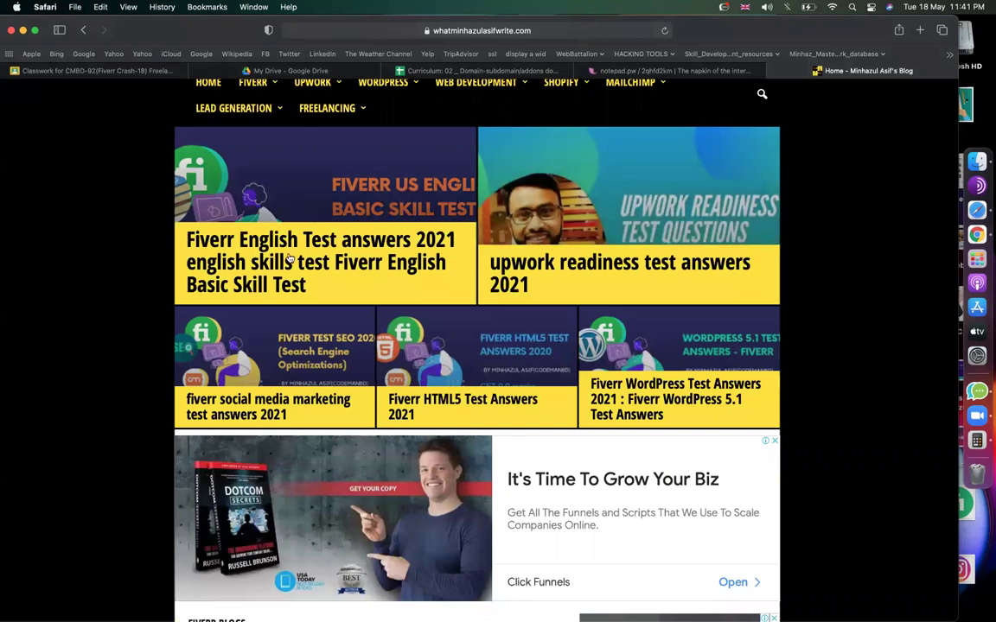
scroll(291, 259, down, 10)
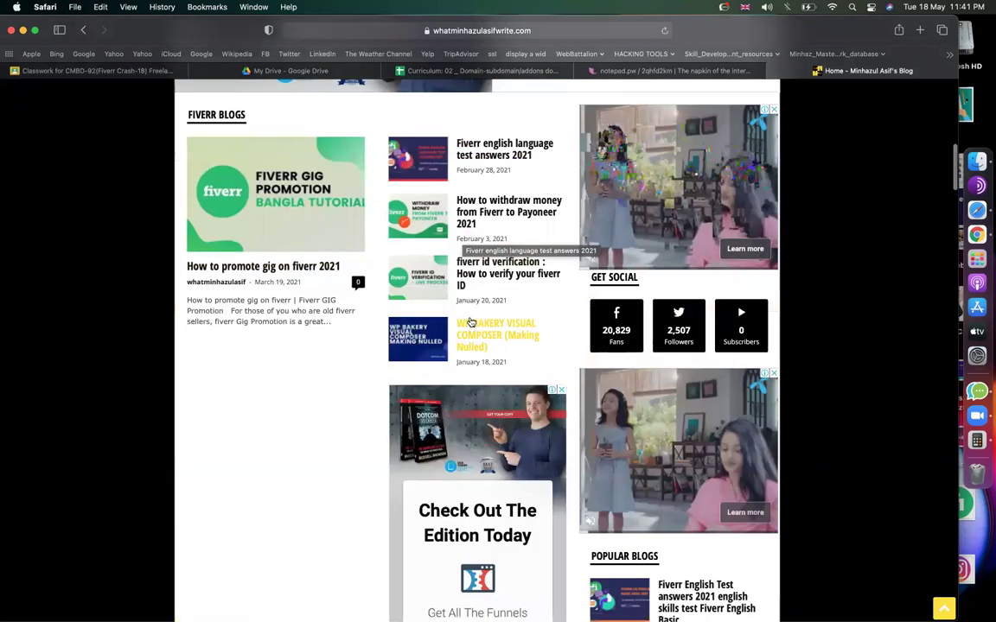
click(470, 155)
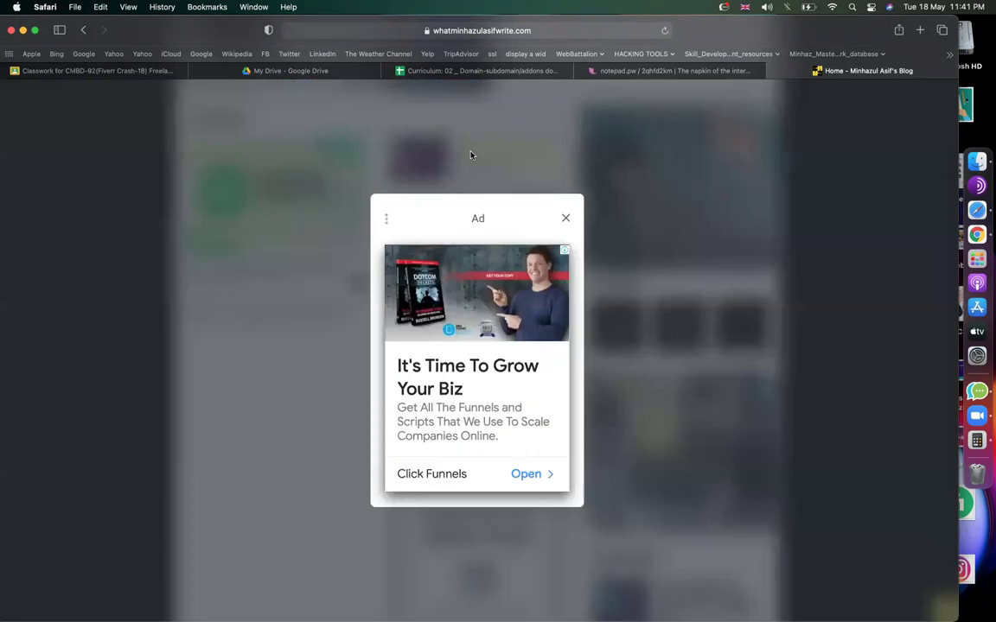
click(566, 218)
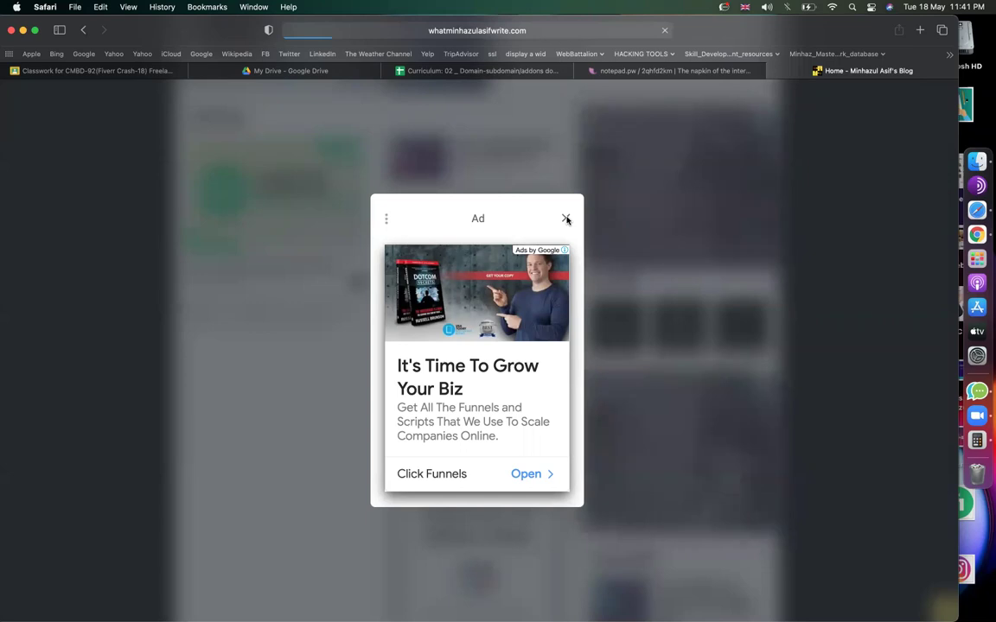
Complete the hosting note as 'space (1 GB / 2GB - 3Gb - 5 GB)' and return to the Fiverr post.
click(666, 71)
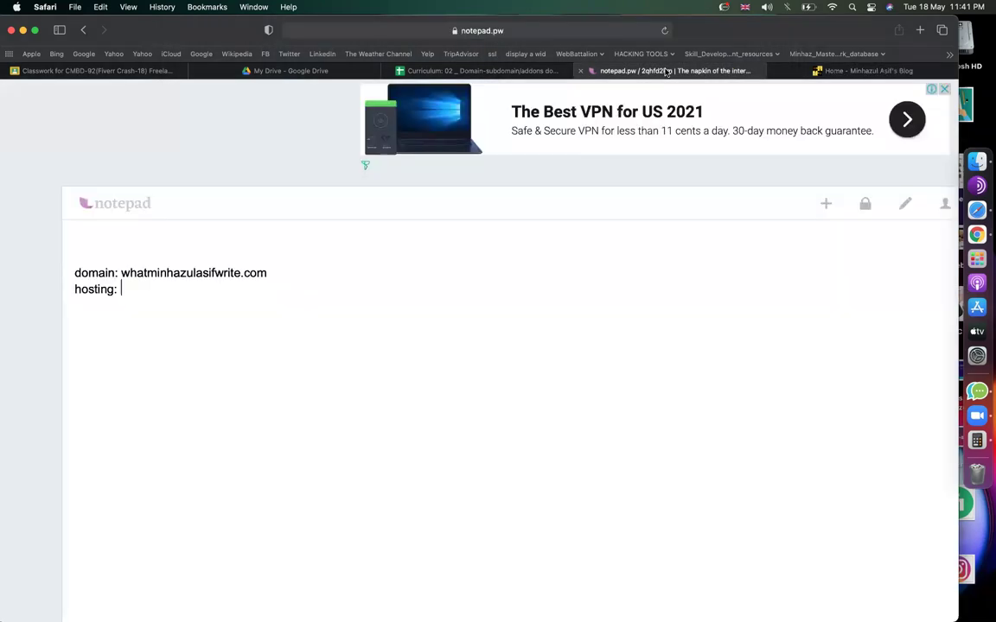
text(spave)
key(BackSpace)
key(BackSpace)
text(ce)
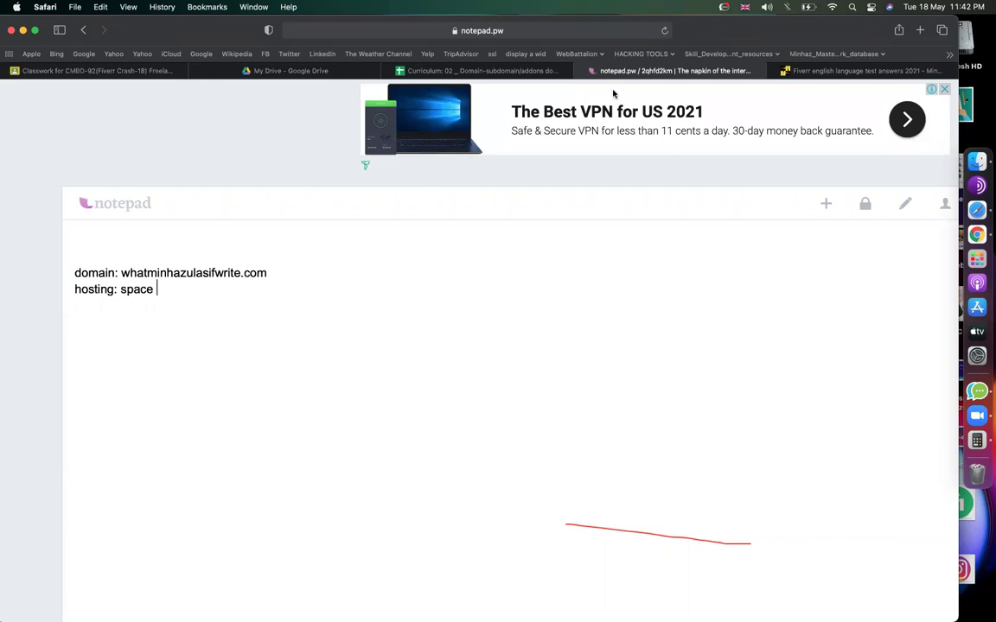
click(638, 87)
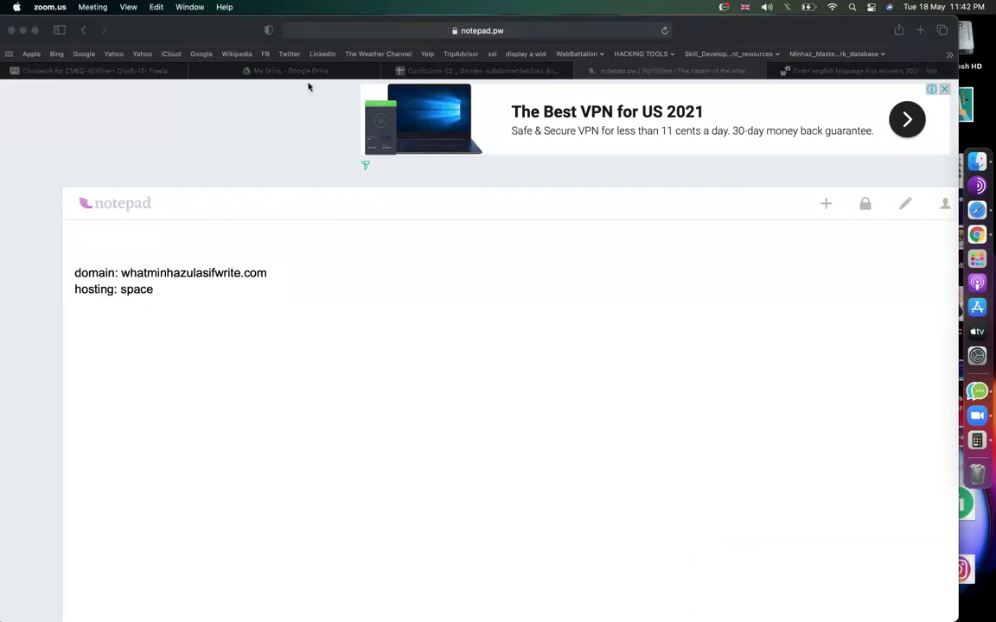
click(191, 288)
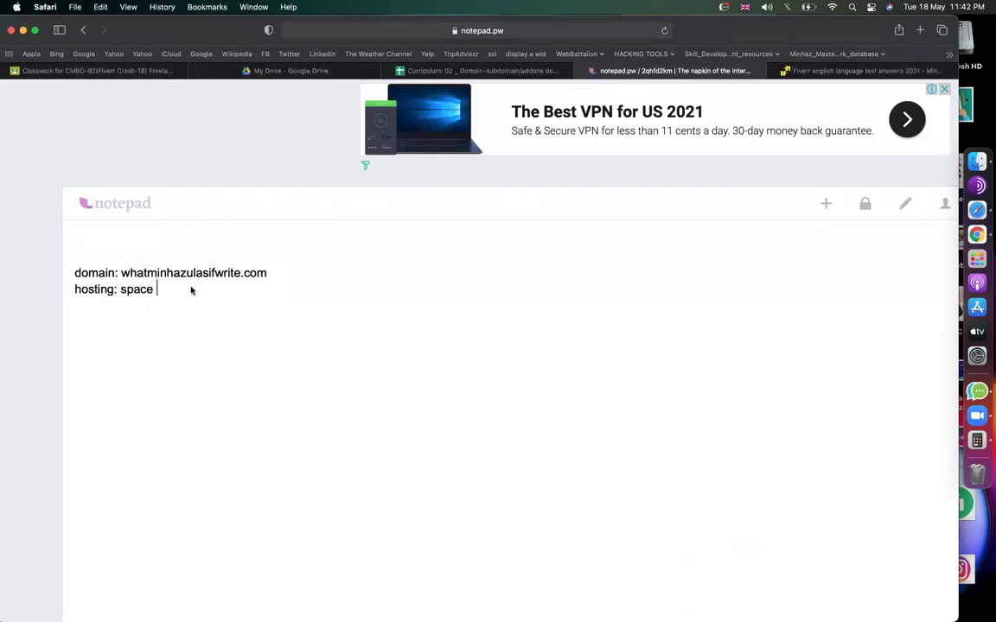
text((1 GB / 2GB - 3Gb )
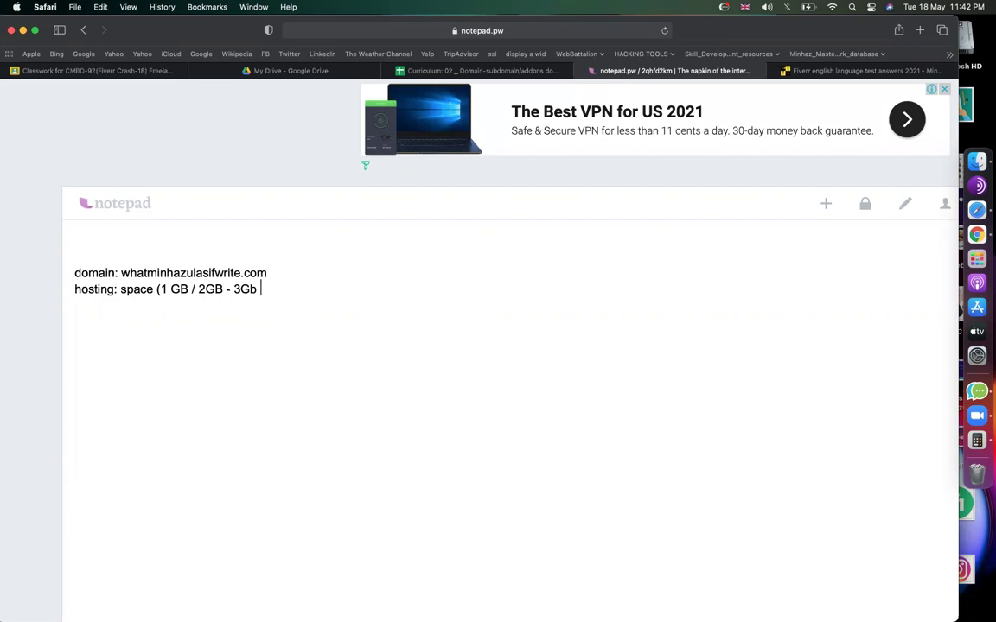
text(- 5 GB ))
drag(157, 288, 338, 288)
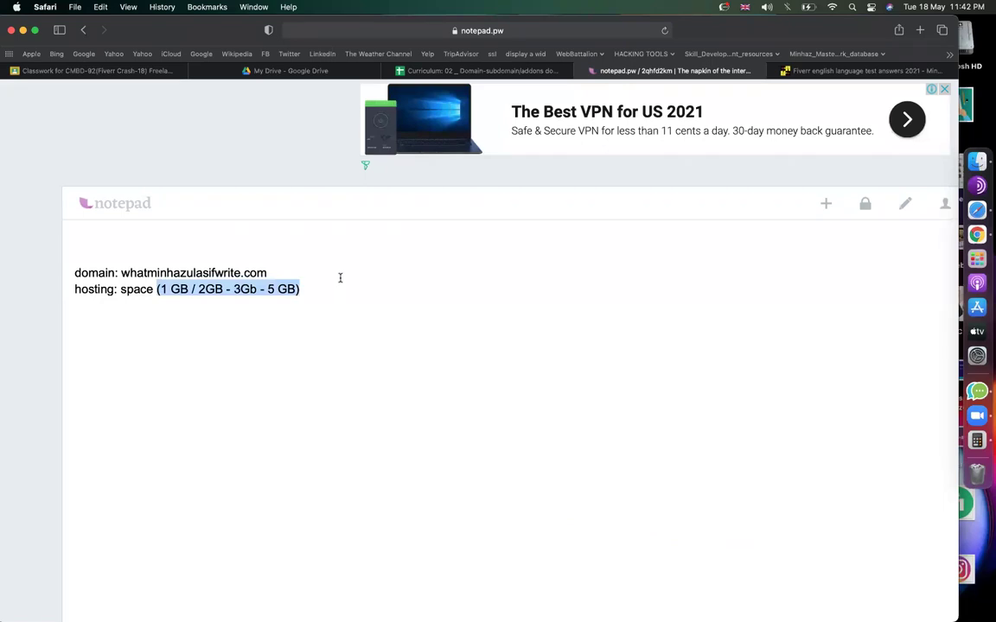
click(824, 73)
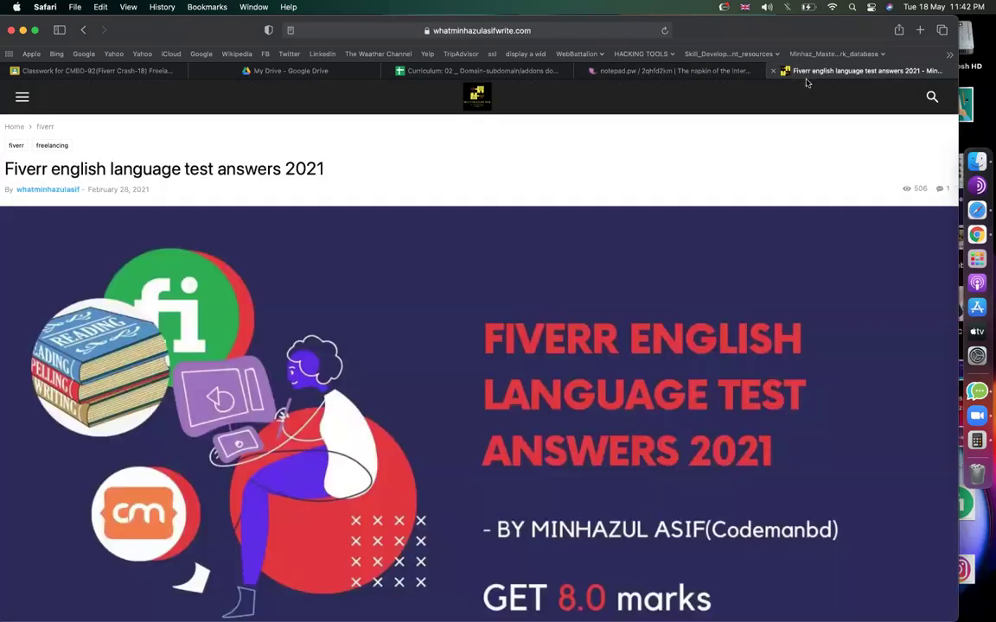
Review the open tabs and the Fiverr post, then go to the blog's home page.
key(super+shift+backslash)
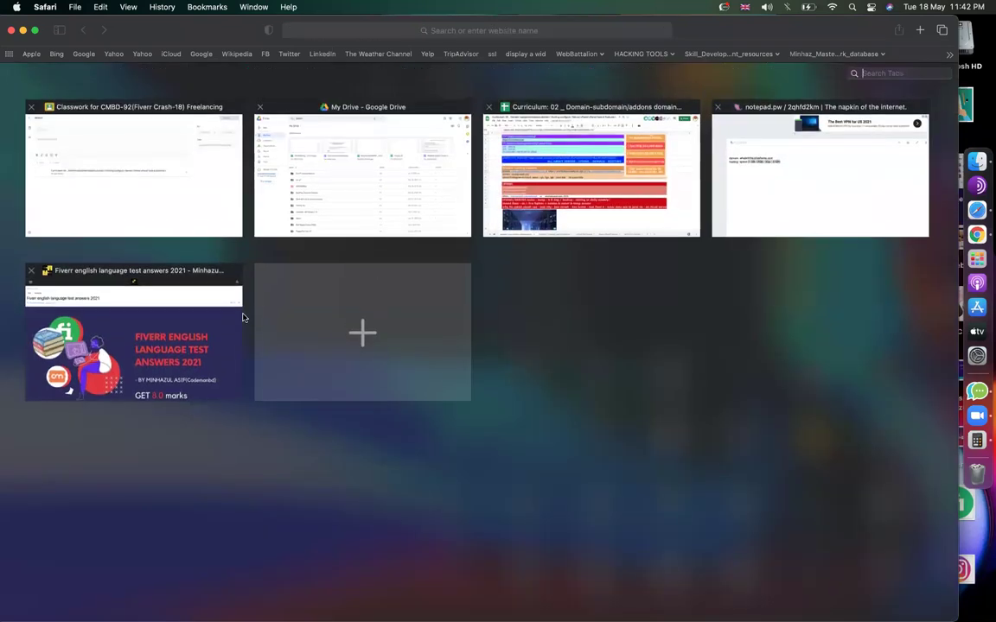
key(super+shift+backslash)
scroll(388, 428, down, 20)
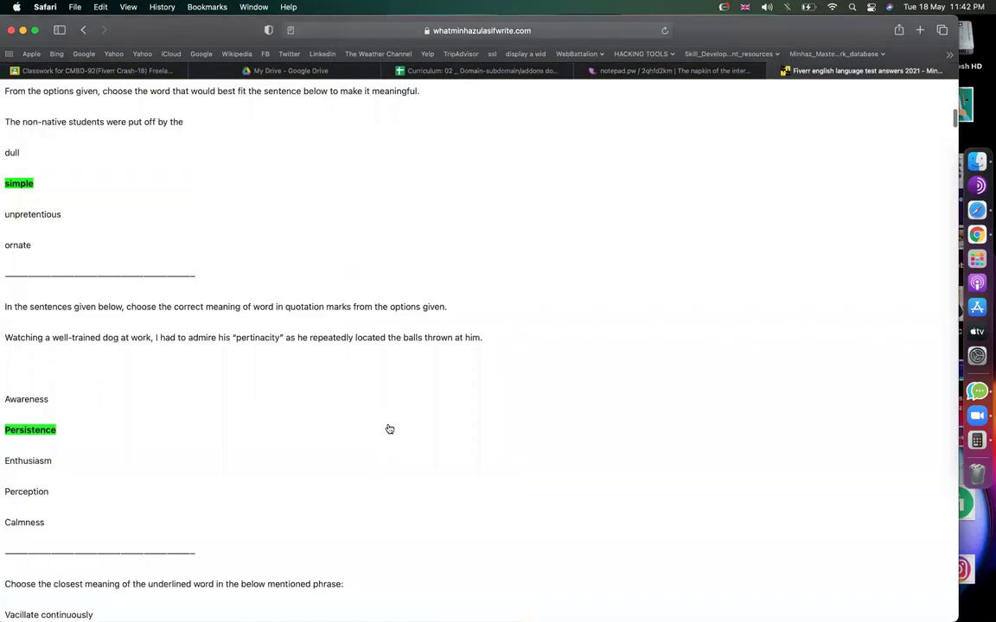
scroll(389, 428, up, 20)
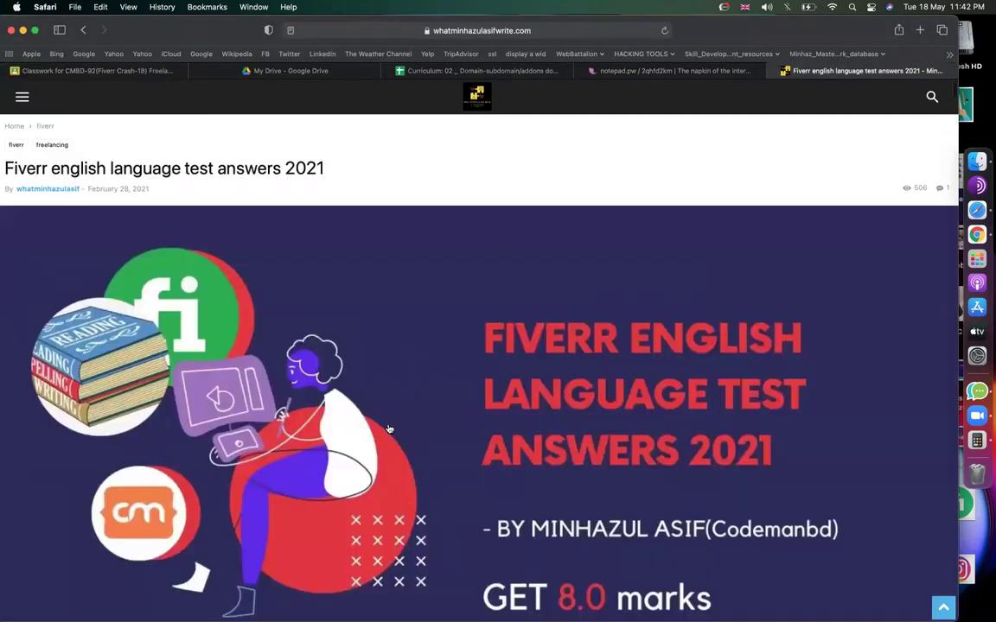
click(483, 97)
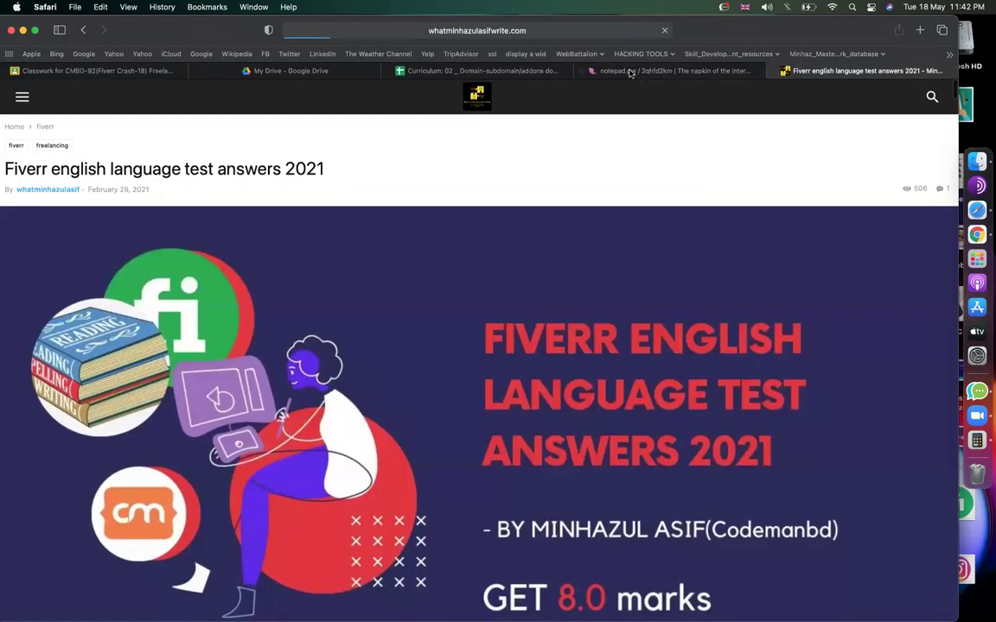
Highlight 2GB in the notepad.pw hosting line and return to the Curriculum spreadsheet.
click(630, 72)
click(315, 298)
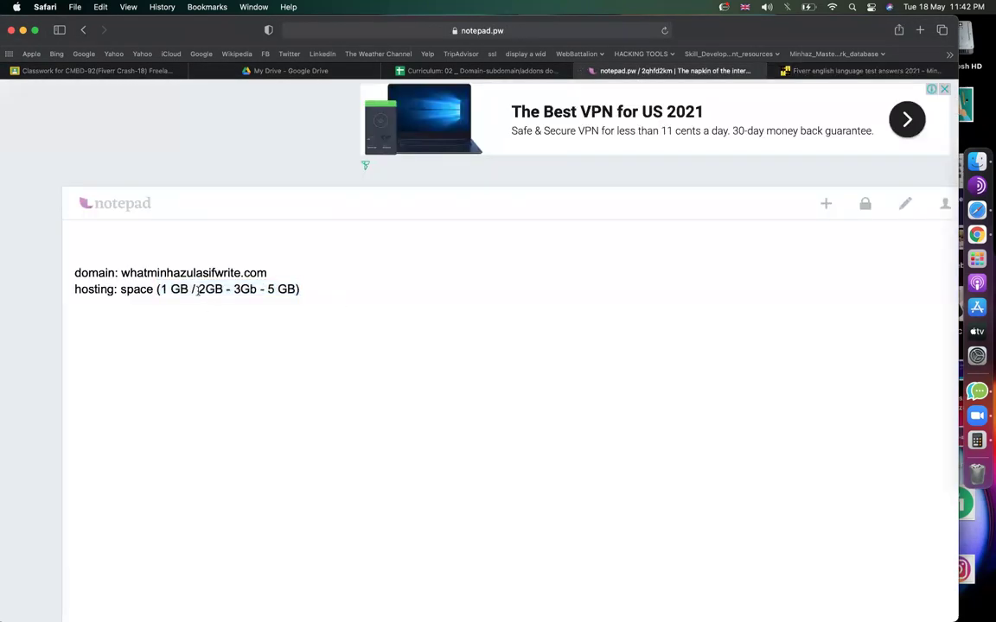
double_click(200, 291)
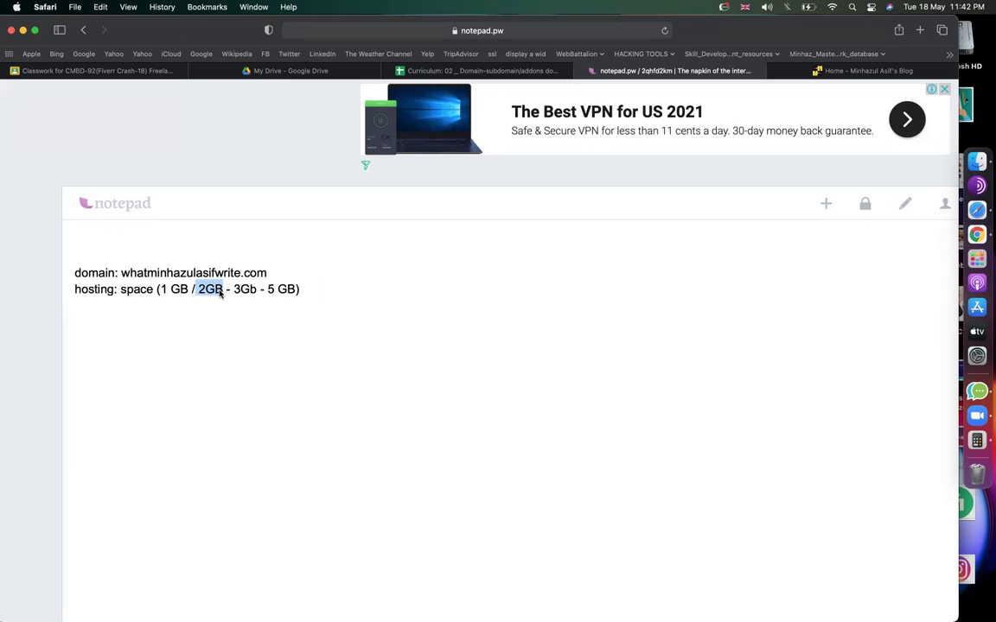
click(457, 72)
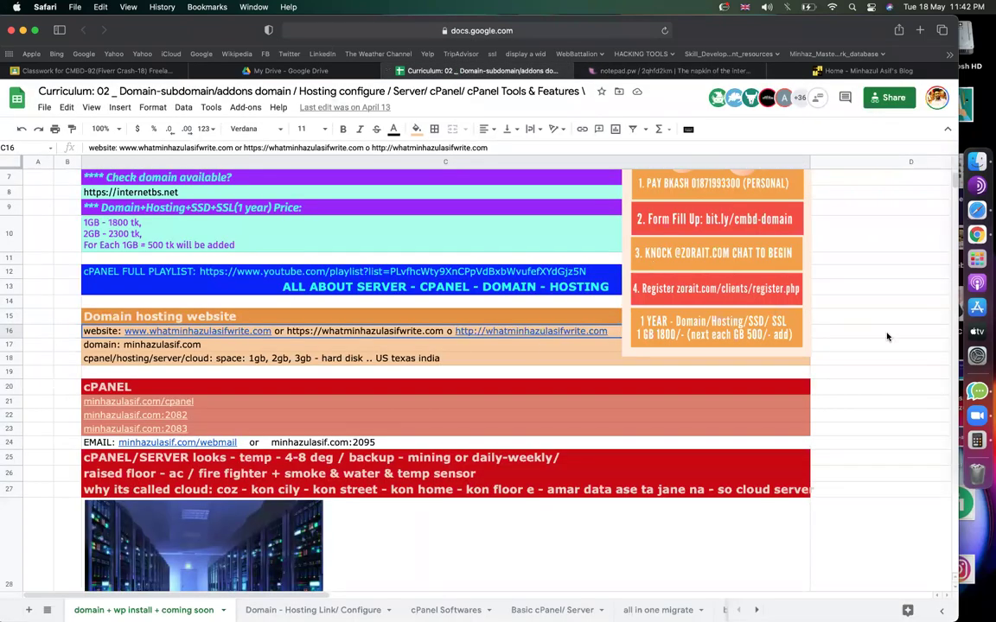
key(Right)
scroll(521, 343, down, 1)
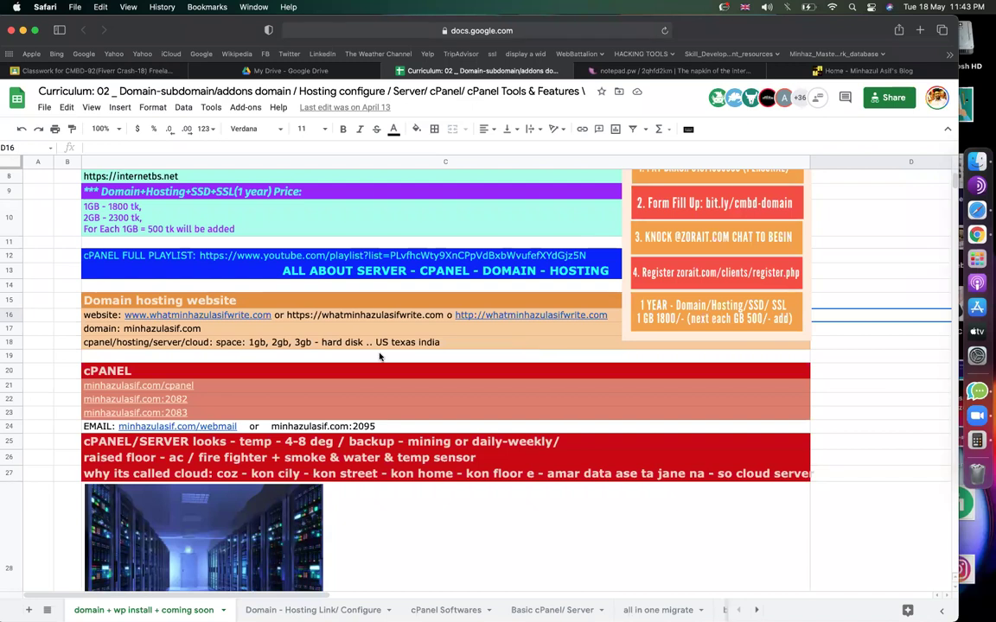
scroll(381, 356, down, 3)
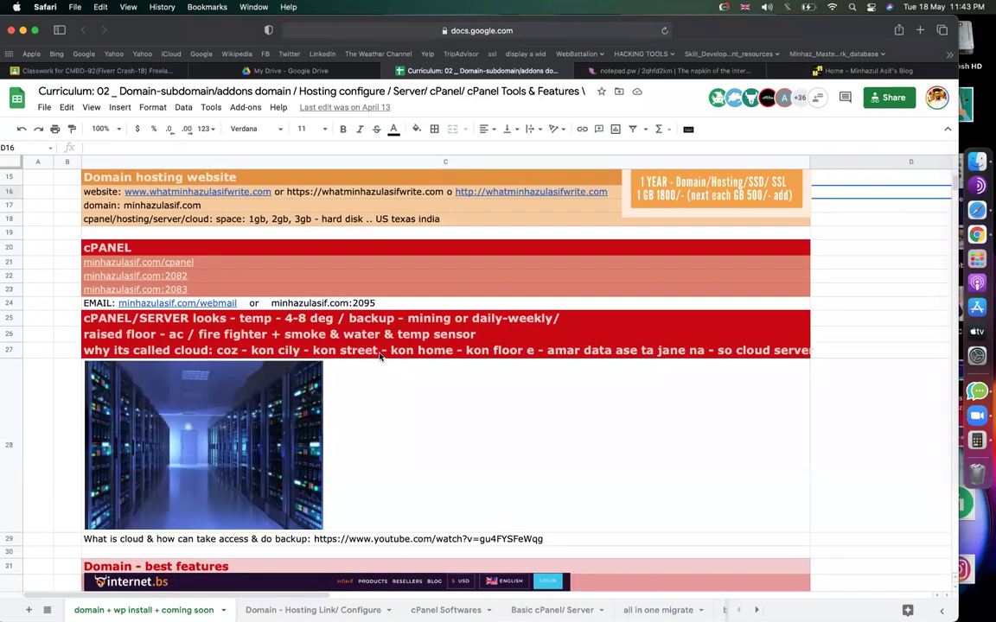
click(894, 321)
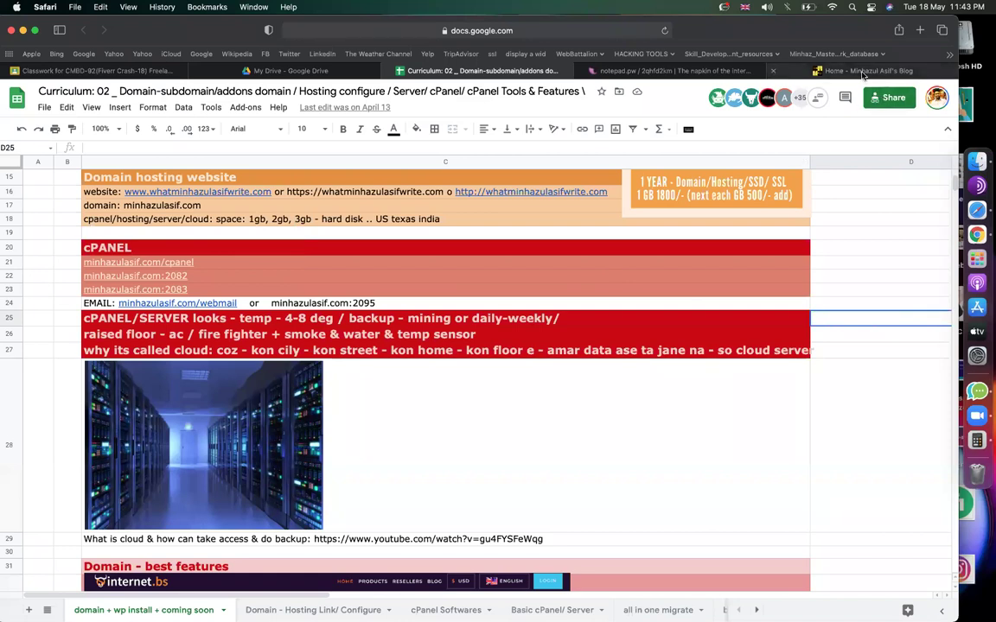
mouse_move(863, 75)
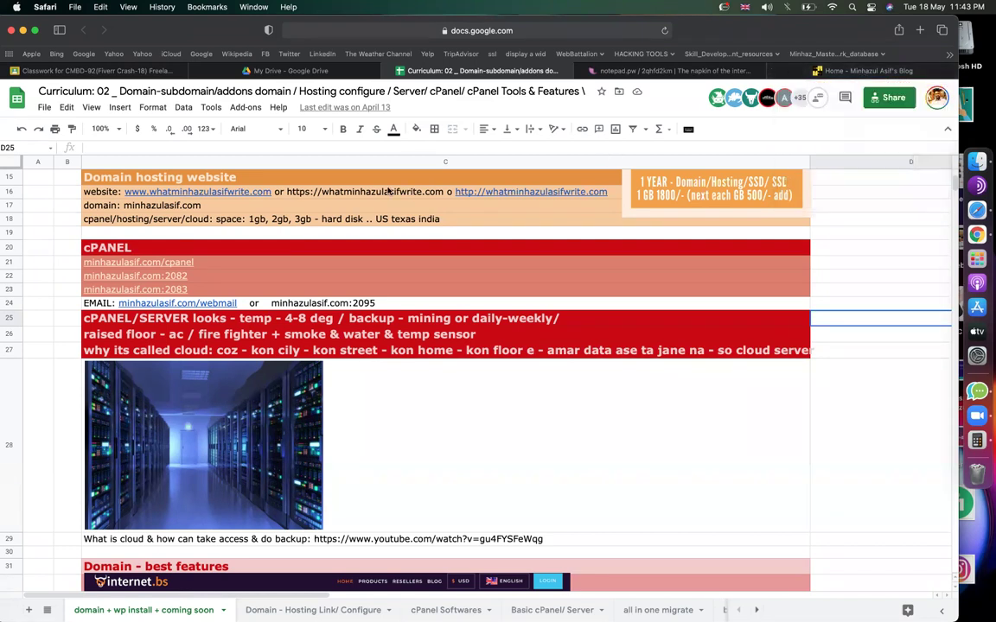
click(166, 262)
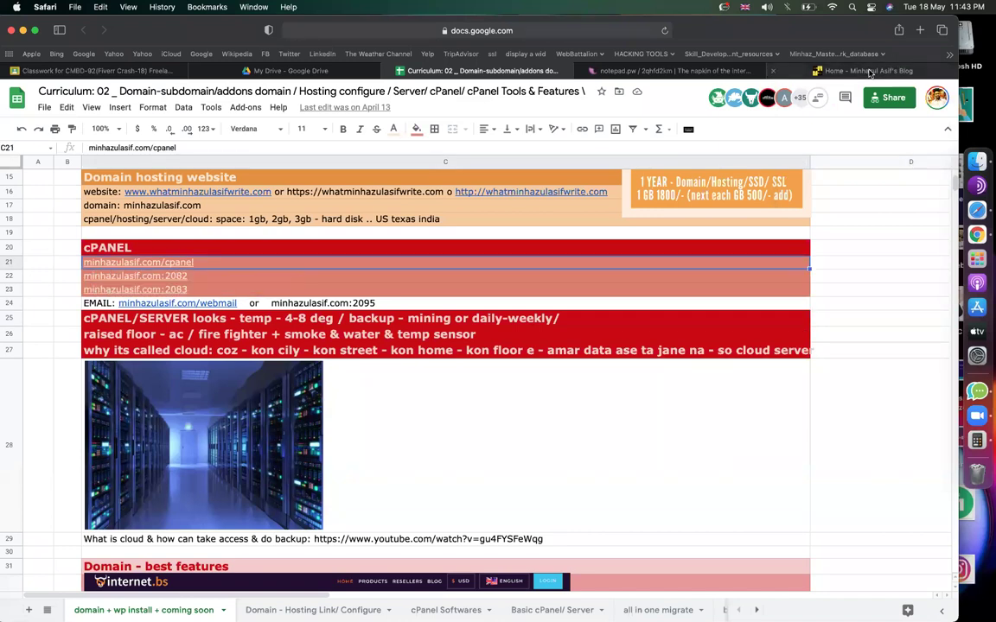
click(864, 70)
click(701, 71)
click(324, 245)
click(475, 73)
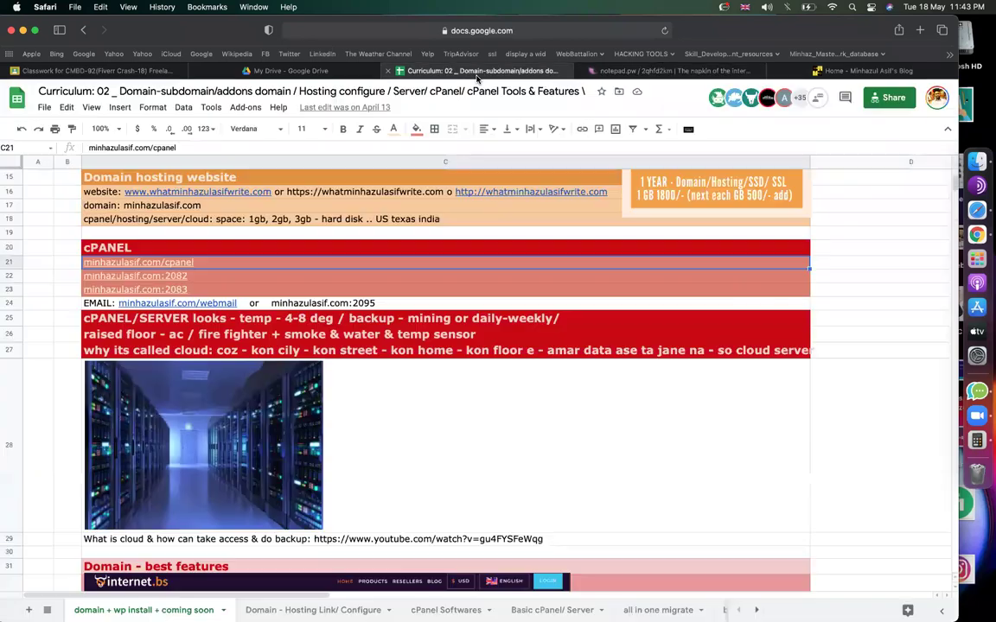
click(543, 286)
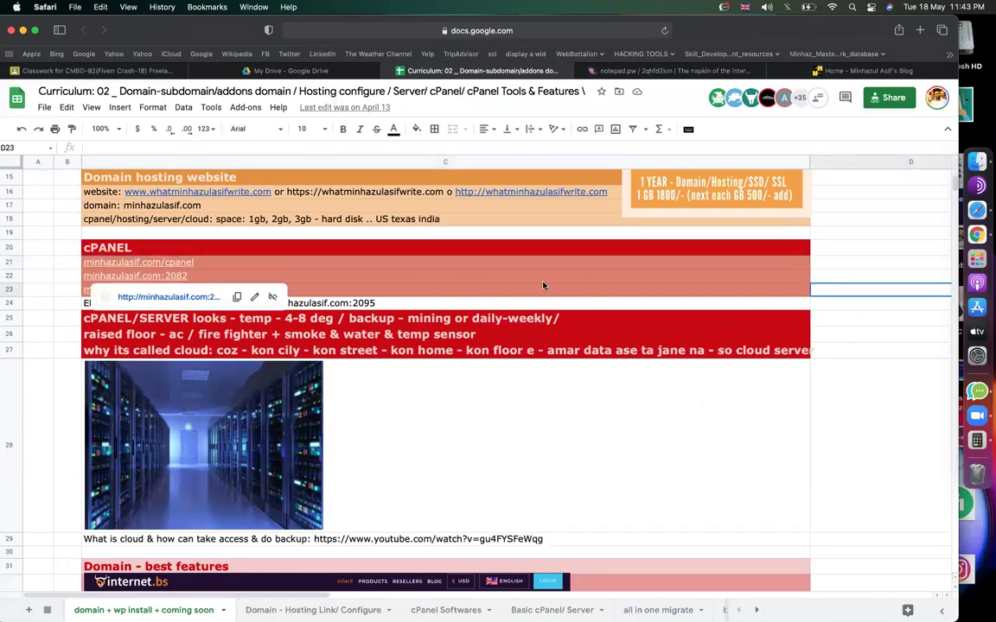
click(397, 237)
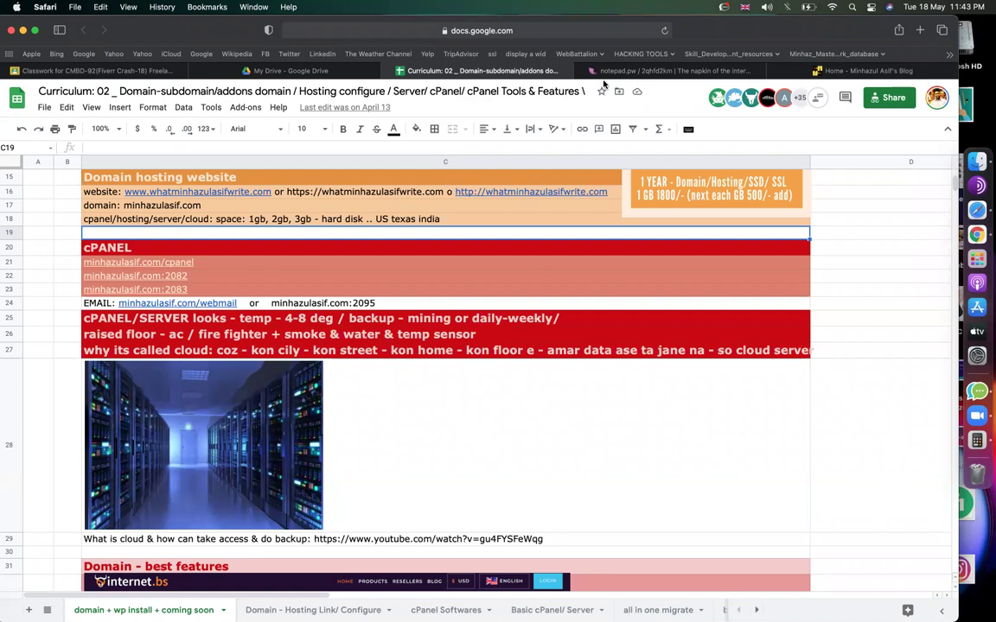
click(869, 234)
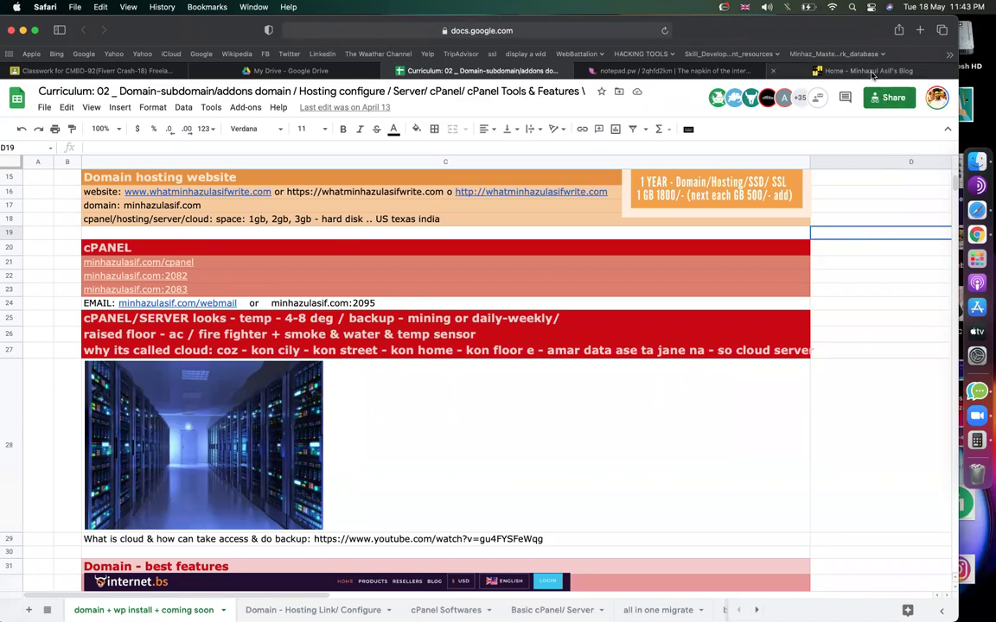
mouse_move(872, 75)
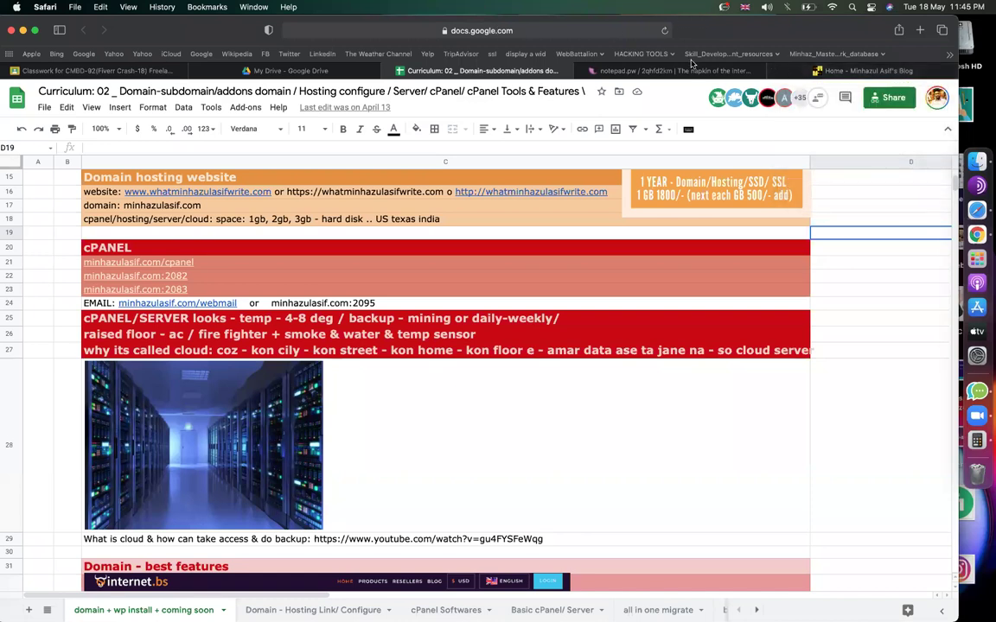
mouse_move(497, 278)
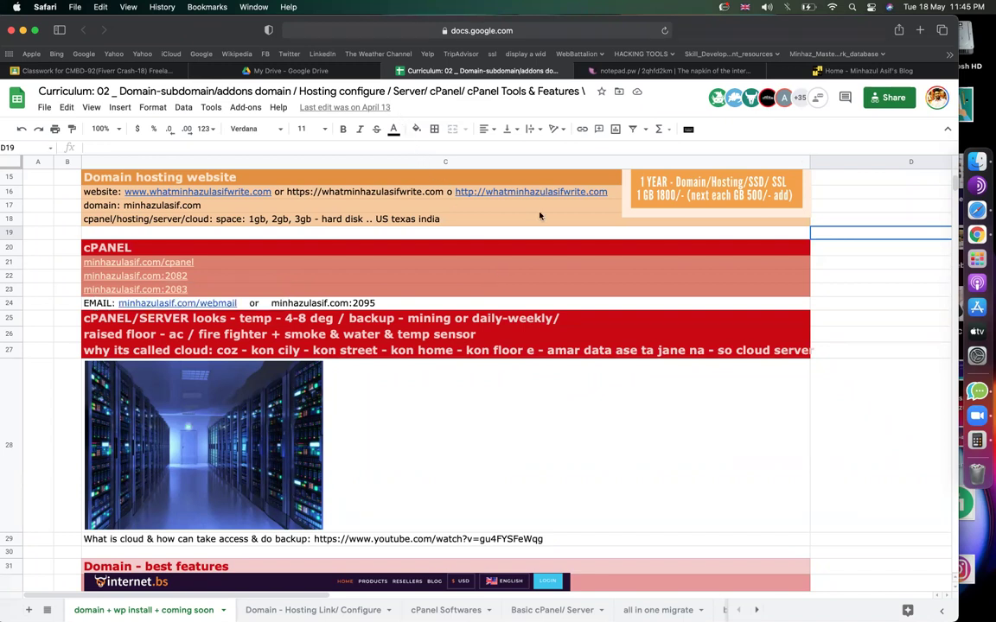
click(857, 320)
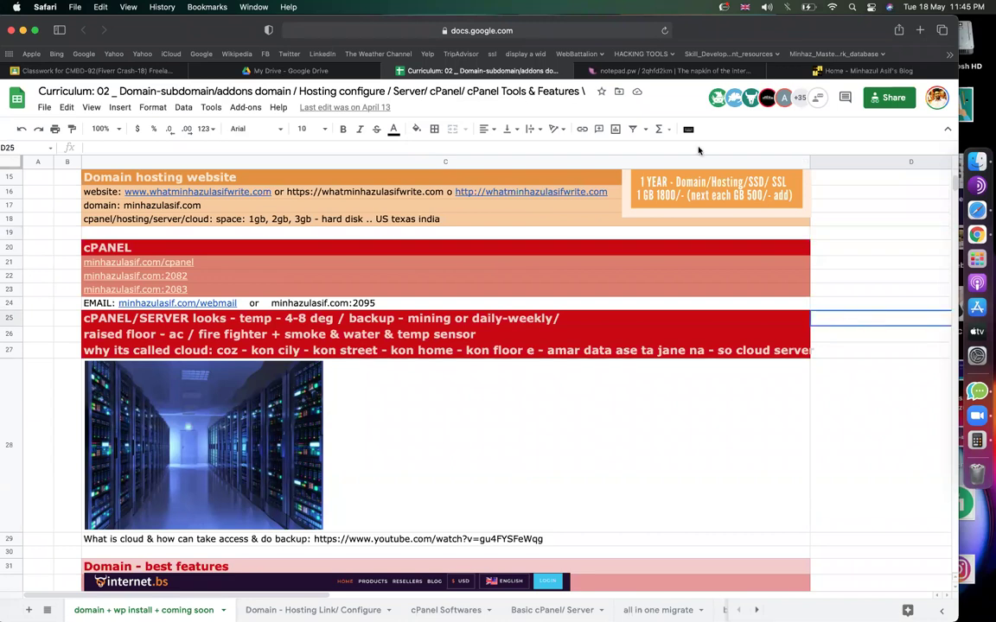
click(858, 294)
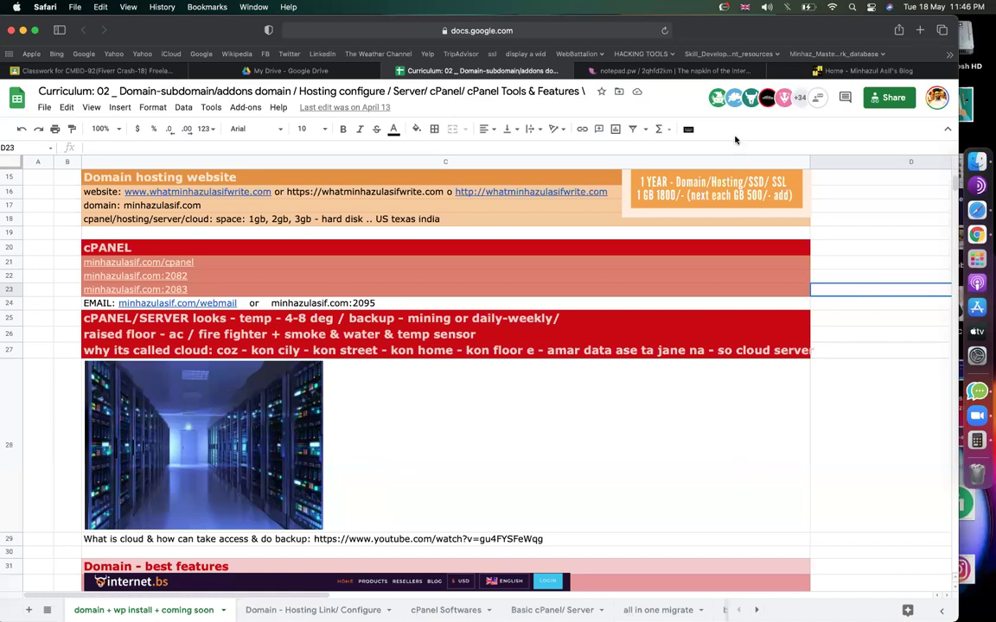
click(741, 301)
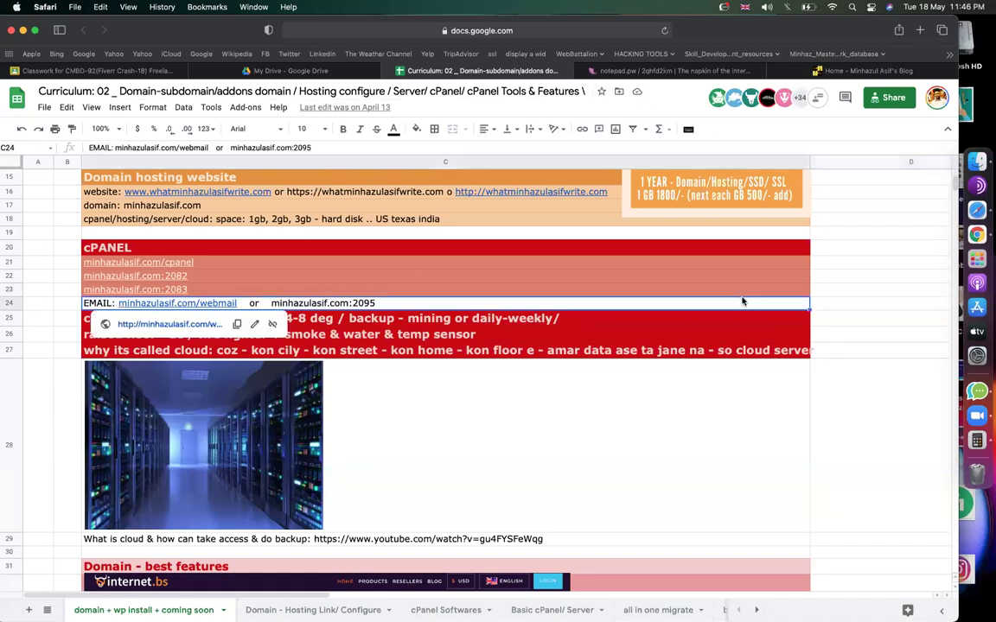
scroll(742, 301, up, 5)
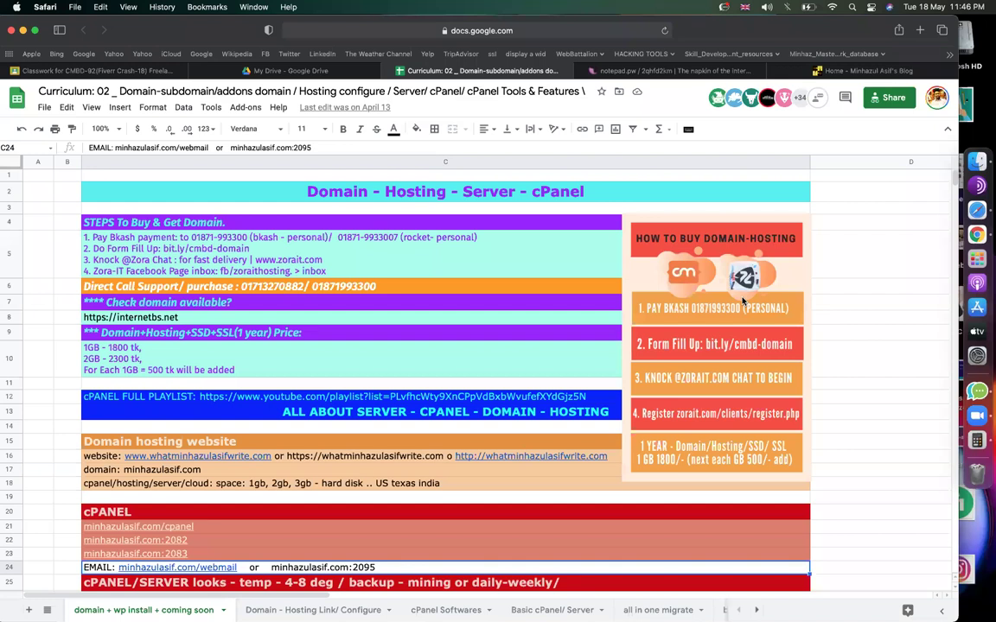
click(180, 360)
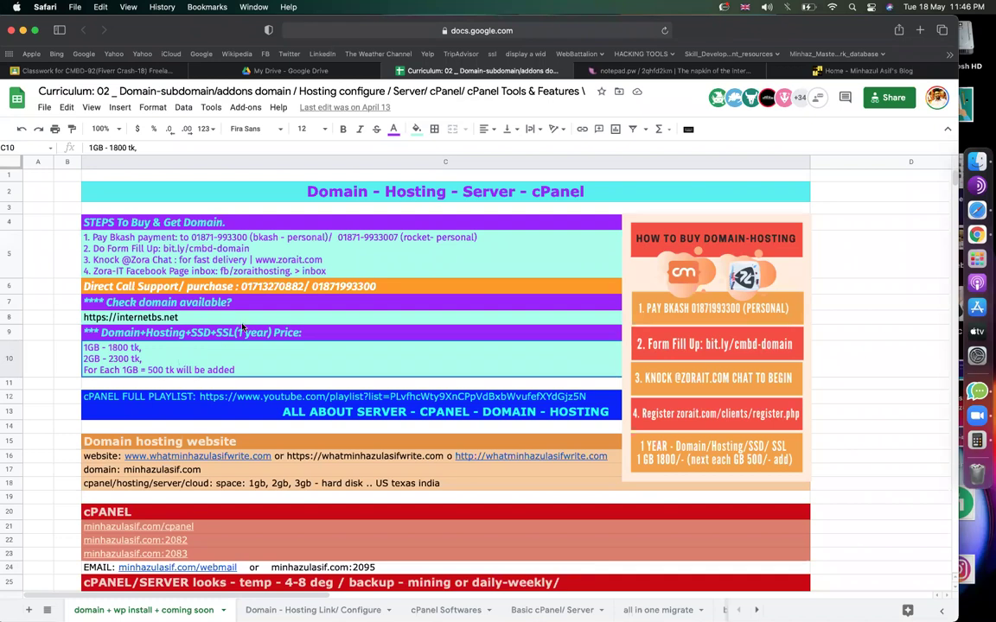
scroll(219, 295, up, 3)
click(248, 399)
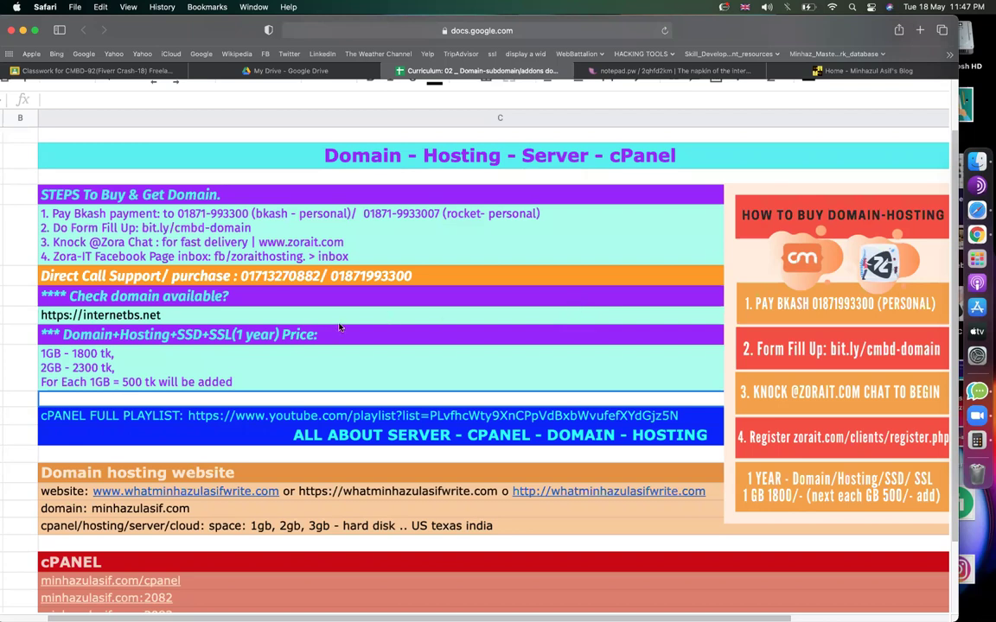
mouse_move(339, 324)
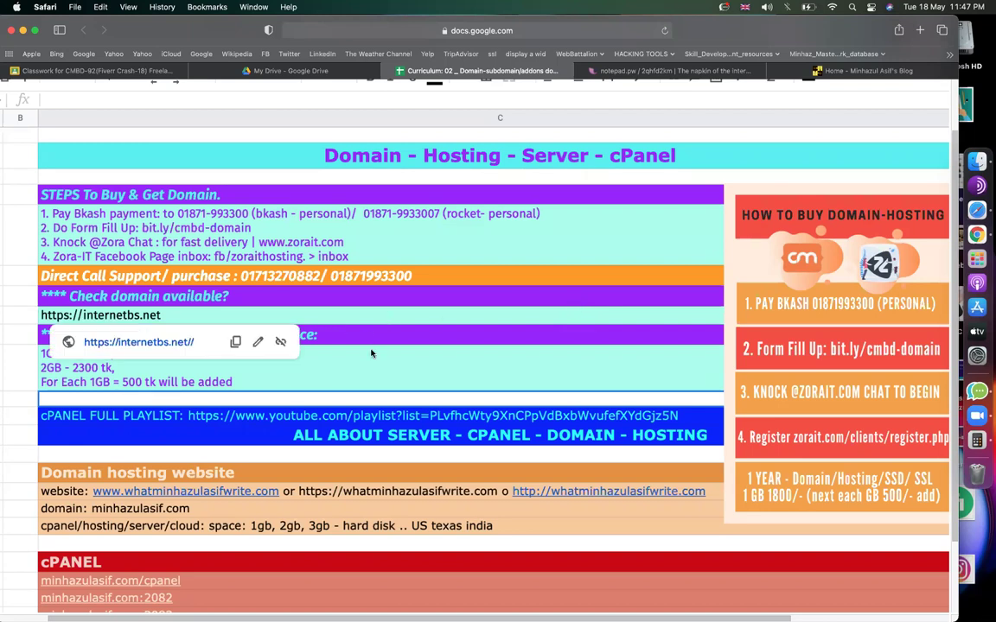
click(374, 369)
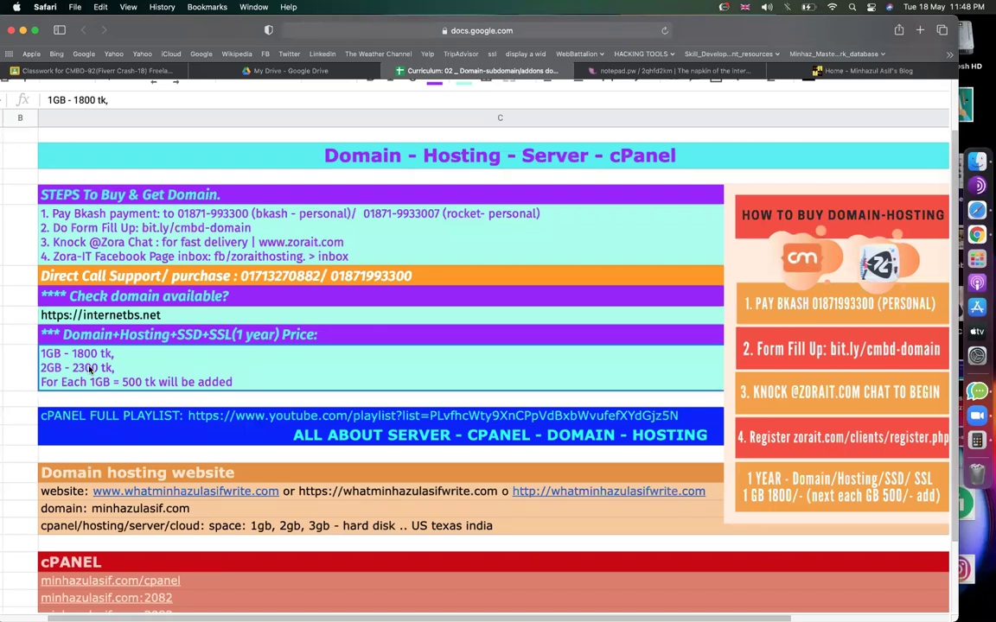
click(444, 31)
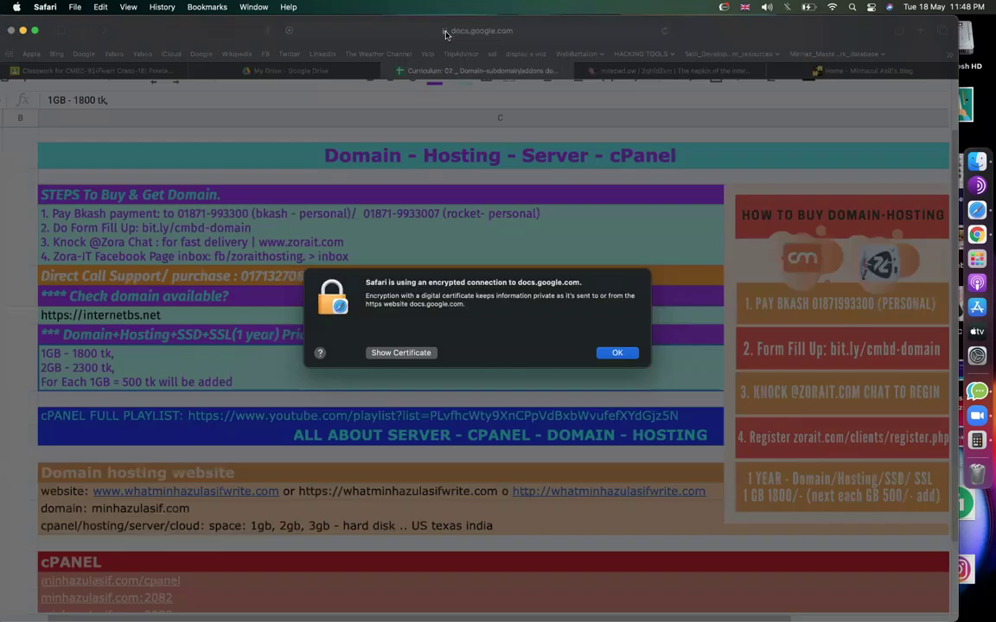
click(617, 352)
click(526, 345)
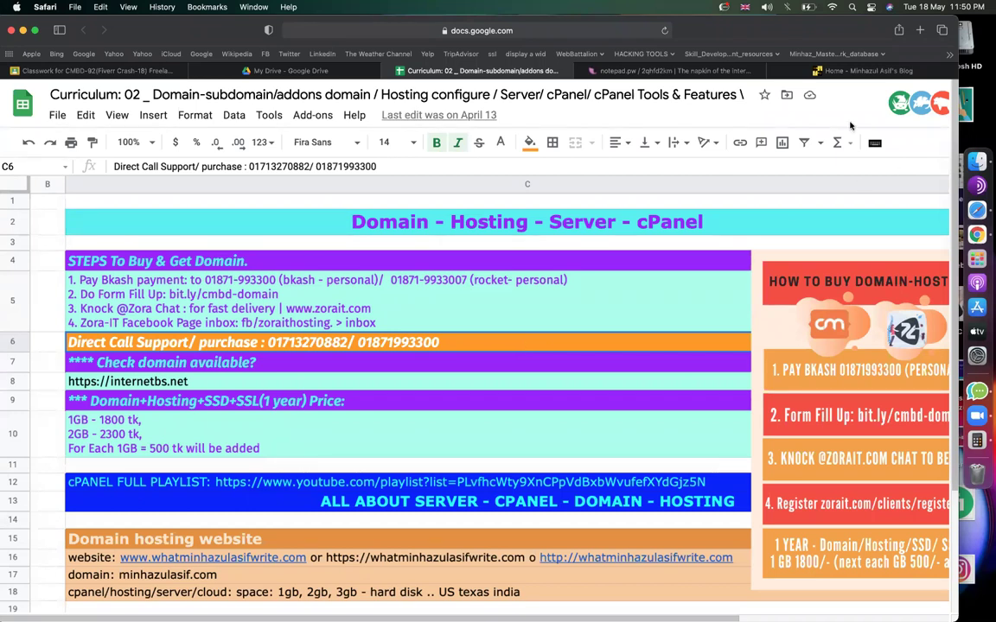
Load minhazulasif.com in the blog tab, showing a parked related-links page, then return to Curriculum.
click(854, 73)
click(613, 33)
text(minhazulasif)
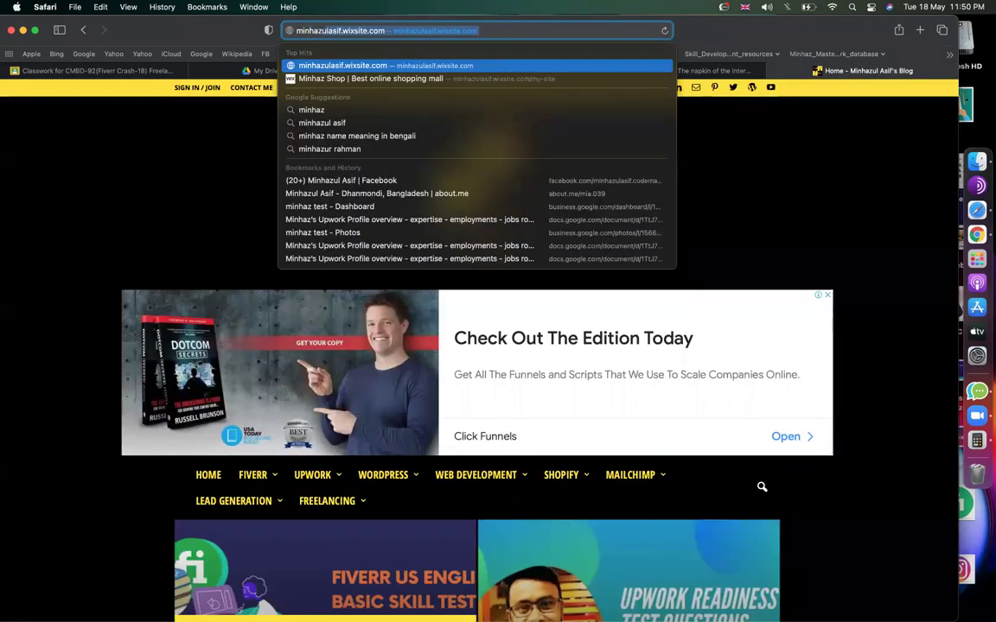
text(.com)
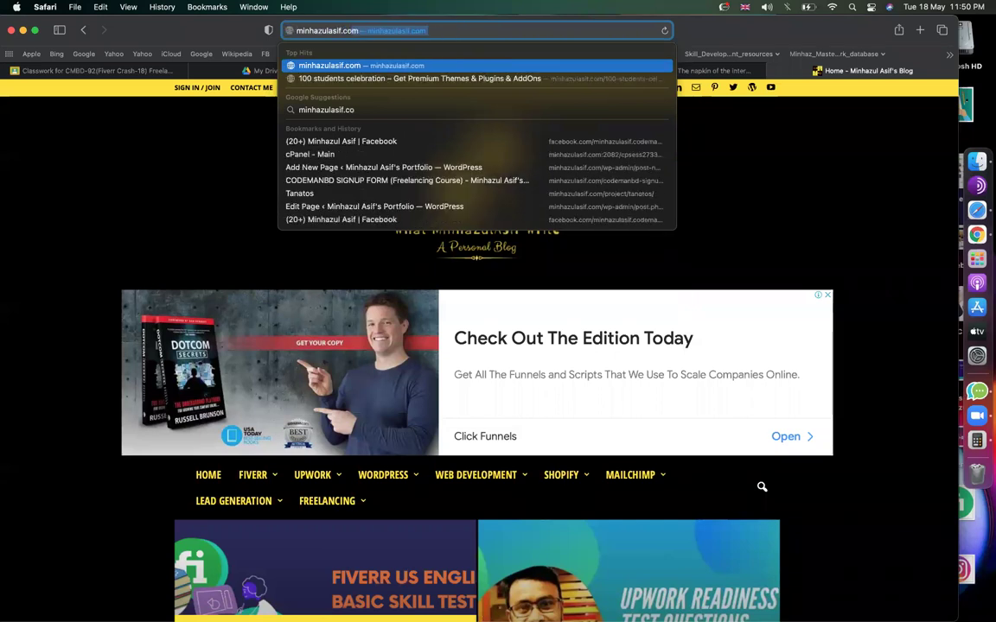
key(Return)
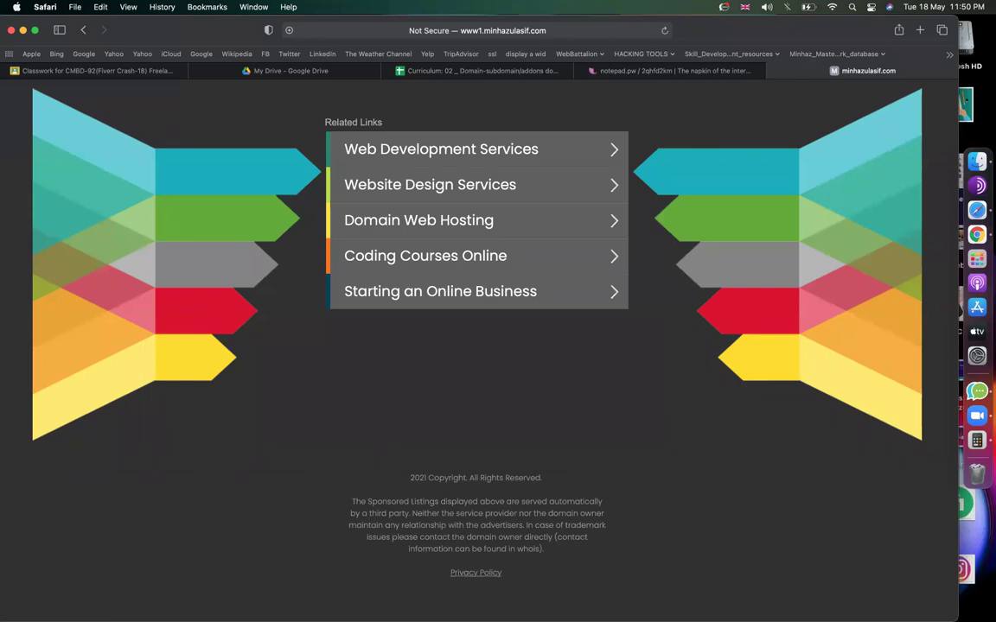
click(451, 72)
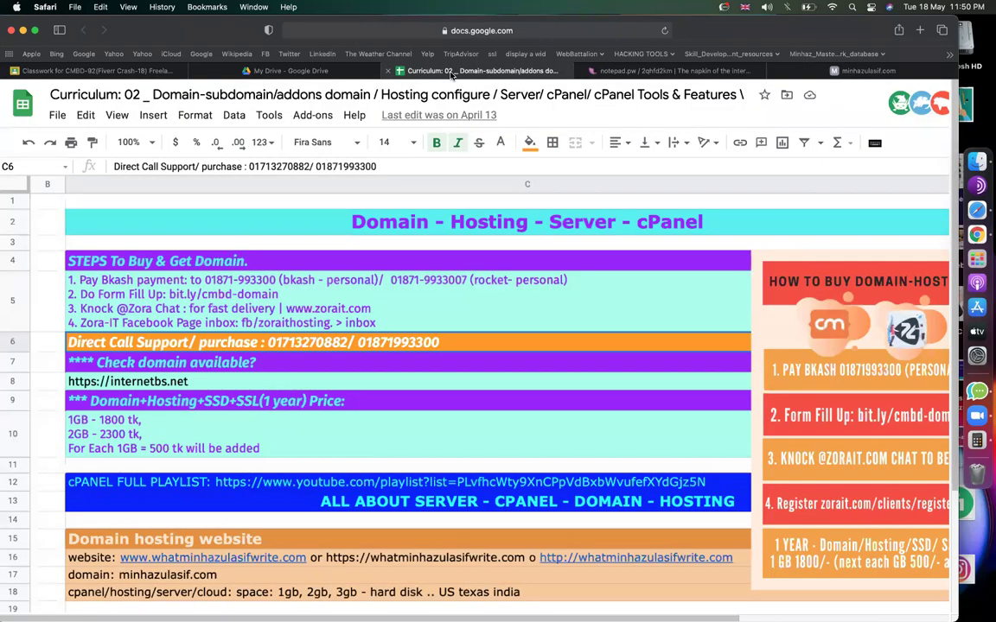
click(545, 366)
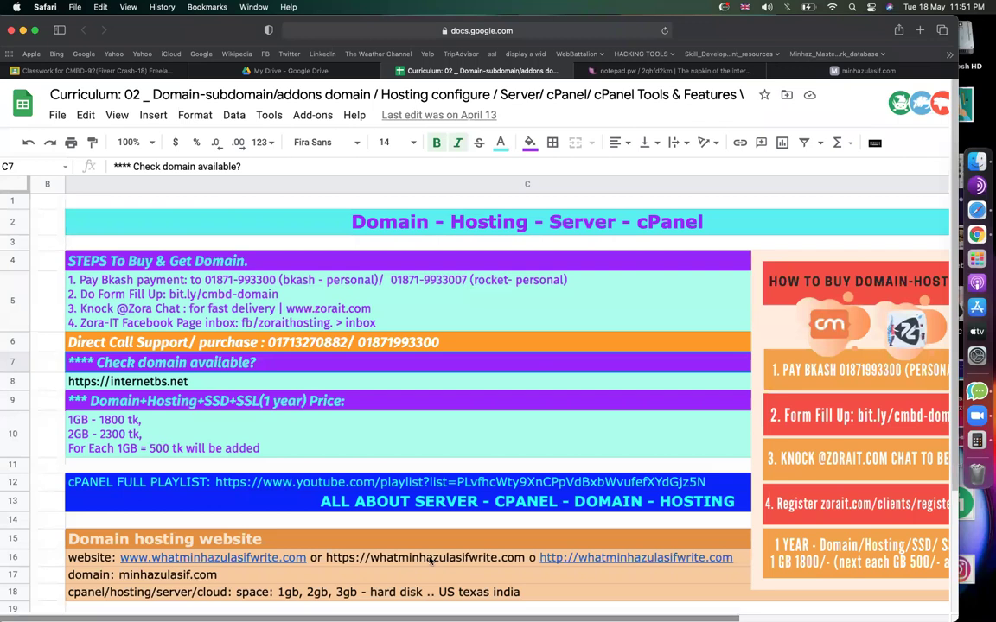
mouse_move(430, 561)
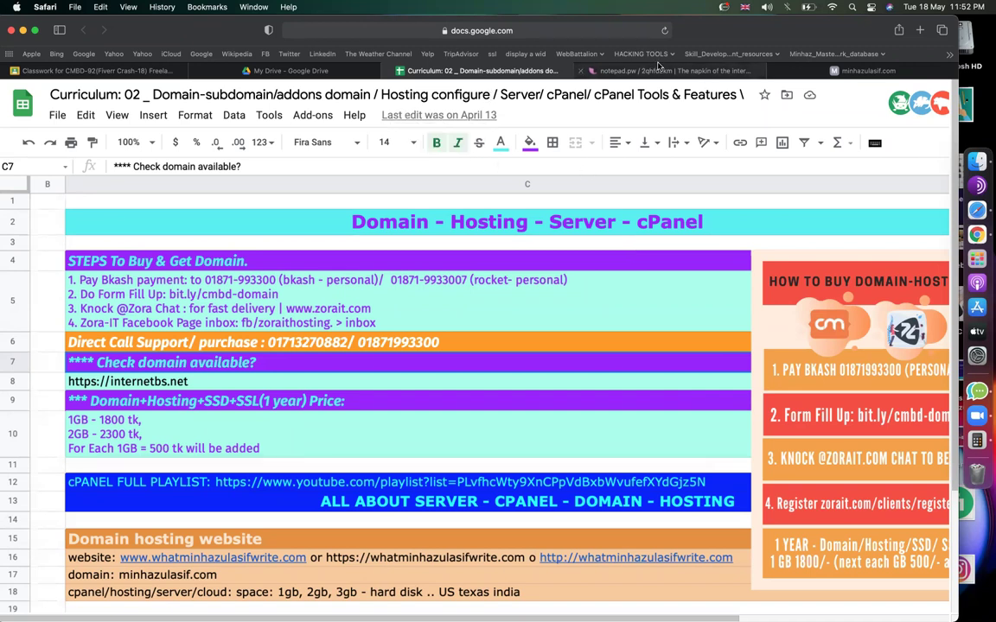
Load facebook.com in the minhazulasif.com tab, search 'ah', then select C5 in the Curriculum sheet.
click(774, 78)
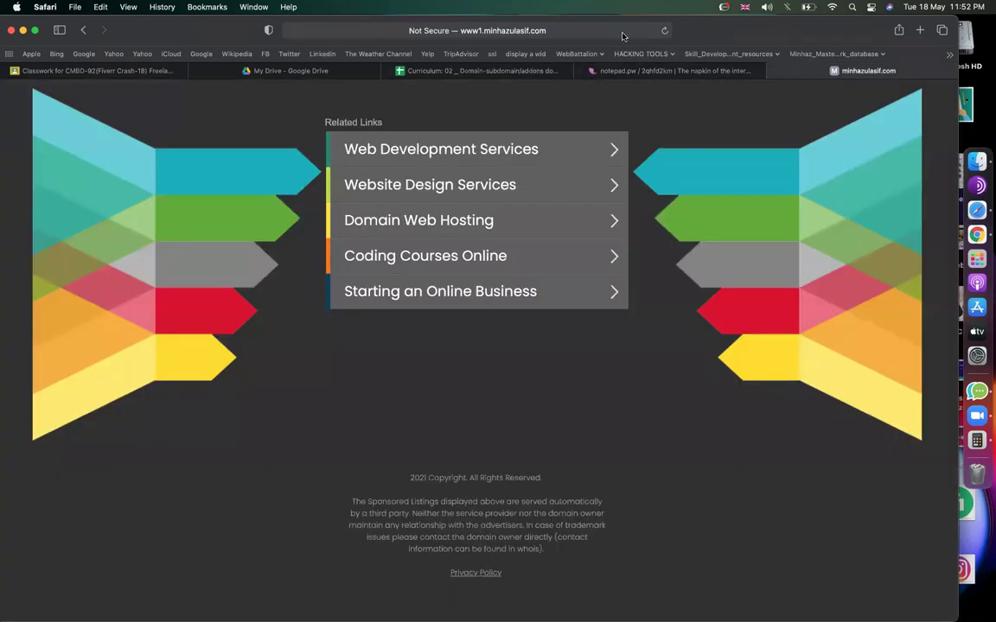
click(562, 33)
text(facebook.com)
key(Return)
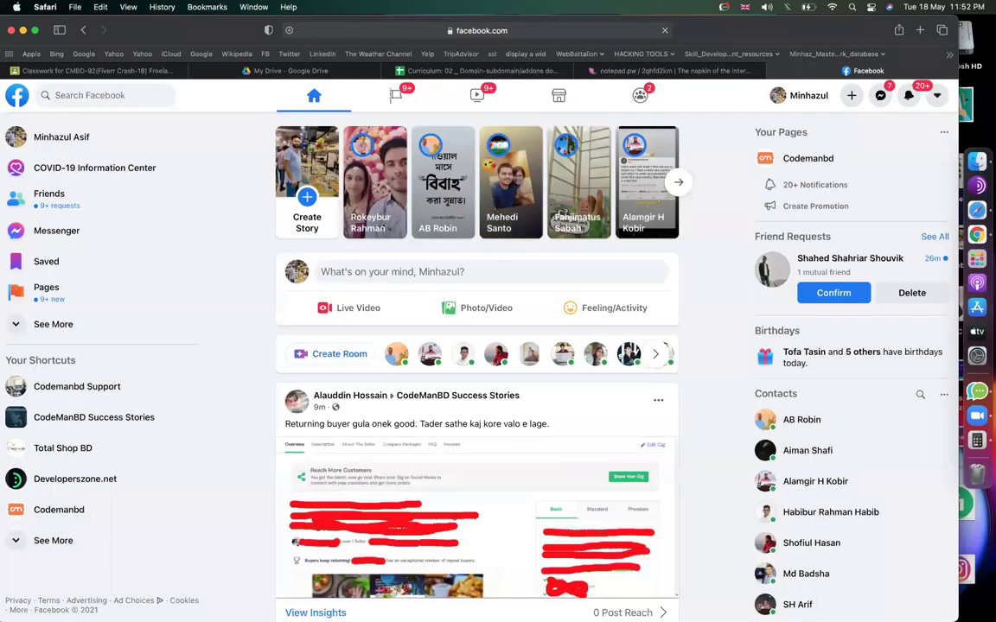
click(123, 93)
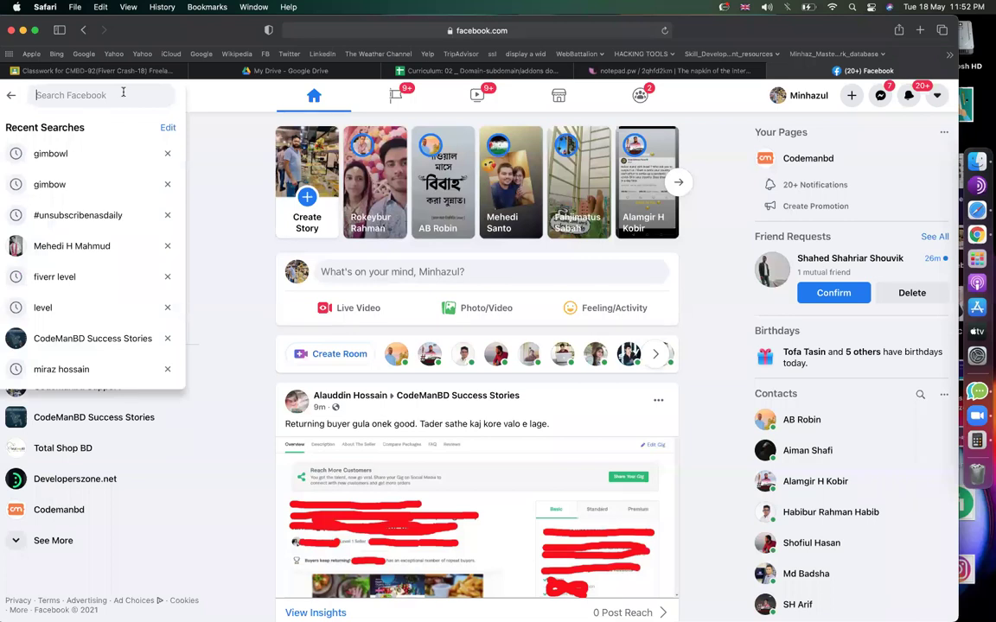
text(ah)
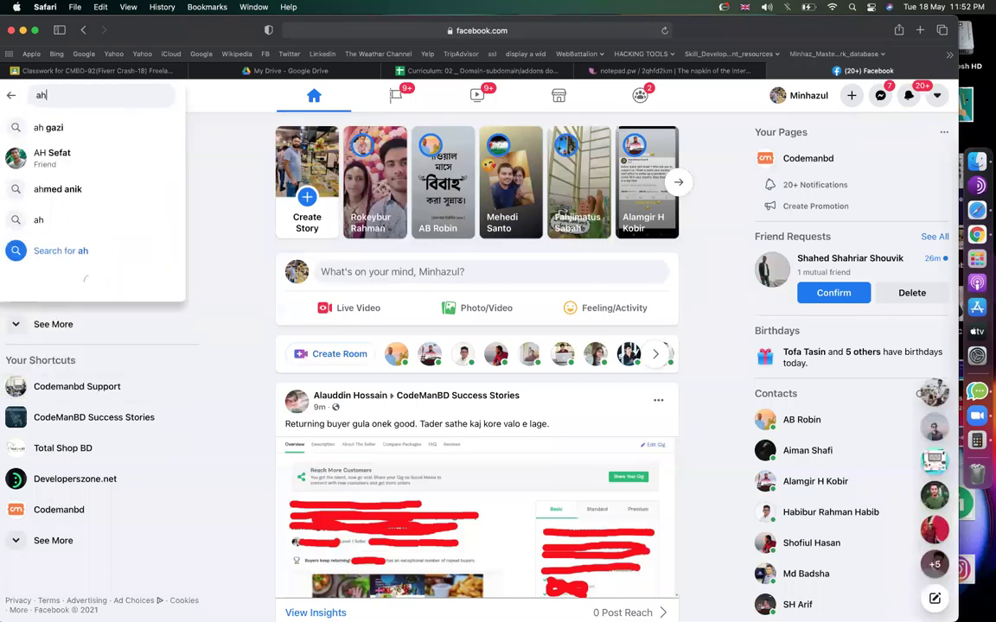
click(479, 70)
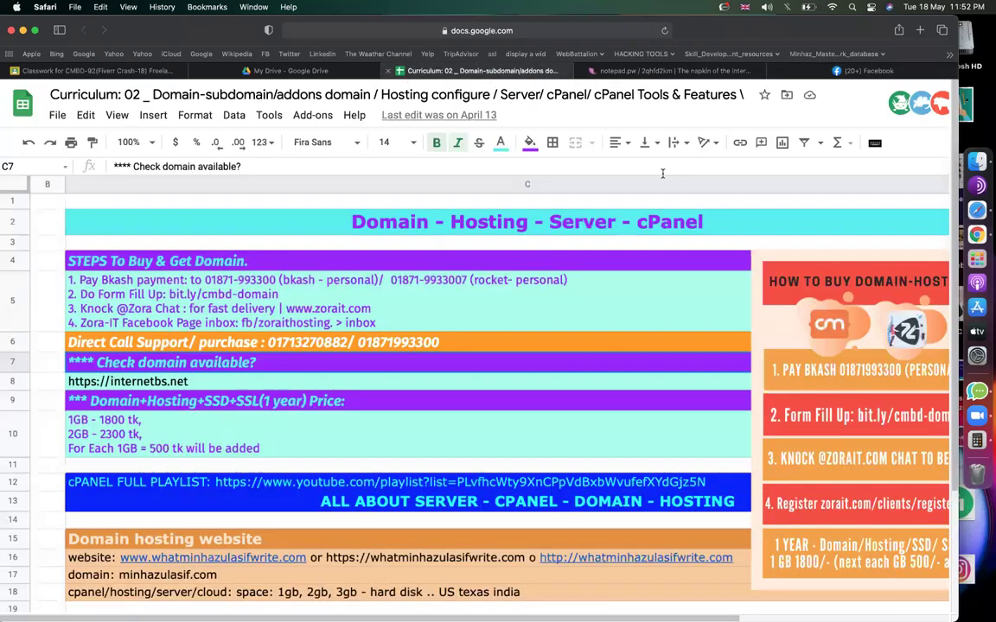
click(585, 306)
scroll(584, 306, down, 3)
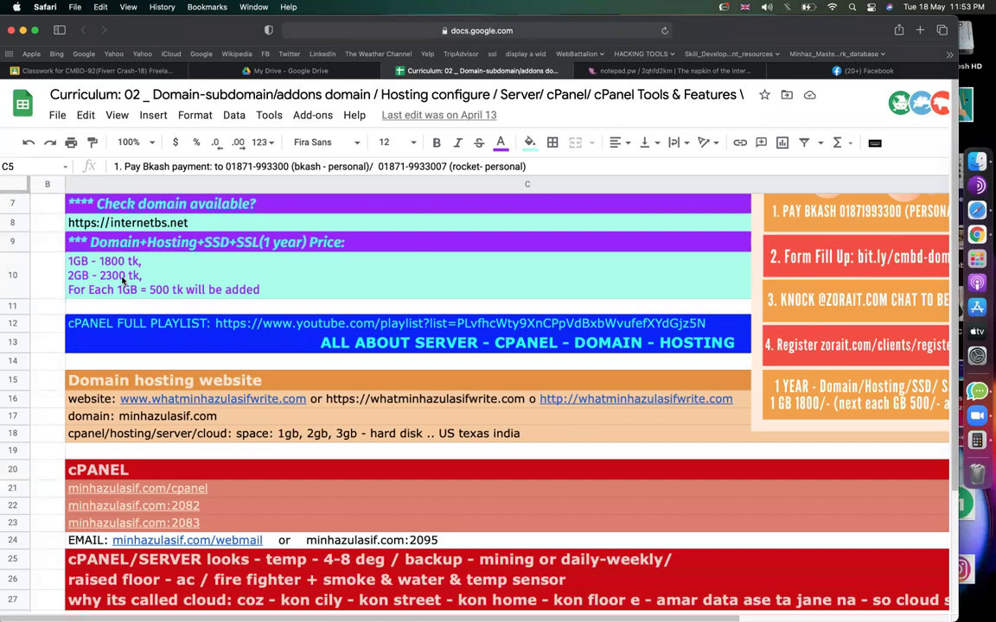
Select the cPanel link in C21, then enter codemanbd.com/ in the Facebook tab's address bar.
scroll(230, 357, down, 4)
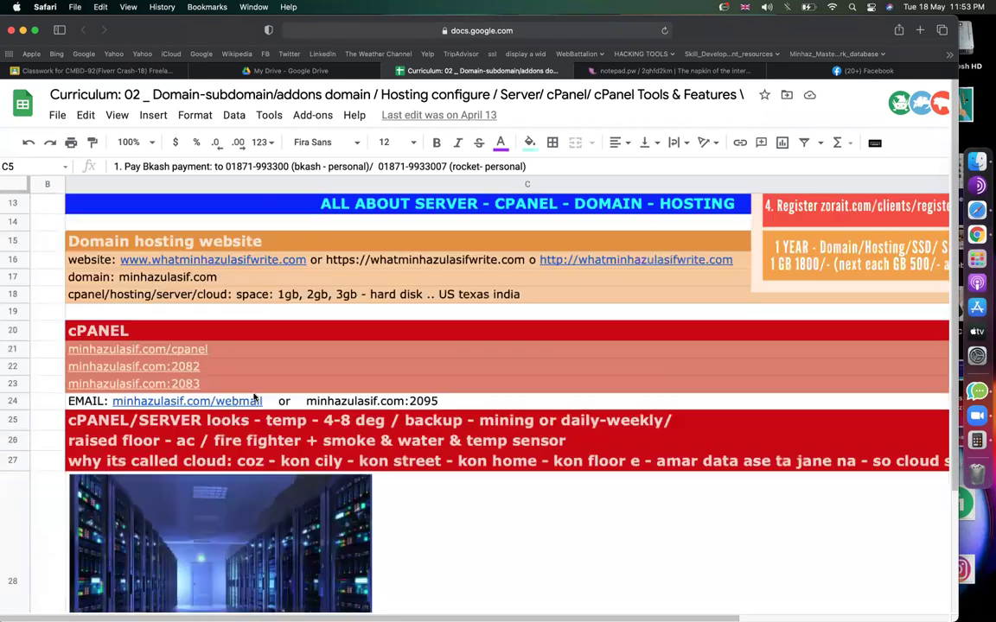
scroll(436, 357, down, 3)
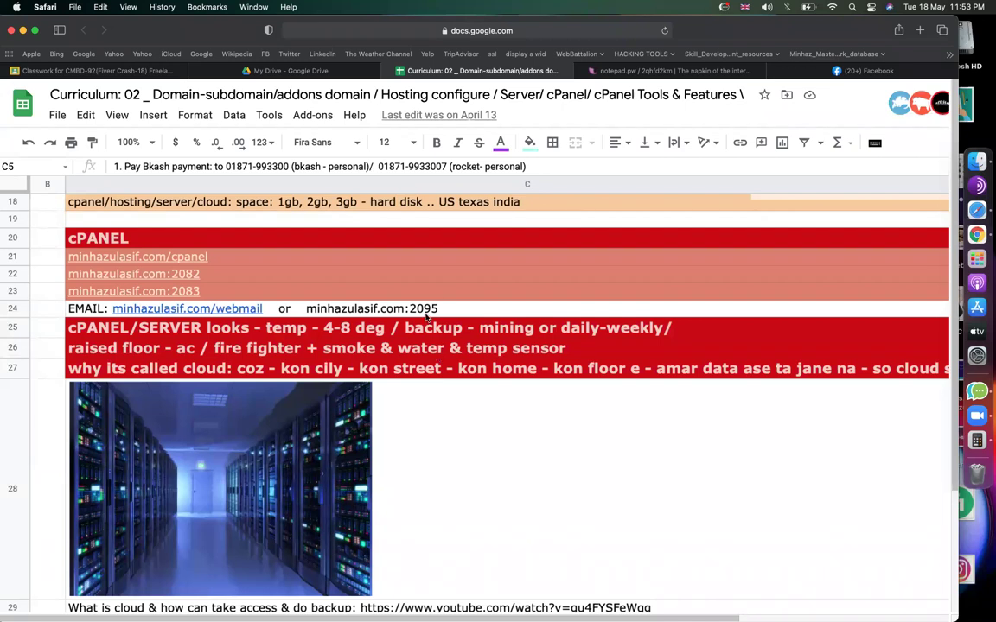
click(474, 257)
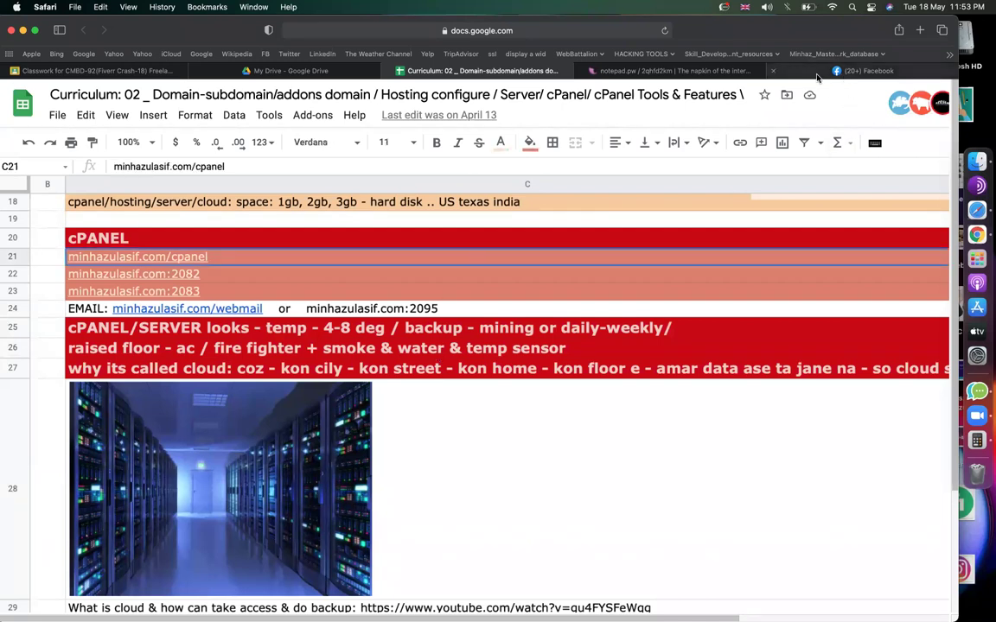
click(865, 70)
click(558, 29)
text(codemanbd.com/)
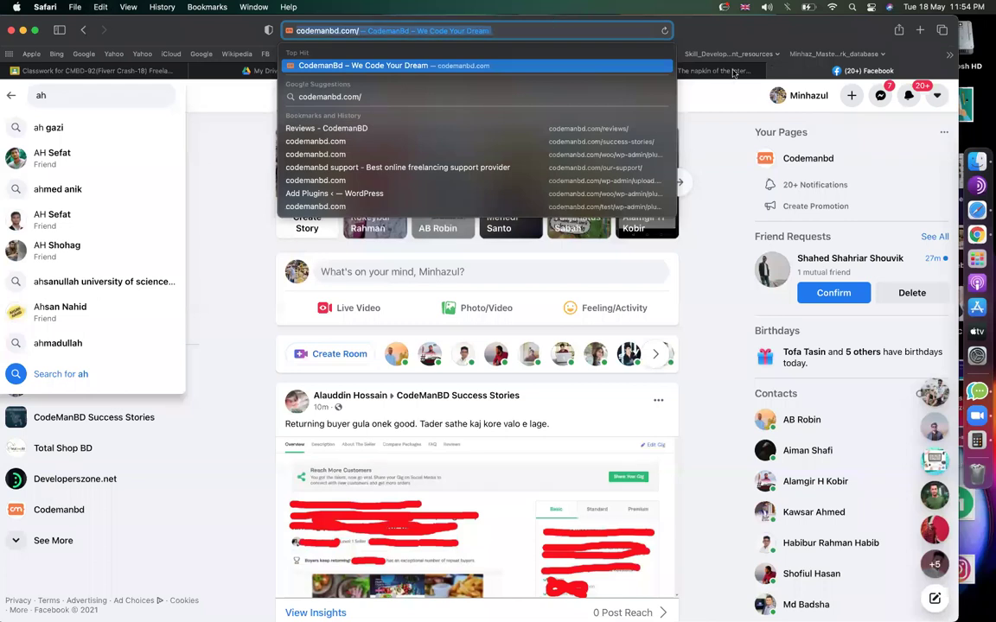
click(661, 70)
click(479, 320)
key(Return)
key(Return)
text(cpanel:)
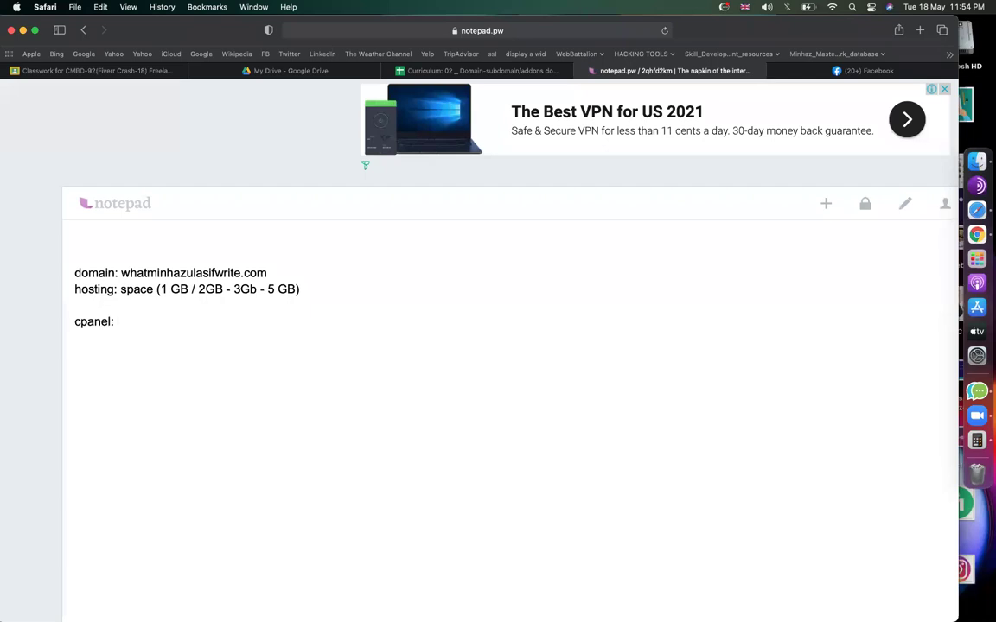
text( www.codemanbd.com/cpanel)
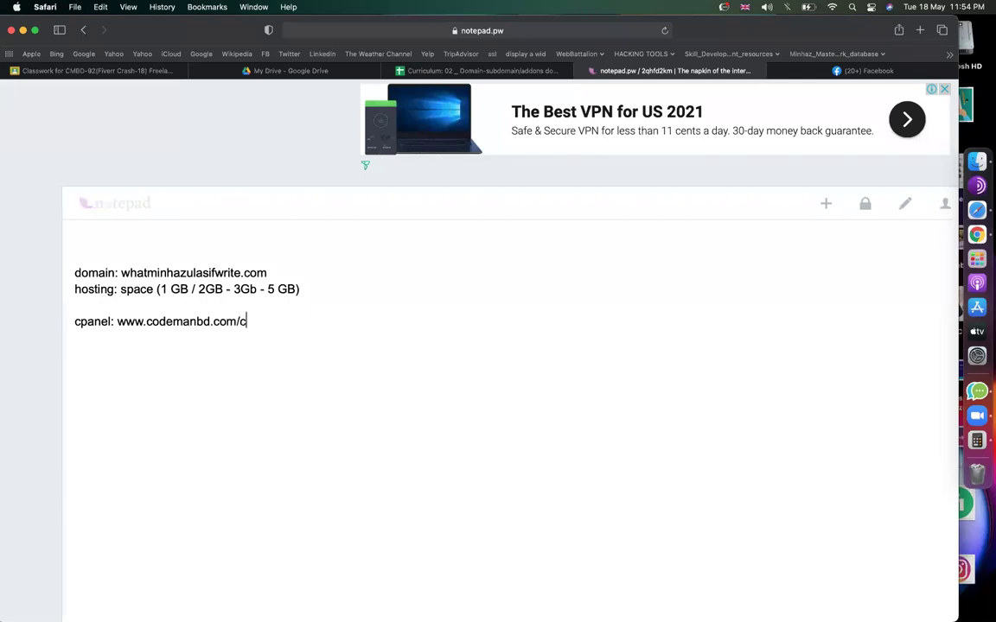
click(117, 321)
drag(117, 320, 278, 322)
key(super+c)
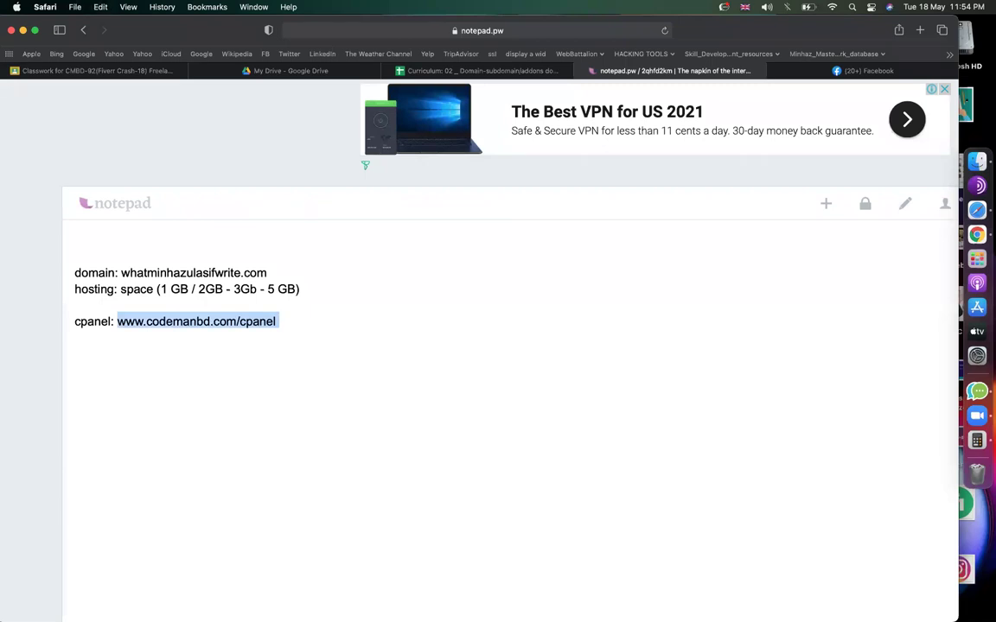
key(super+t)
key(super+v)
key(Return)
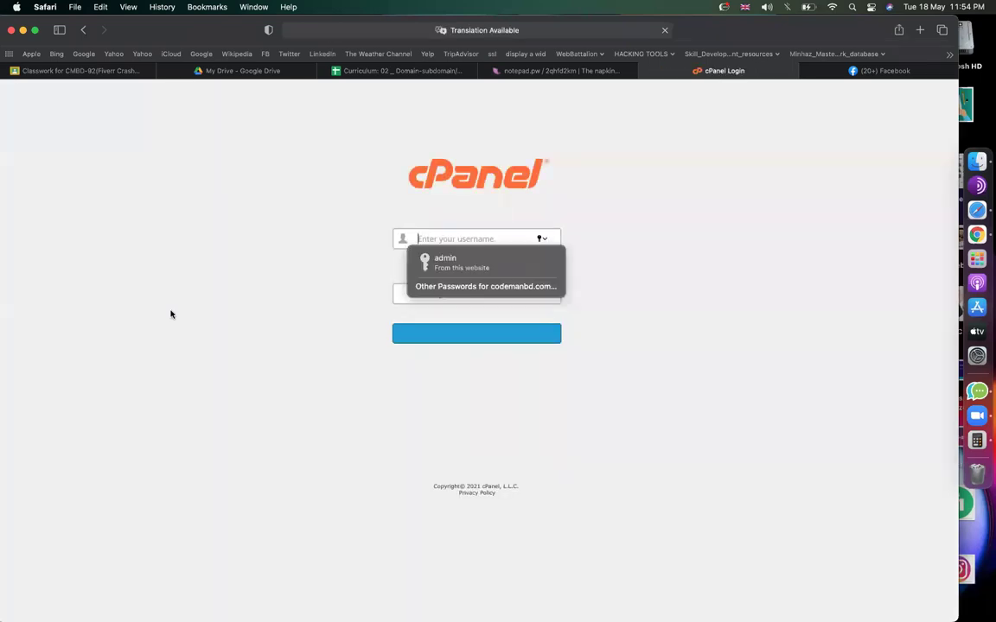
Log in to codemanbd.com cPanel with the saved login, retrying after the network error, and scroll the dashboard.
text(co)
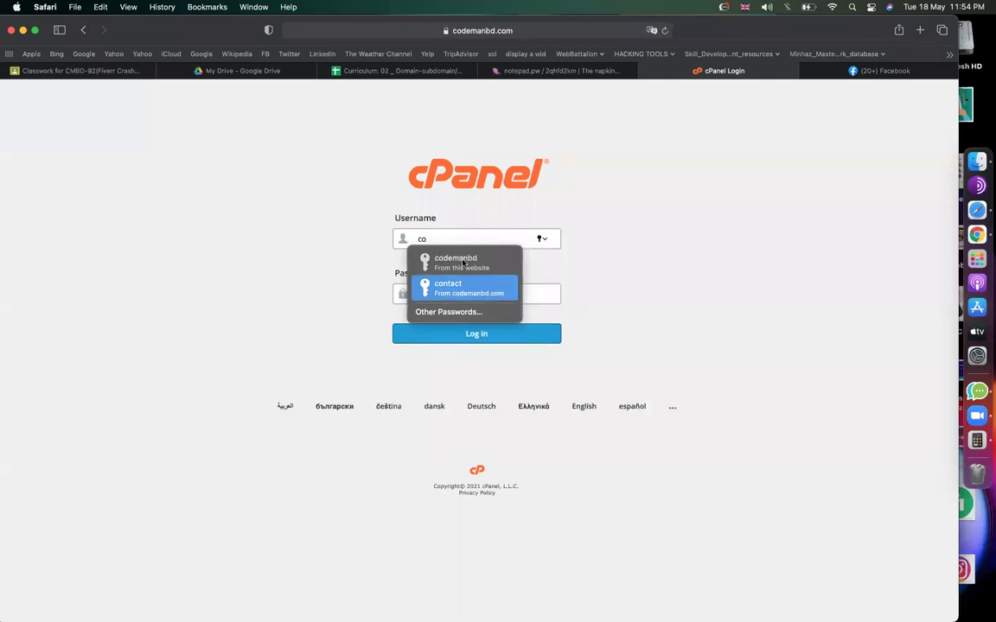
click(462, 260)
click(477, 332)
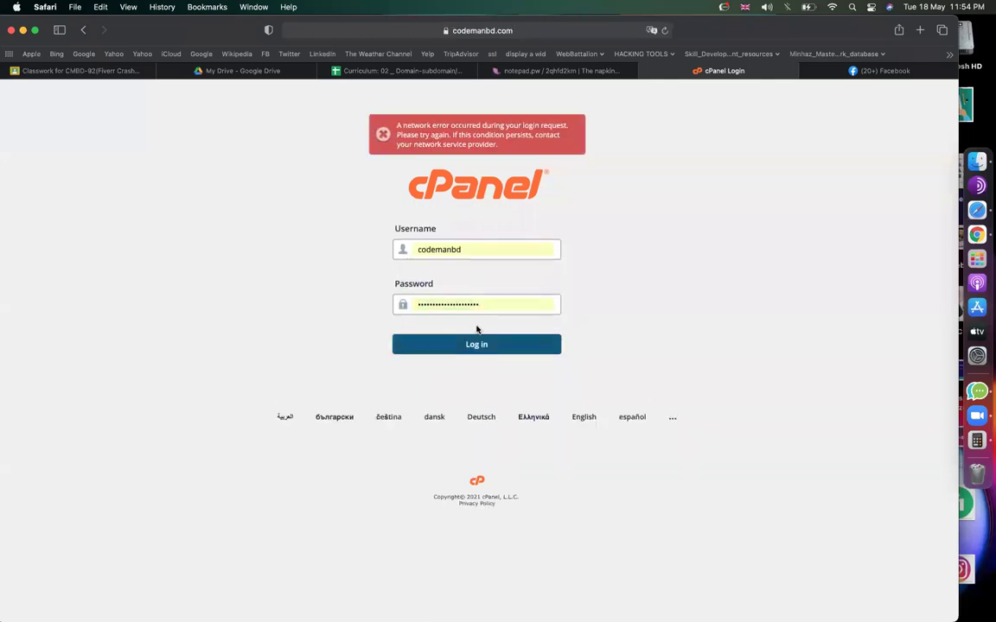
click(473, 341)
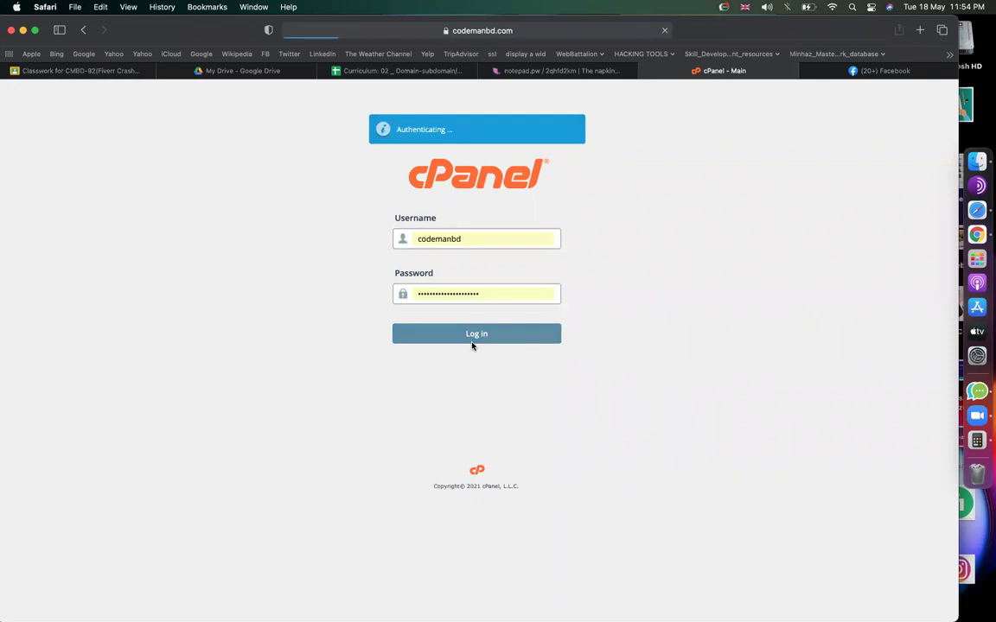
scroll(472, 345, down, 15)
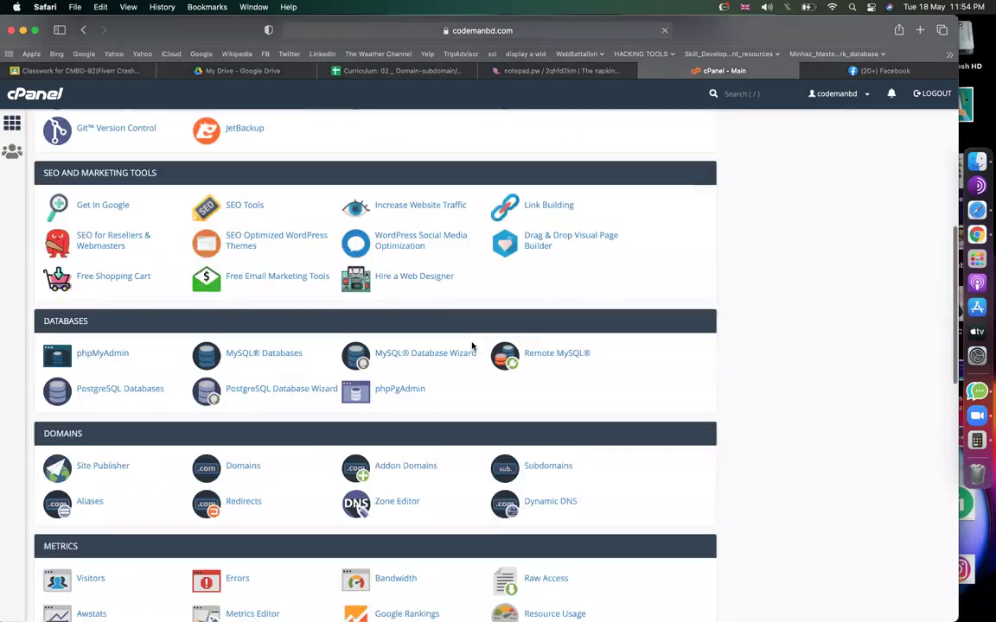
scroll(380, 351, down, 10)
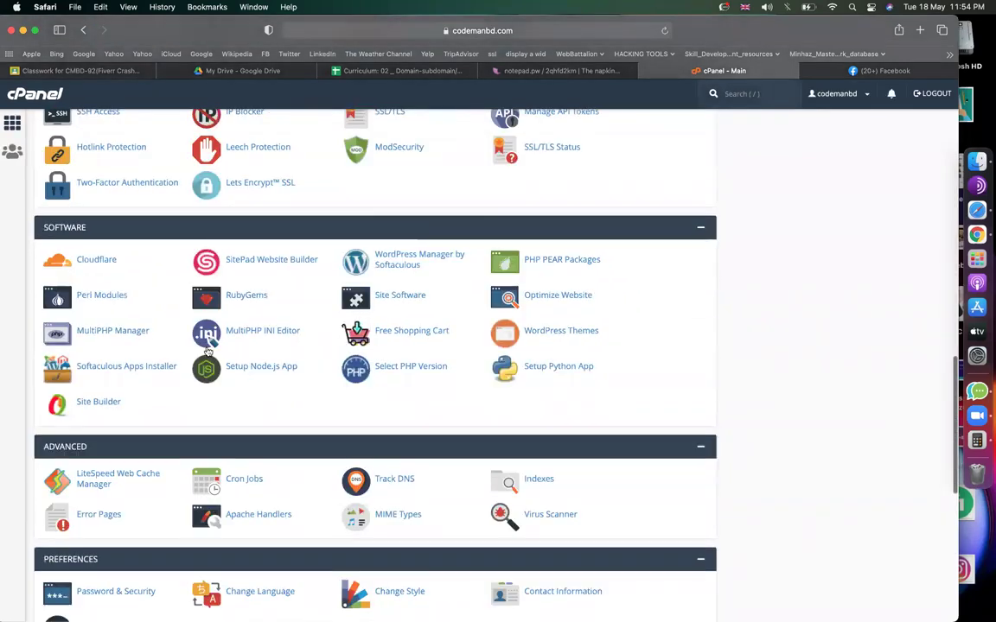
scroll(208, 350, down, 5)
Change the cPanel account password in Password & Security, entering the new password twice and declining Safari's suggestions.
click(127, 277)
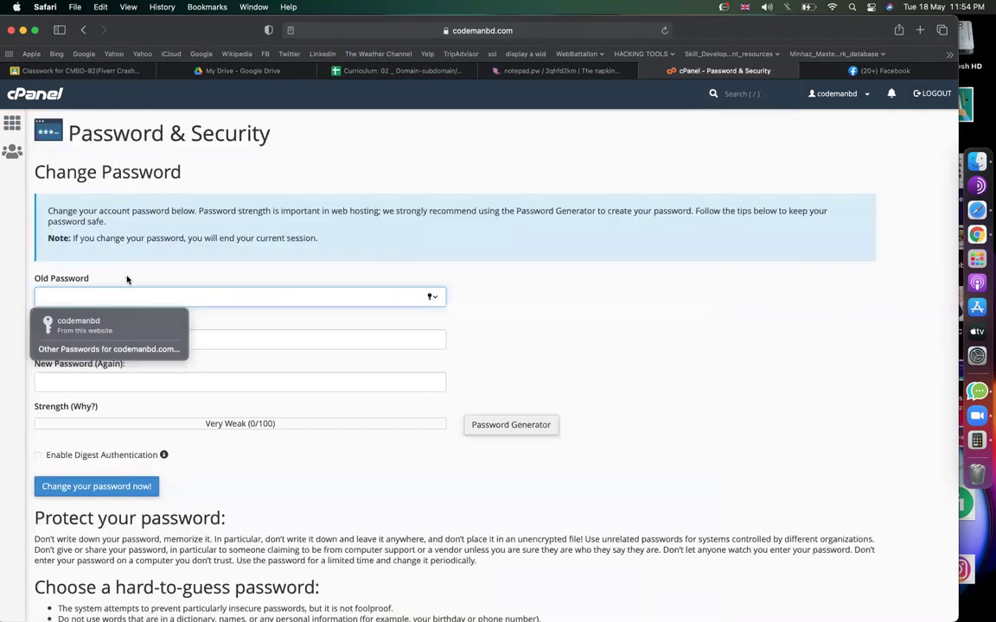
click(111, 321)
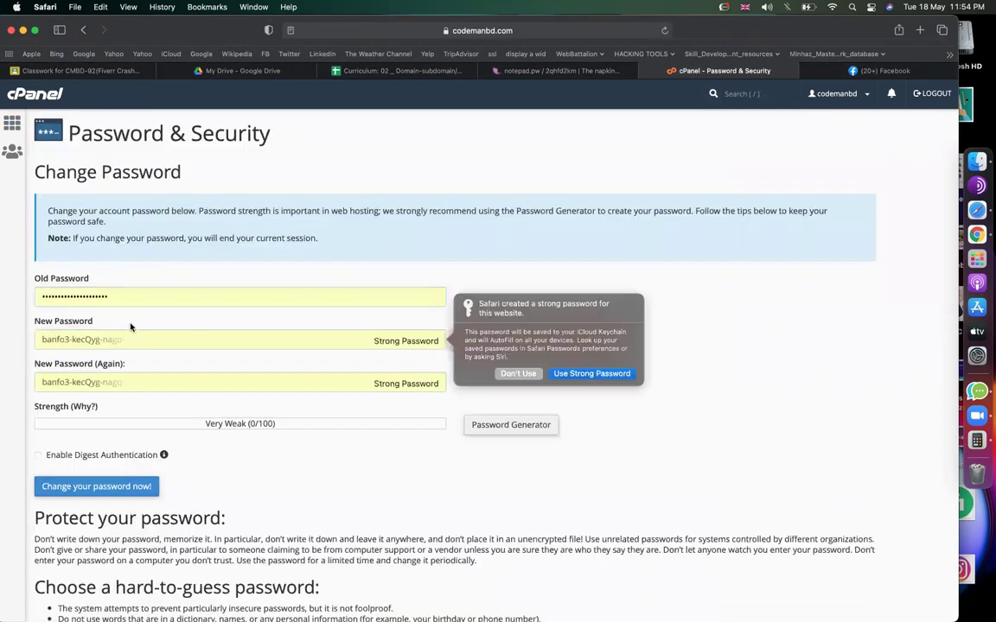
click(518, 374)
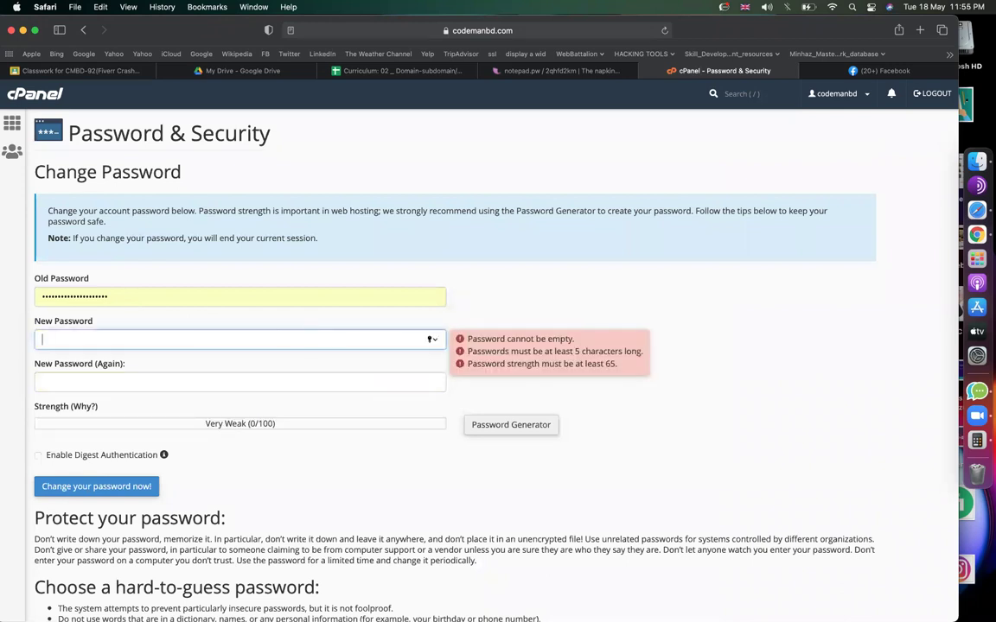
text(*******)
click(173, 385)
text(******)
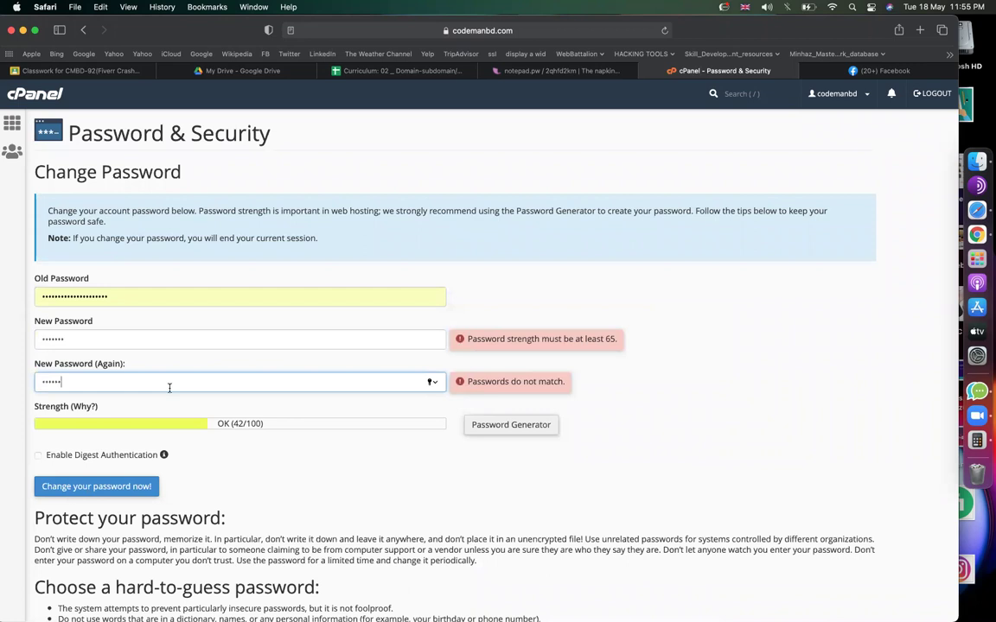
click(120, 488)
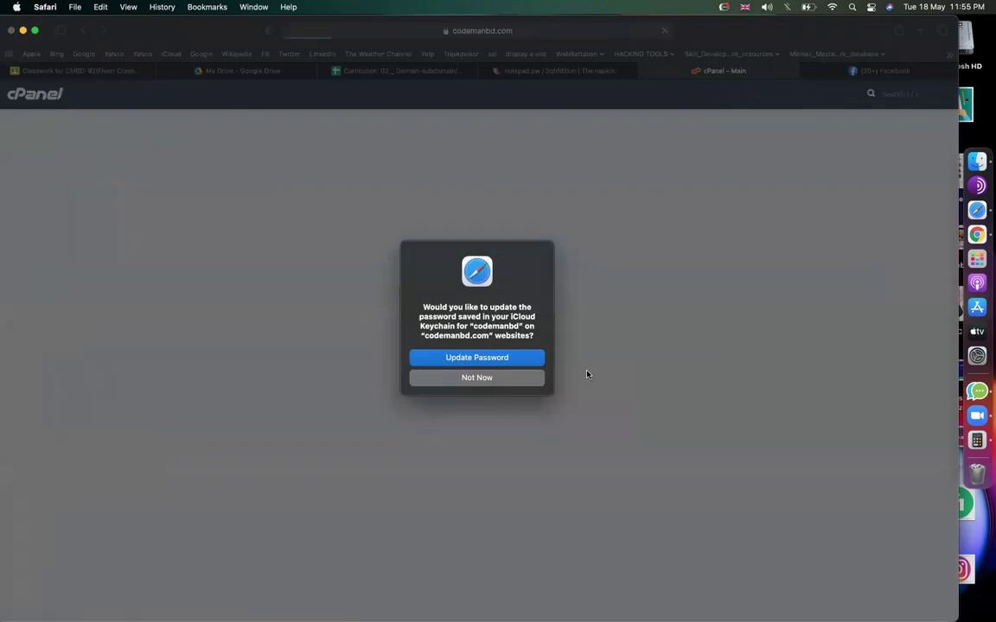
click(481, 375)
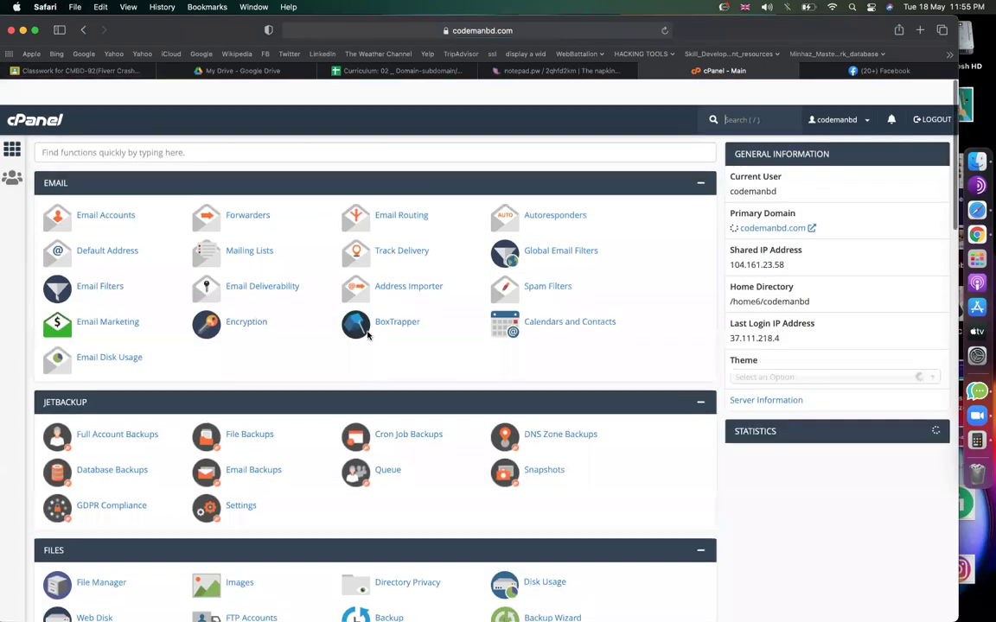
Scroll through the cPanel dashboard's tool sections, jumping to the function search.
scroll(367, 335, down, 10)
scroll(368, 335, down, 3)
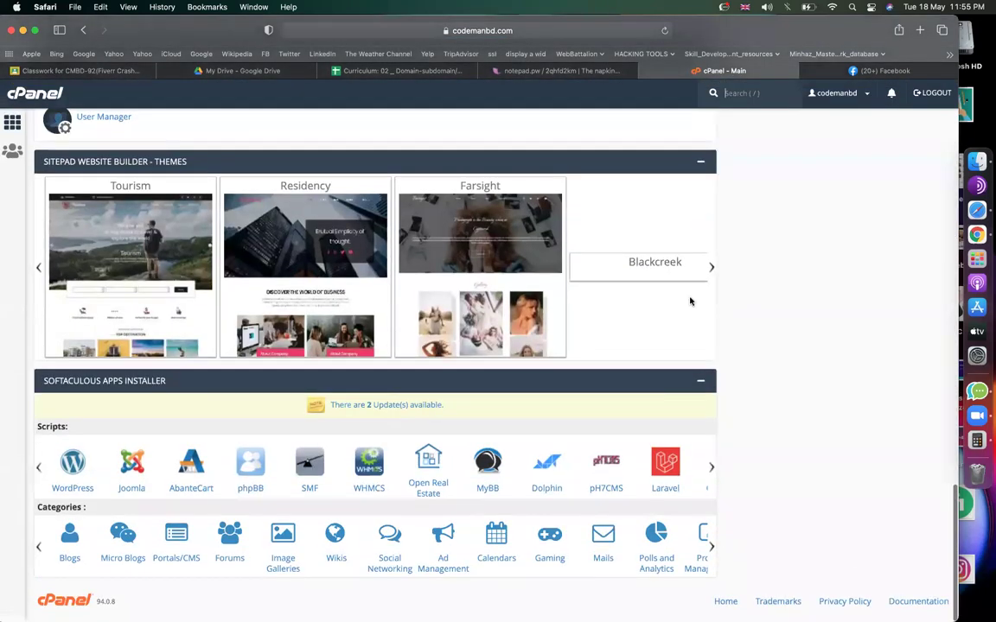
scroll(482, 266, up, 15)
scroll(482, 266, up, 5)
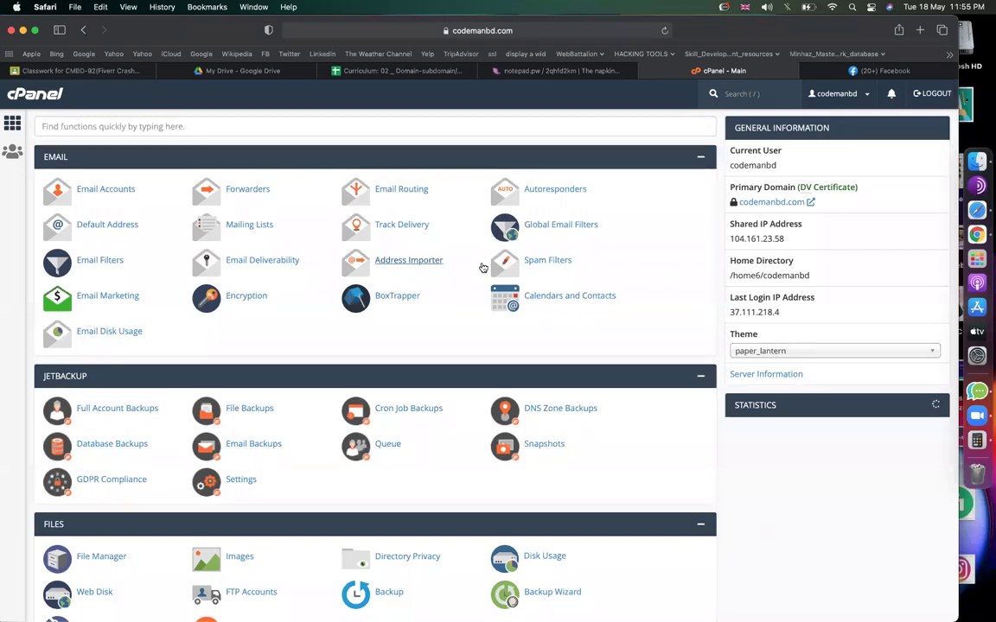
key(slash)
scroll(390, 334, down, 3)
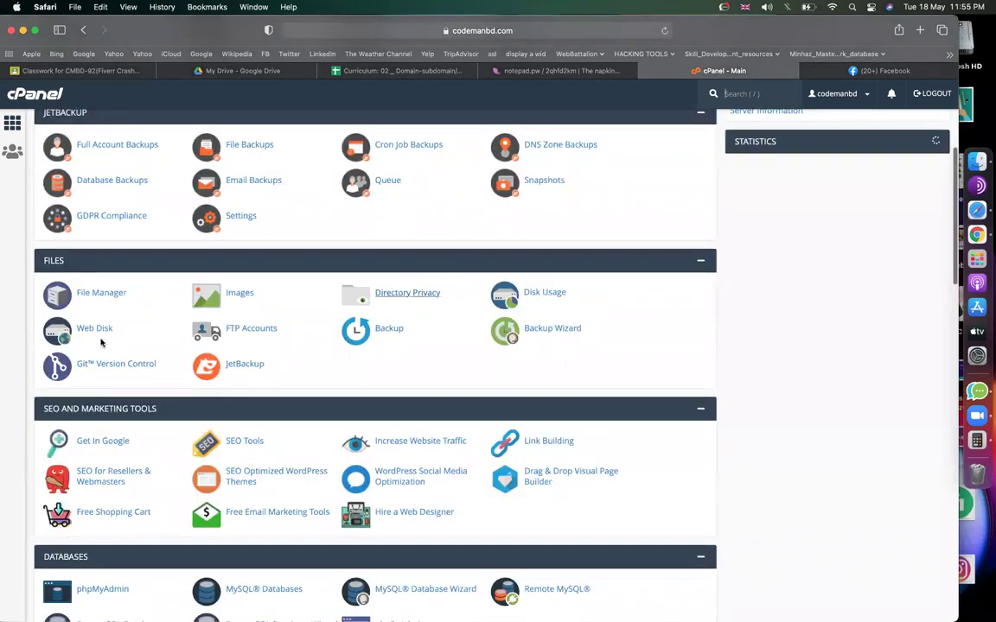
scroll(160, 335, down, 2)
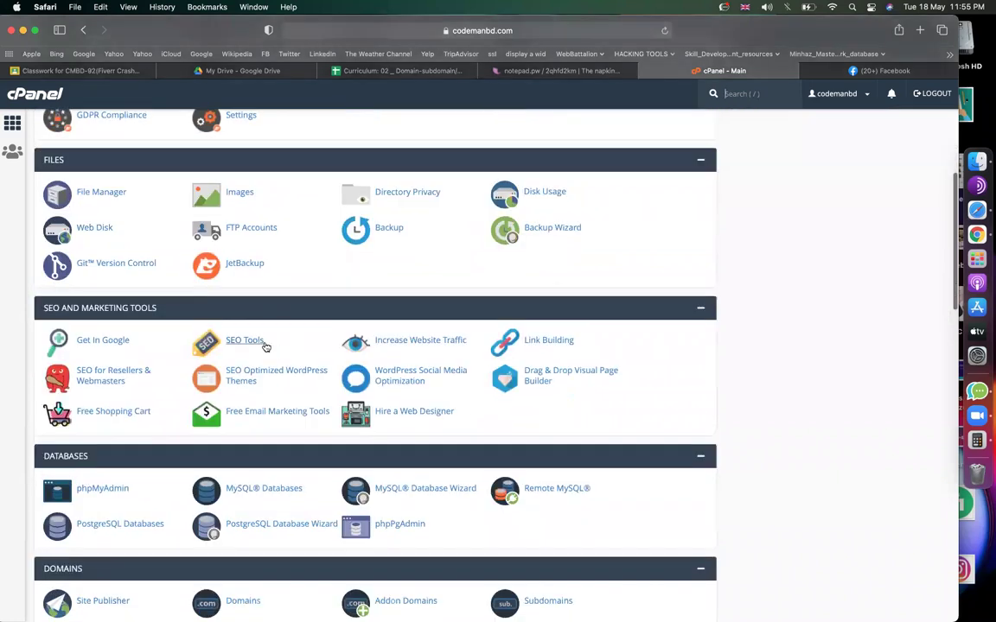
scroll(315, 415, down, 3)
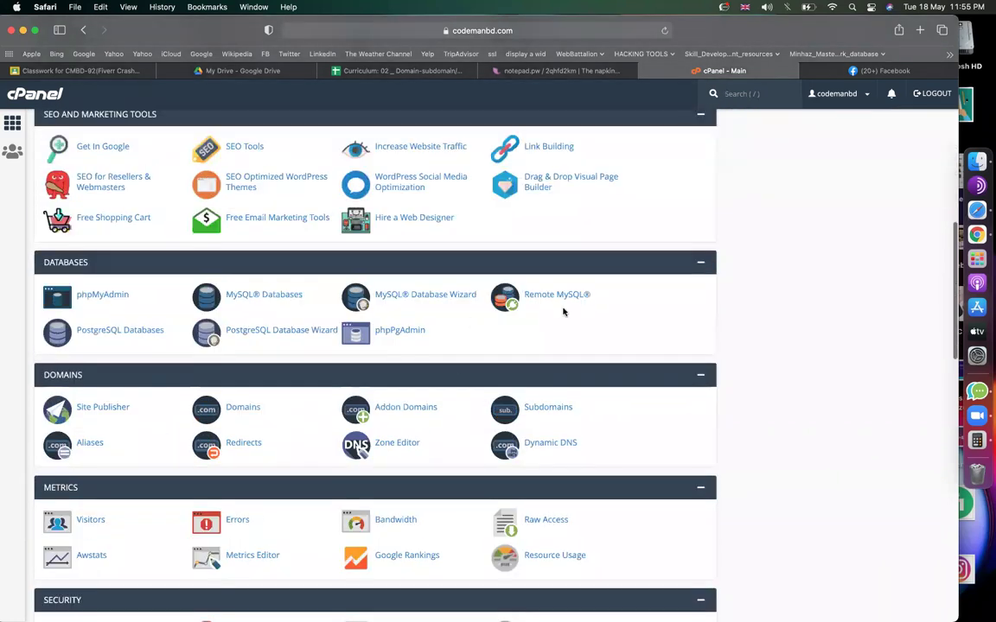
scroll(527, 367, down, 3)
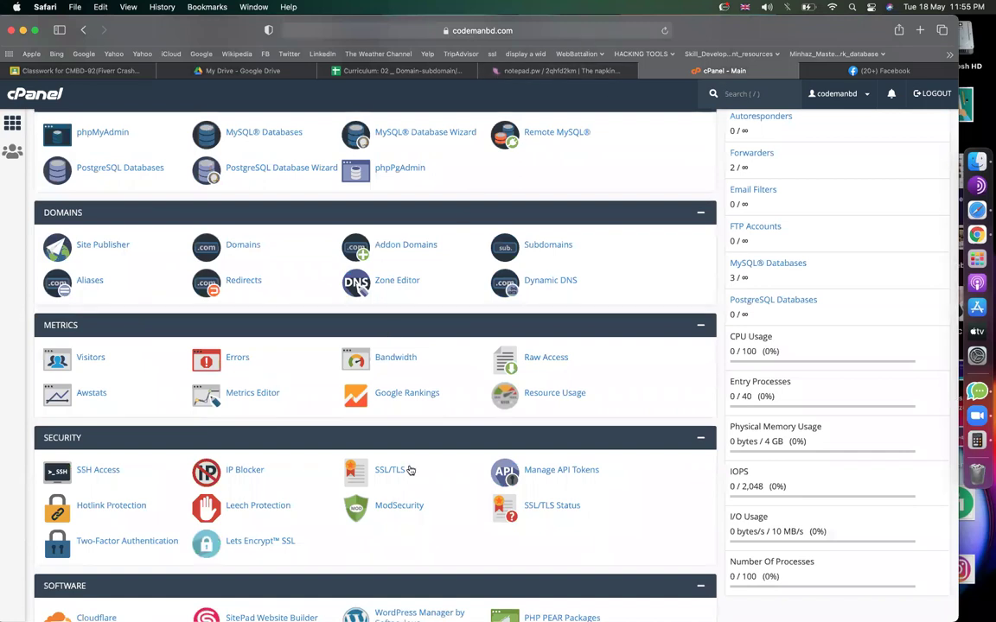
scroll(450, 495, down, 5)
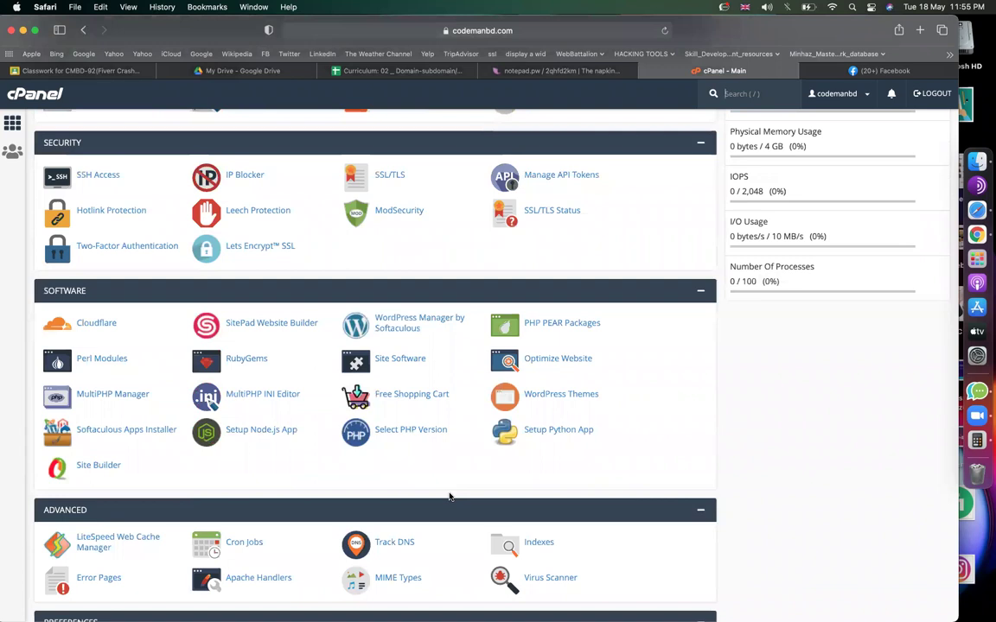
key(slash)
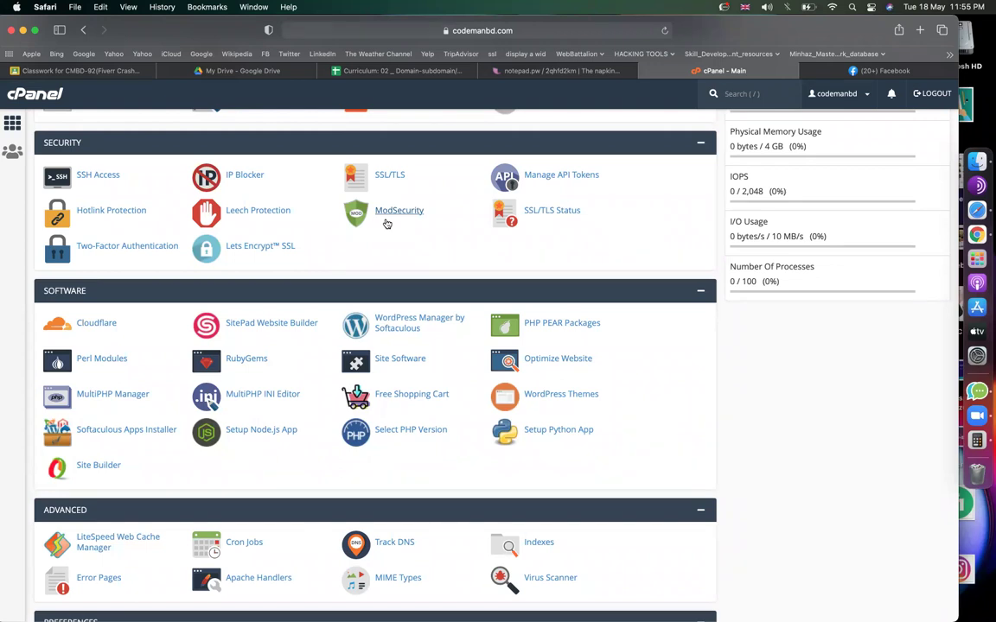
Review the statistics panel: 5.89 GB of 10 GB disk, 7 subdomains, 3 email accounts, 3 MySQL databases.
scroll(464, 325, up, 10)
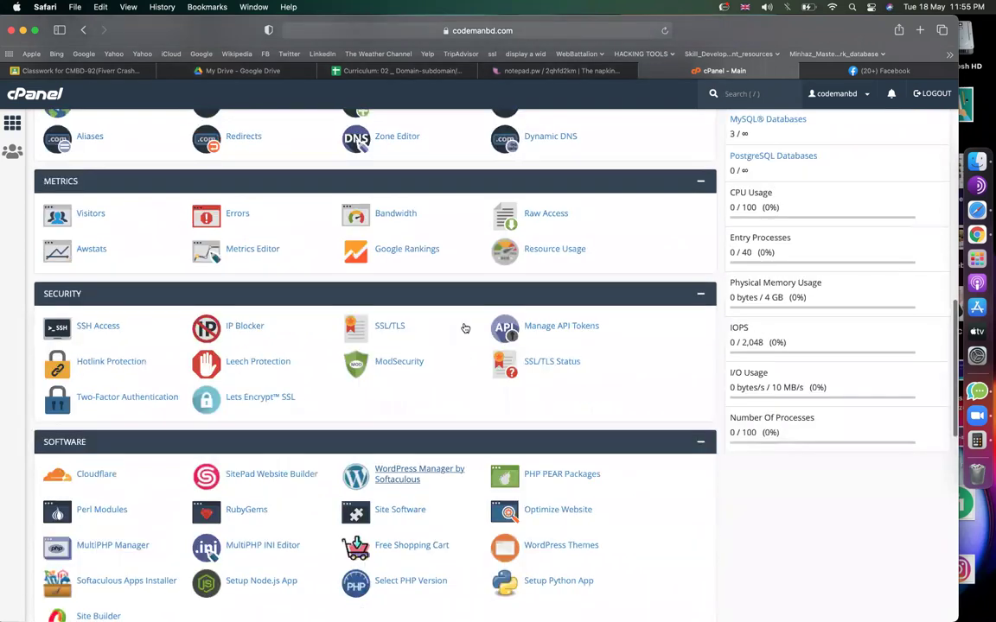
scroll(464, 328, up, 3)
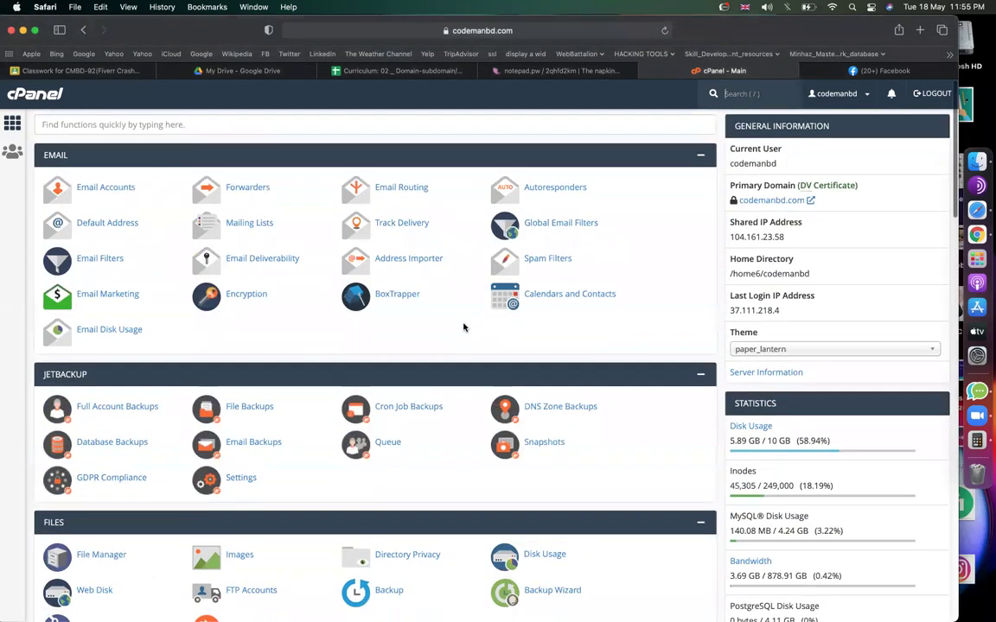
scroll(463, 327, down, 10)
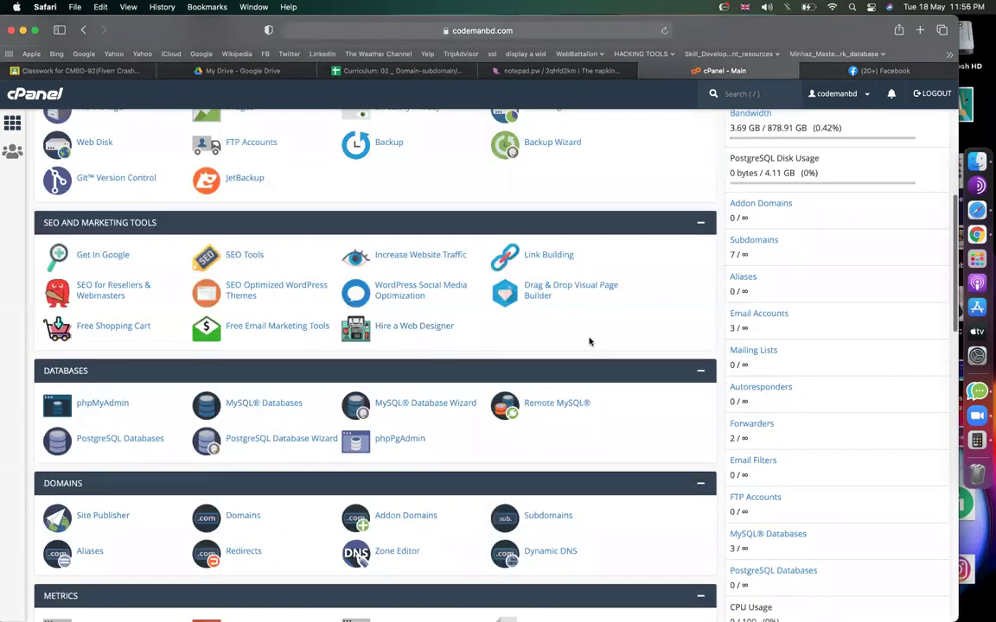
scroll(589, 339, down, 5)
scroll(773, 401, down, 3)
scroll(852, 402, up, 8)
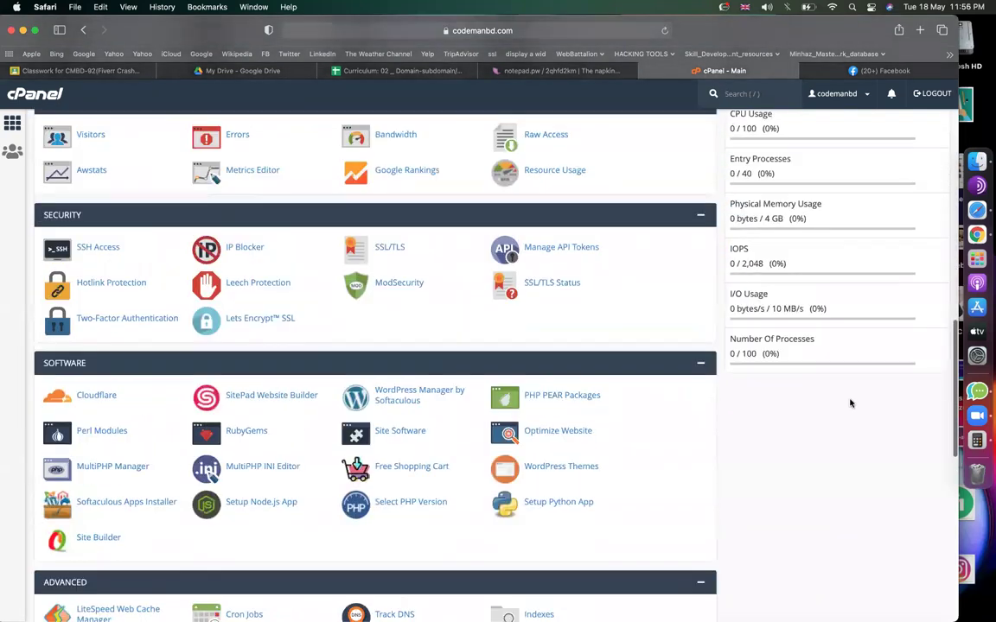
scroll(850, 403, down, 3)
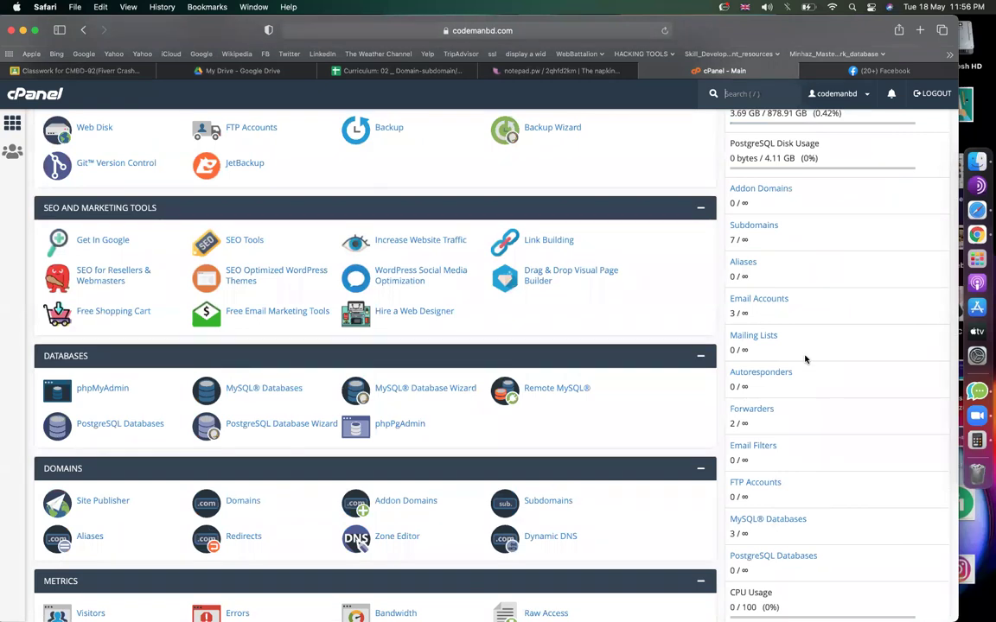
scroll(802, 319, up, 1)
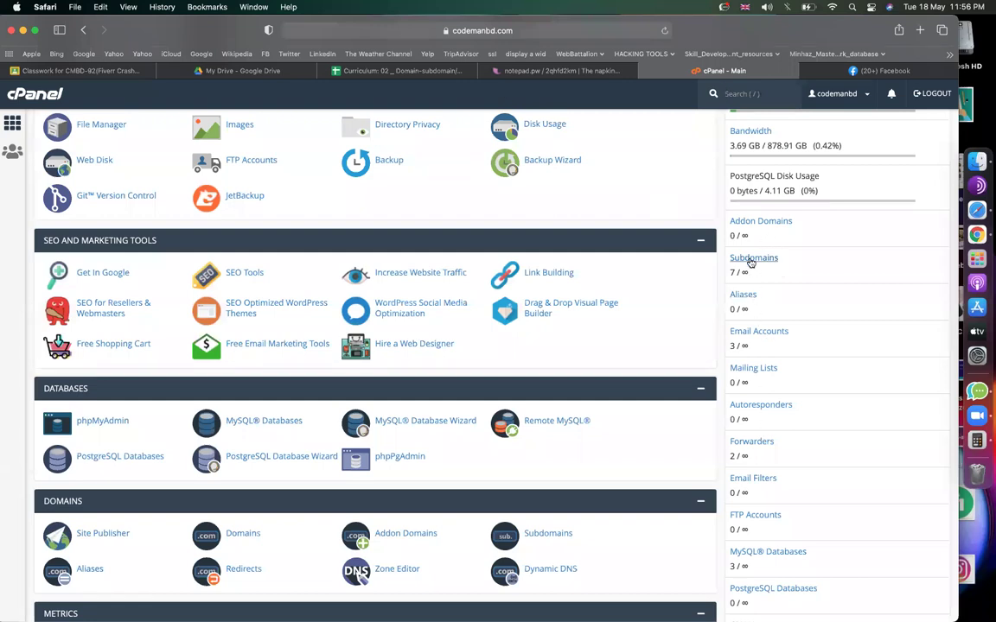
click(558, 70)
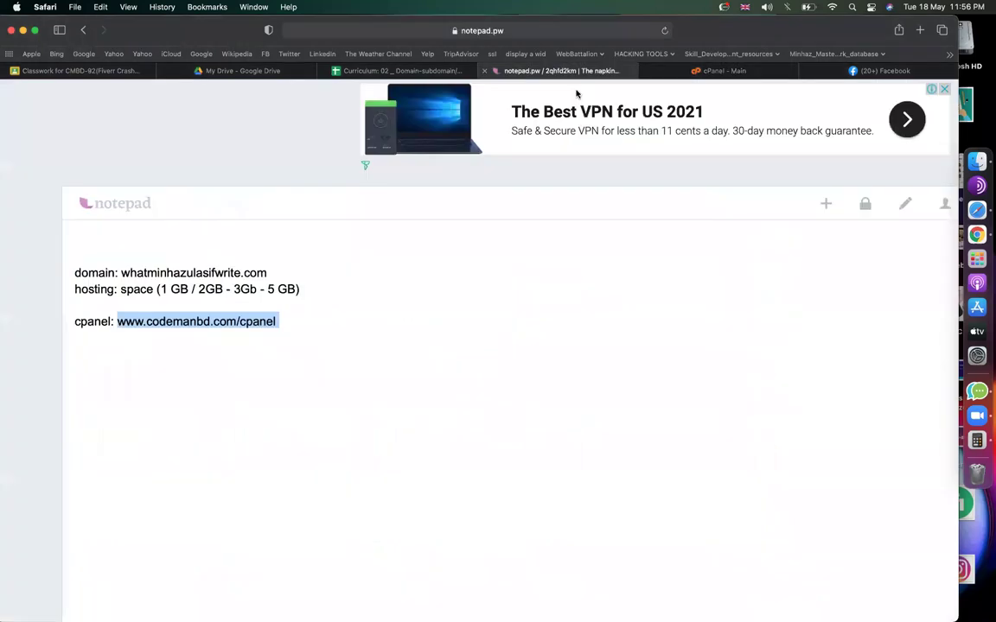
click(390, 324)
key(Return)
key(Return)
key(Return)
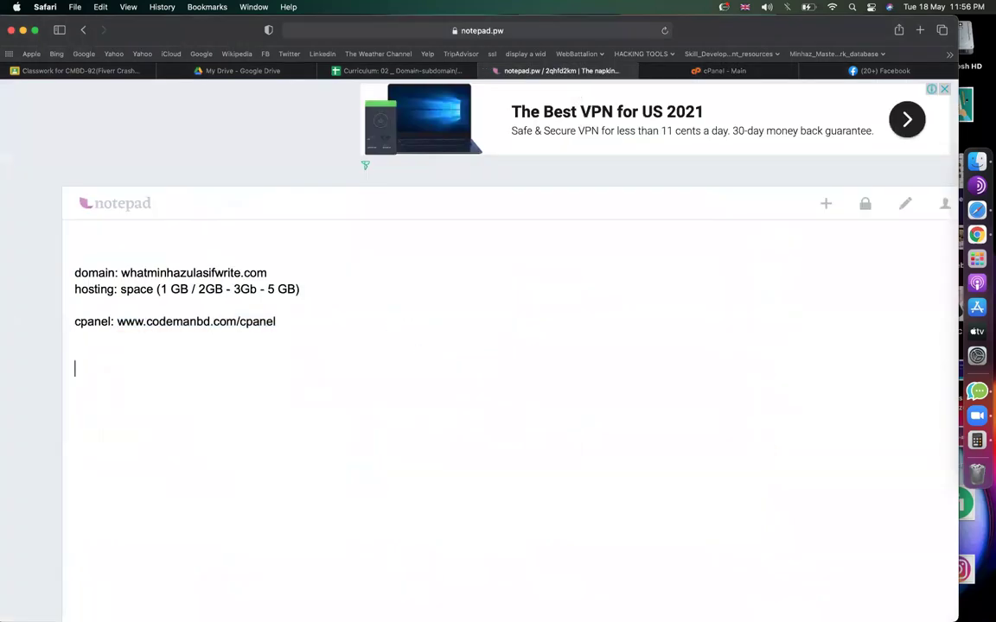
text(domain:)
drag(117, 322, 237, 327)
key(super+c)
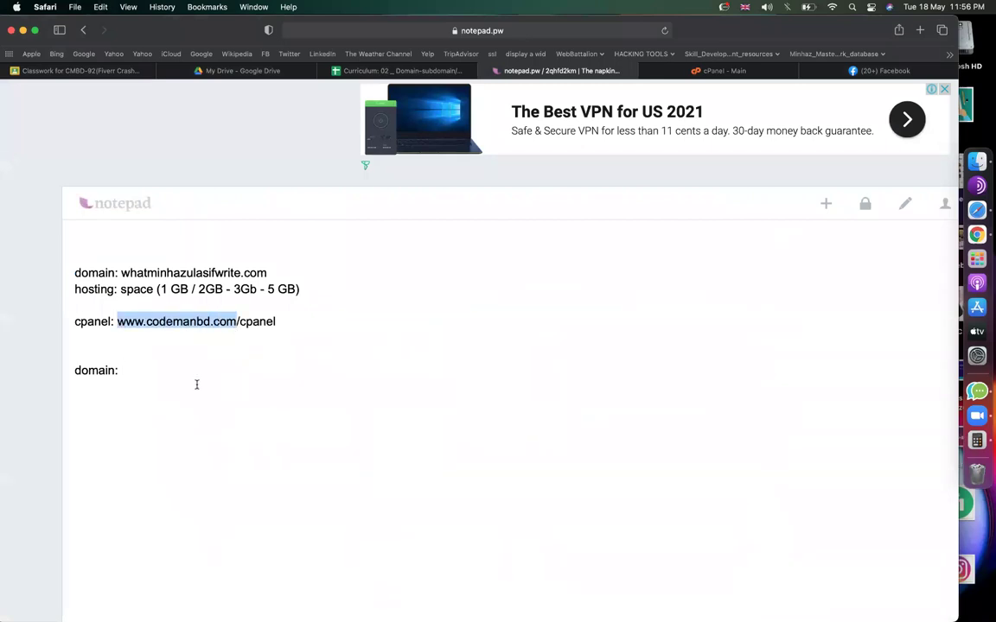
click(184, 370)
key(super+v)
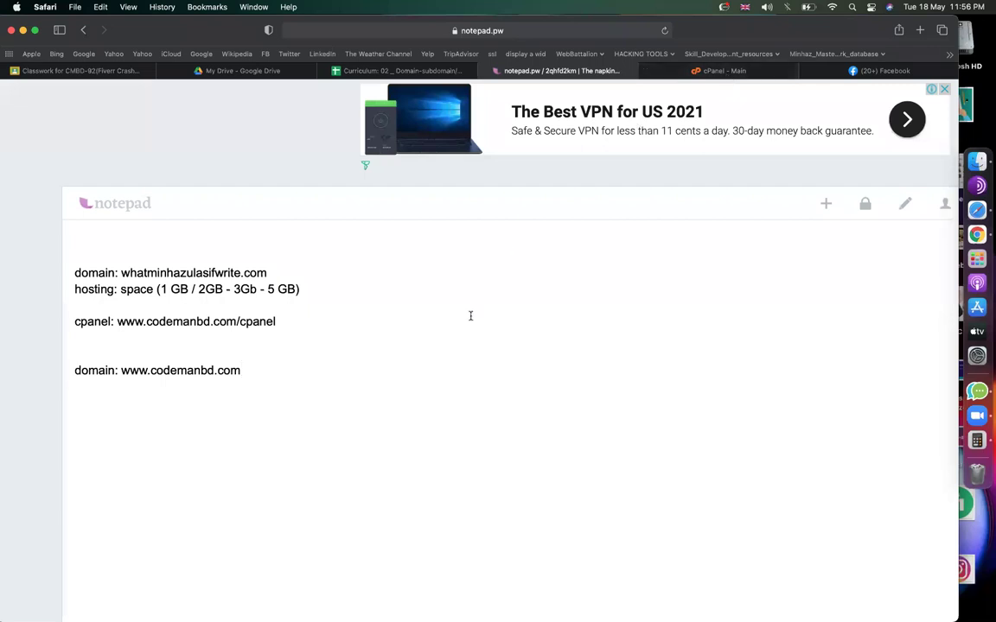
key(Return)
key(Return)
text(subdomain:)
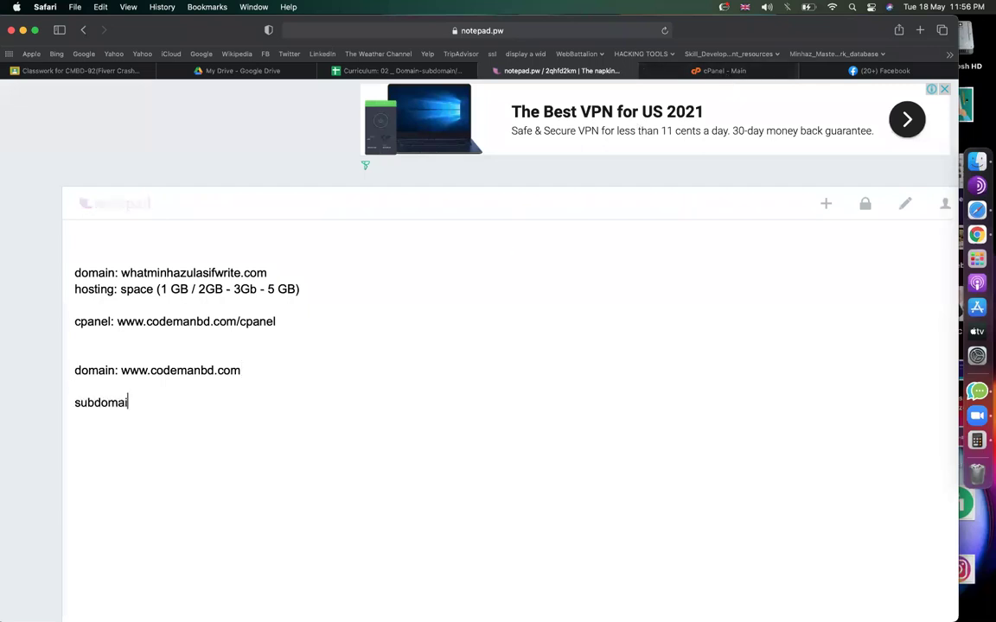
drag(122, 368, 242, 370)
key(super+c)
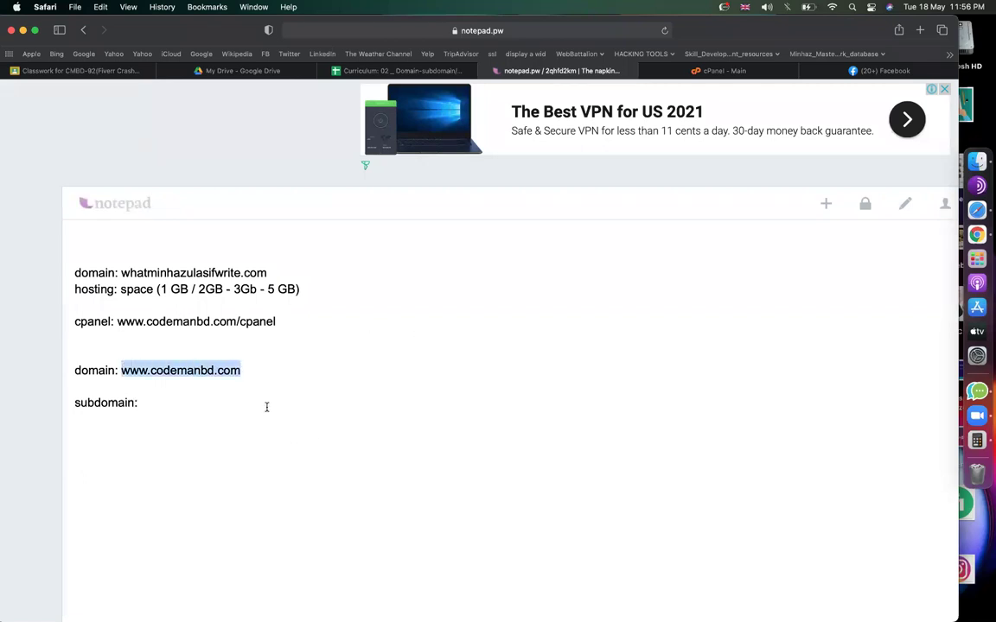
click(267, 406)
key(super+v)
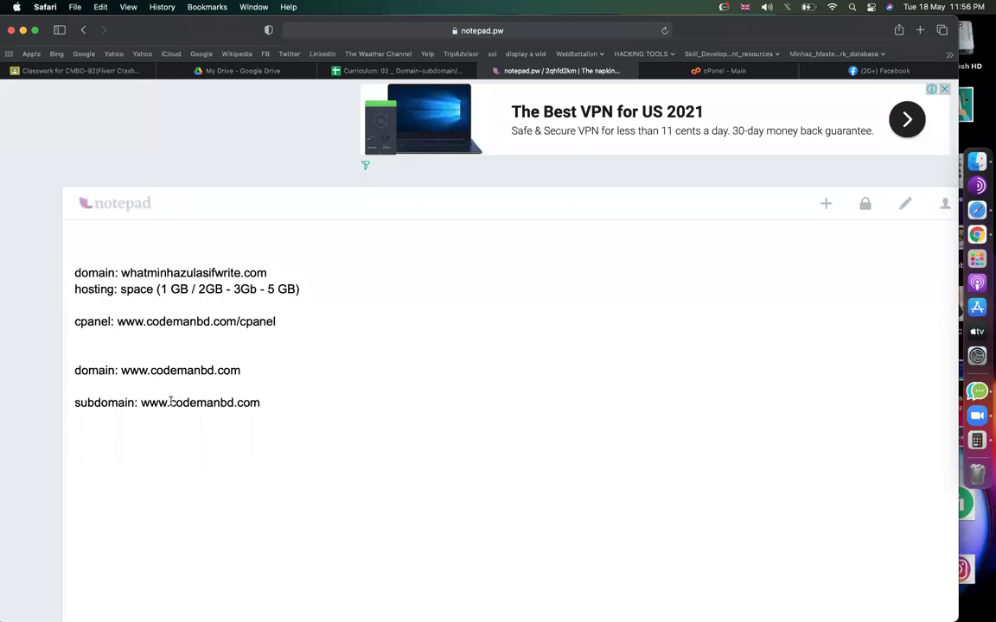
click(170, 402)
text(project1)
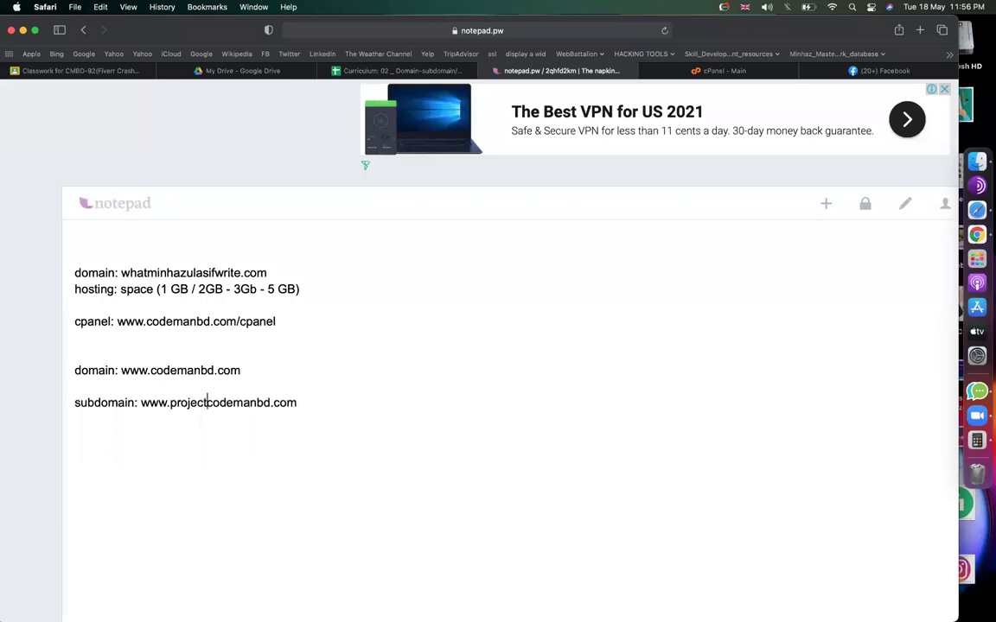
text(.)
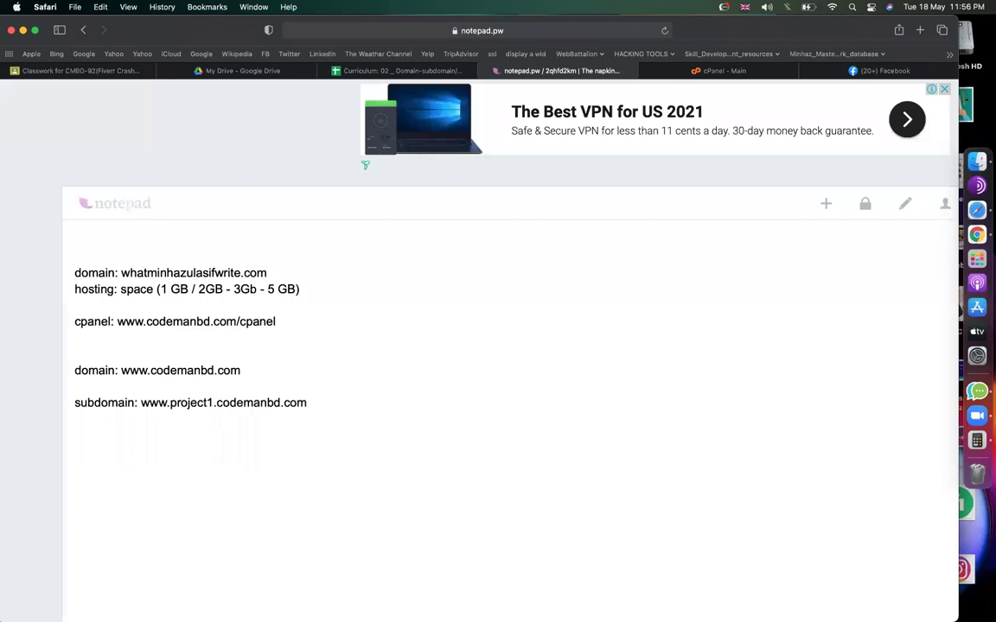
Move the subdomain address onto its own line and paste two more copies below it.
drag(142, 402, 217, 402)
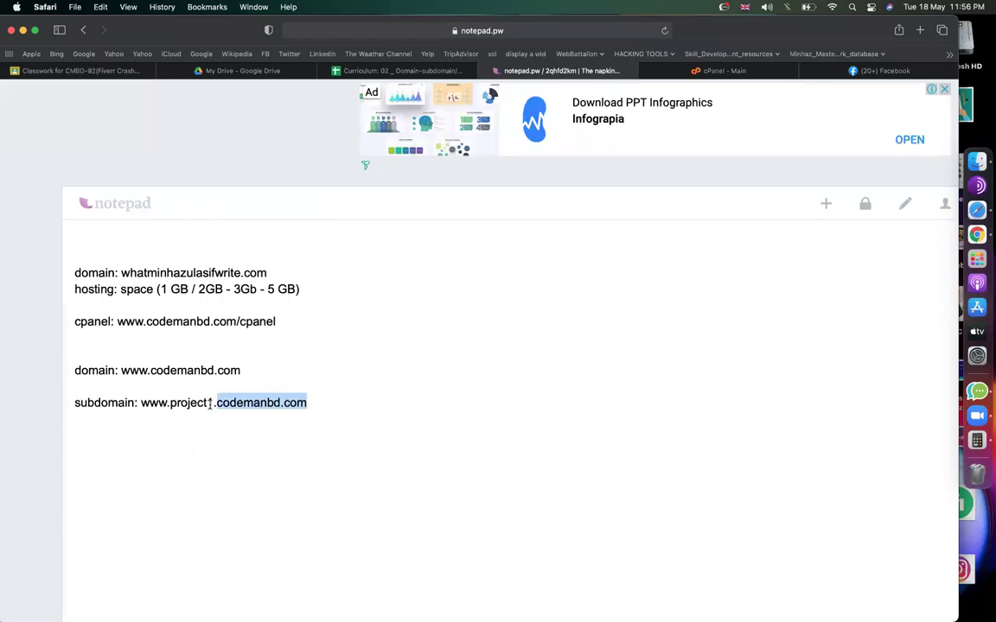
drag(213, 402, 172, 401)
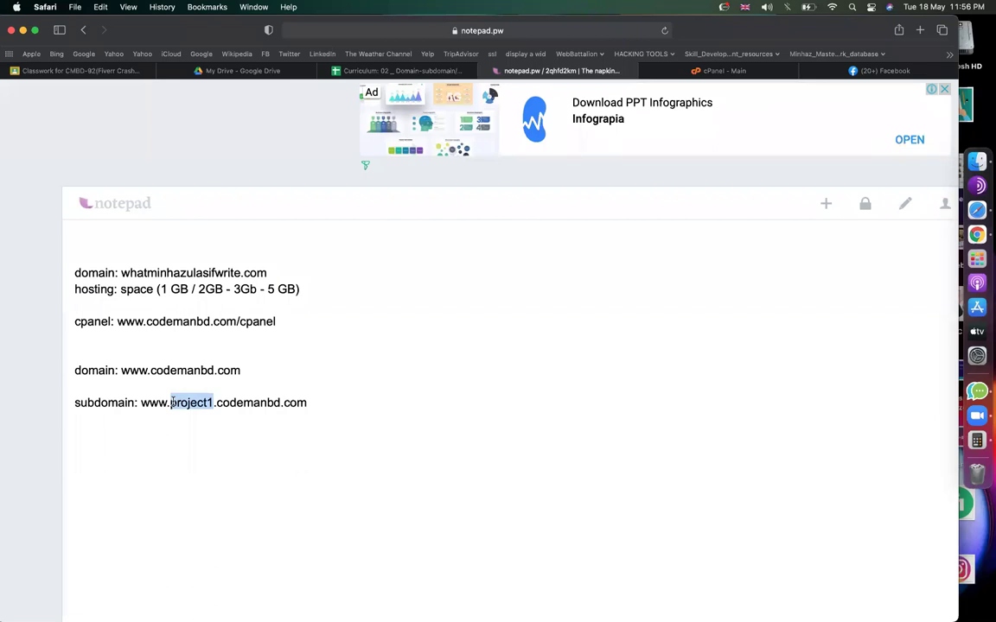
click(249, 402)
click(142, 402)
key(Return)
key(super+shift+Right)
key(super+c)
key(Right)
key(Return)
key(super+v)
key(Return)
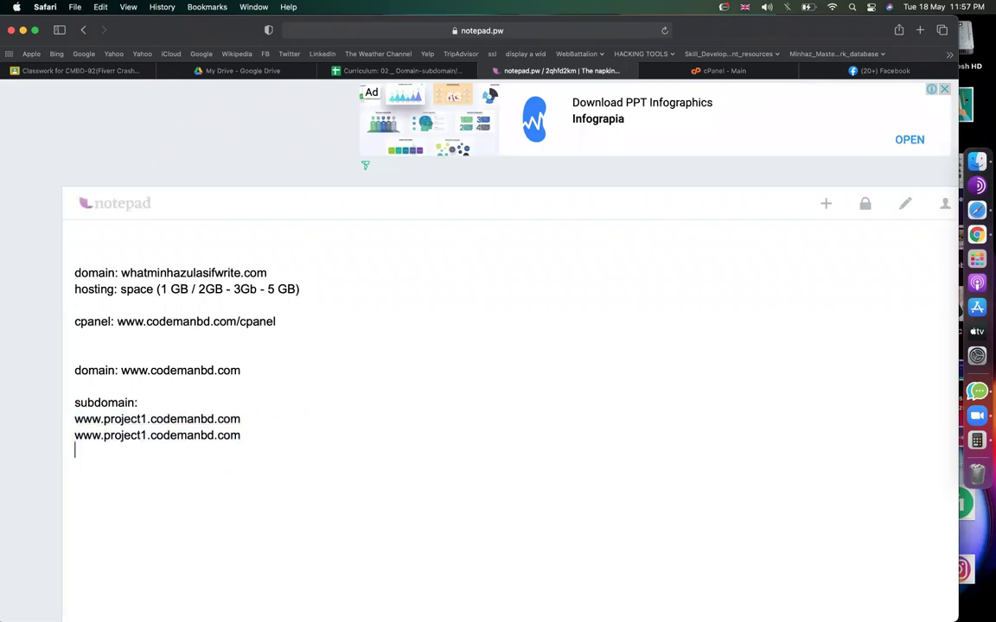
key(super+v)
click(147, 434)
key(BackSpace)
text(2)
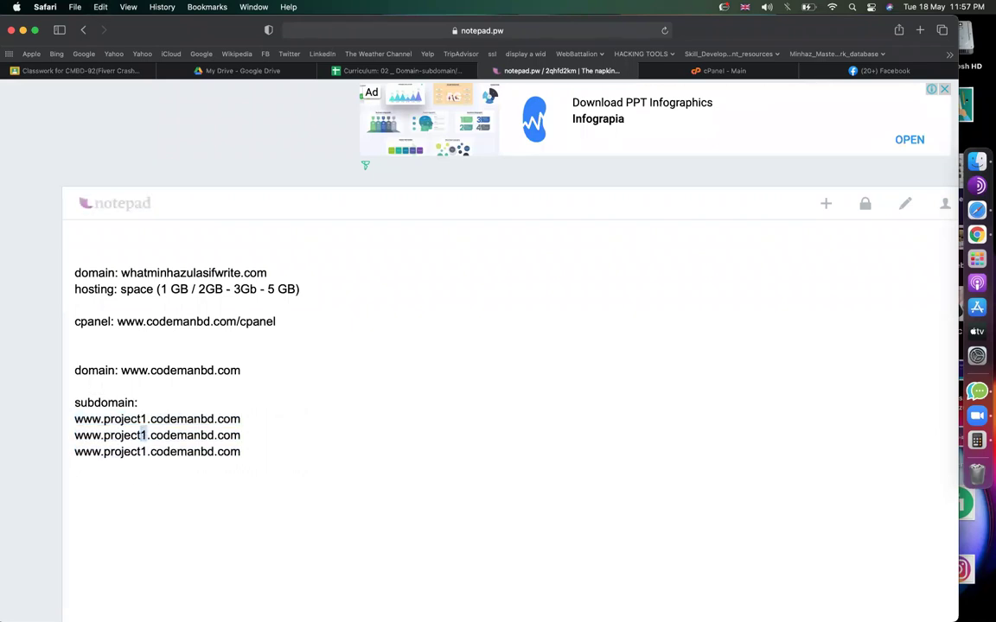
click(147, 451)
text(3)
click(200, 434)
On the cPanel statistics, highlight the 10 GB disk limit and 7 subdomains, then scroll to MySQL Databases 3 / ∞.
click(729, 77)
scroll(734, 372, up, 6)
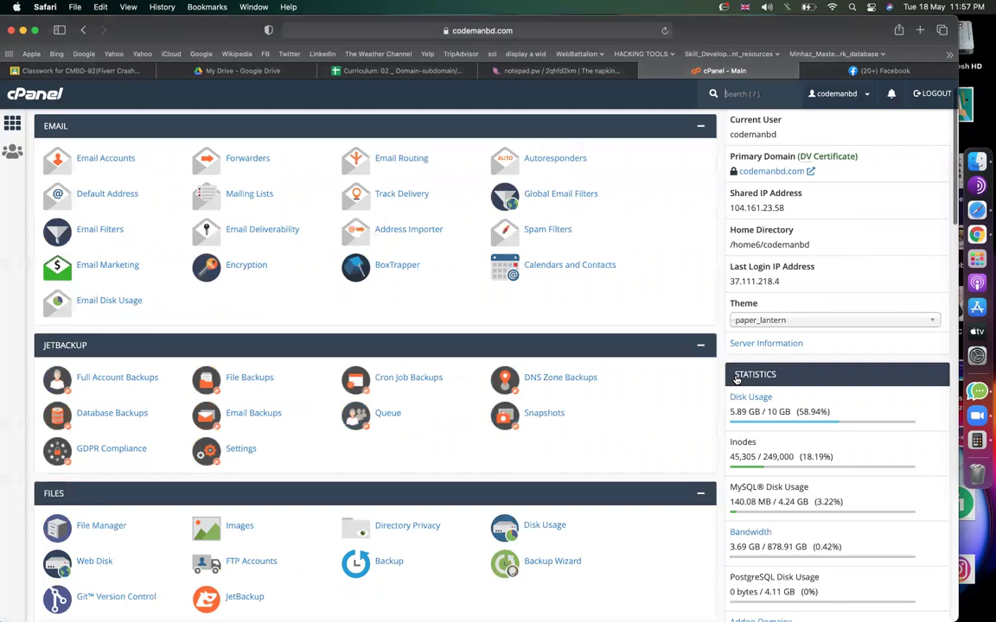
scroll(737, 380, down, 2)
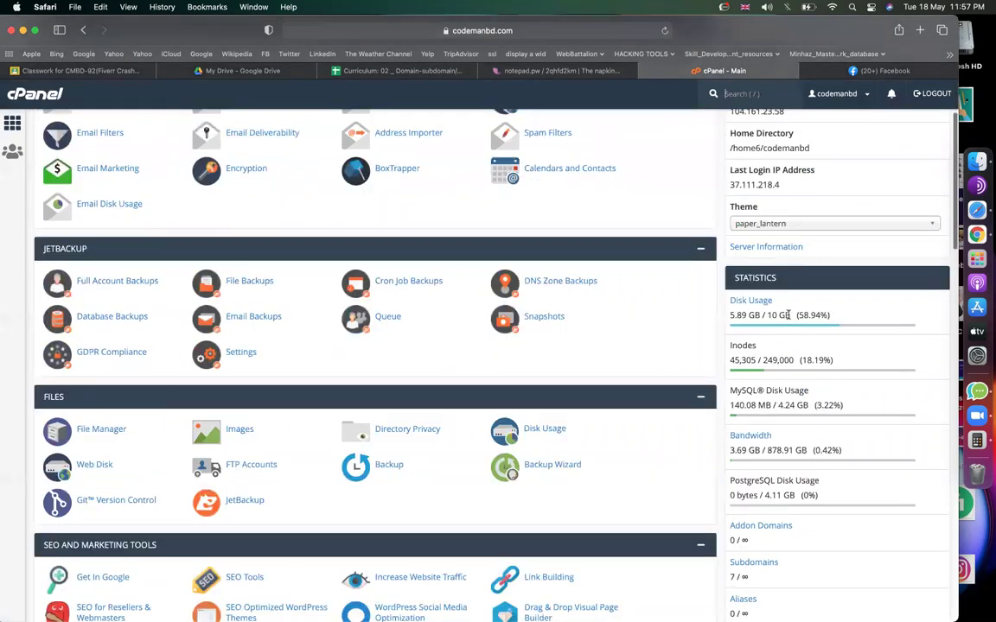
drag(789, 316, 765, 316)
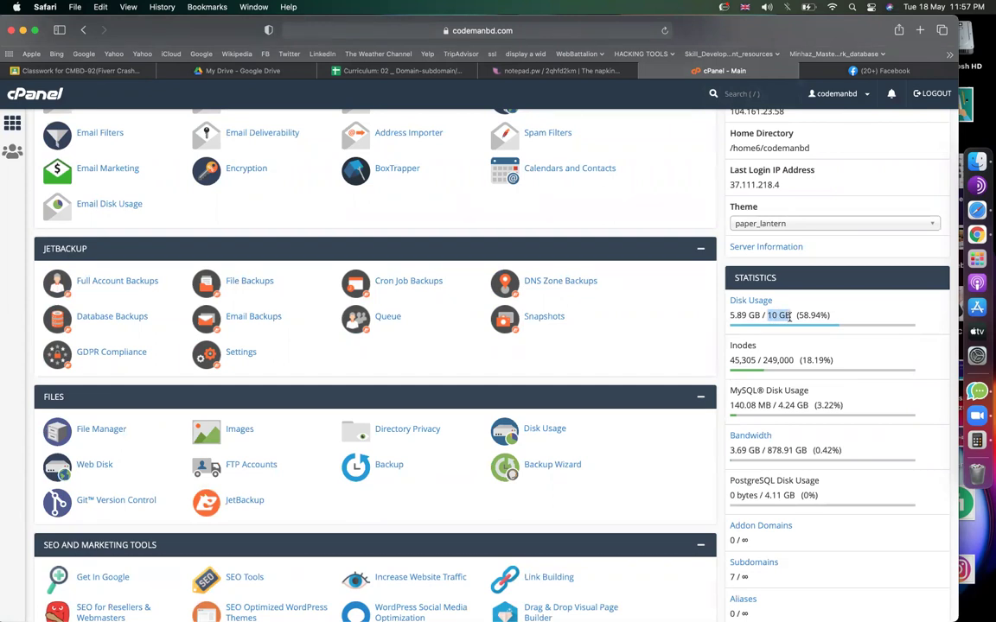
scroll(750, 419, down, 3)
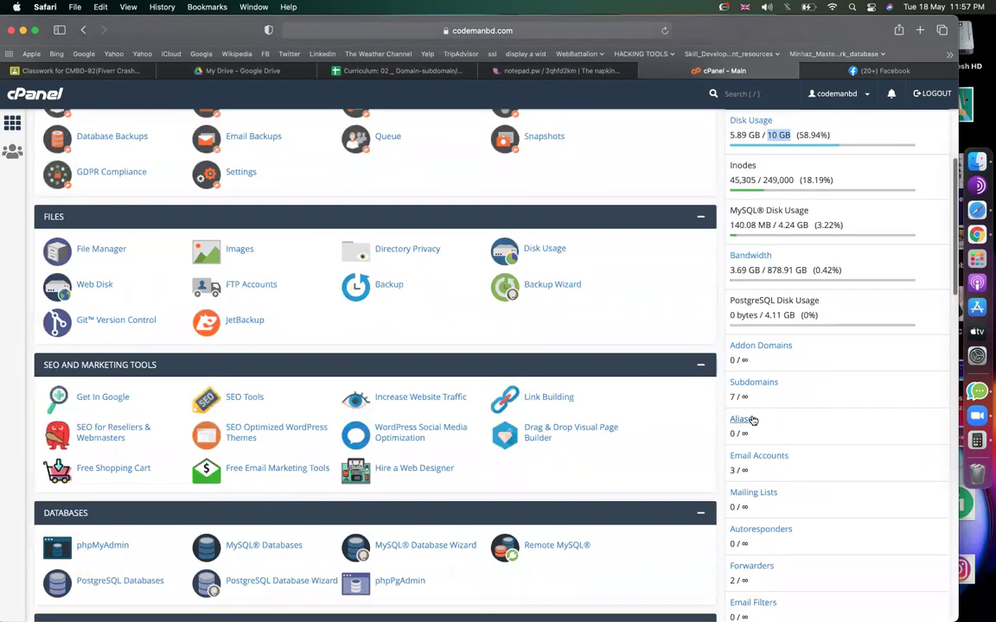
scroll(839, 394, down, 1)
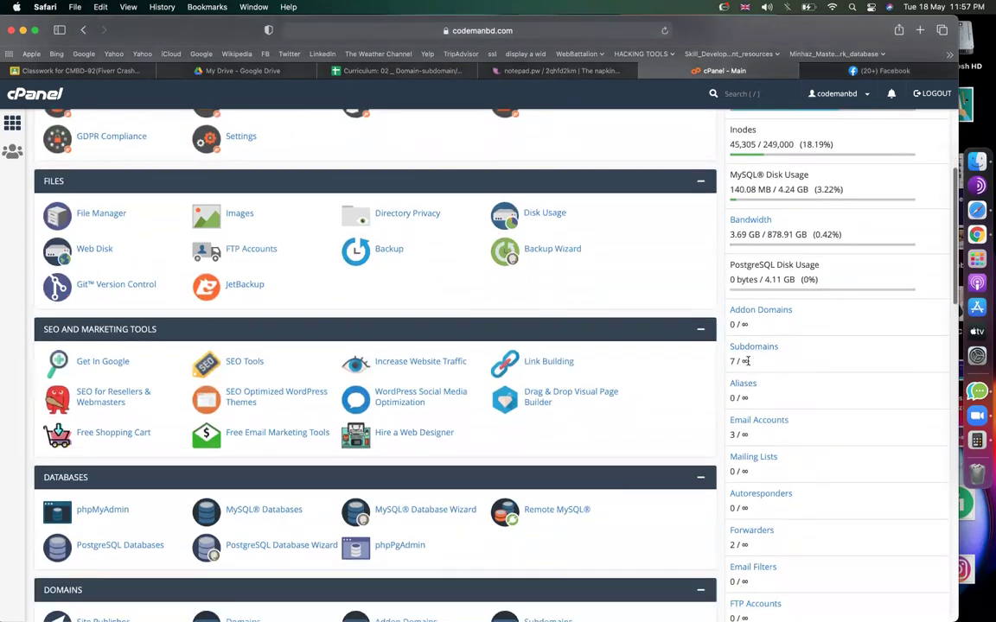
double_click(734, 362)
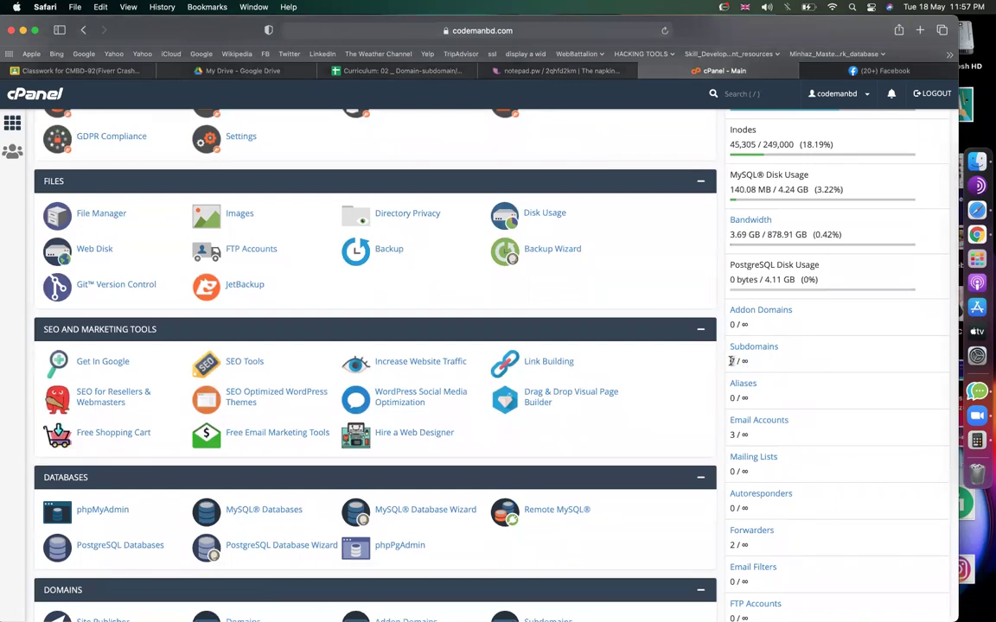
scroll(752, 364, up, 5)
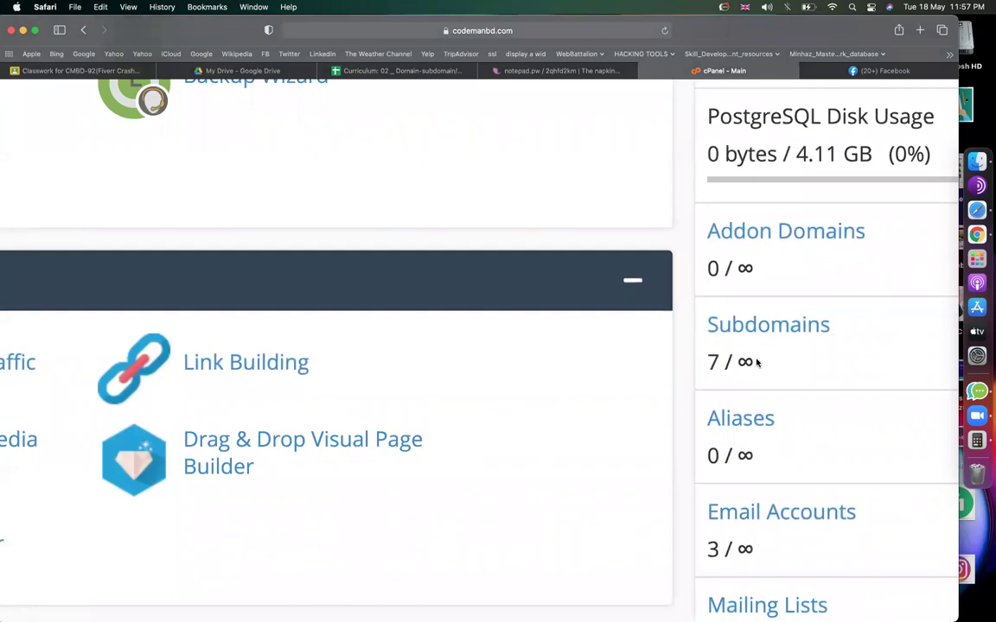
scroll(756, 363, down, 5)
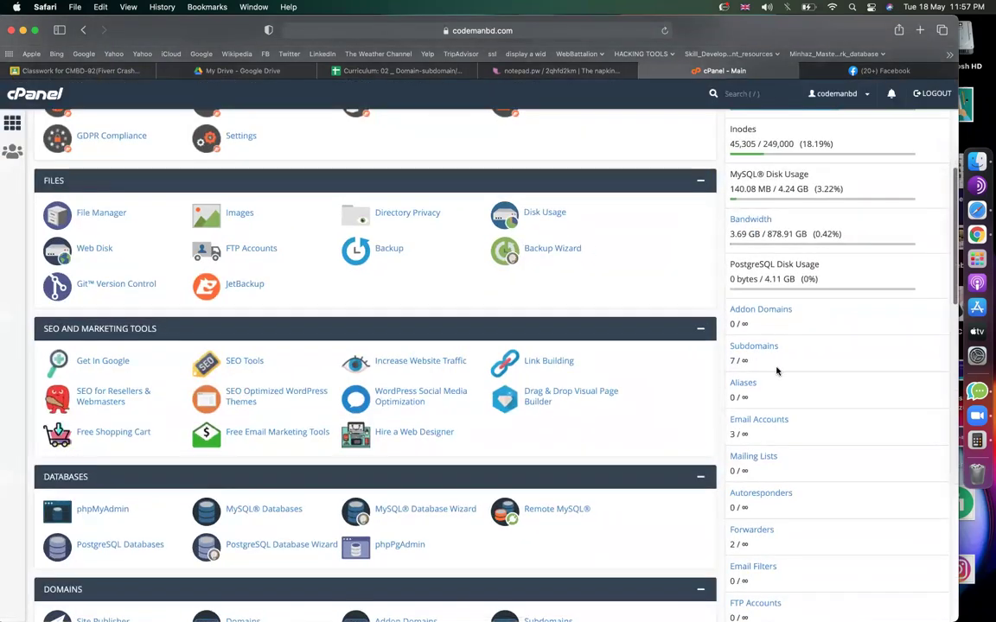
scroll(777, 372, down, 2)
scroll(778, 371, down, 2)
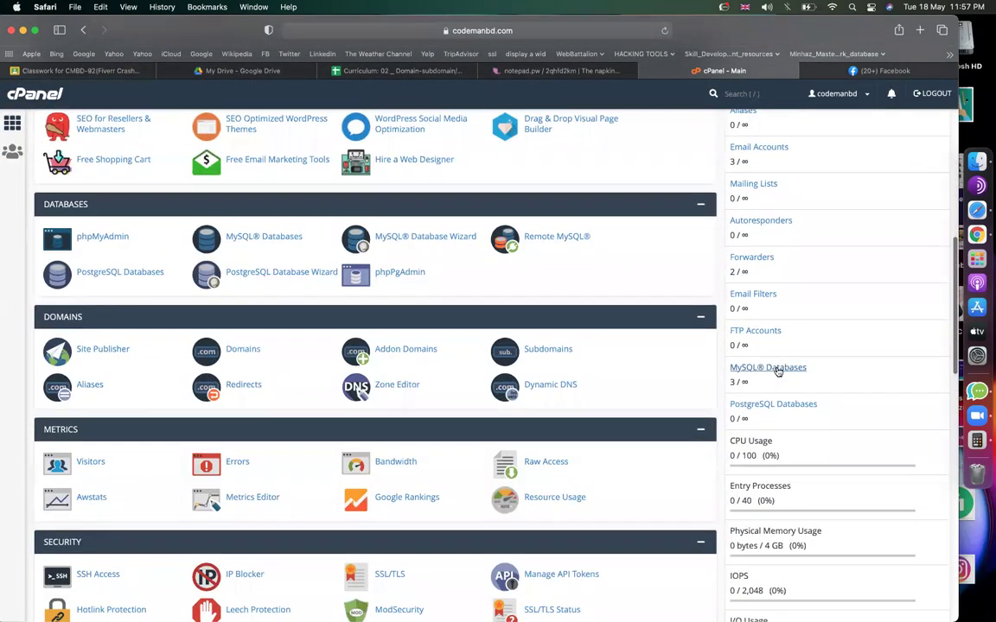
scroll(778, 370, up, 5)
double_click(706, 398)
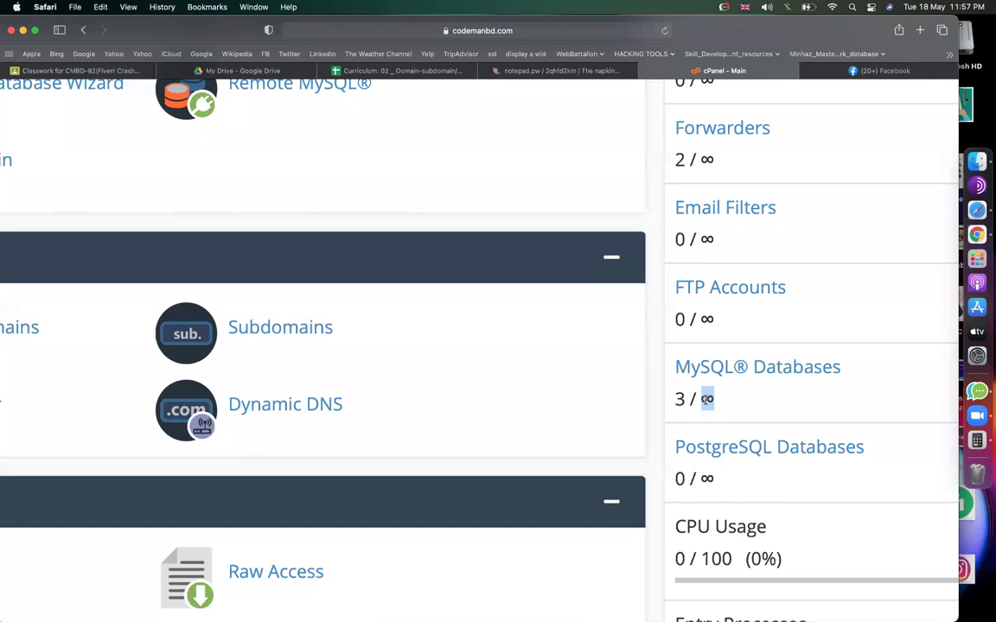
click(729, 404)
double_click(708, 398)
scroll(710, 397, down, 5)
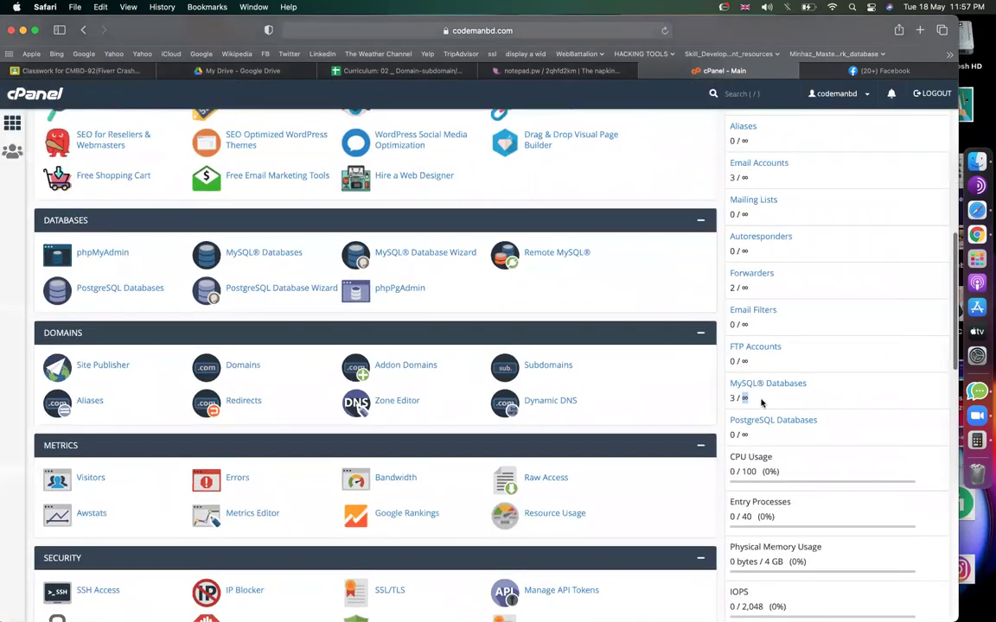
click(759, 401)
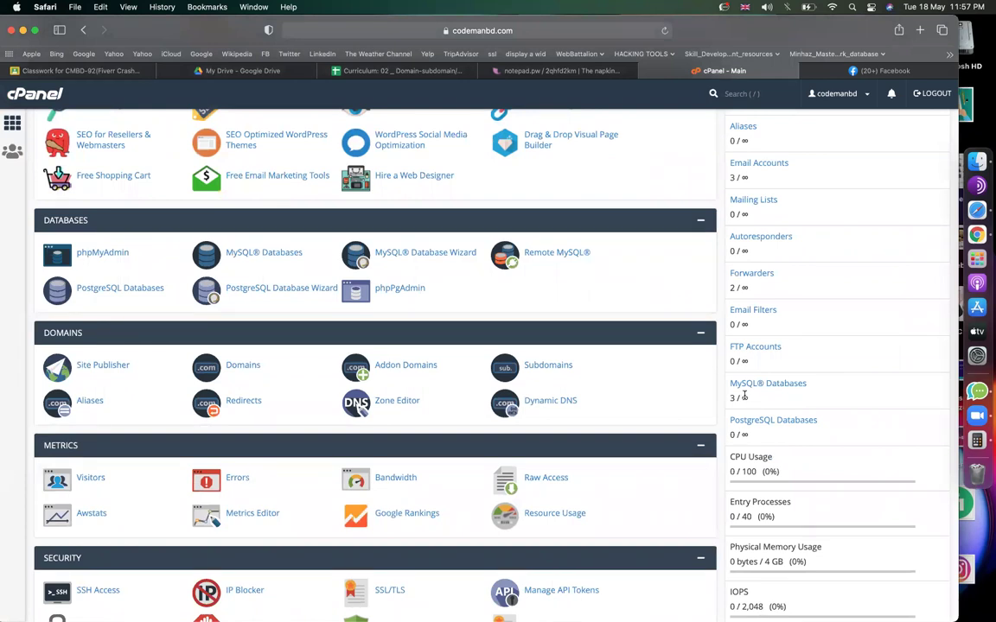
double_click(744, 399)
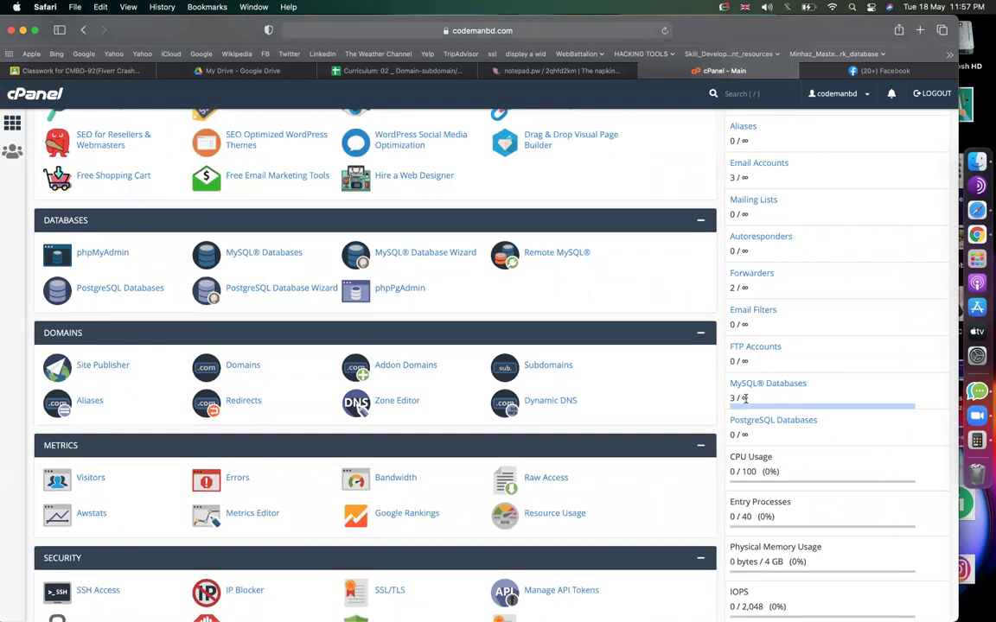
scroll(742, 397, up, 15)
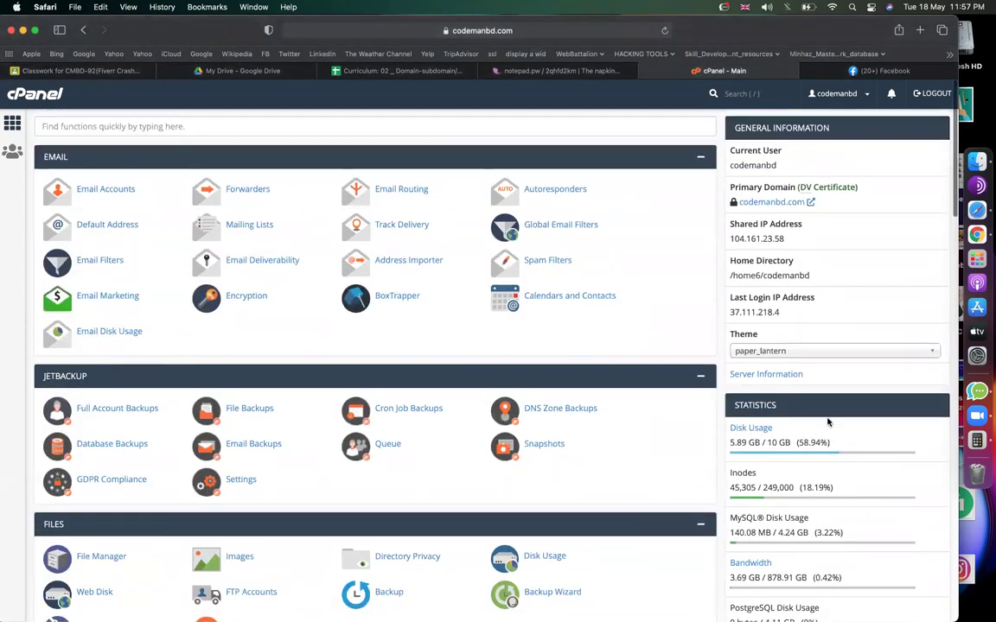
drag(793, 441, 767, 441)
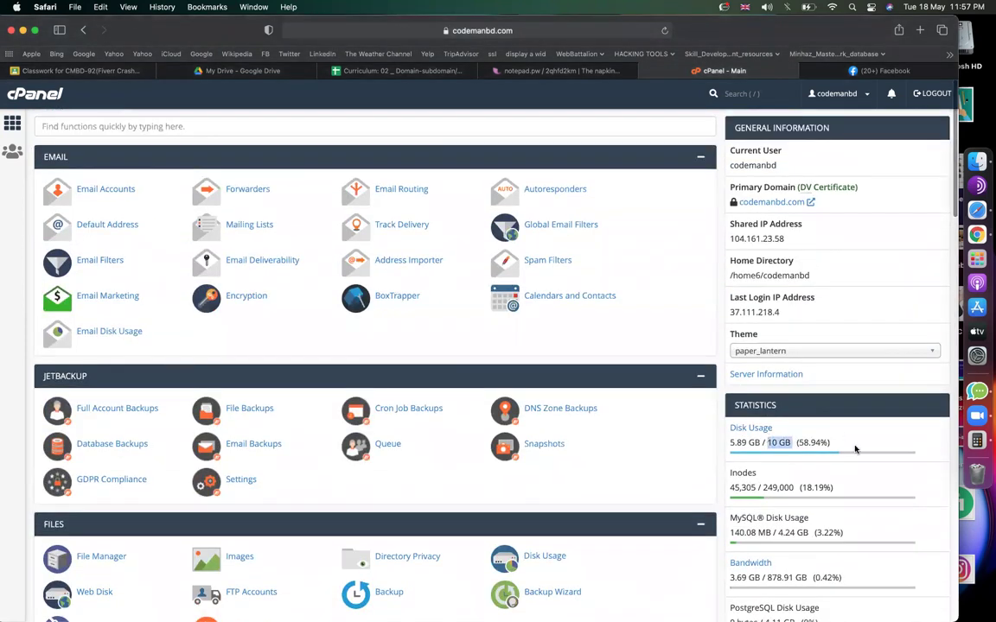
scroll(853, 448, down, 5)
scroll(854, 448, down, 5)
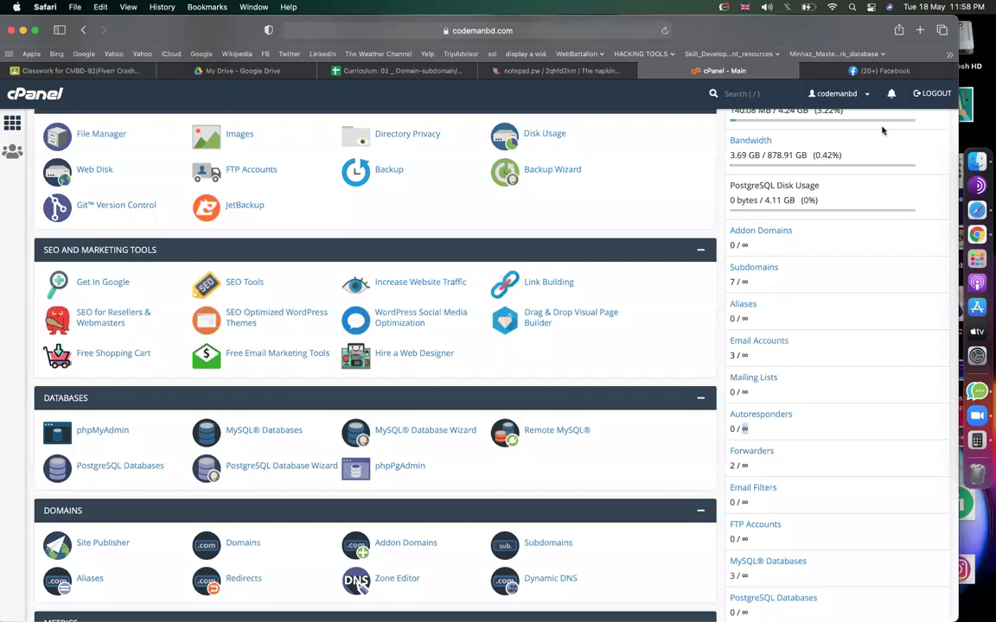
In notepad.pw, duplicate the subdomain block below itself and rename its heading to 'directory:'.
click(873, 72)
click(561, 70)
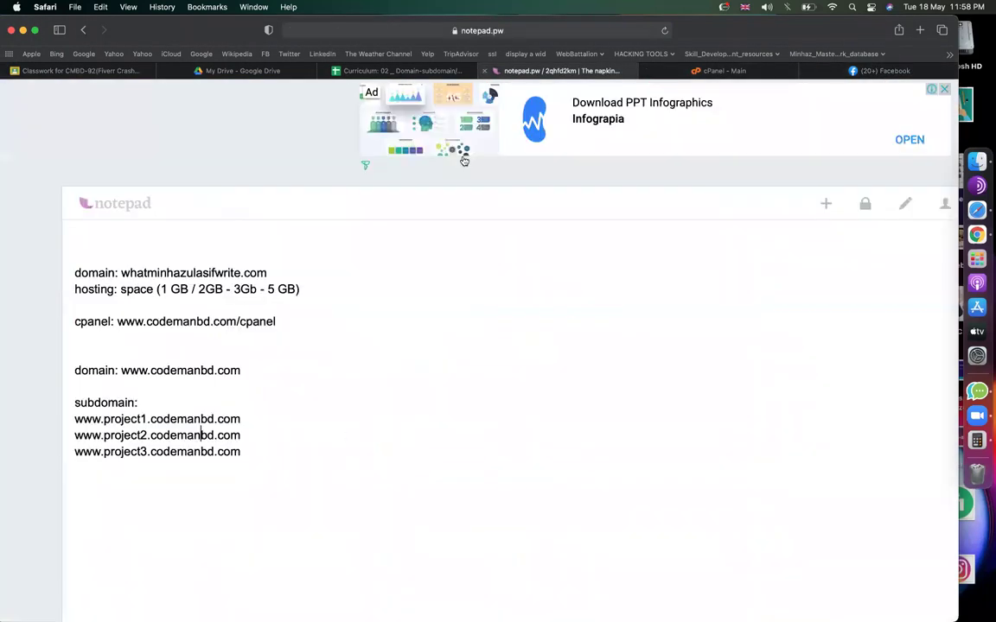
drag(242, 451, 77, 401)
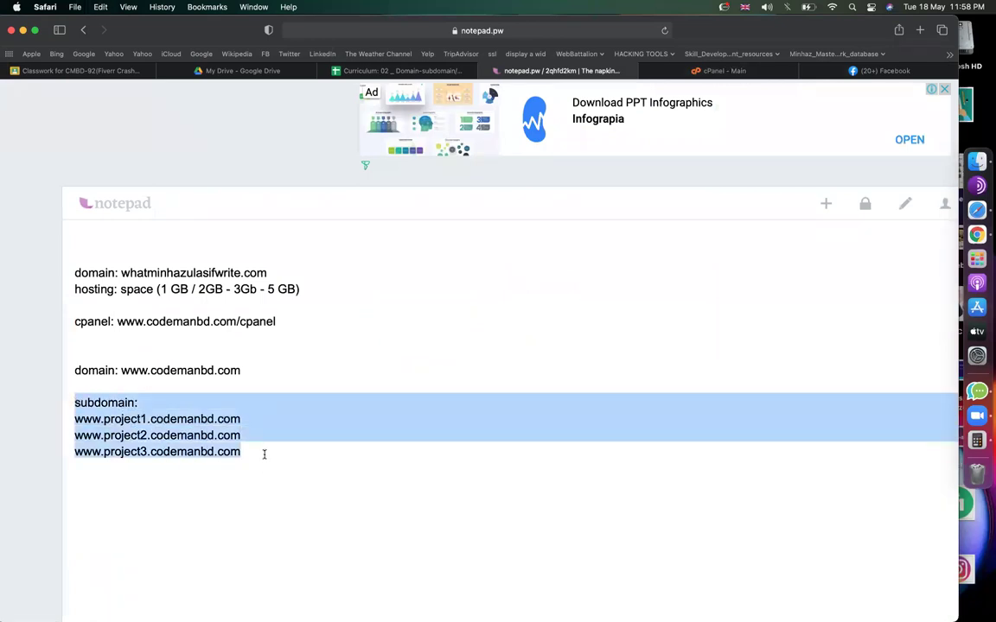
click(259, 483)
key(Return)
key(super+v)
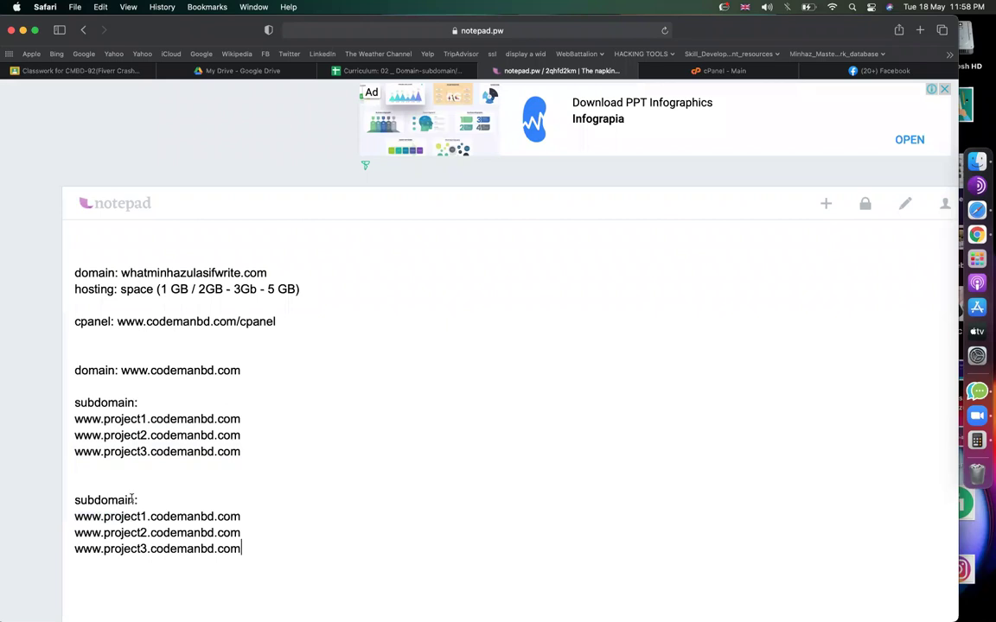
drag(135, 500, 74, 500)
text(dire)
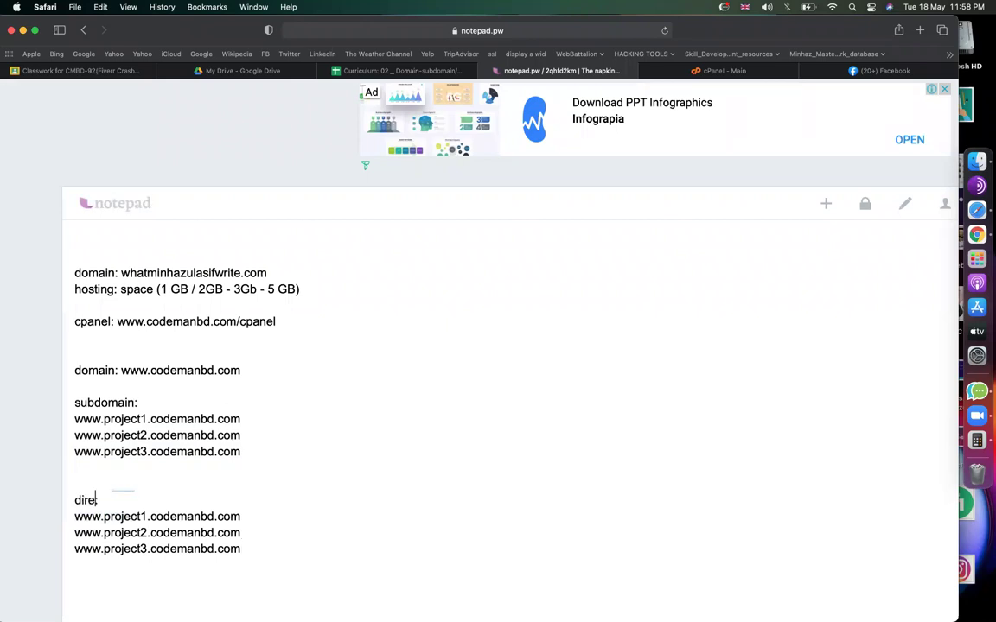
text(ctory:)
scroll(258, 577, down, 3)
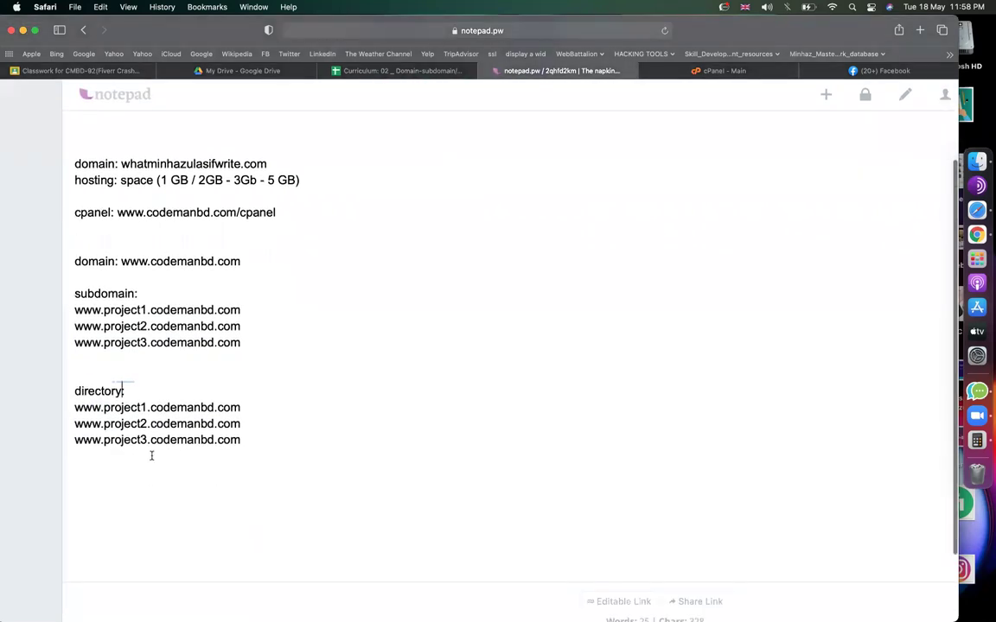
drag(147, 407, 104, 407)
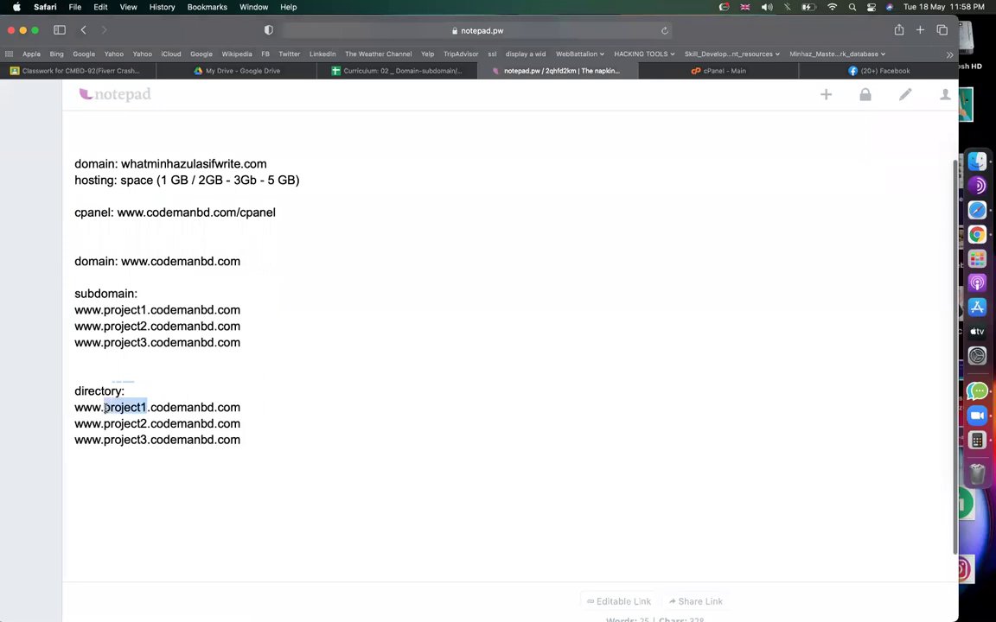
key(BackSpace)
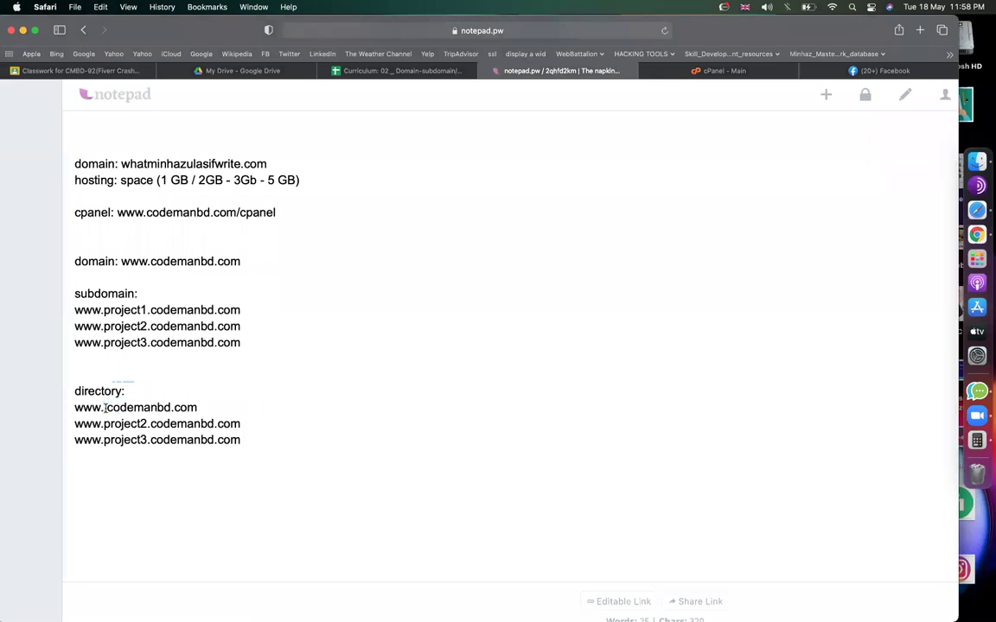
key(BackSpace)
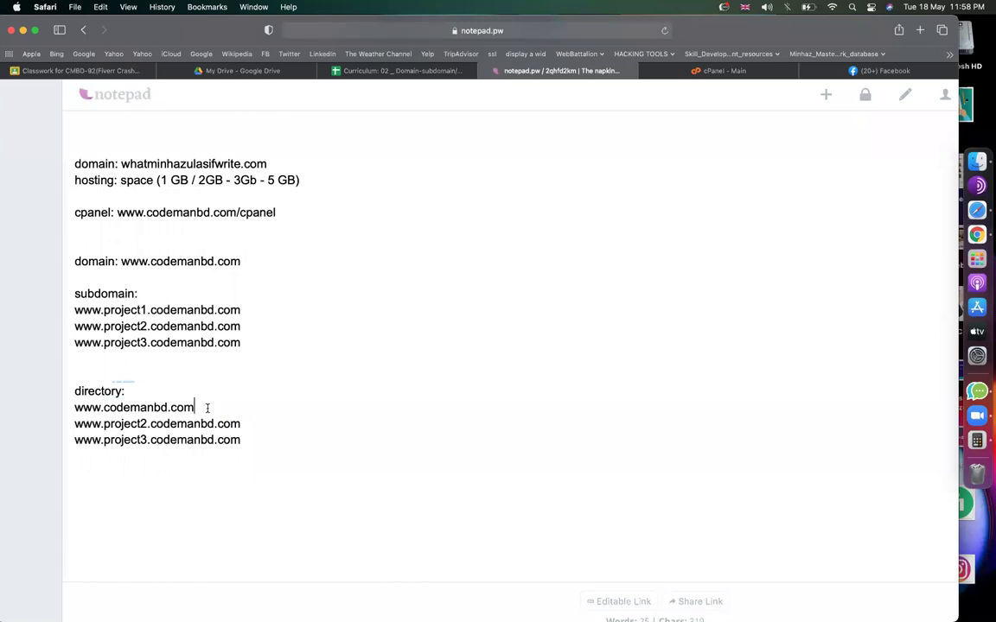
click(208, 408)
text(/project1)
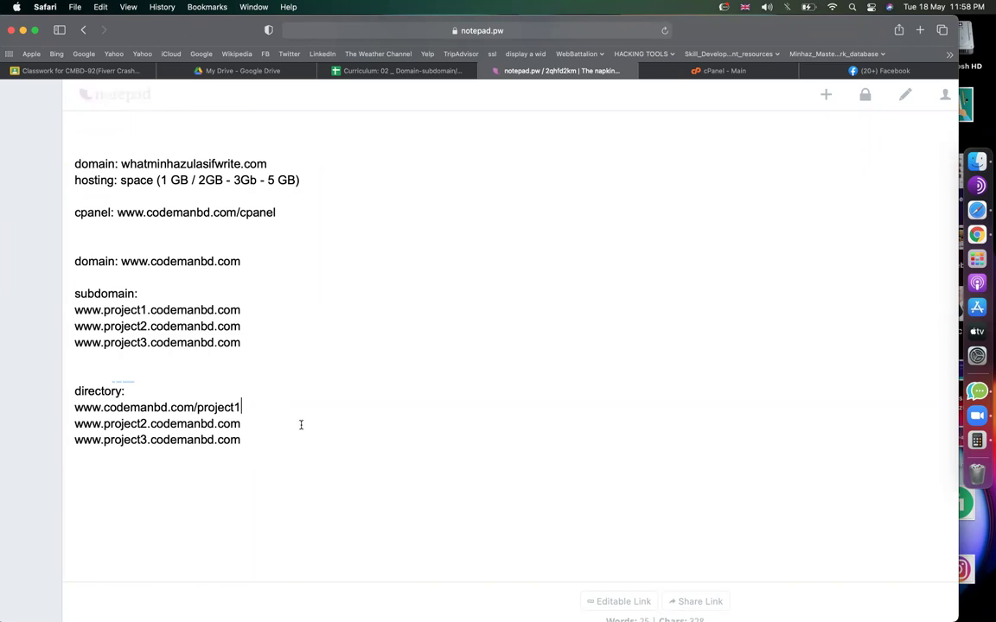
key(super+shift+Left)
key(super+c)
key(Right)
key(Down)
key(super+shift+Left)
key(super+v)
key(BackSpace)
text(2)
key(Down)
key(super+shift+Left)
key(super+v)
key(BackSpace)
text(3)
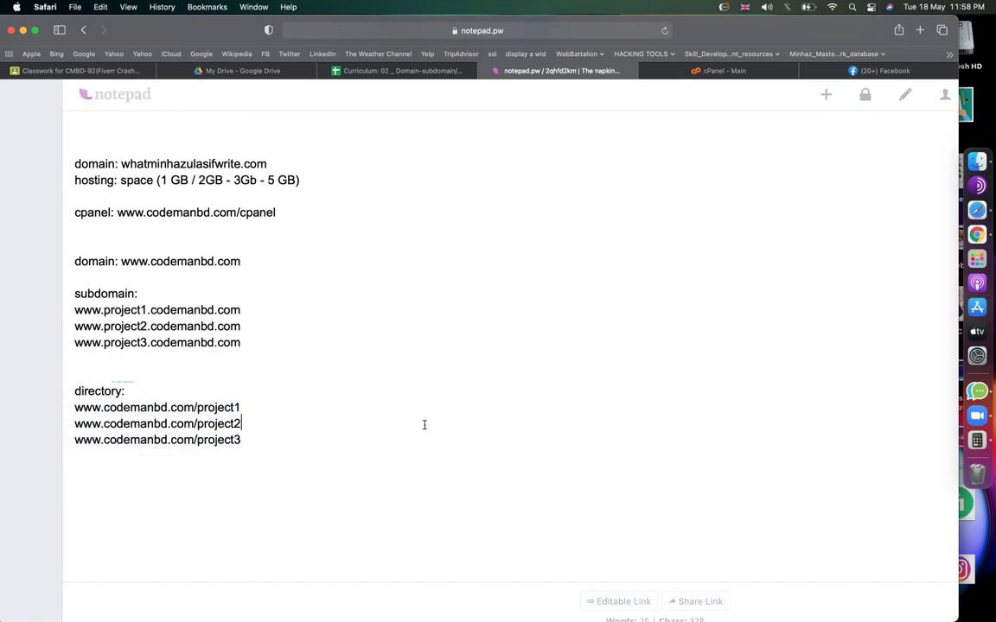
key(Up)
Highlight project1 in the subdomain address and in the directory path to compare them.
drag(151, 310, 234, 309)
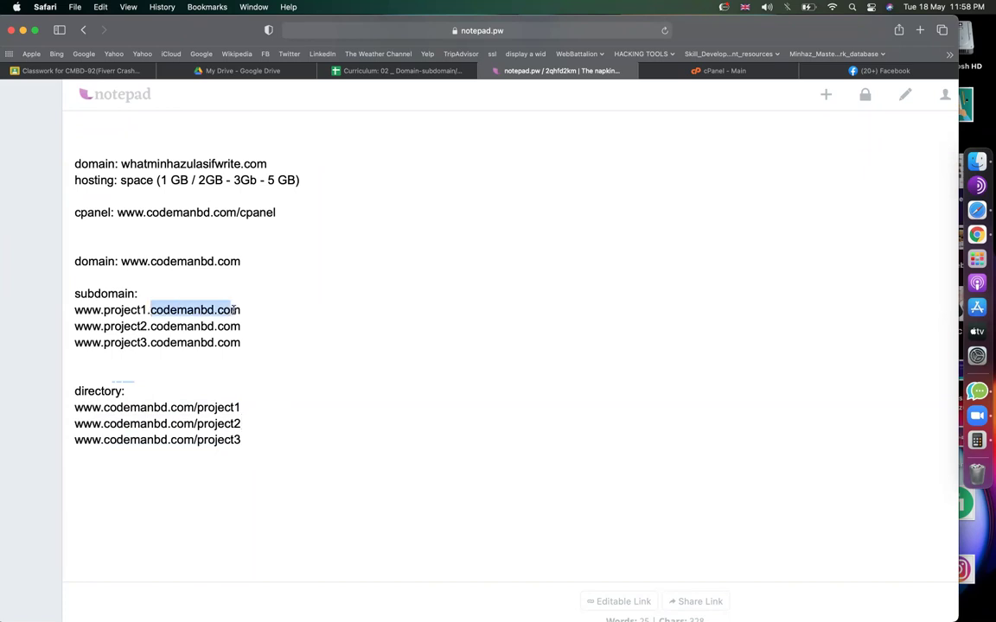
double_click(138, 309)
key(Right)
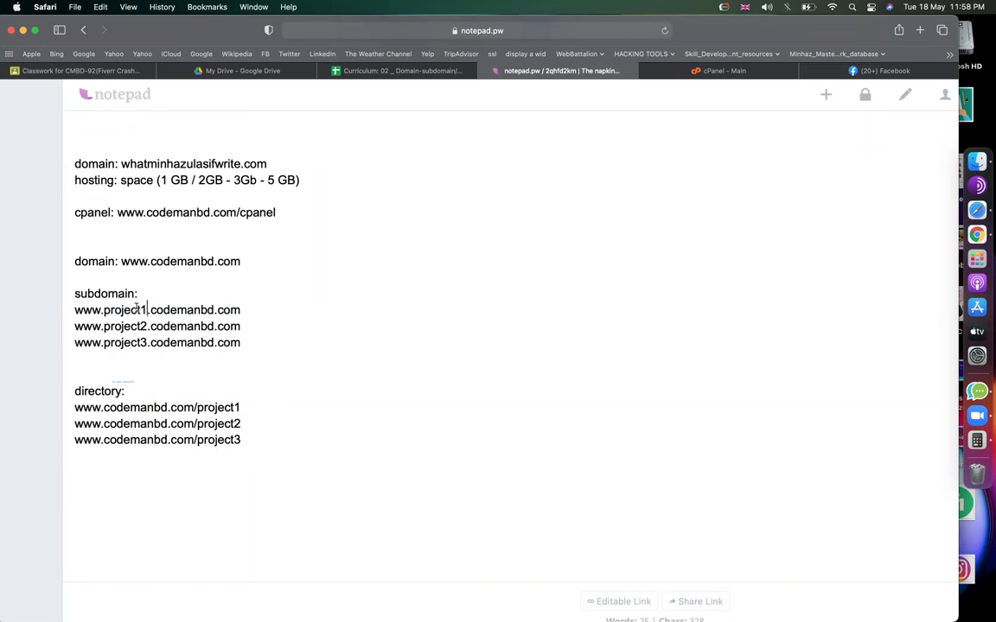
double_click(137, 307)
click(264, 407)
double_click(212, 407)
click(262, 420)
click(113, 309)
drag(252, 309, 61, 311)
drag(252, 407, 60, 412)
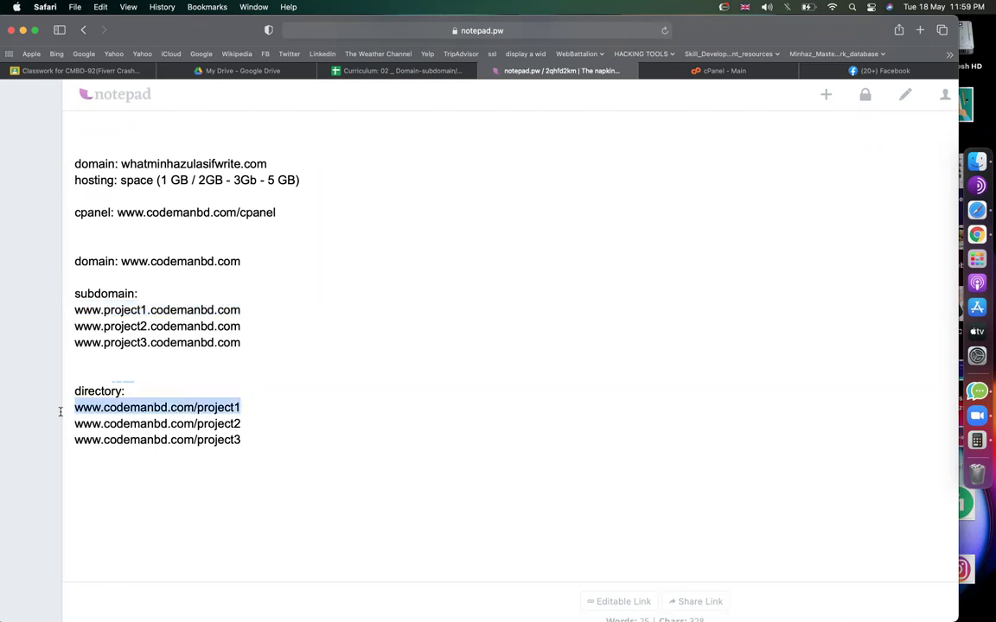
click(199, 394)
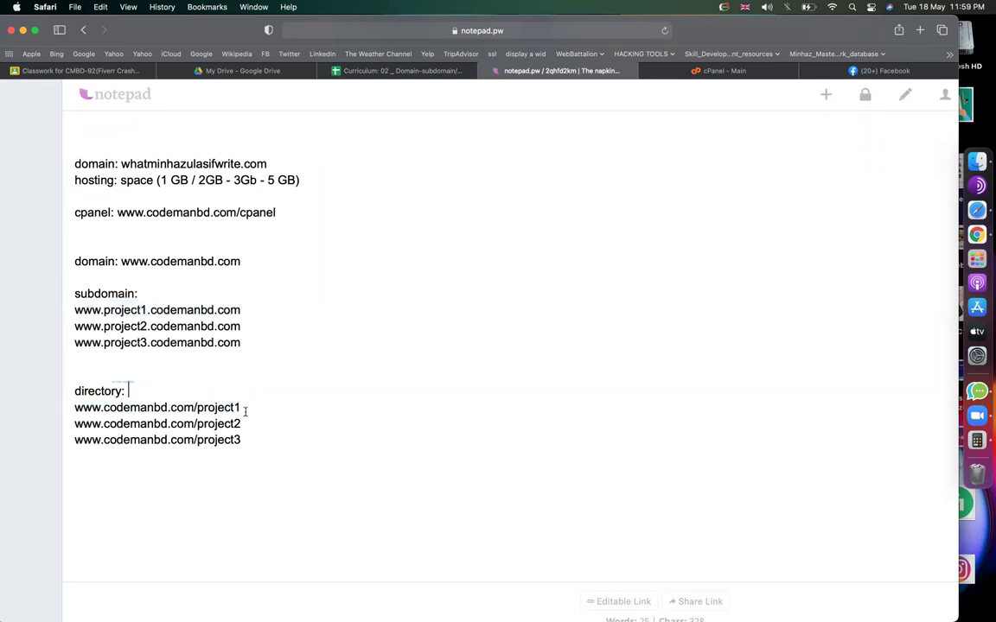
click(253, 407)
drag(109, 414, 71, 413)
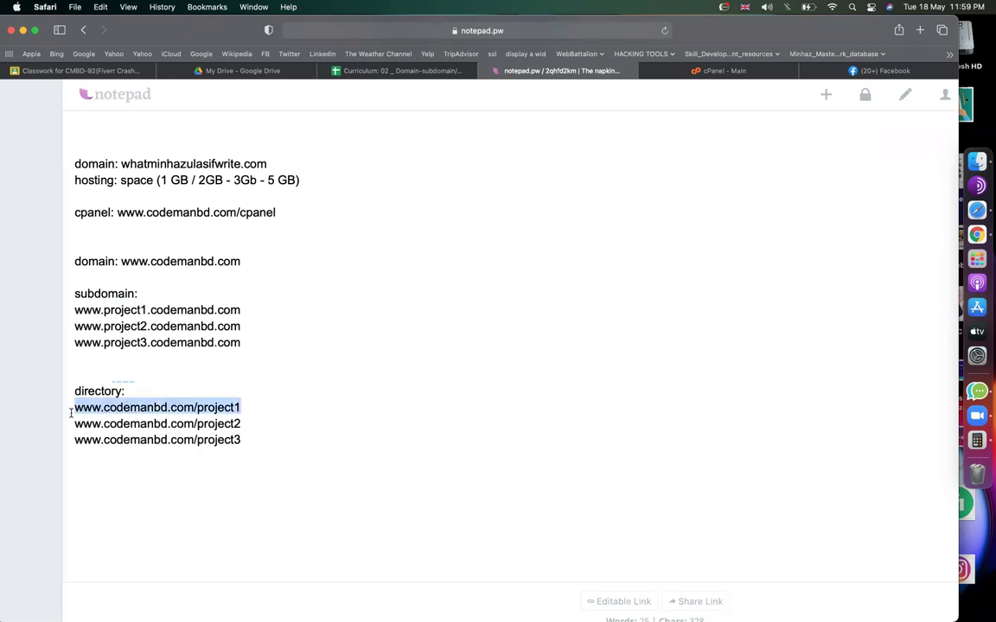
Highlight the cPanel address, main domain, project1 subdomain and project1 directory address in turn.
drag(116, 214, 241, 214)
click(203, 247)
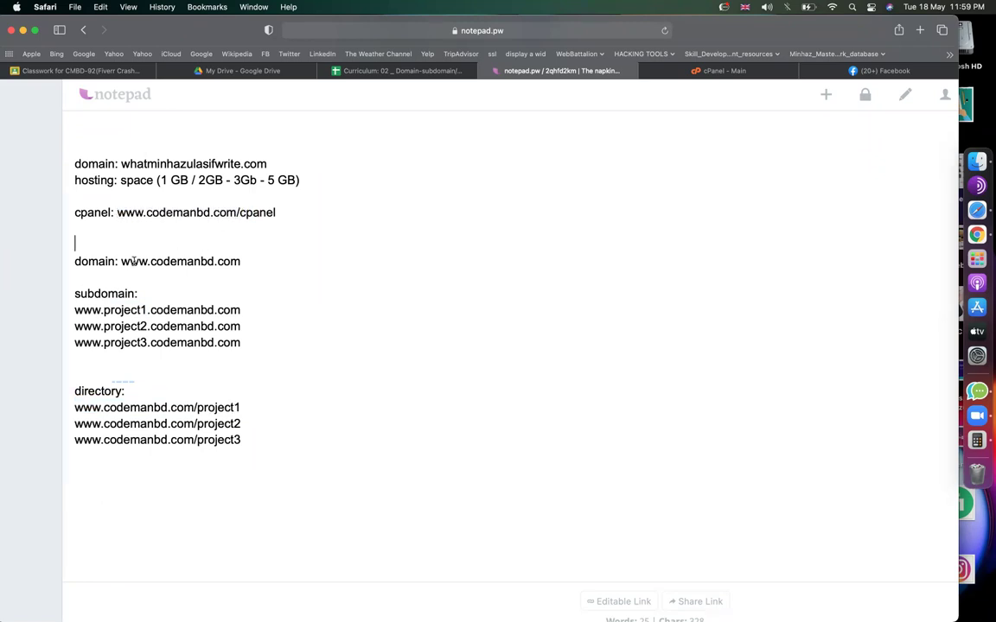
drag(122, 261, 238, 261)
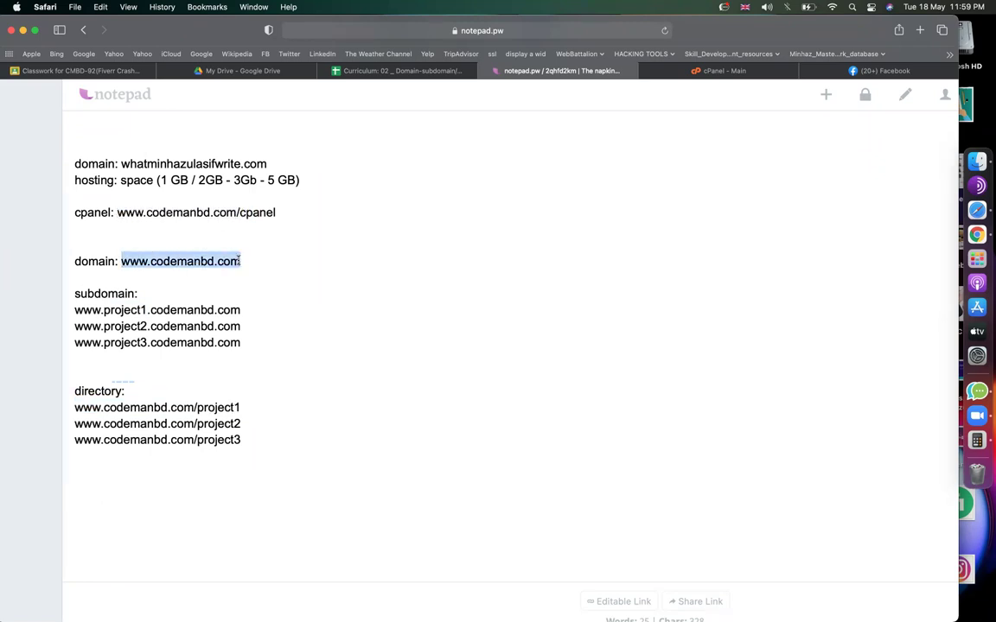
drag(104, 310, 232, 309)
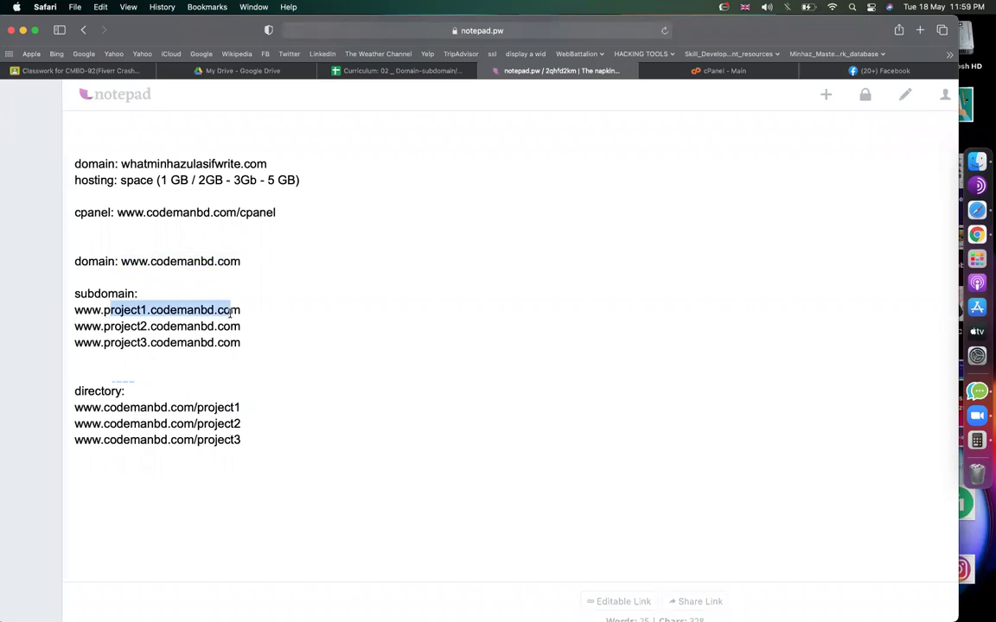
click(147, 309)
drag(132, 310, 104, 310)
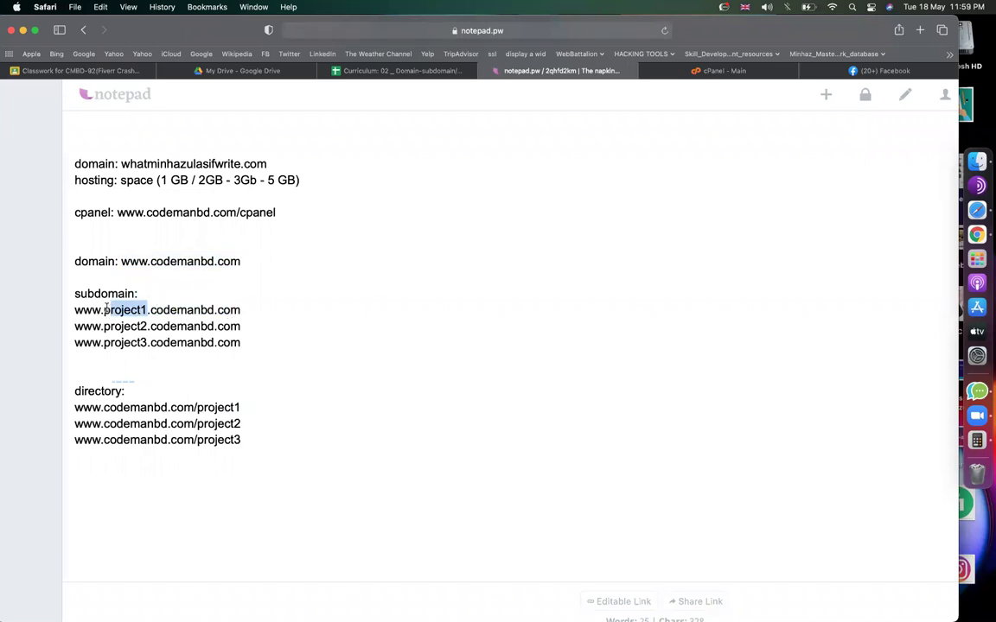
click(137, 371)
drag(103, 407, 247, 409)
click(246, 410)
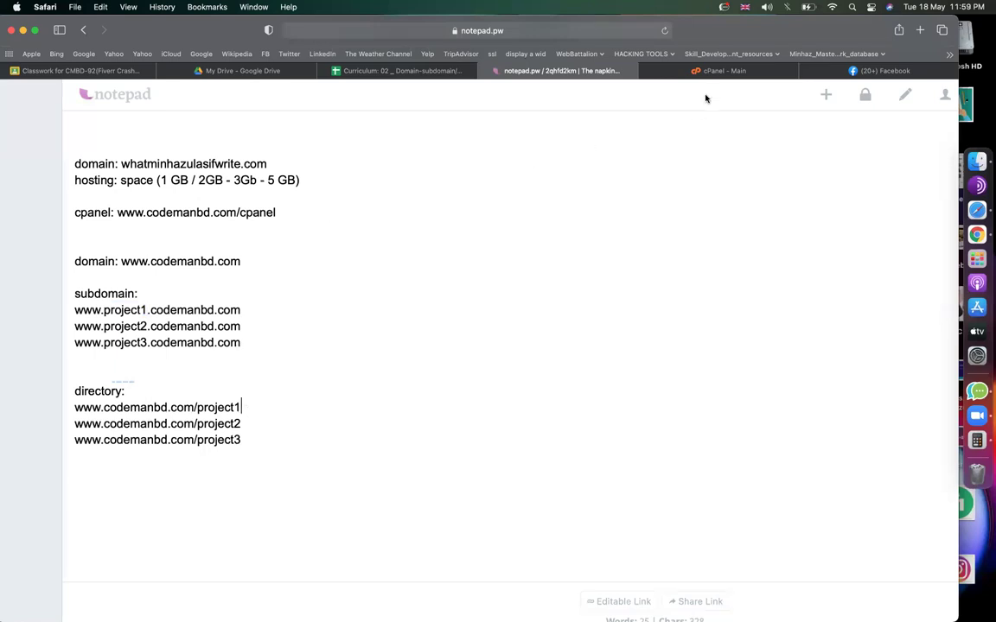
Load codemanbd.com/woo/ in the Facebook tab's address bar.
click(695, 73)
scroll(377, 327, down, 5)
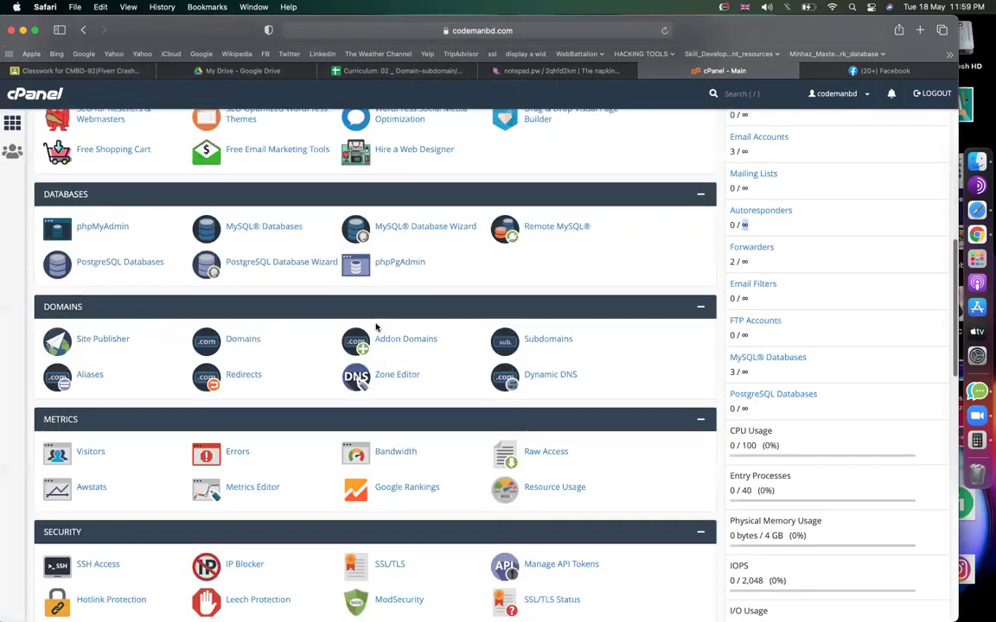
scroll(378, 326, up, 10)
scroll(316, 462, down, 8)
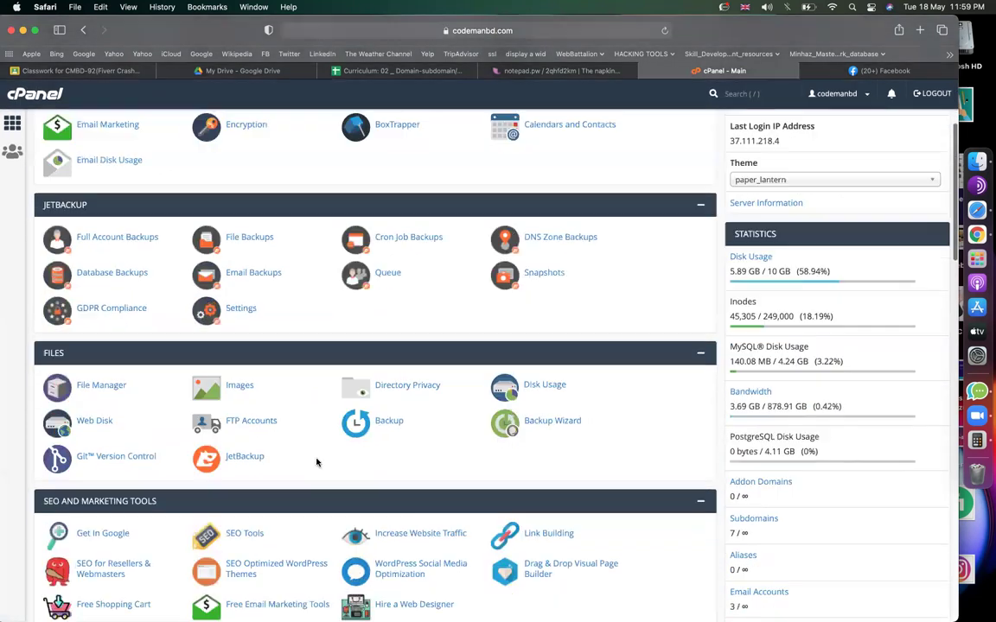
scroll(318, 464, down, 4)
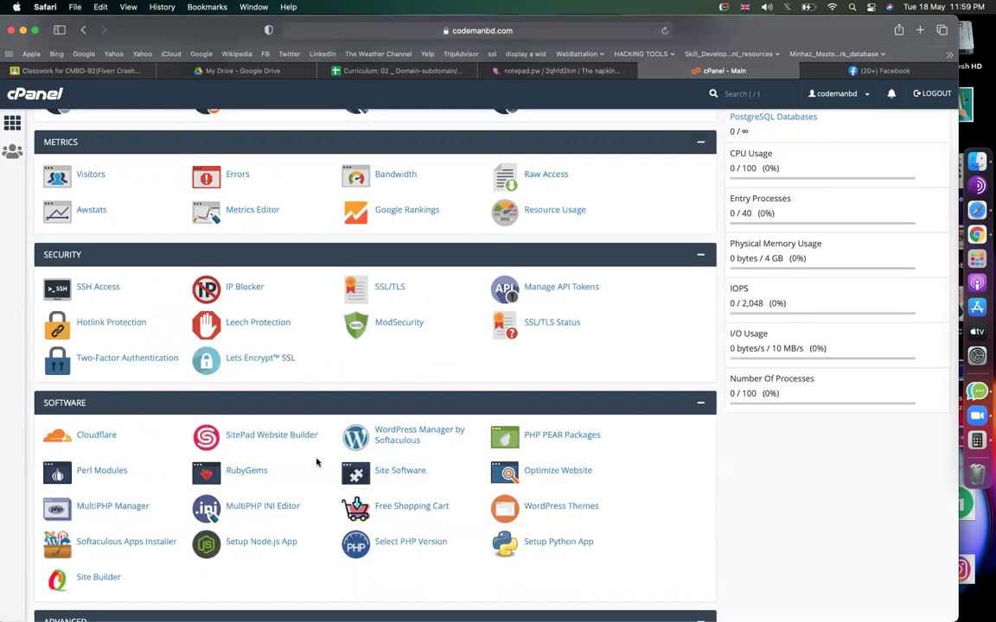
mouse_move(889, 75)
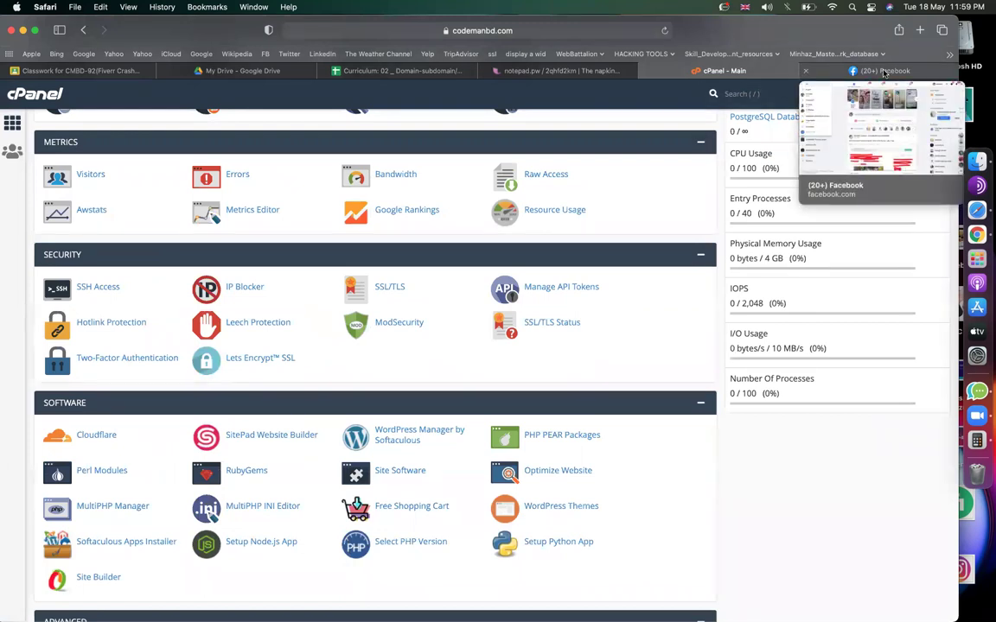
click(883, 72)
click(614, 29)
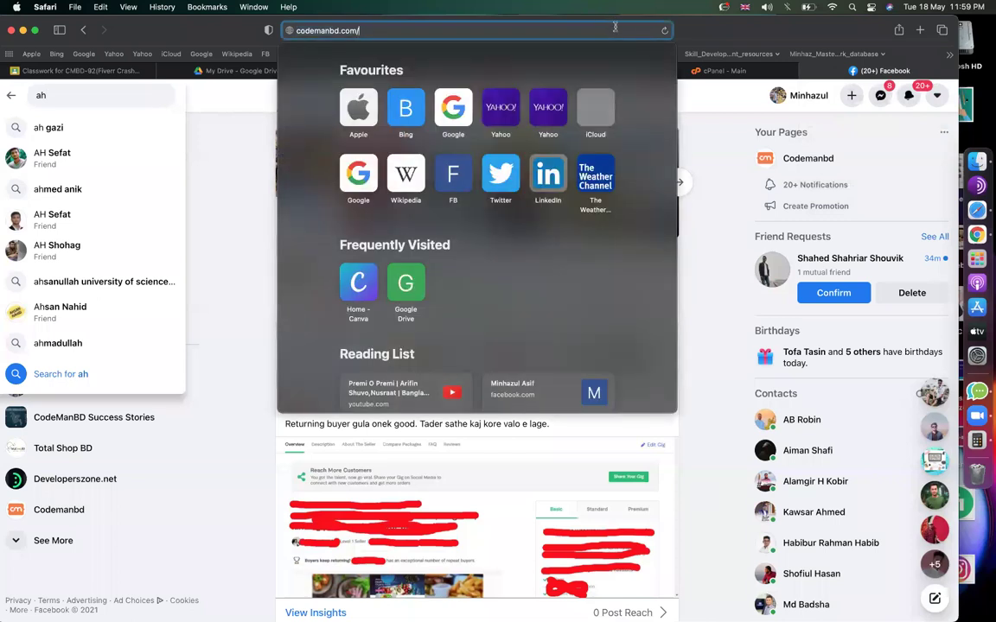
text(codemanbd.com/woo/)
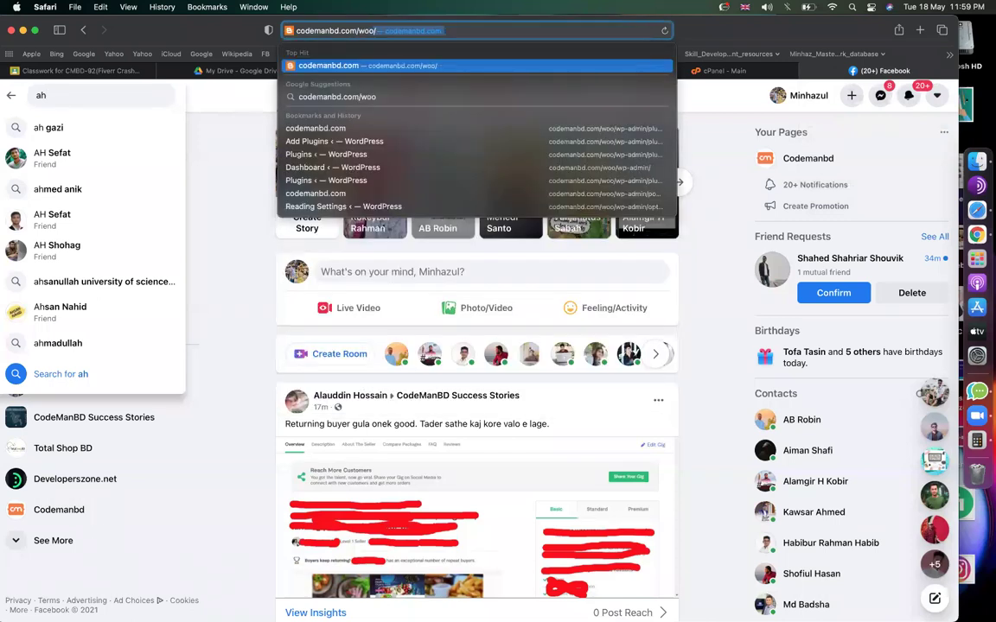
key(Return)
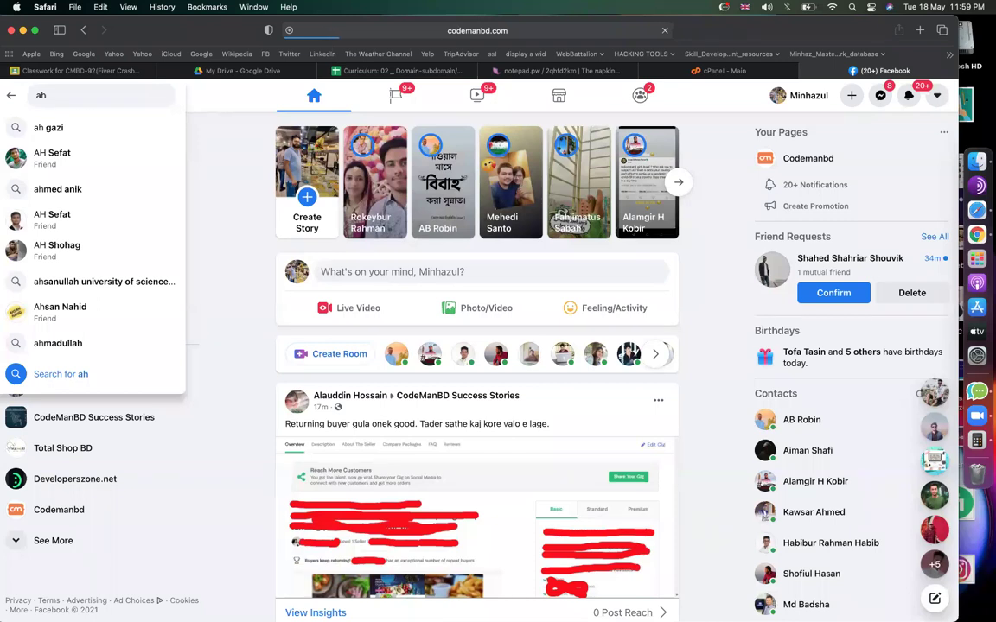
In notepad.pw, add blank lines after the project3 subdomain entry.
click(553, 70)
click(361, 346)
click(338, 458)
key(Return)
key(Return)
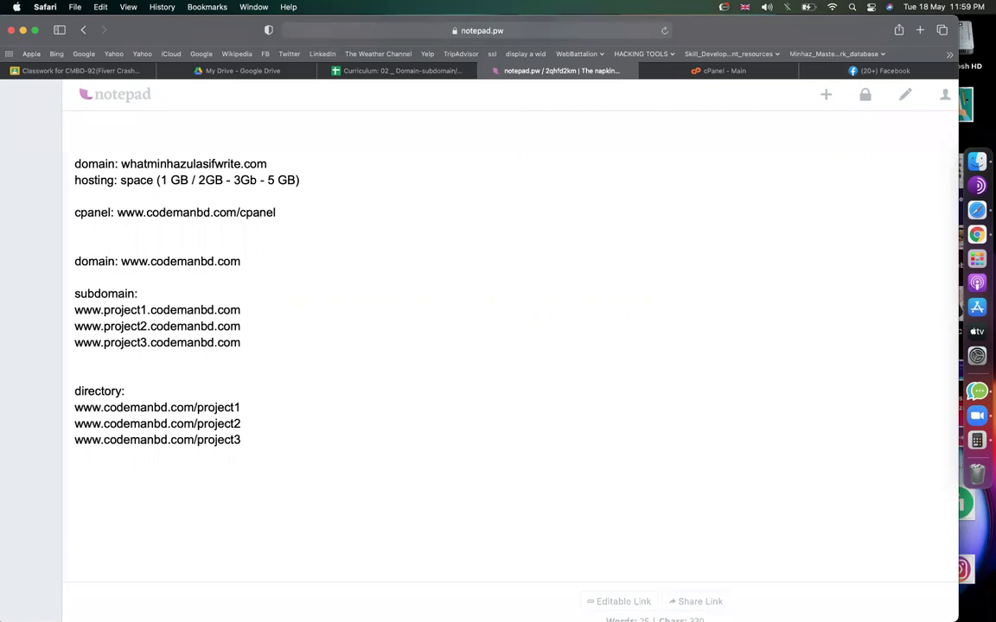
Return to the Curriculum sheet and scroll to the internet.bs note near row 33.
click(257, 342)
scroll(187, 262, down, 2)
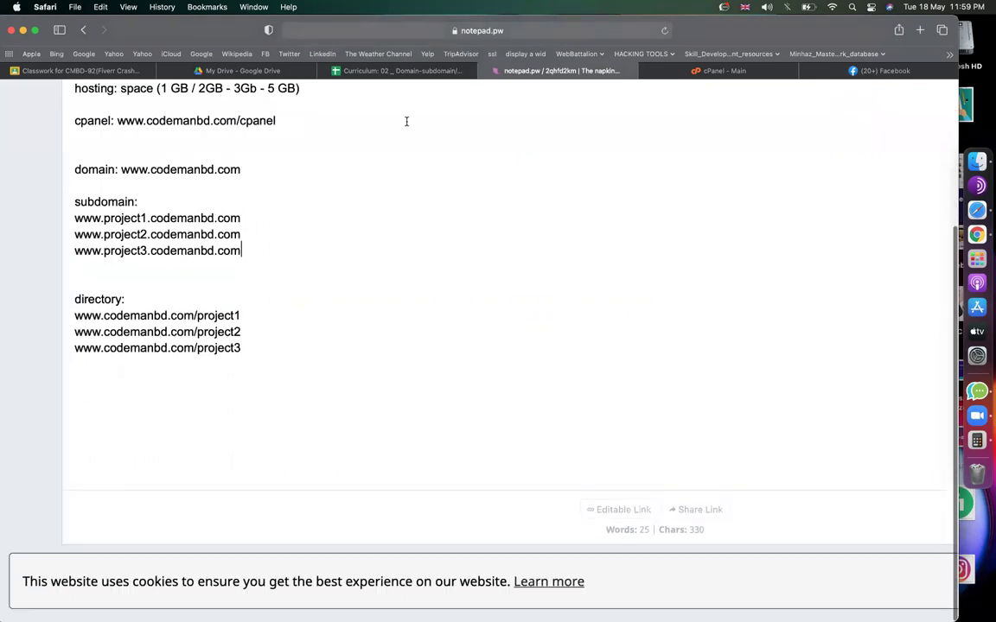
click(399, 70)
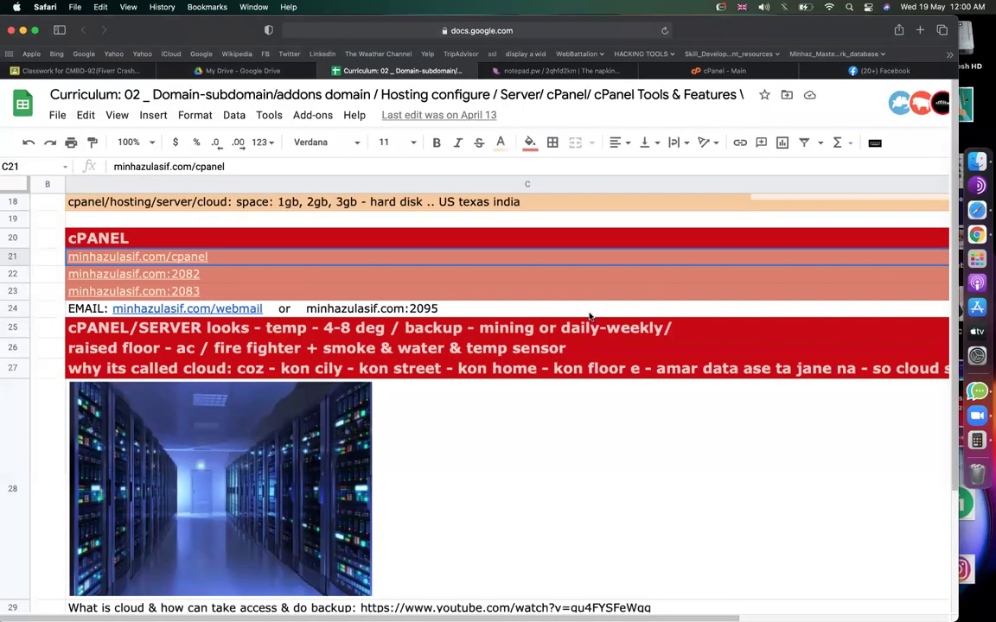
scroll(589, 316, down, 15)
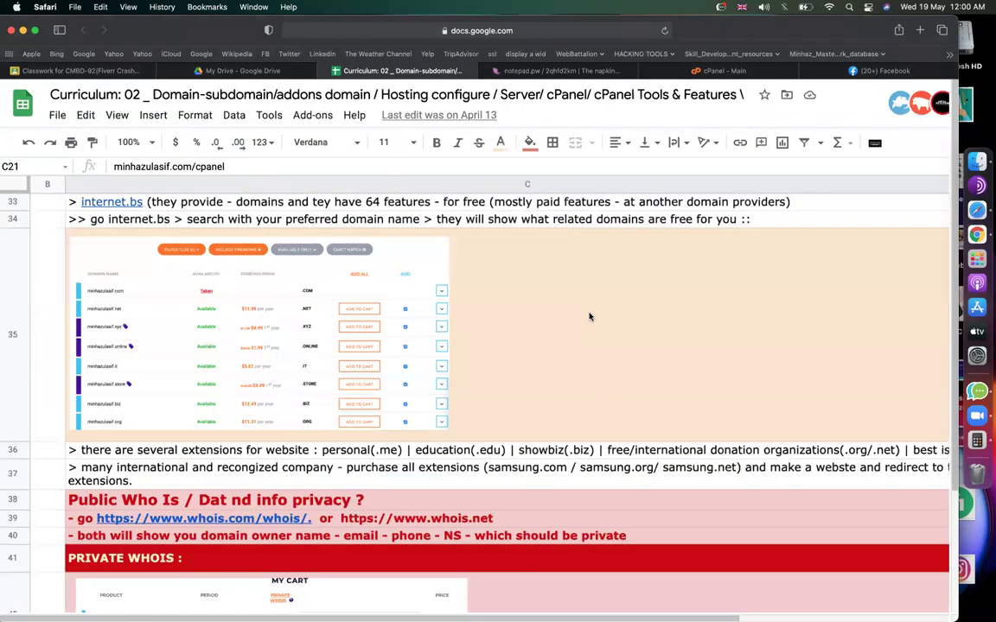
scroll(590, 316, up, 3)
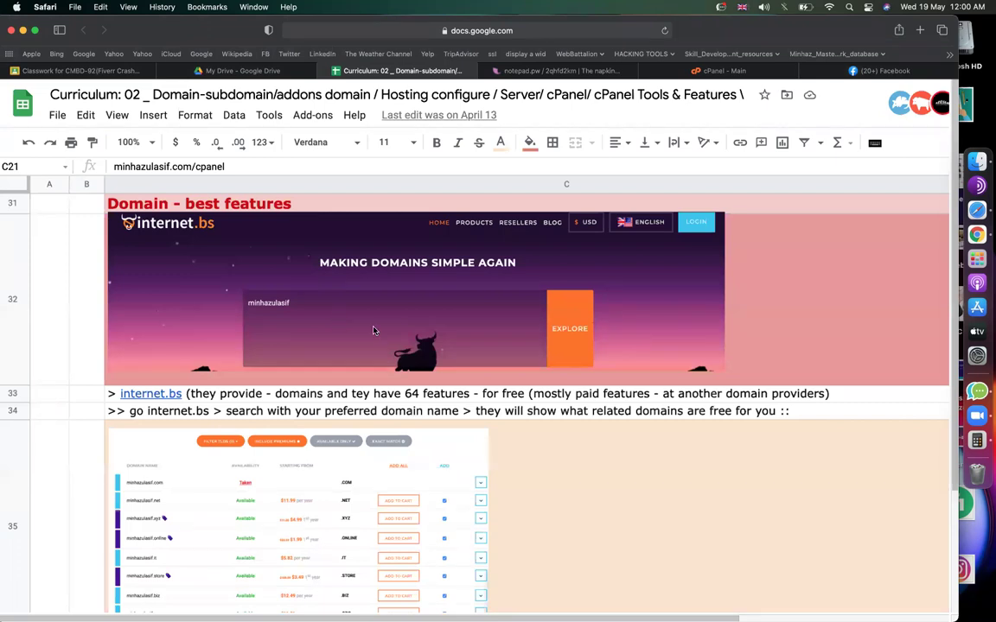
scroll(373, 329, down, 3)
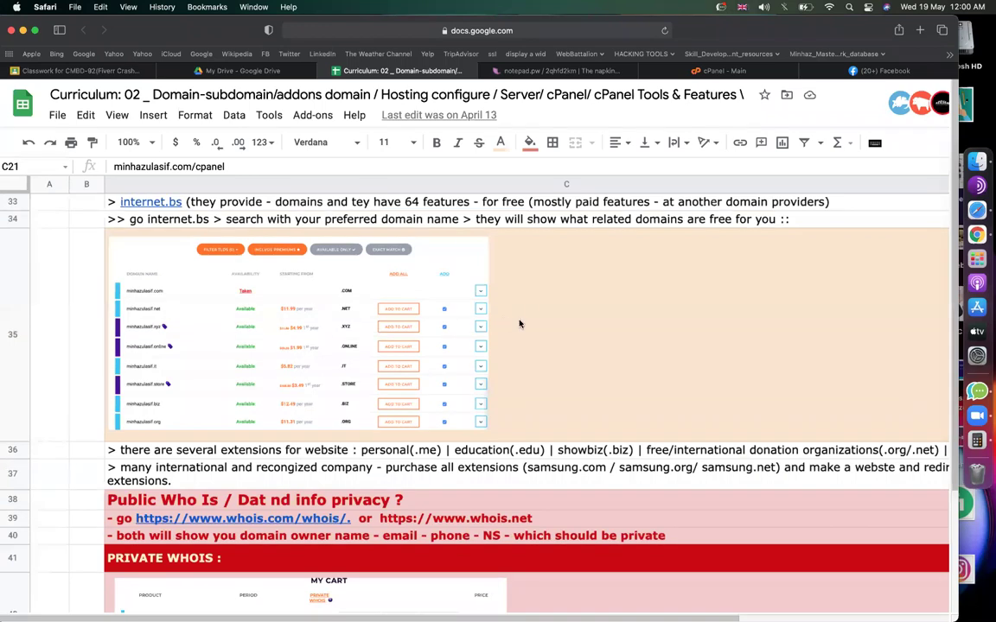
scroll(520, 324, down, 2)
scroll(520, 323, up, 5)
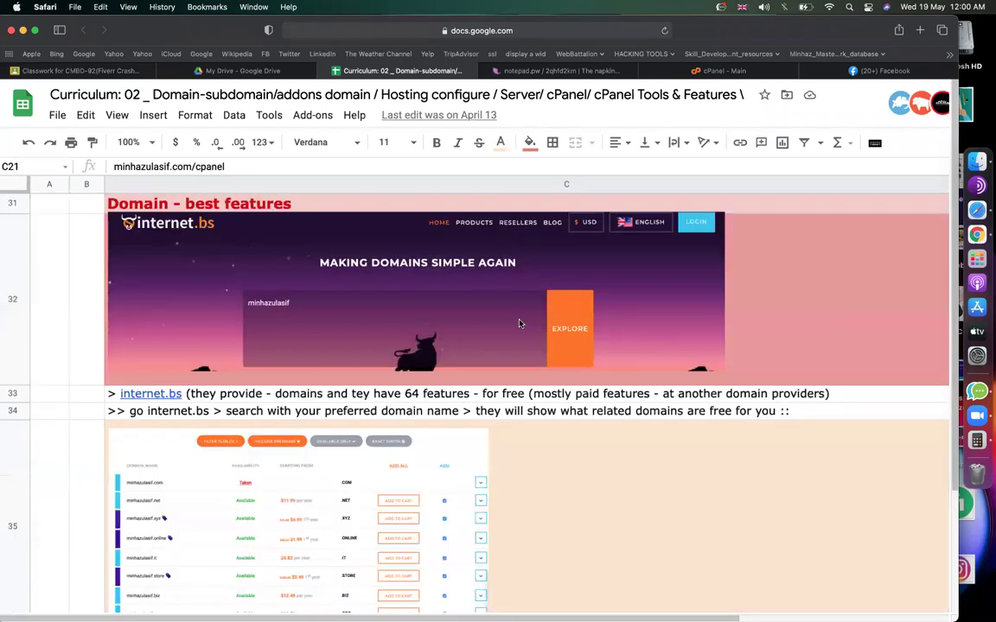
Copy the internet.bs link from cell C33 and load it in a new browser tab.
click(186, 395)
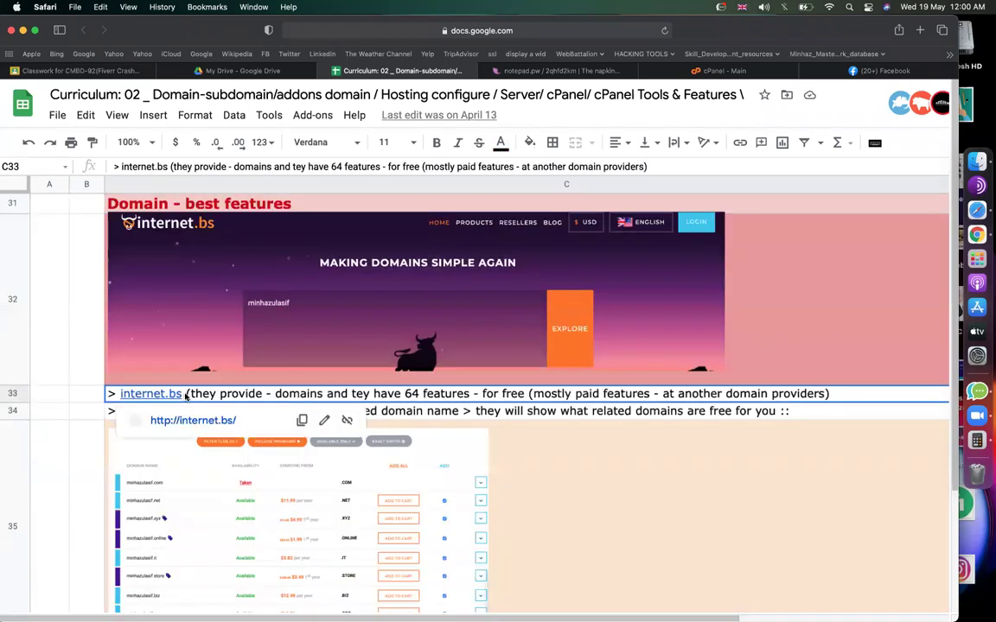
double_click(187, 395)
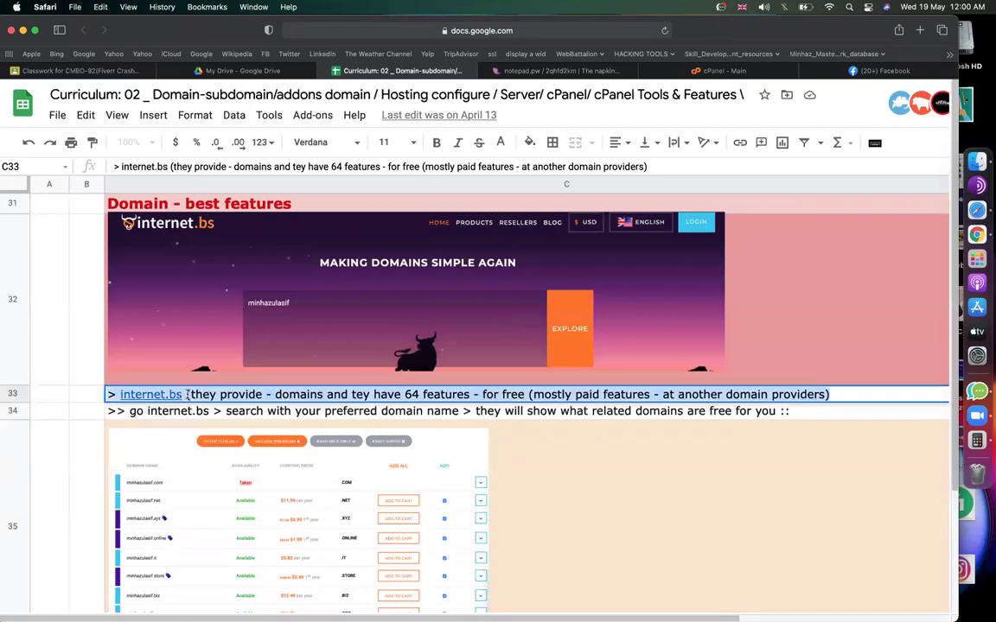
key(Left)
key(Left)
key(Left)
key(Left)
key(Left)
key(Left)
key(Left)
key(Left)
key(Left)
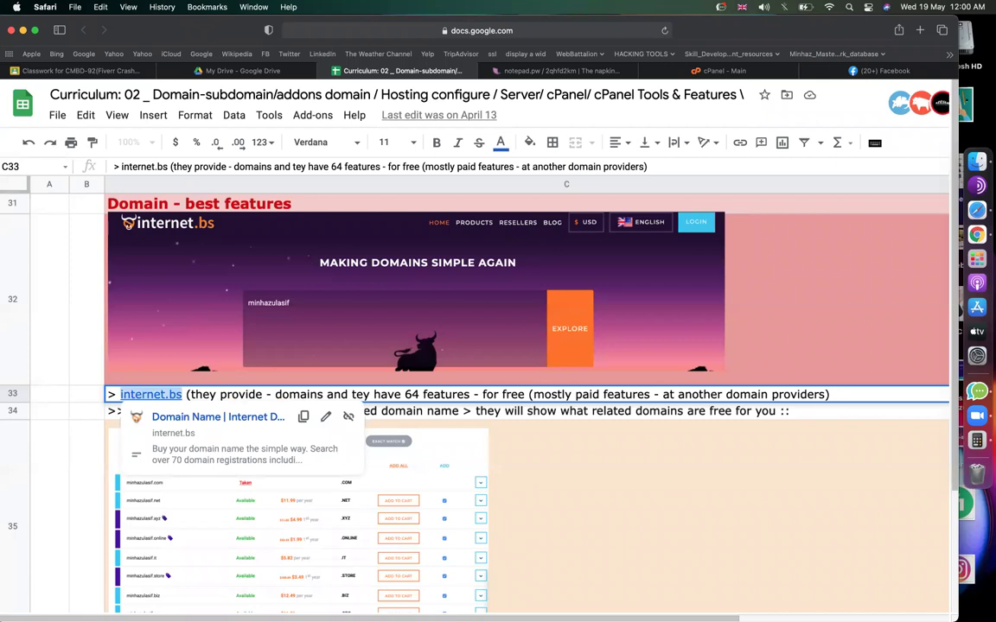
key(cmd+t)
text(internet.bs)
key(Return)
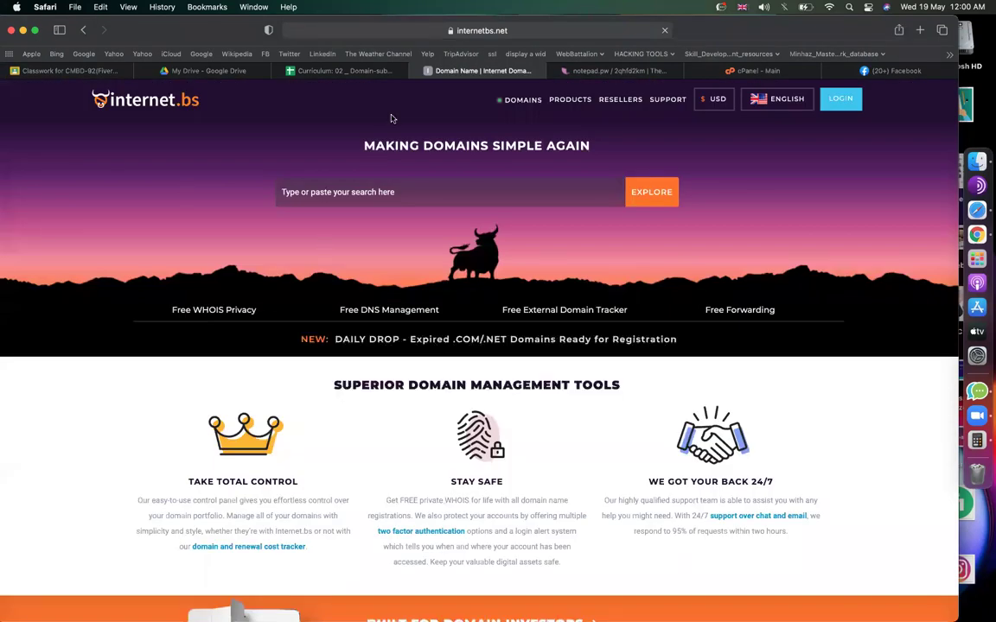
Enter the person's-name .com domain in the internet.bs search box and run the search.
click(343, 192)
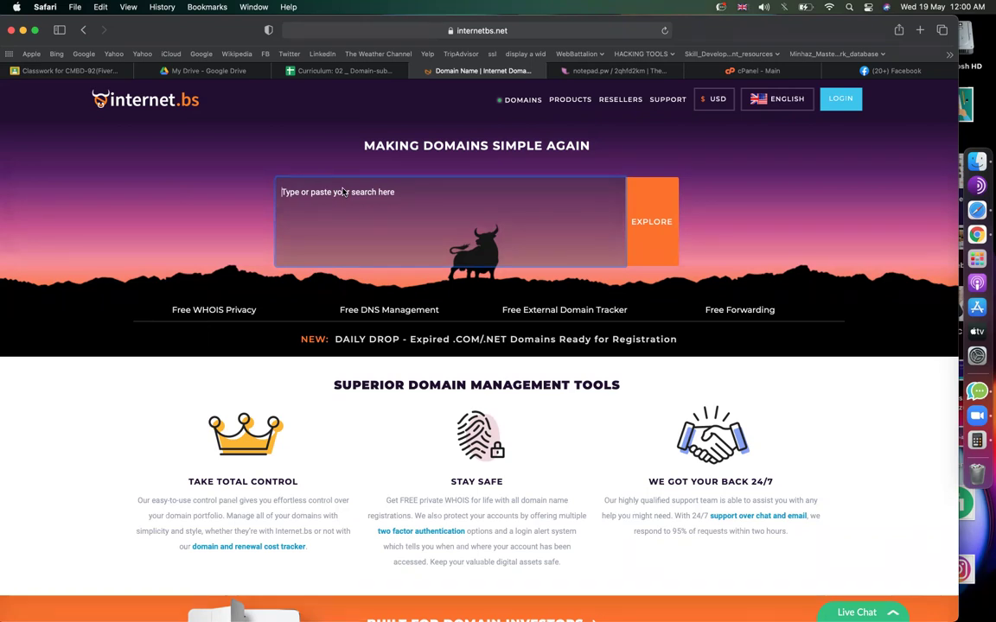
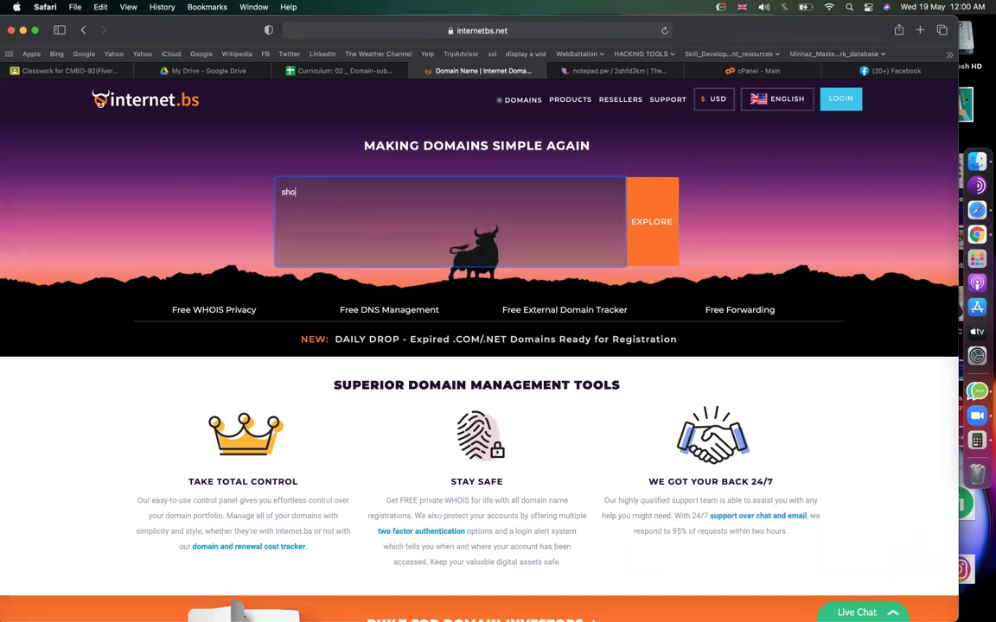
drag(355, 191, 276, 191)
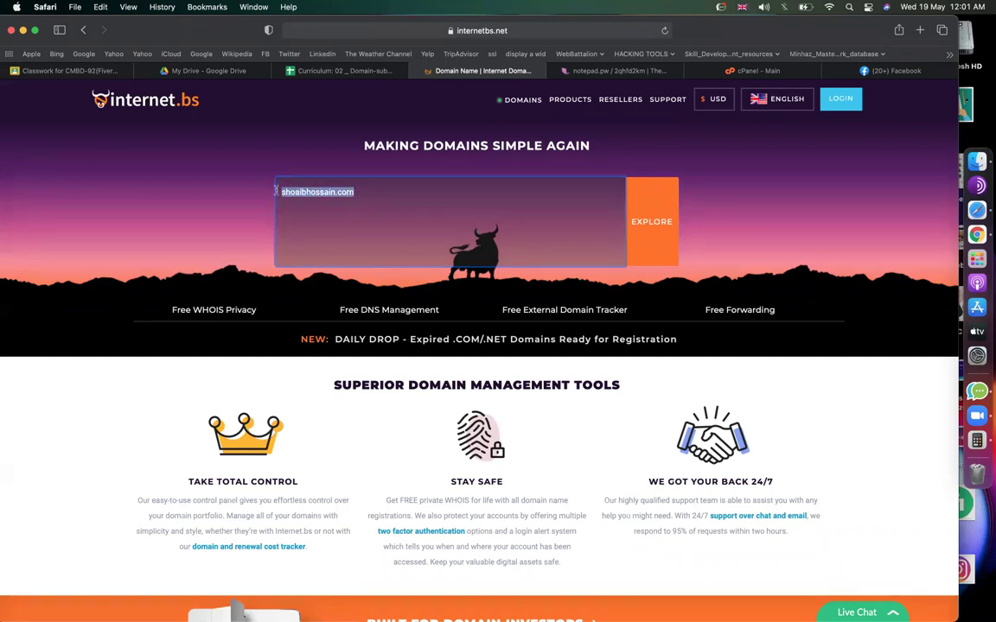
click(662, 225)
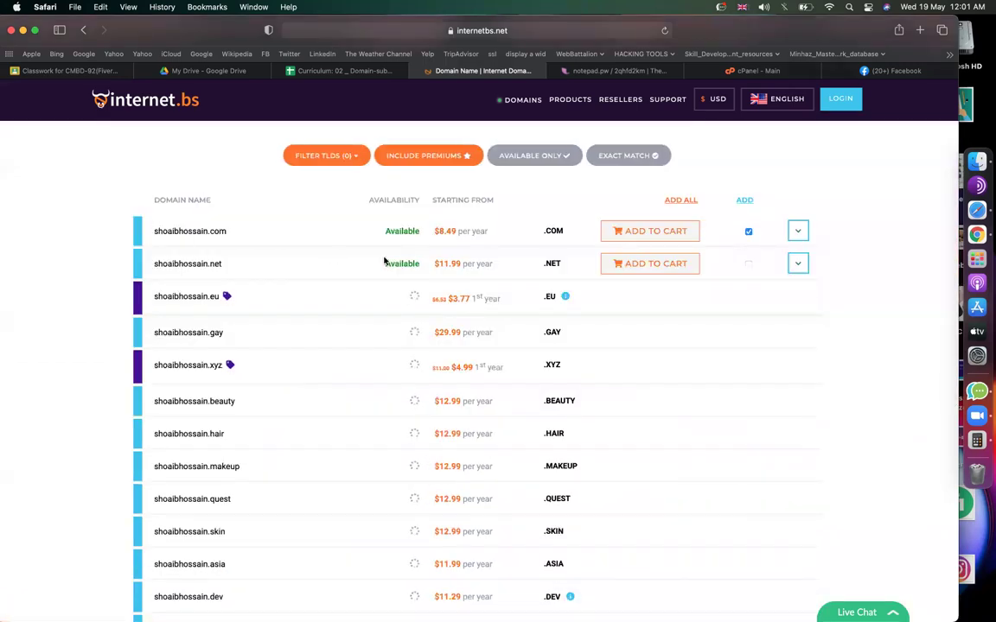
Highlight the .com result, available at $8.49 per year.
double_click(398, 231)
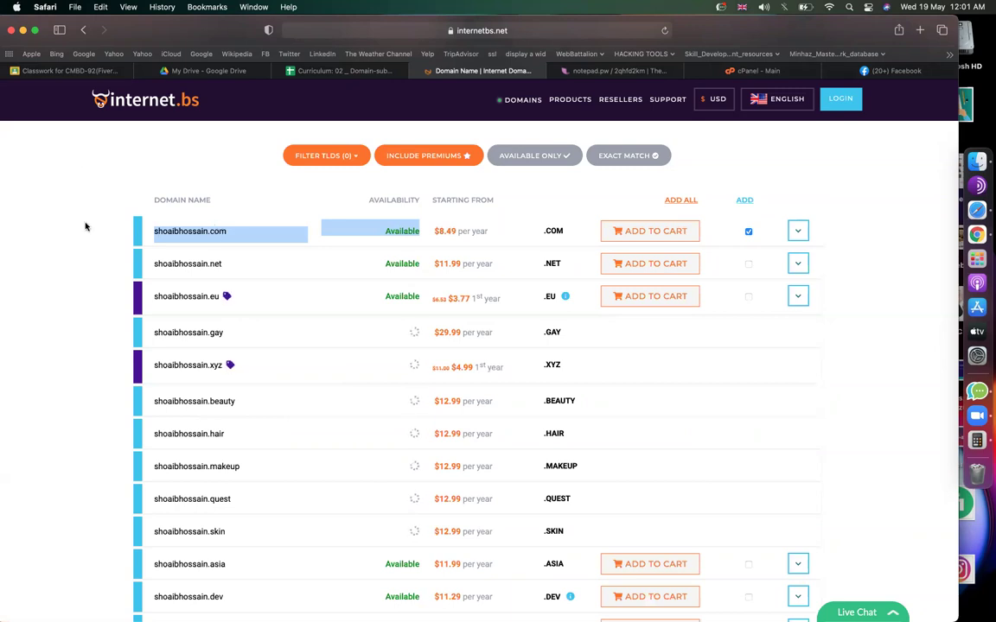
drag(431, 229, 487, 231)
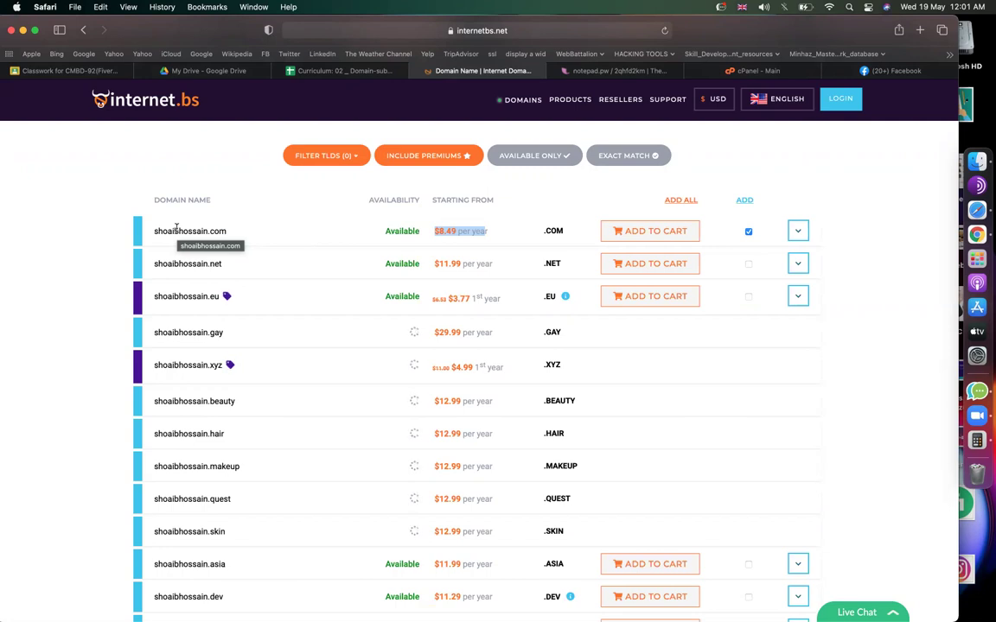
triple_click(180, 230)
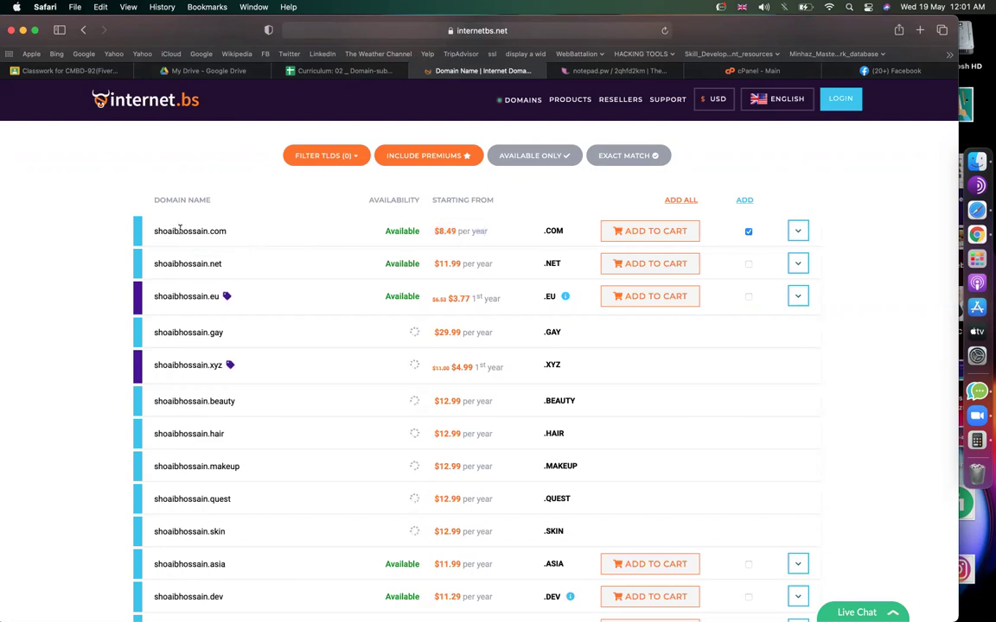
click(226, 232)
drag(224, 231, 155, 229)
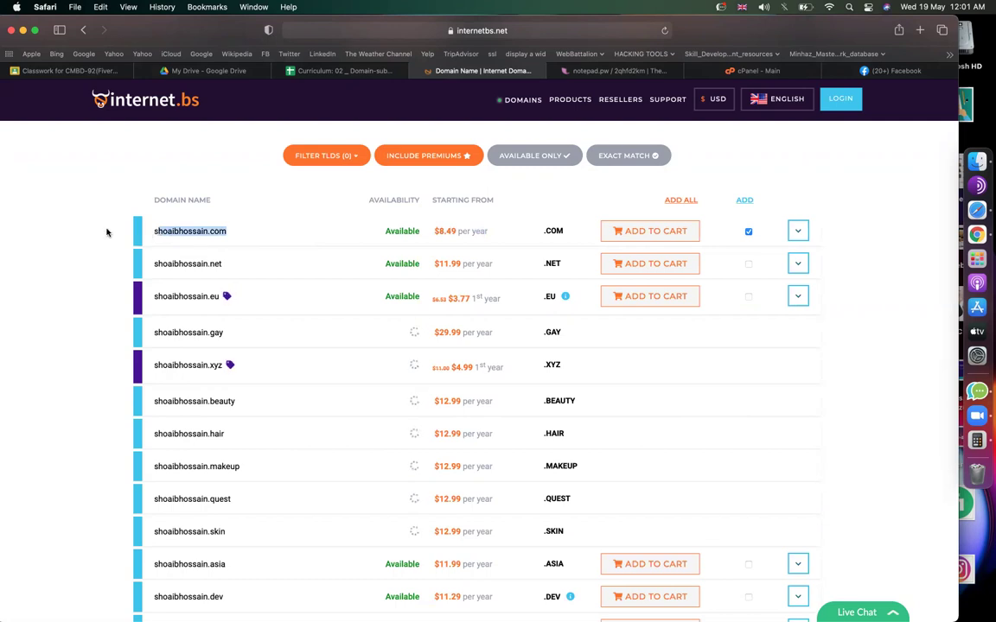
scroll(107, 229, up, 3)
scroll(267, 357, down, 2)
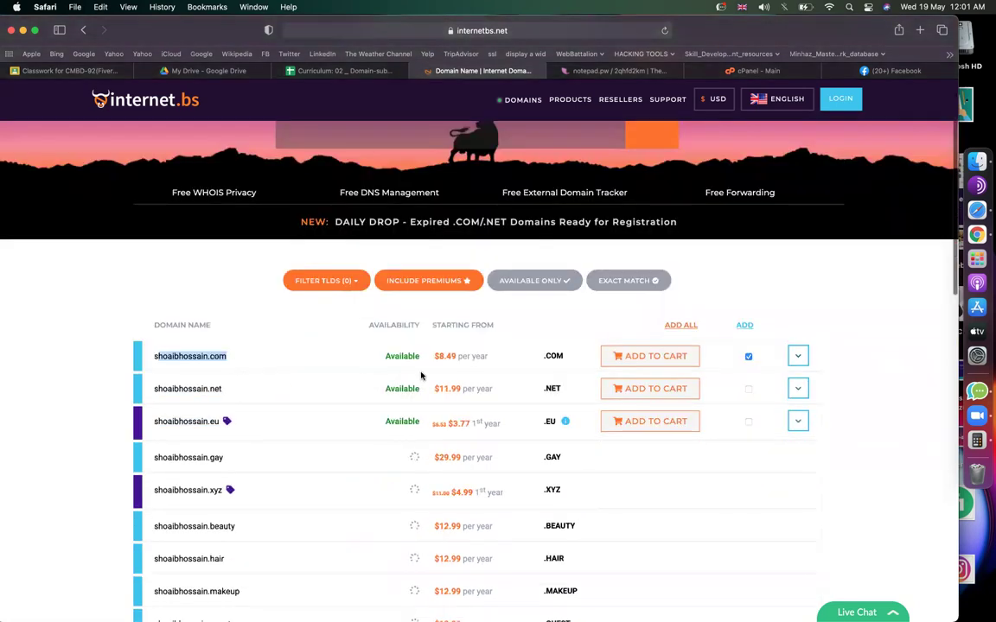
Rerun the search with a hyphen between the two name parts, then return to the curriculum sheet.
scroll(396, 337, up, 2)
scroll(396, 337, down, 1)
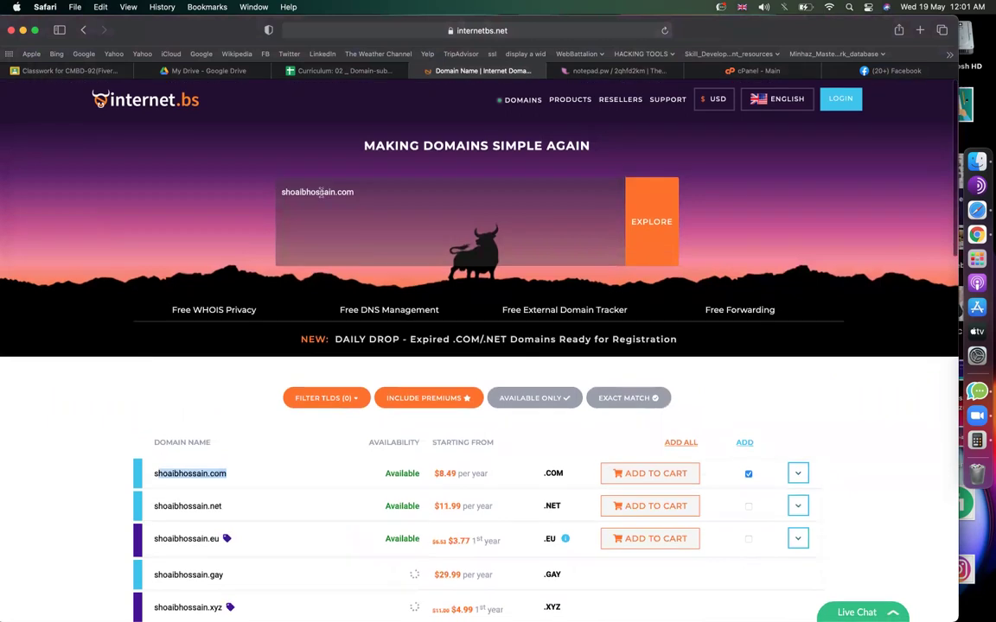
click(353, 247)
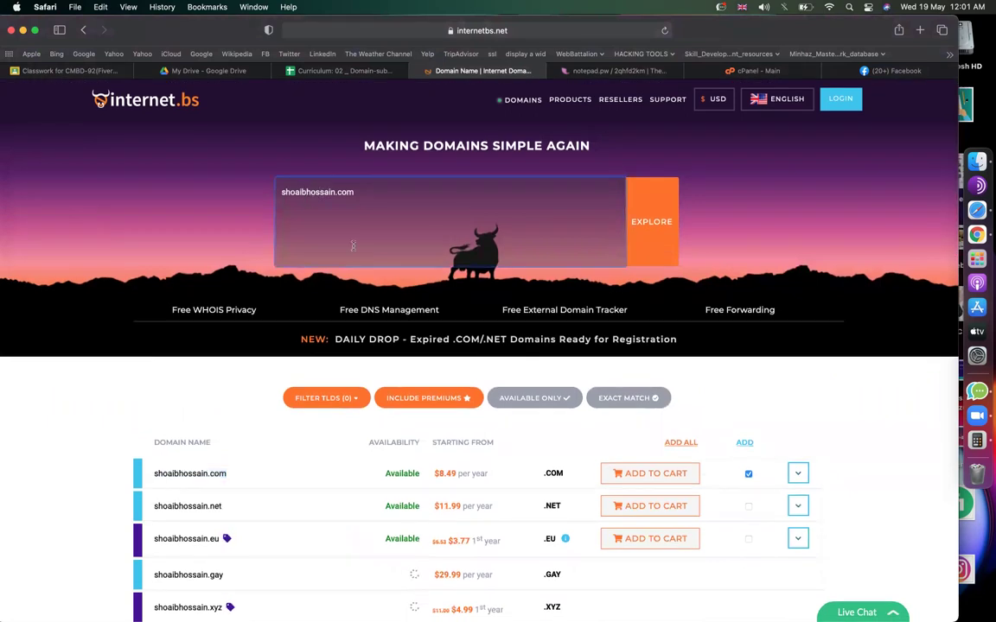
text(-)
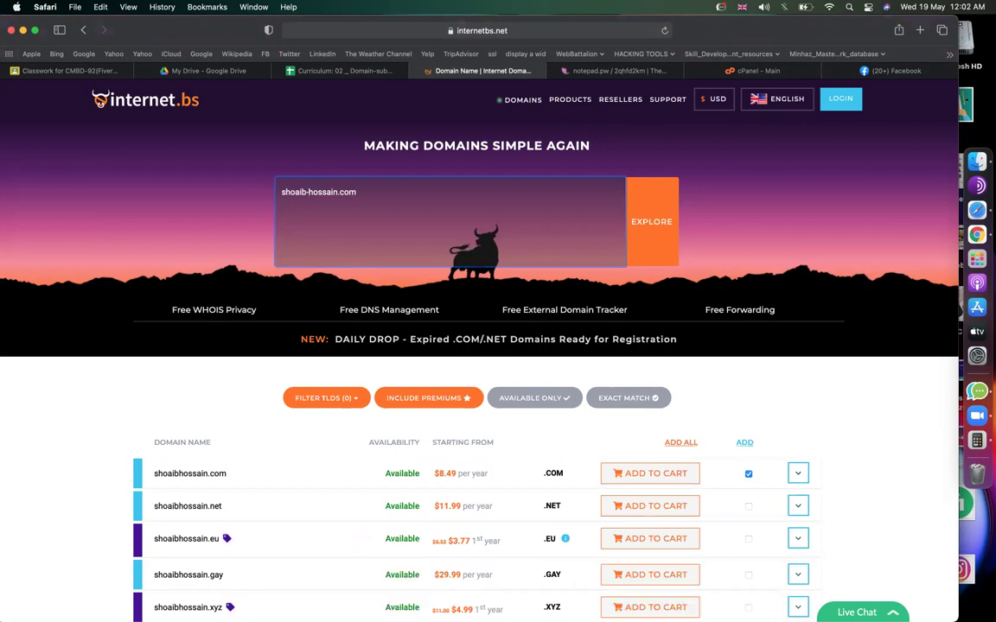
click(631, 224)
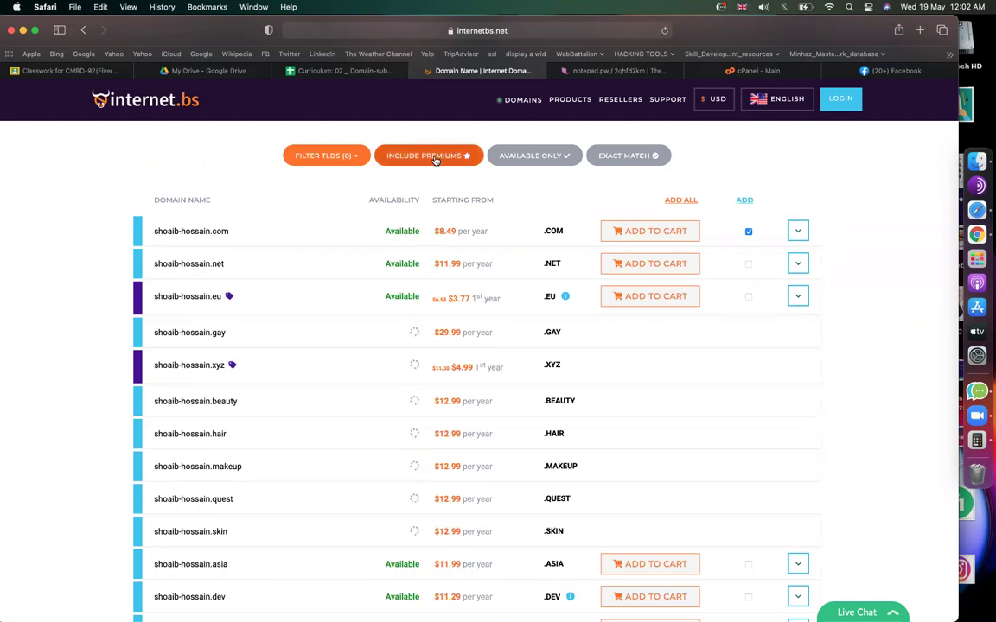
click(341, 70)
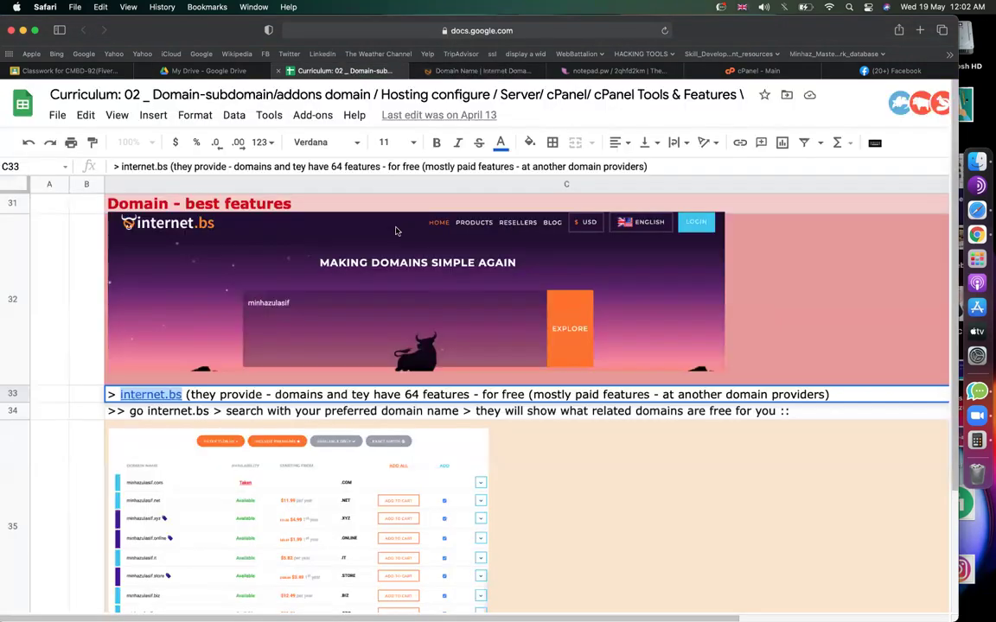
Bring the Public Who Is privacy notes into view and preview the whois.com link in C39.
click(691, 469)
scroll(692, 469, down, 5)
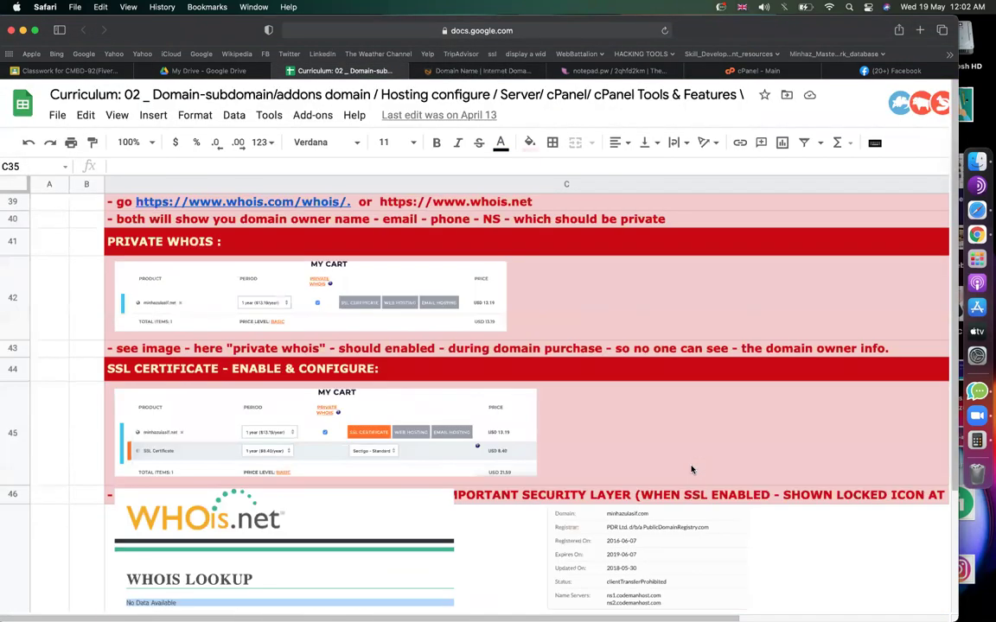
scroll(691, 469, up, 1)
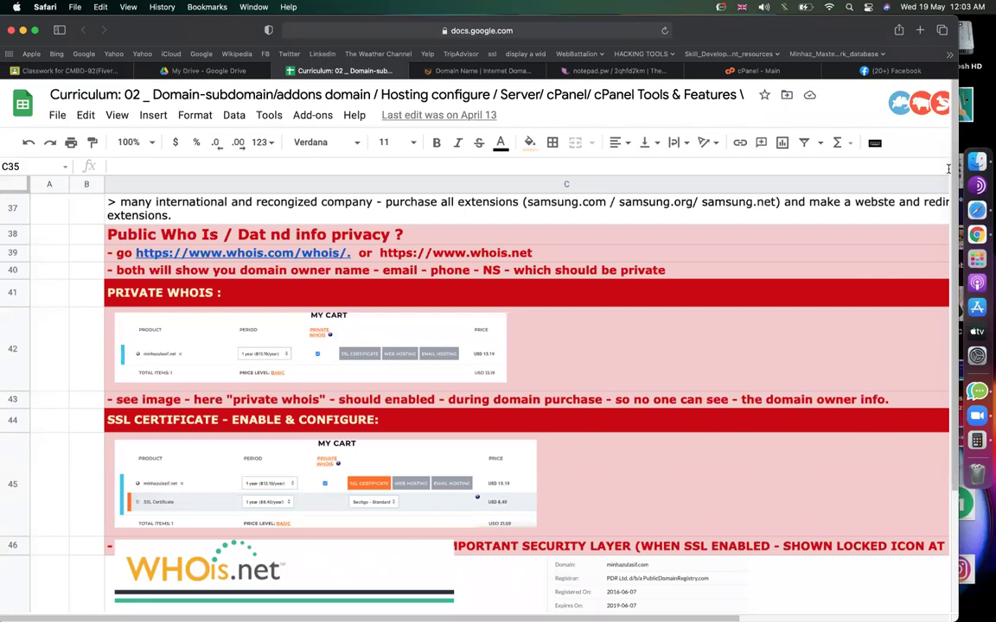
click(276, 254)
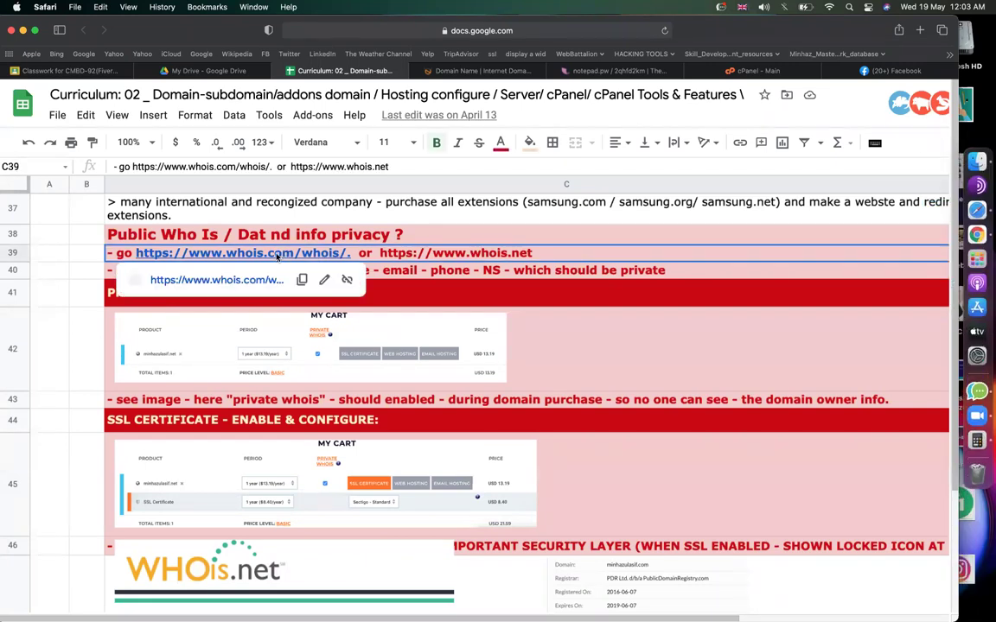
Run a whois.com lookup for codemanbd.com.
click(229, 280)
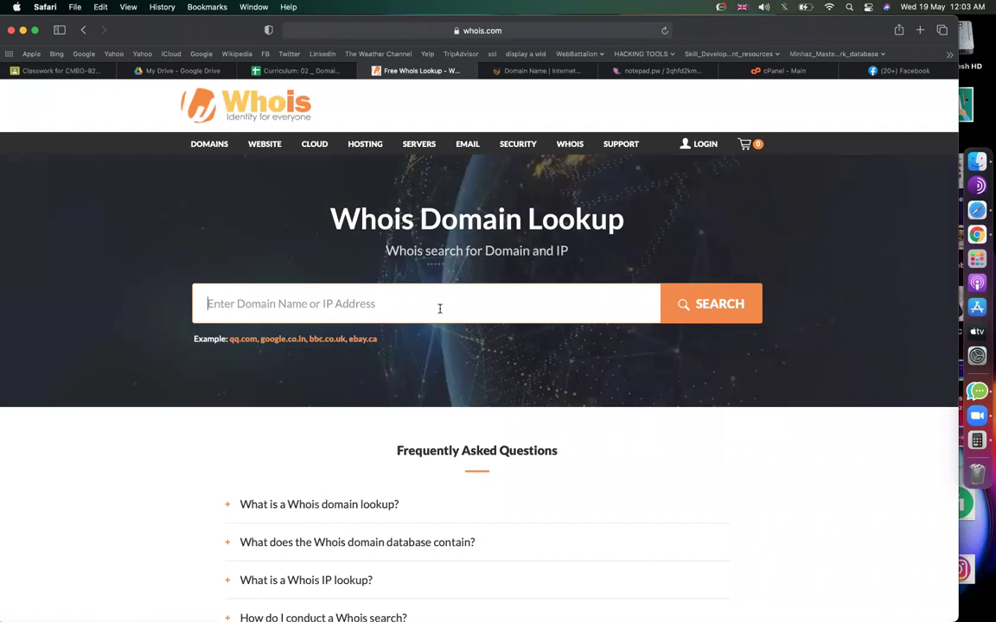
text(codemanbd)
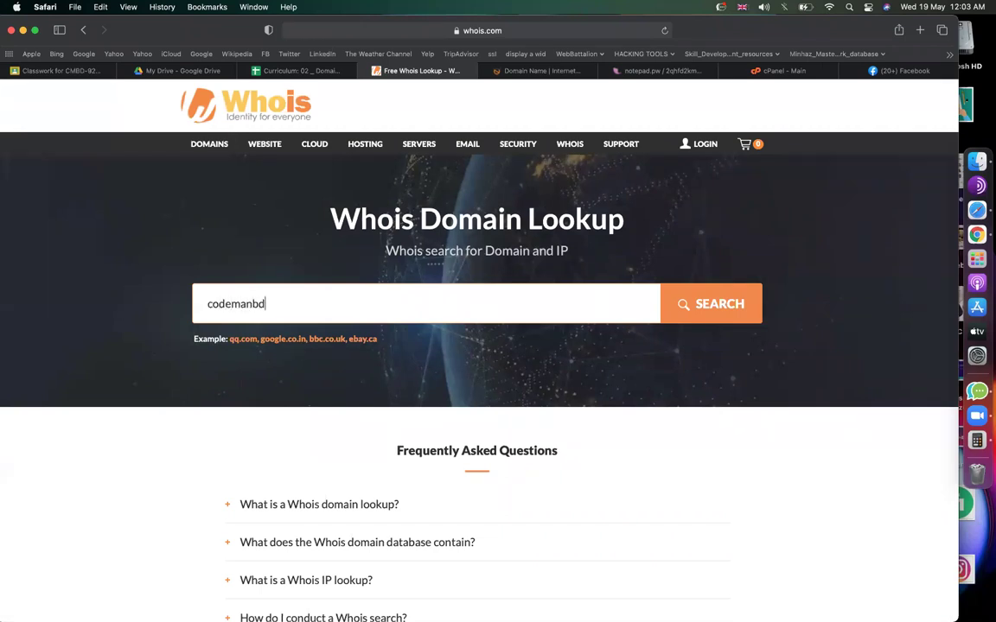
text(.com)
click(702, 312)
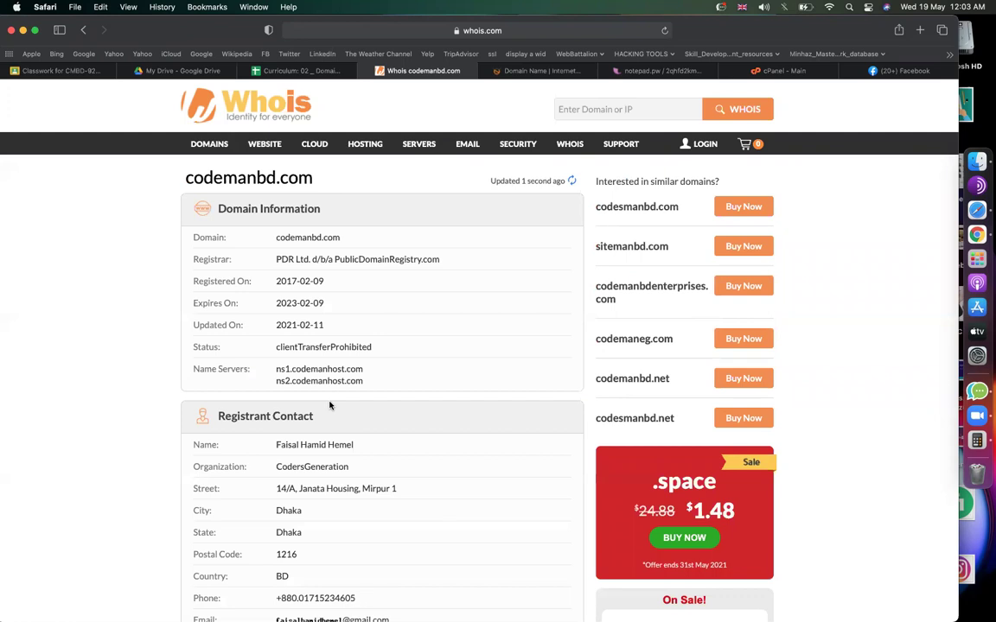
Highlight the registrant's publicly exposed name, organization and street address.
scroll(298, 325, up, 3)
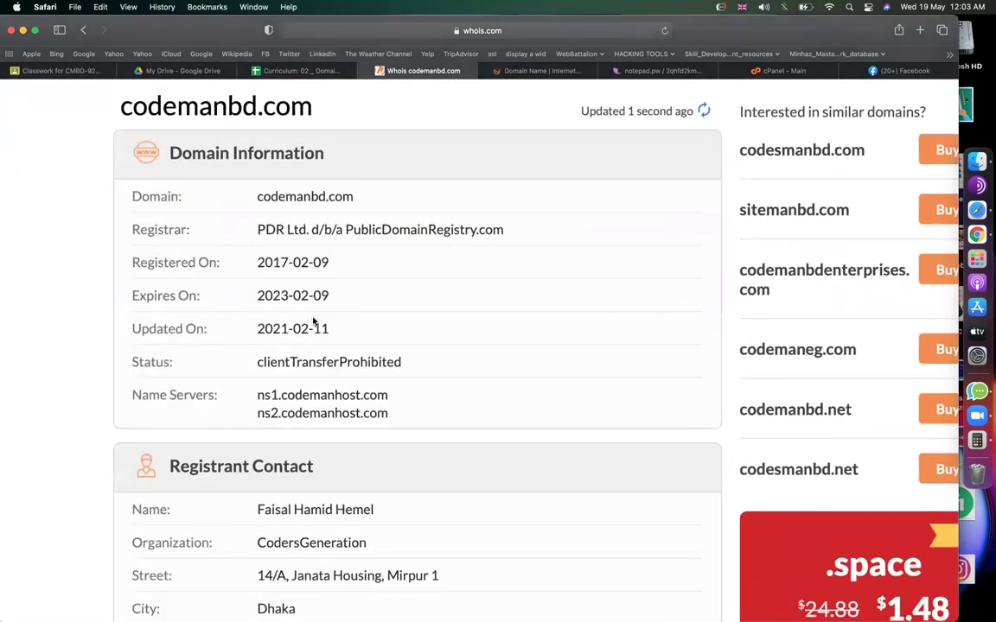
scroll(96, 353, down, 3)
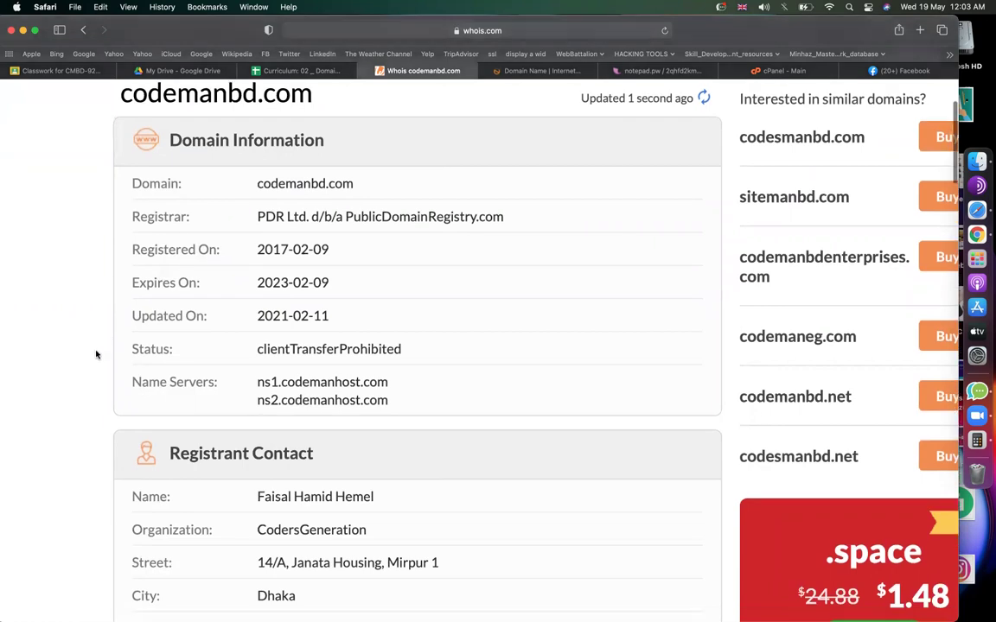
scroll(111, 338, down, 5)
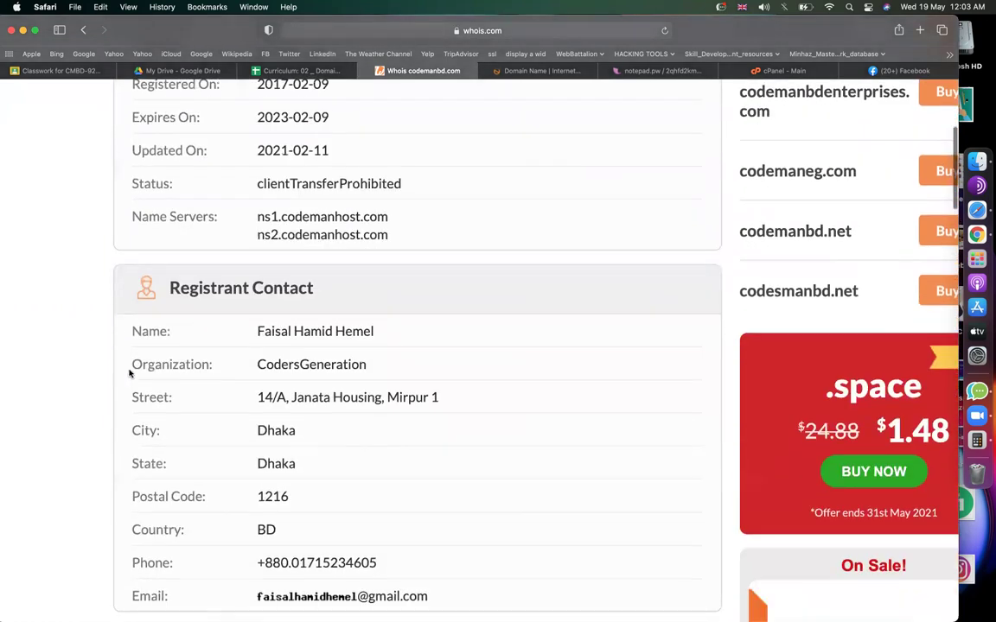
triple_click(402, 282)
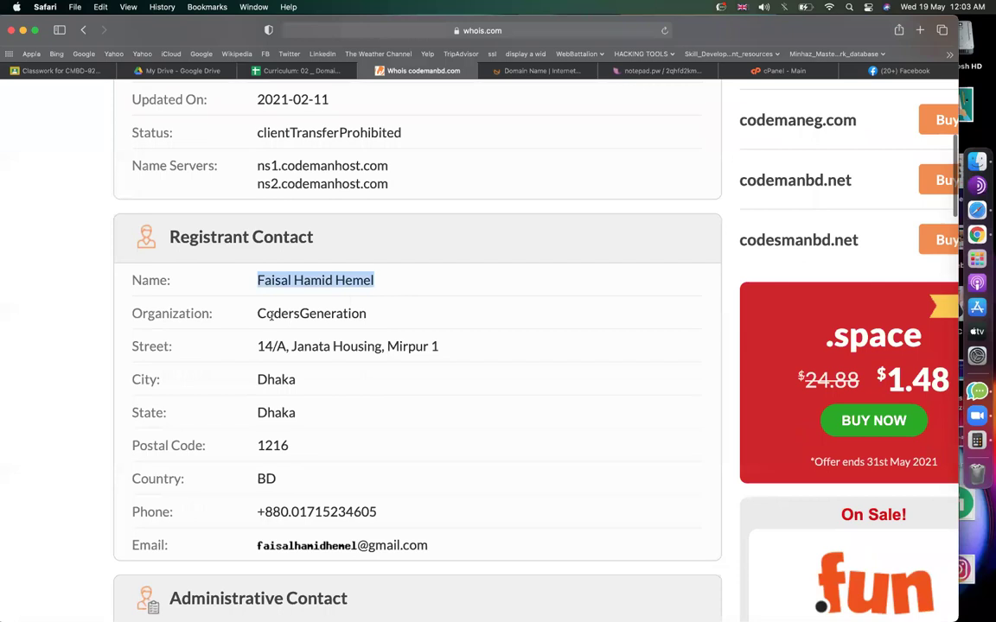
drag(257, 316, 381, 315)
drag(263, 347, 440, 346)
scroll(363, 463, down, 2)
drag(272, 451, 411, 451)
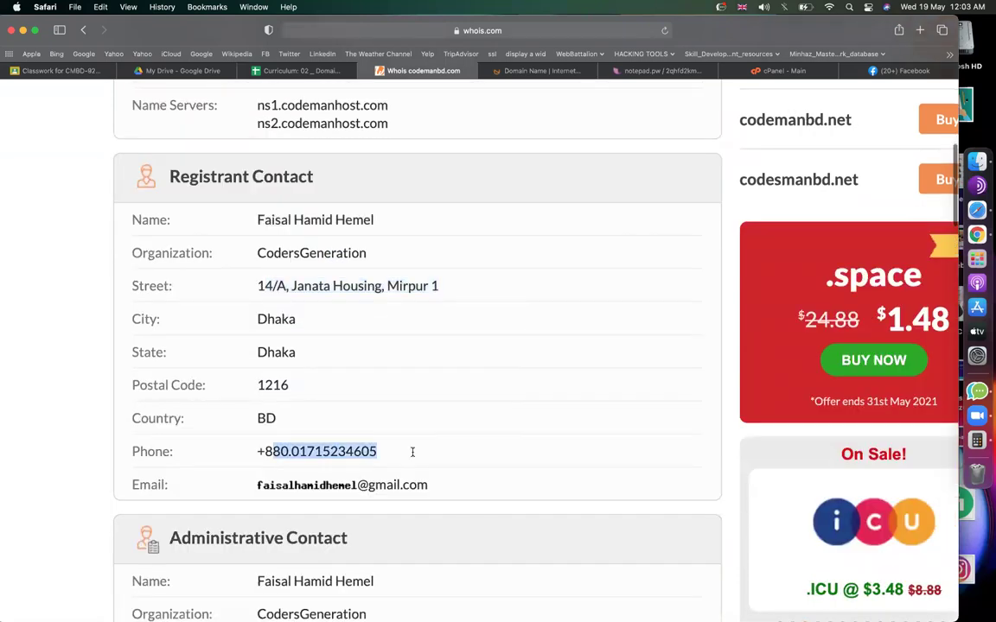
scroll(439, 400, down, 3)
scroll(279, 364, up, 4)
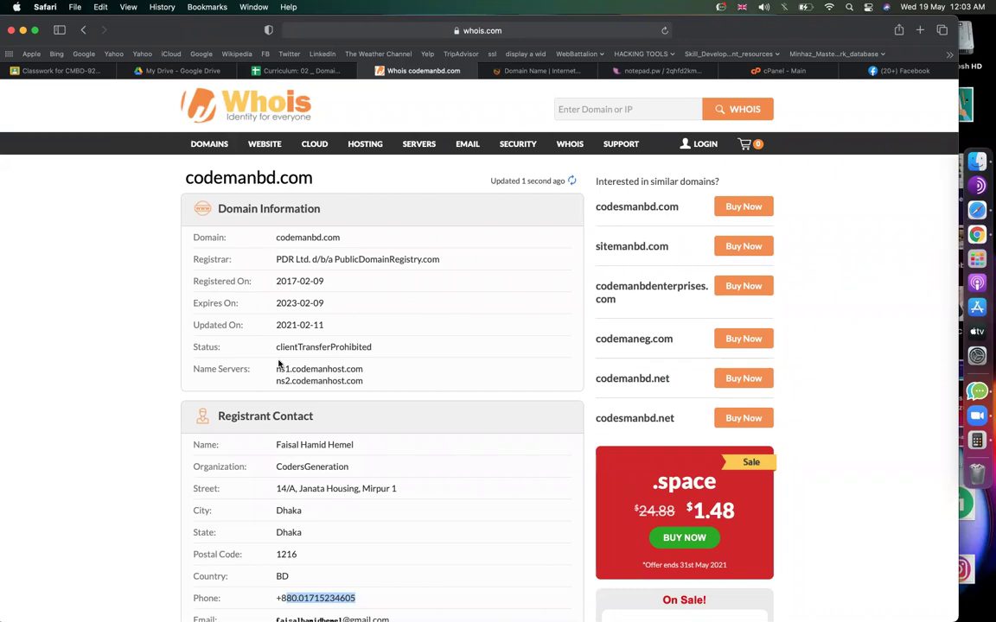
Replace the searched domain with the second, privacy-protected .com domain and run the lookup.
click(83, 29)
double_click(256, 303)
text(what)
text(m)
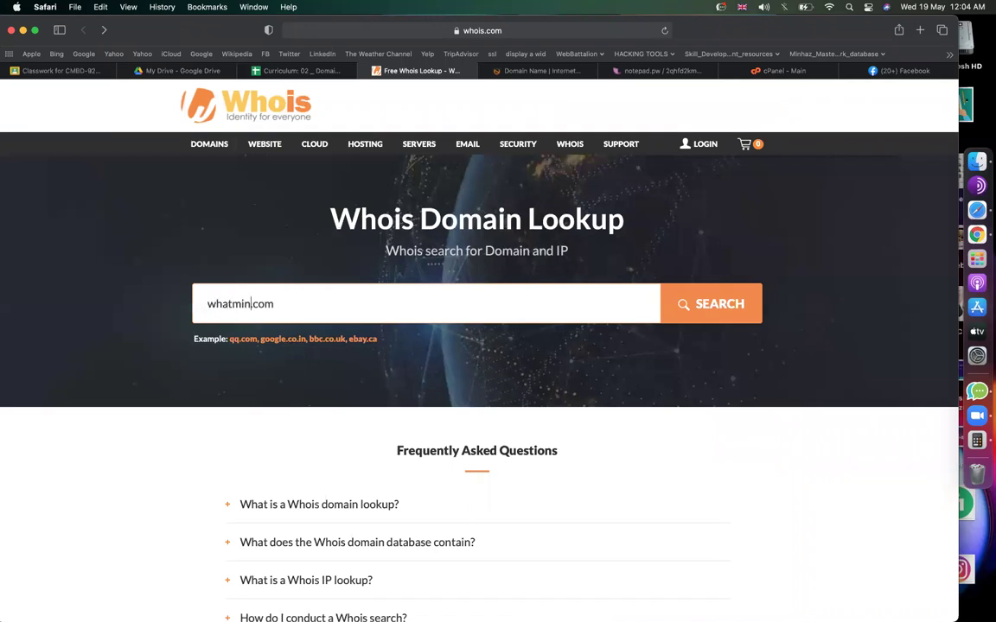
text(inhazulasifwrite)
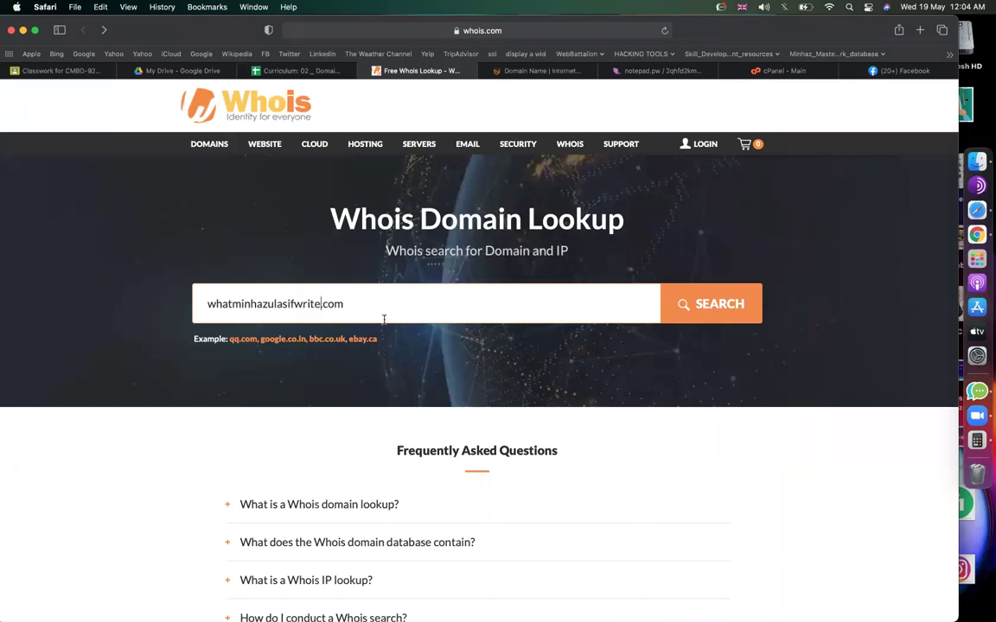
click(688, 321)
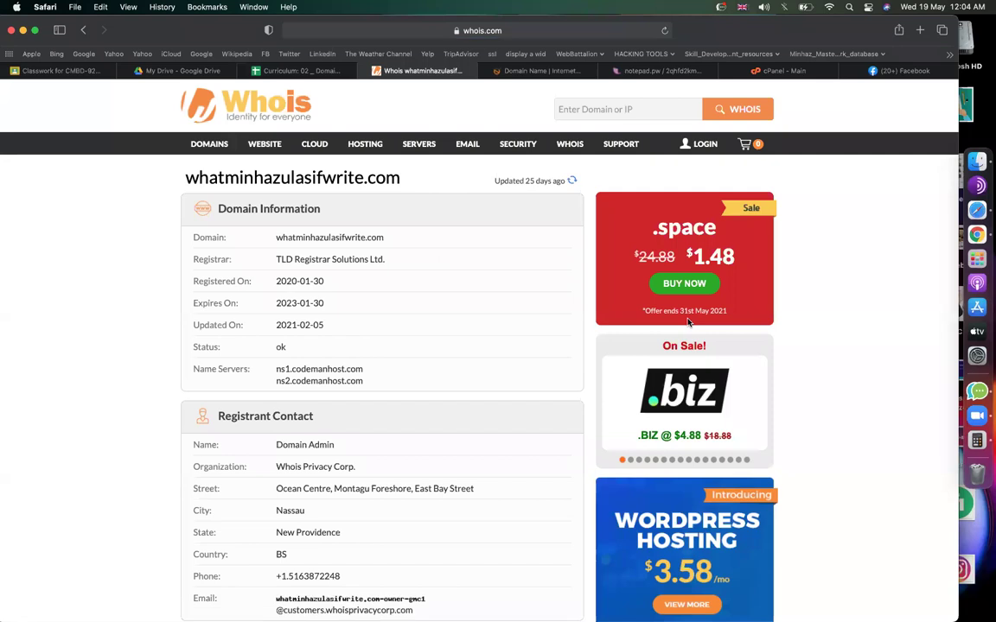
Highlight the Whois Privacy Corp. placeholders: Domain Admin name, organization, phone, proxy email and address.
scroll(586, 362, down, 5)
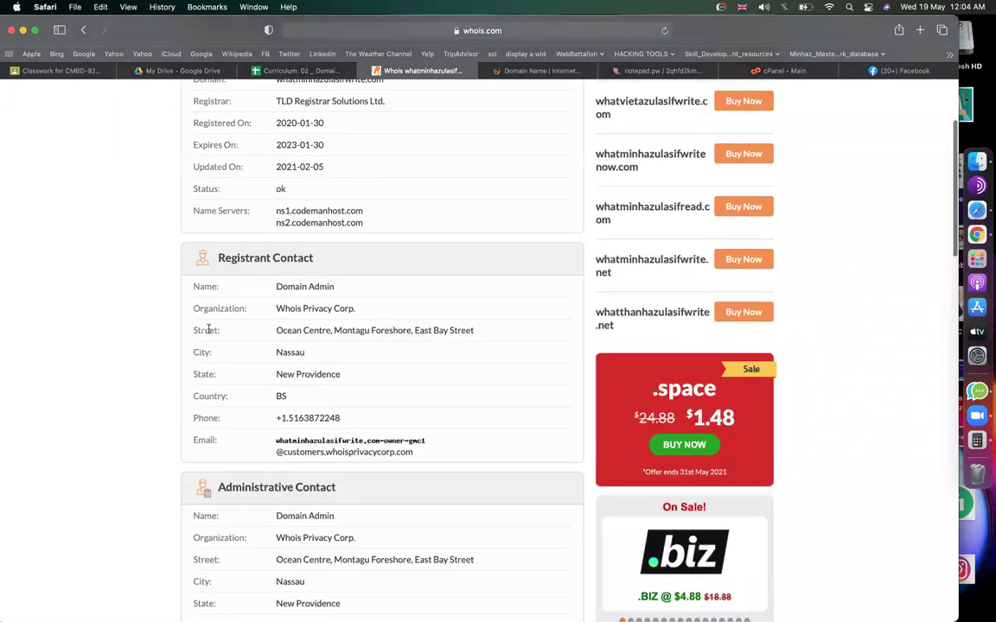
scroll(392, 324, up, 3)
drag(316, 259, 440, 259)
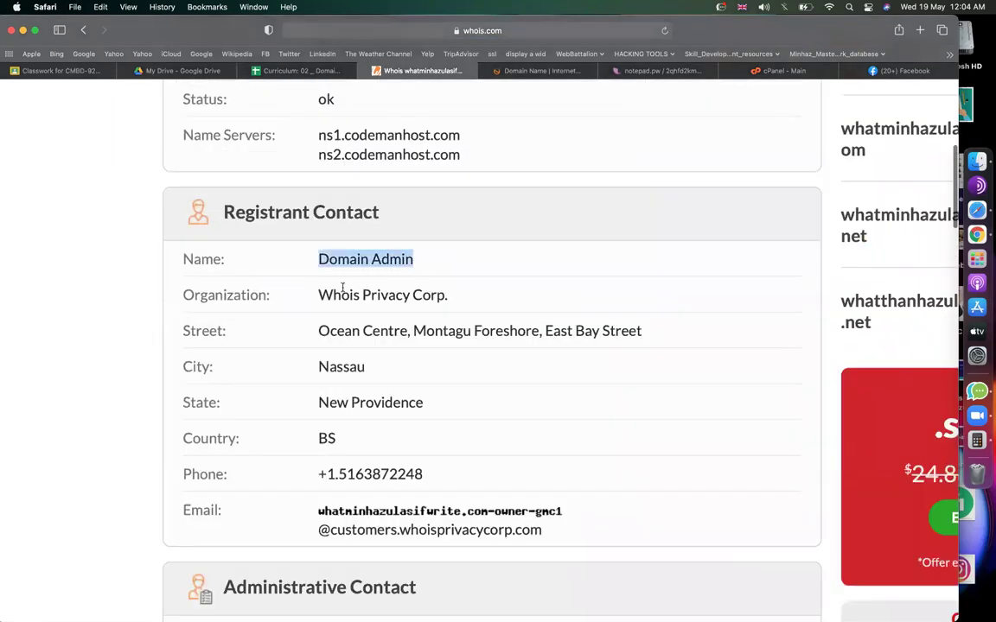
drag(315, 295, 474, 296)
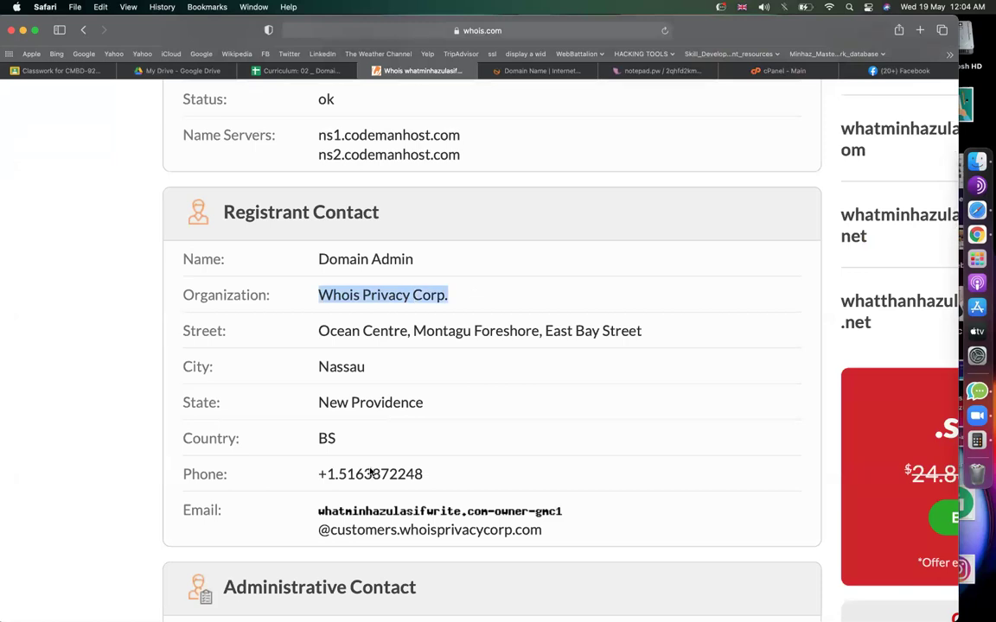
drag(426, 475, 317, 473)
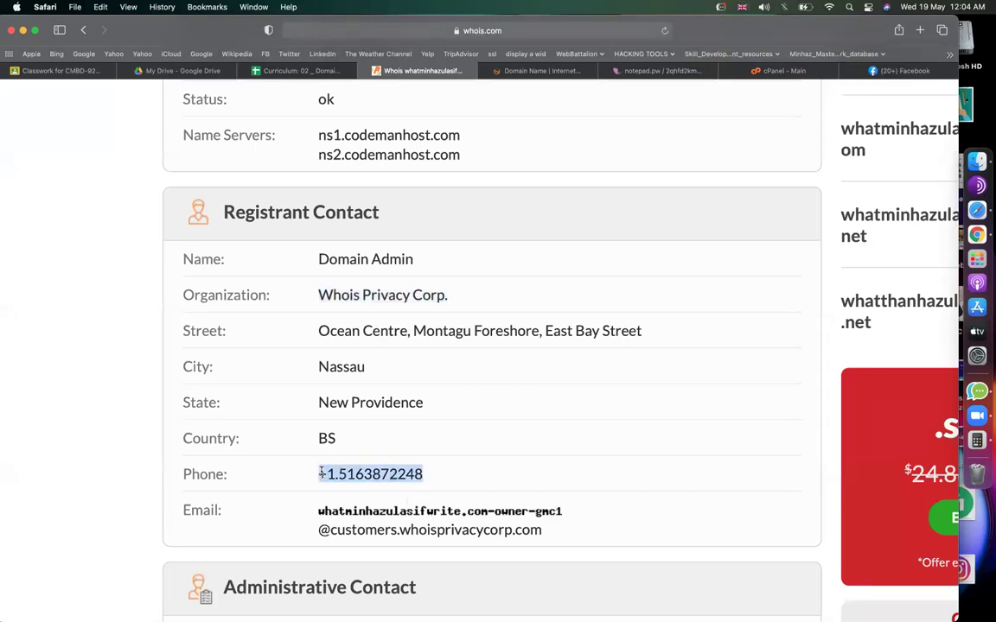
drag(548, 531, 316, 532)
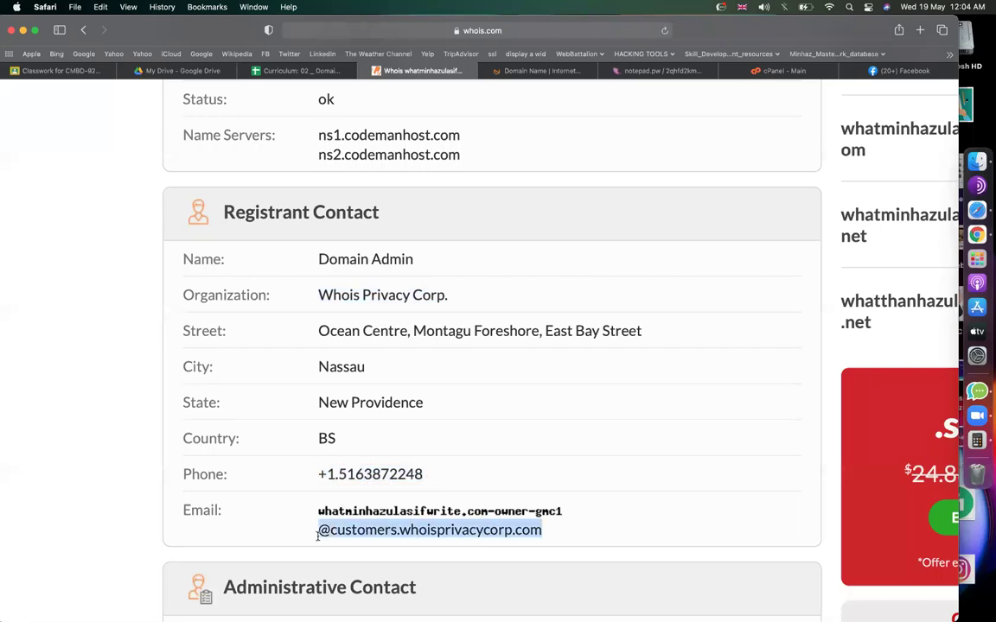
drag(318, 329, 467, 331)
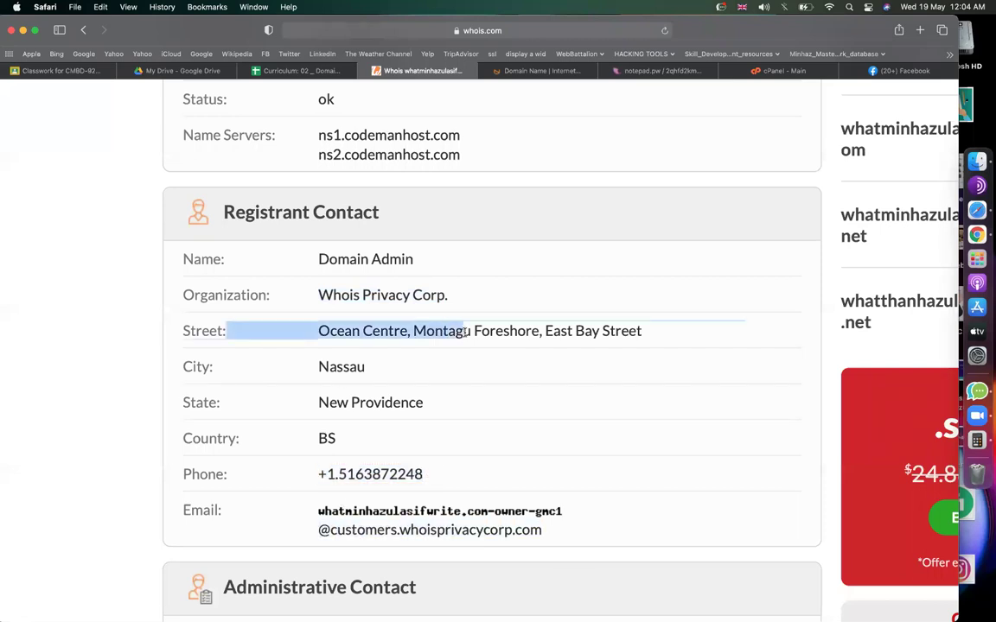
click(525, 333)
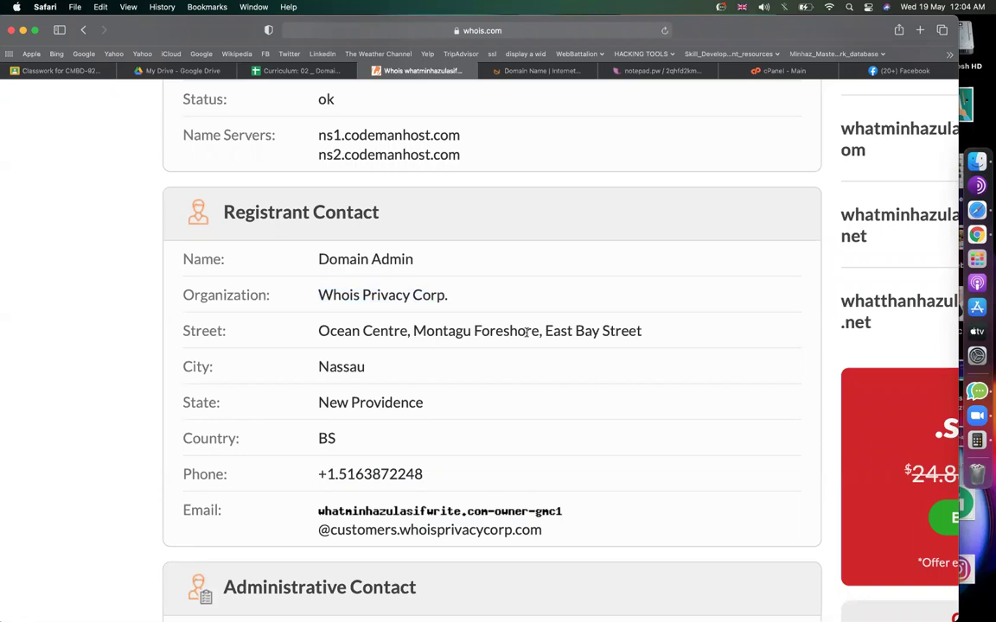
scroll(451, 285, down, 3)
scroll(451, 287, up, 4)
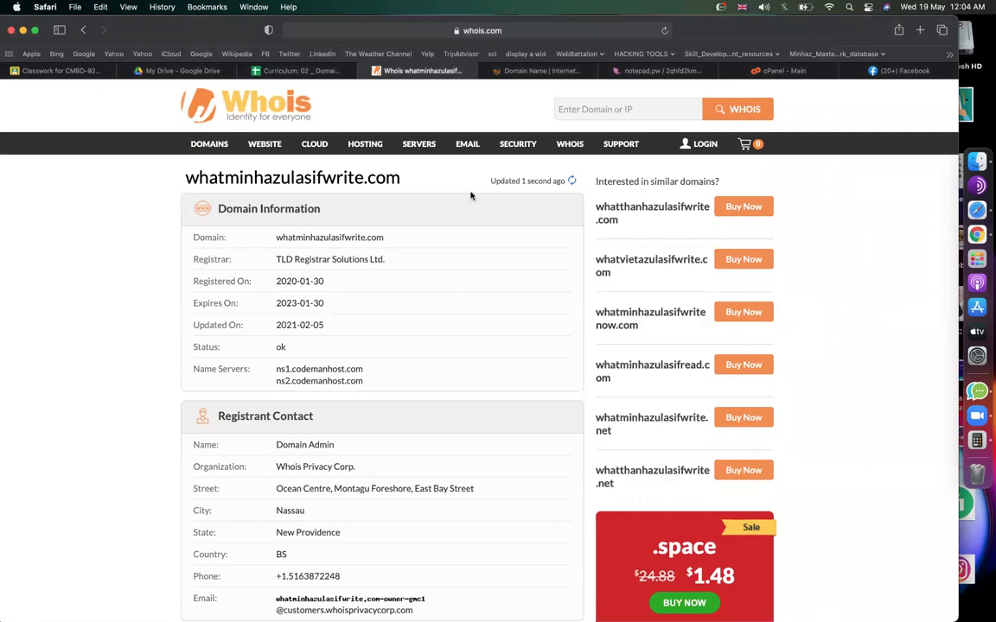
Go back to the curriculum sheet, select cell C42 and scroll to the PRIVATE WHOIS section.
click(516, 73)
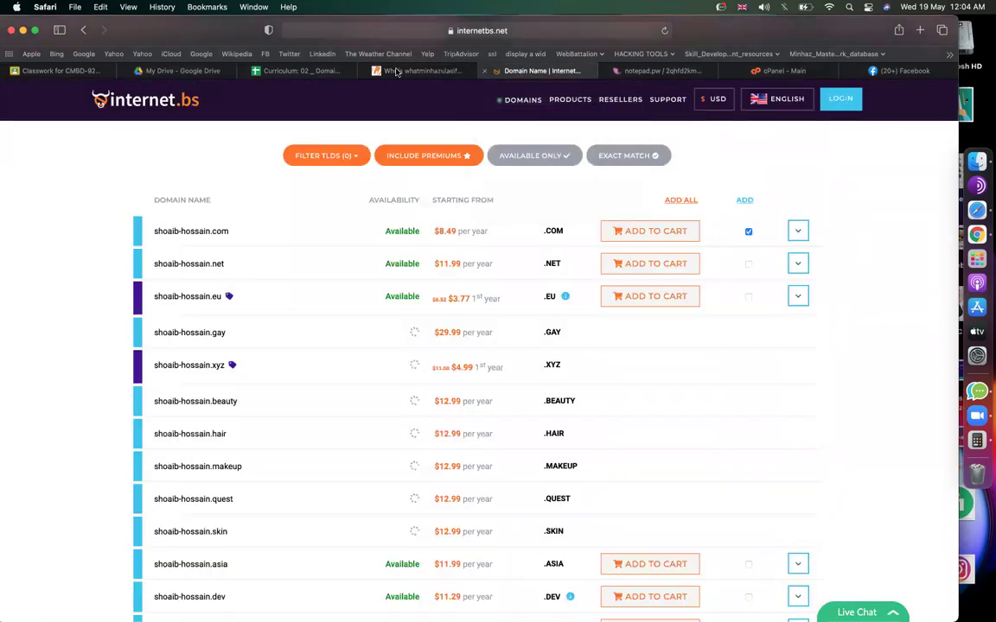
click(298, 70)
click(624, 341)
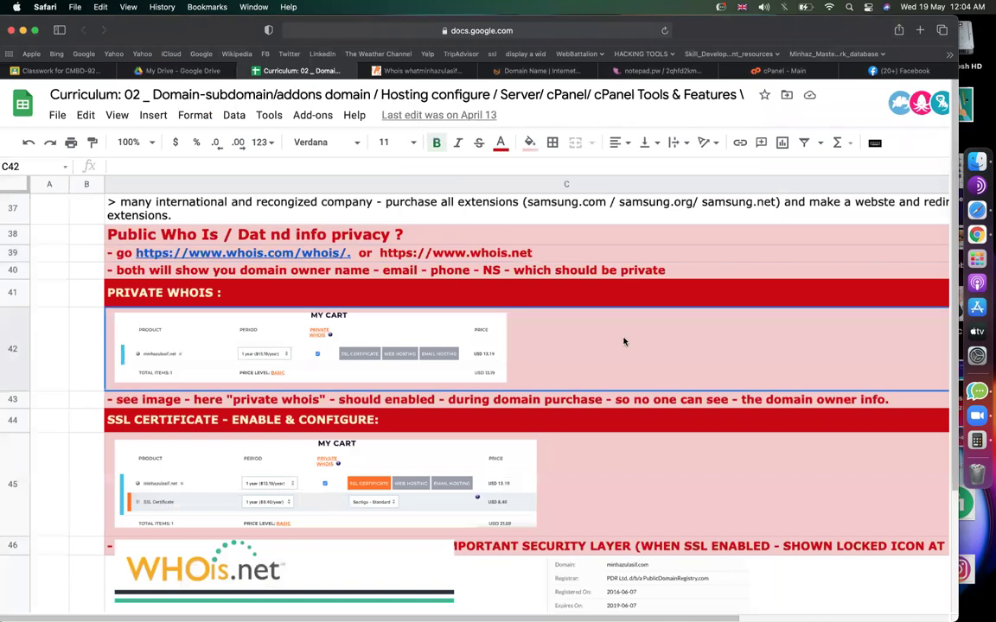
scroll(667, 447, down, 4)
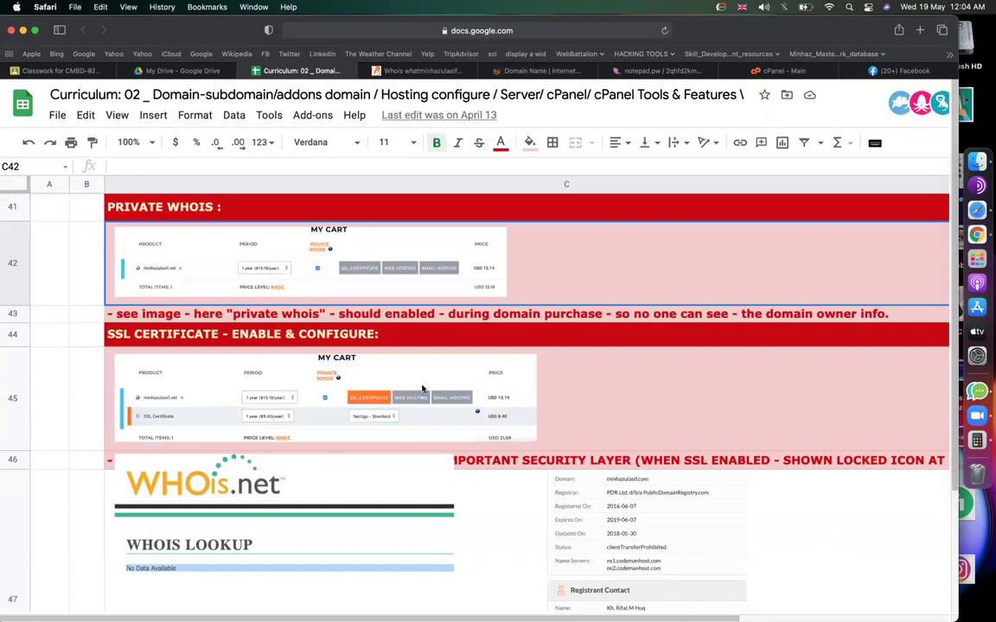
scroll(423, 388, up, 5)
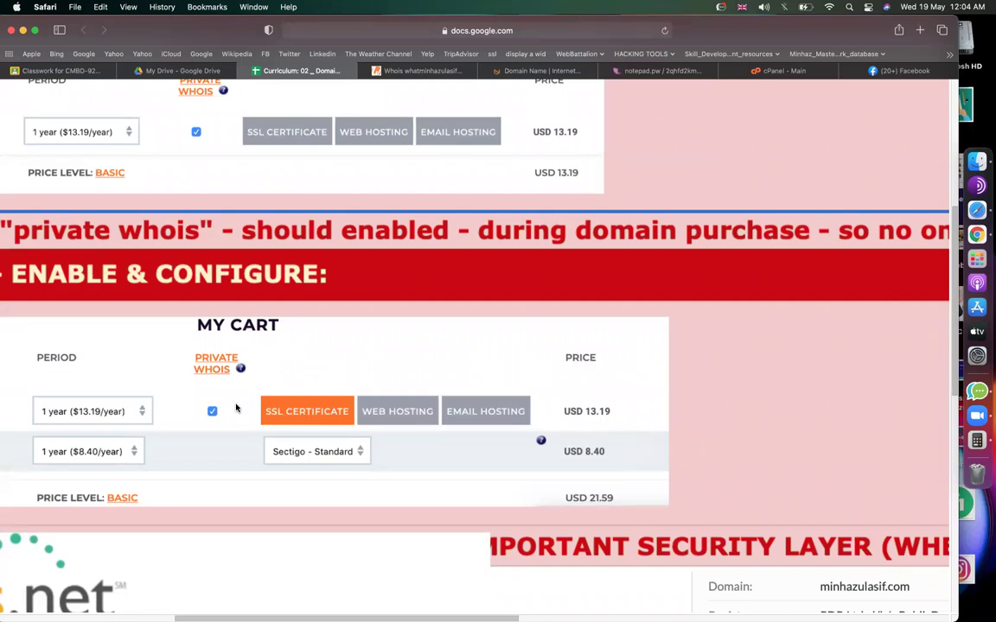
scroll(242, 380, down, 5)
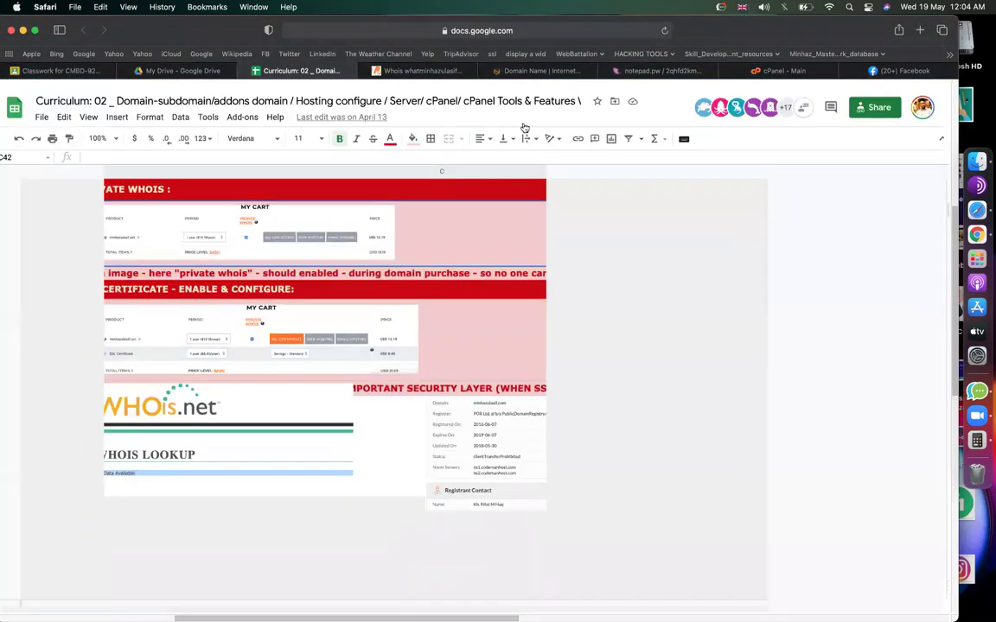
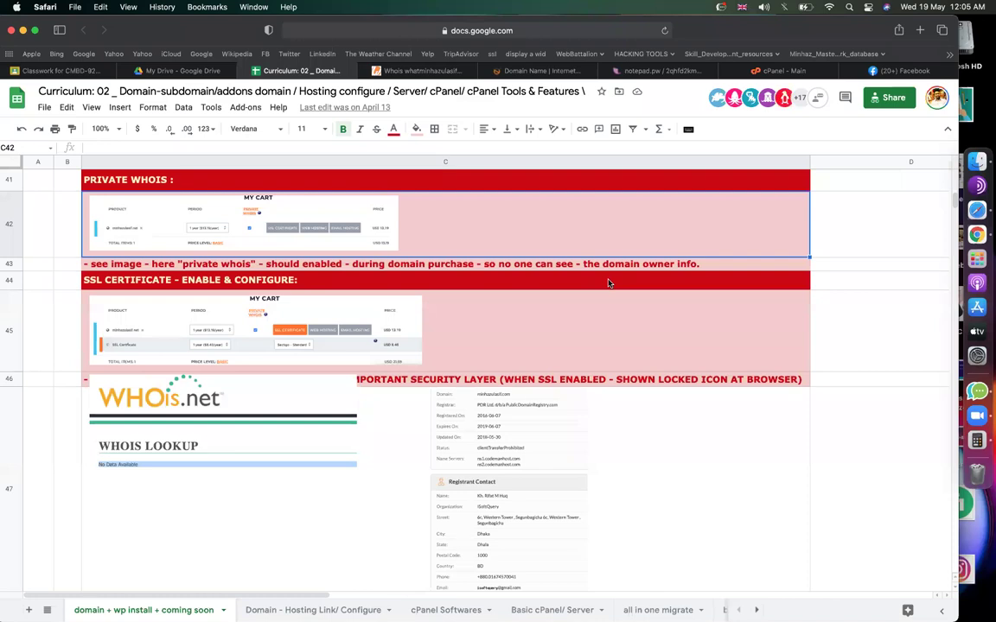
Drag the WHOis.net picture down into row 47 so the row 46 SSL note is visible.
scroll(607, 282, up, 15)
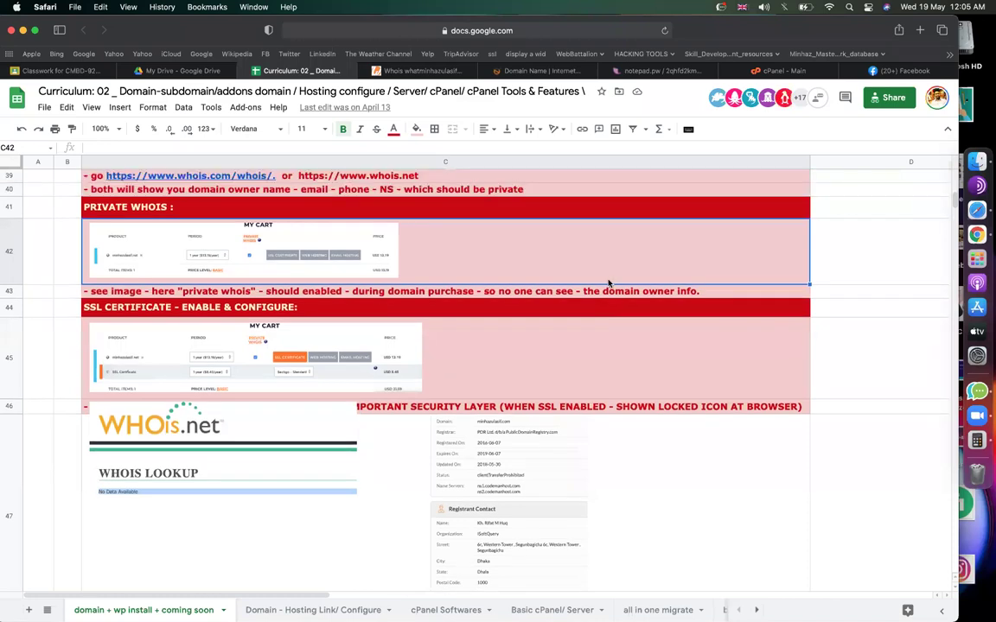
scroll(527, 271, down, 2)
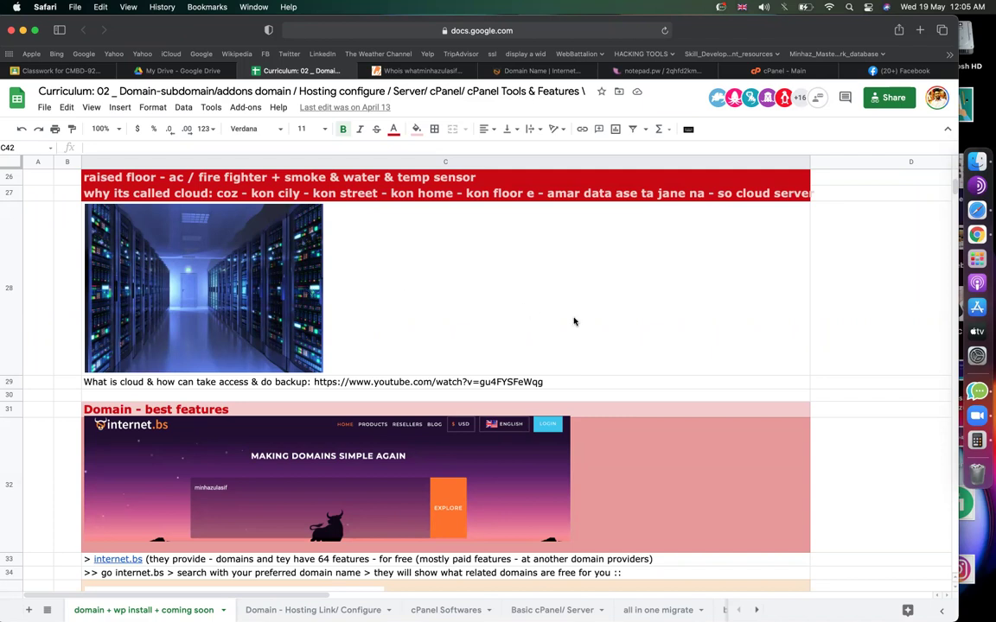
click(845, 385)
scroll(845, 388, down, 1)
scroll(845, 388, down, 5)
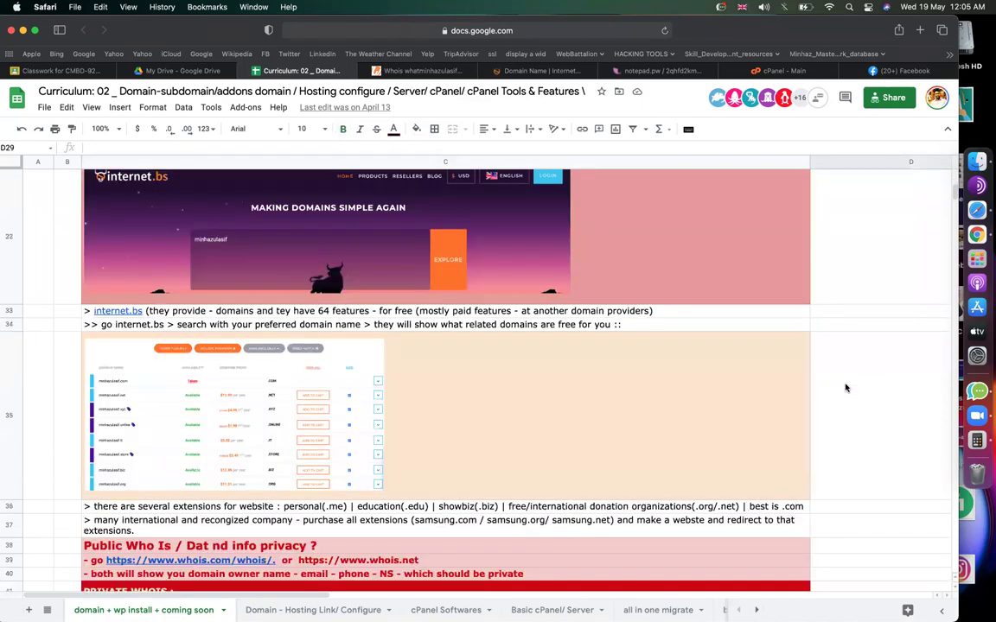
scroll(845, 388, down, 8)
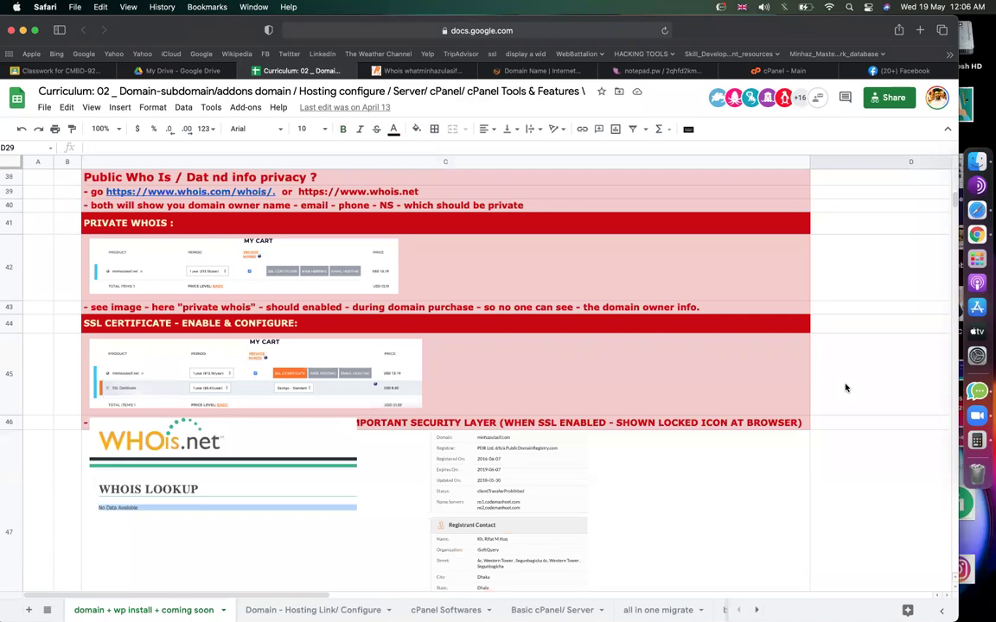
scroll(845, 388, down, 3)
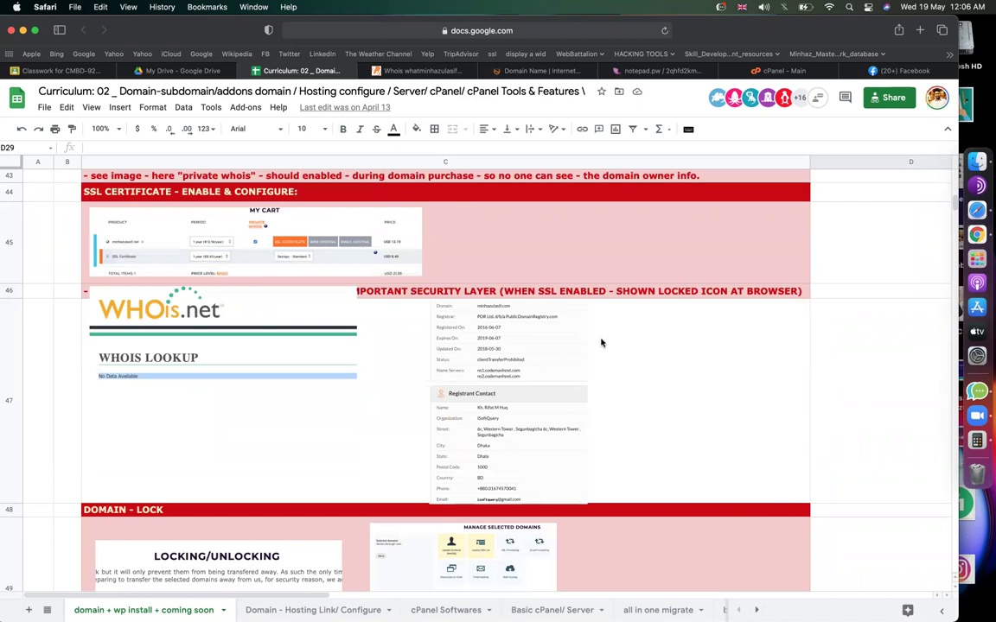
click(147, 337)
drag(147, 337, 147, 355)
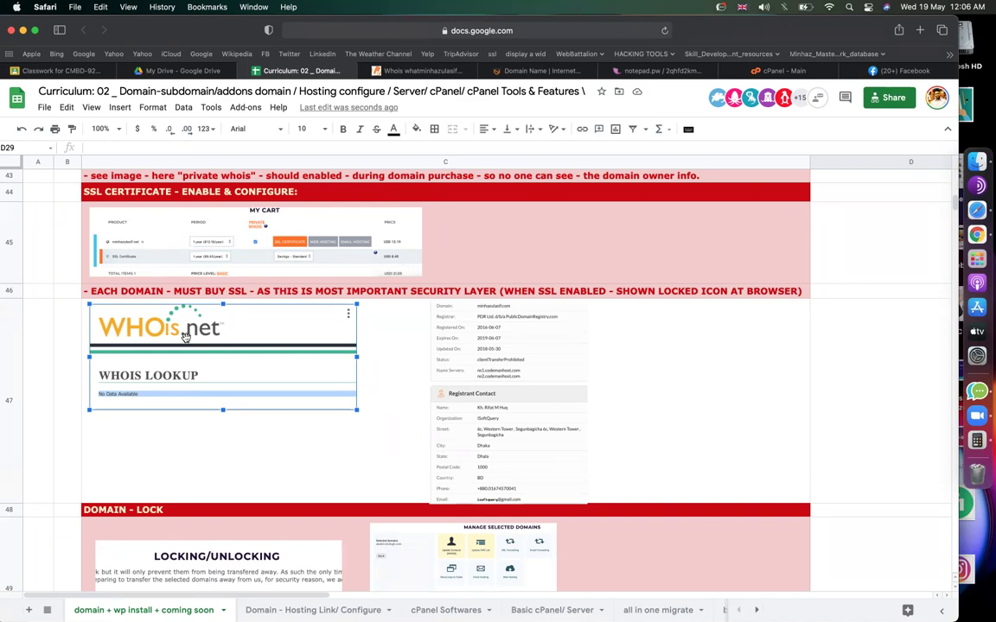
Scroll the curriculum sheet down to the email account section.
scroll(281, 348, down, 1)
scroll(282, 348, down, 8)
scroll(282, 349, right, 1)
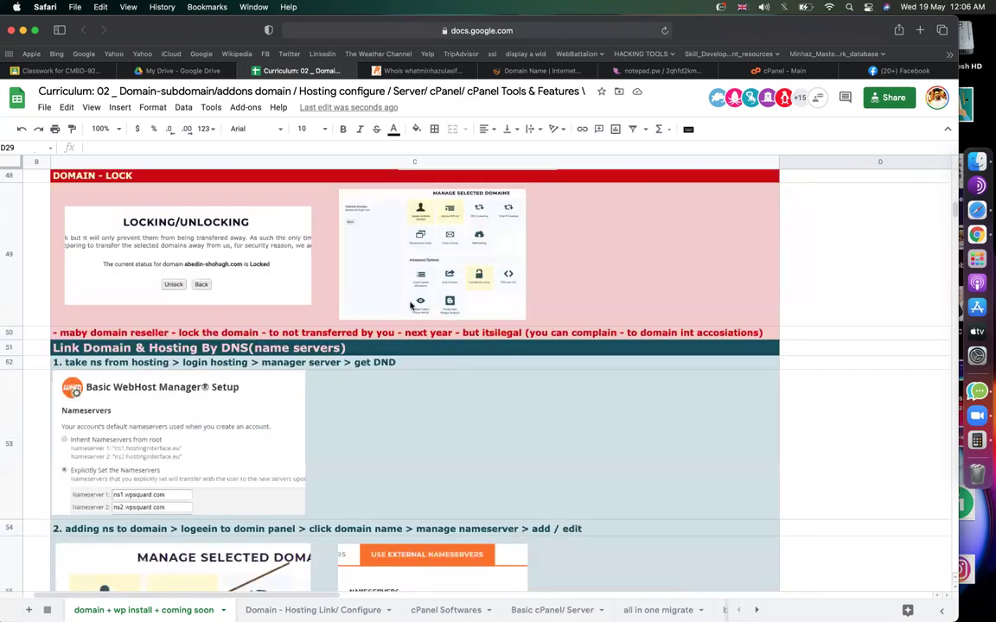
scroll(449, 296, up, 3)
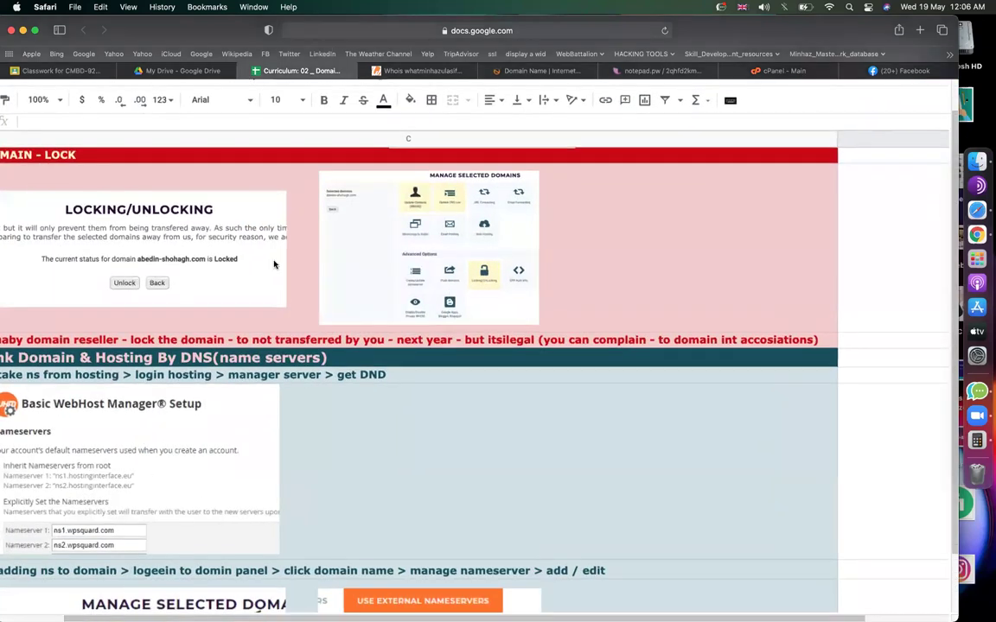
scroll(169, 265, left, 1)
scroll(169, 265, up, 3)
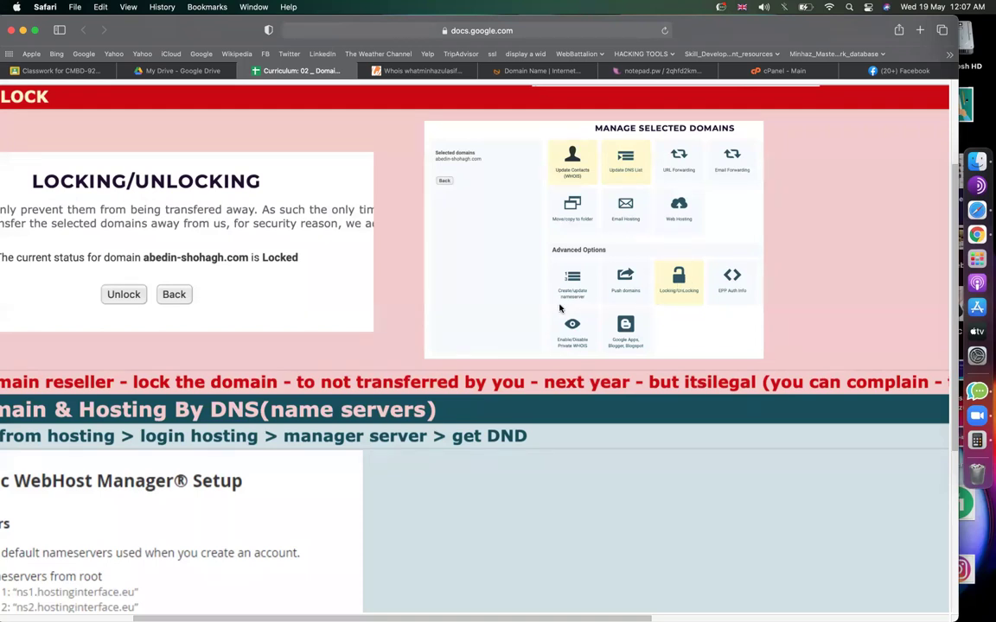
scroll(559, 309, down, 5)
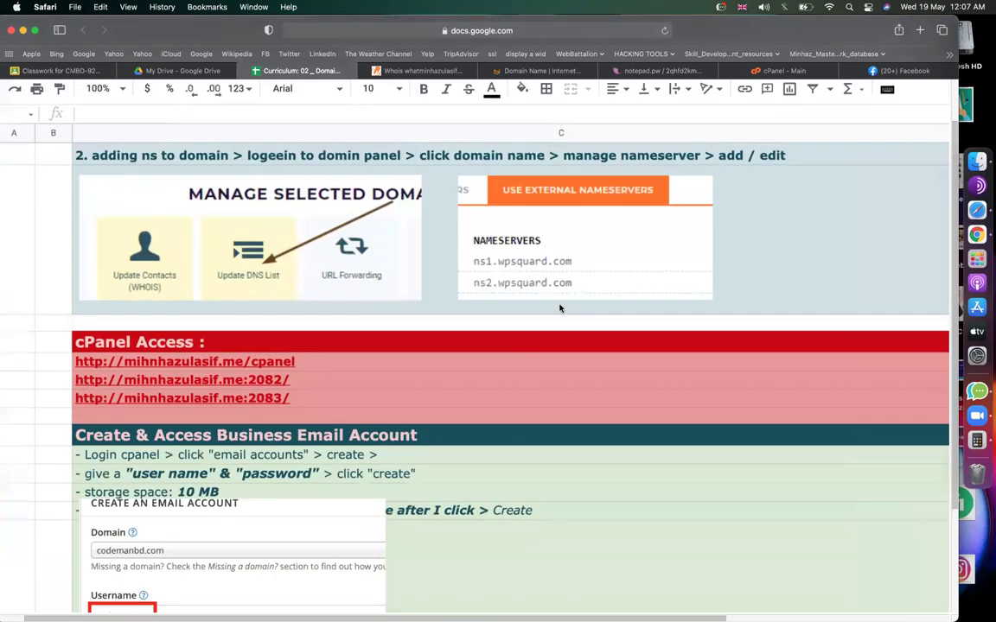
scroll(525, 360, down, 5)
scroll(524, 361, down, 5)
scroll(553, 294, up, 5)
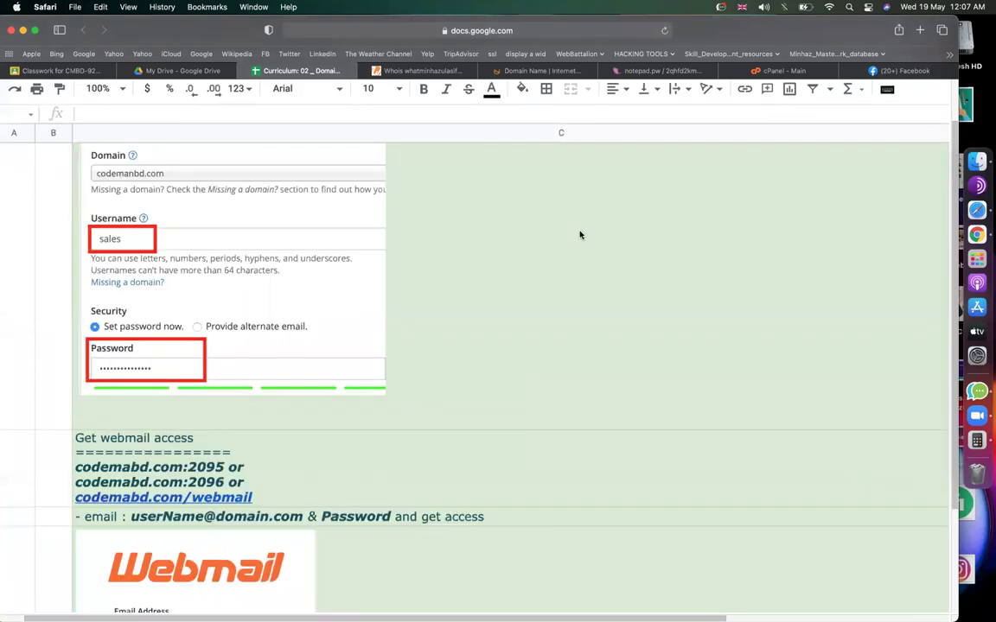
Scroll through the cPanel home page's tool sections, then return to the notepad.pw subdomain notes.
click(784, 70)
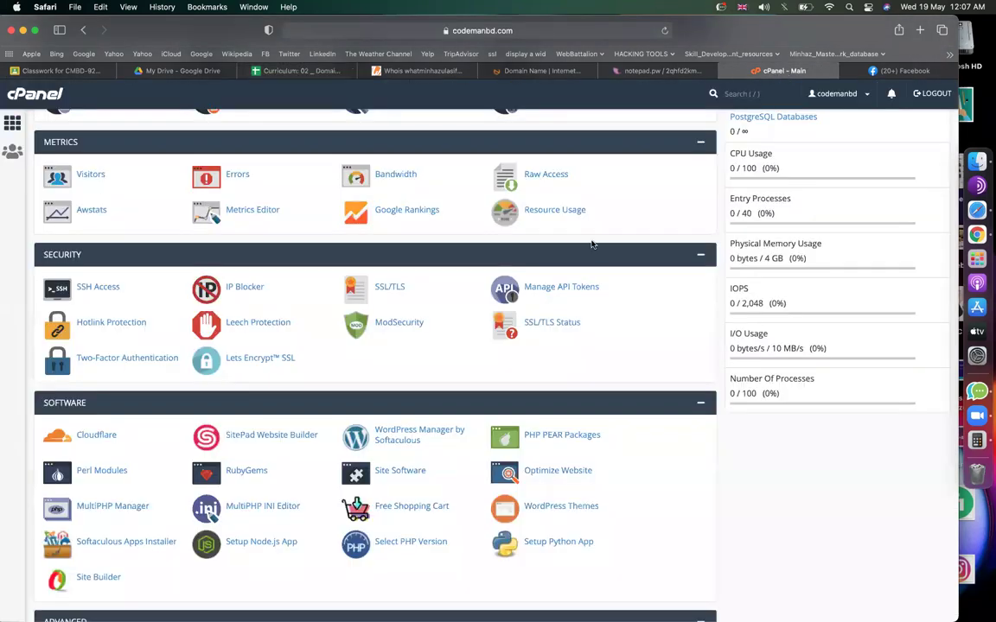
scroll(596, 244, up, 15)
scroll(591, 245, down, 5)
scroll(683, 268, down, 3)
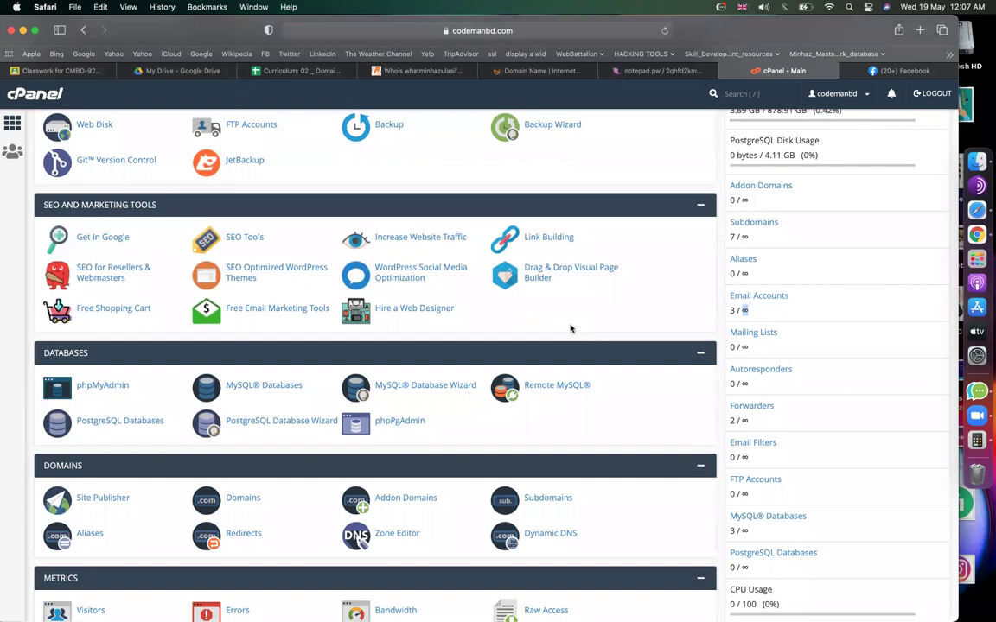
scroll(571, 328, up, 11)
scroll(571, 328, down, 9)
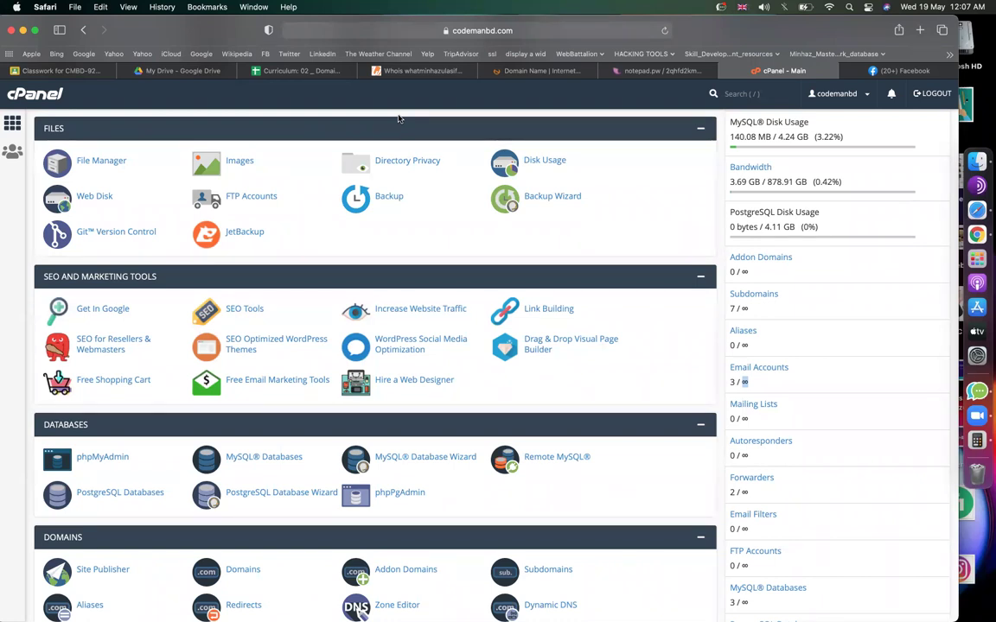
scroll(439, 332, up, 5)
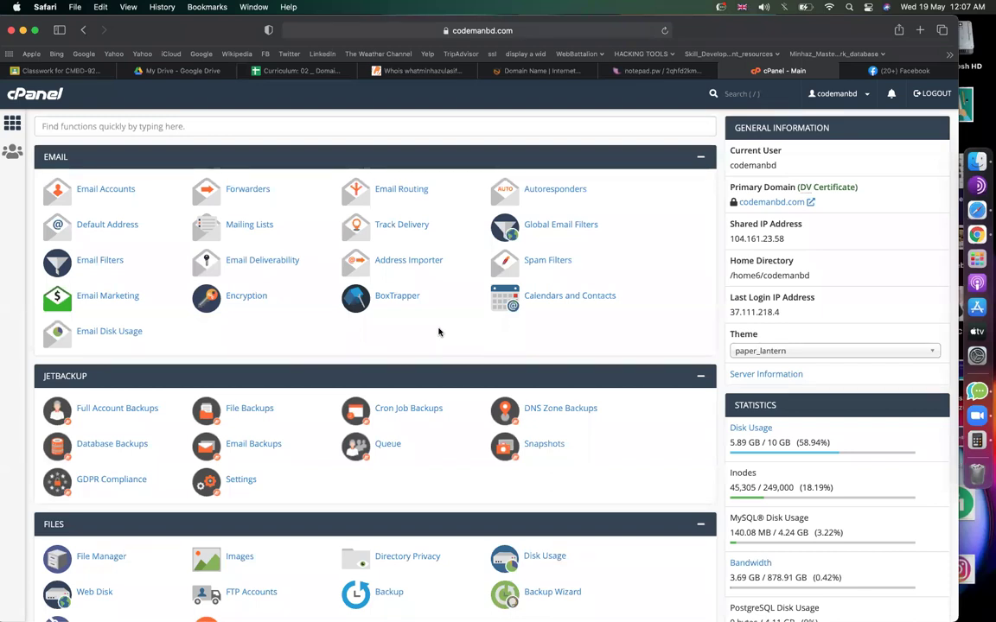
click(662, 70)
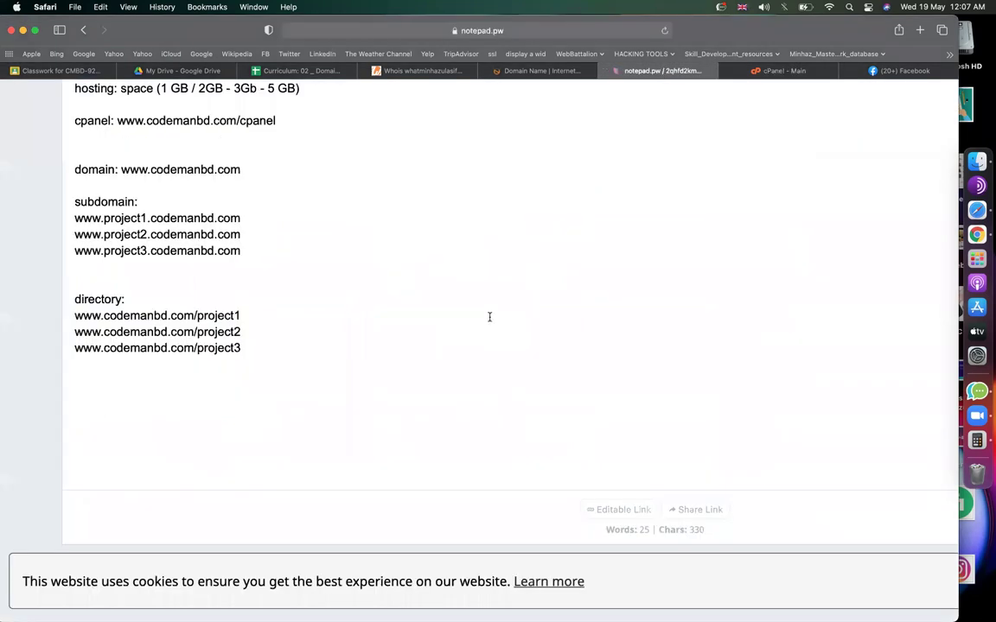
Type a first sample grameenphone.com e-mail address on a new line below the directory list.
click(401, 334)
key(Down)
key(Down)
key(Return)
key(Return)
key(Return)
text(grameenp)
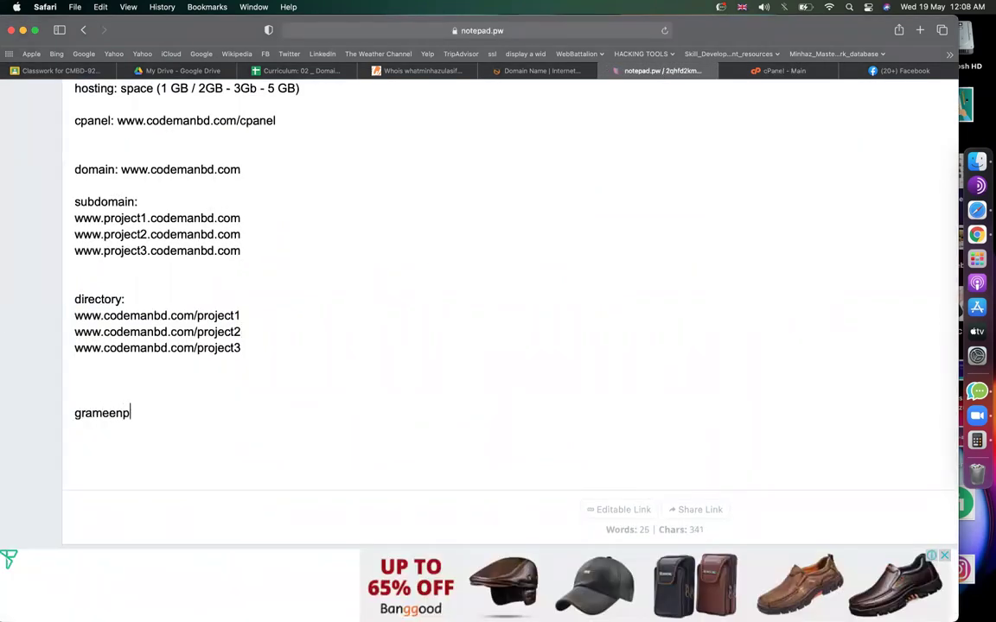
text(honecom)
click(144, 413)
text(.com)
click(71, 413)
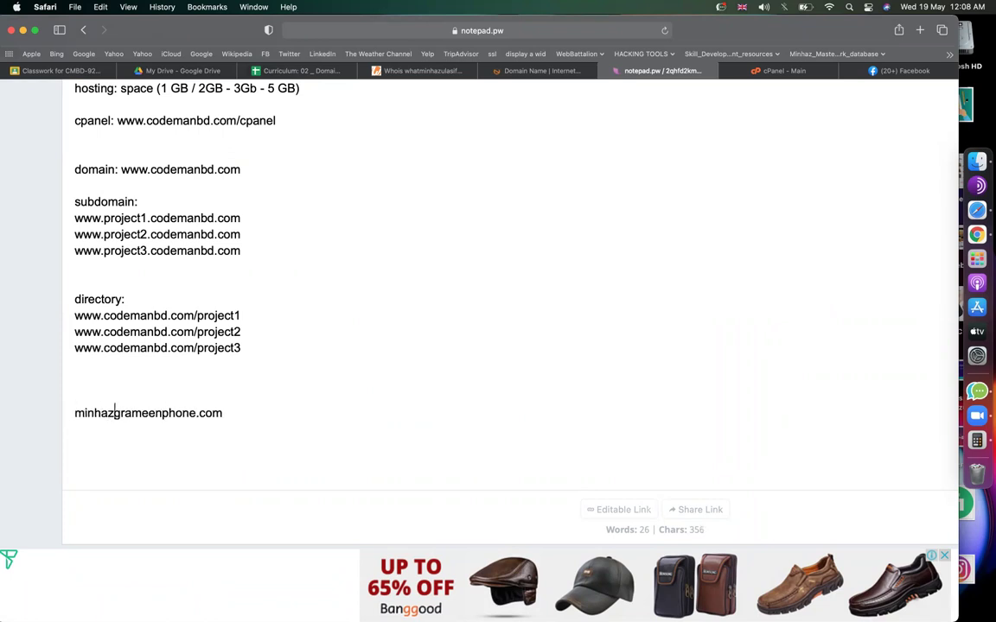
Duplicate that address on the next line and change its user part to robin.
click(316, 416)
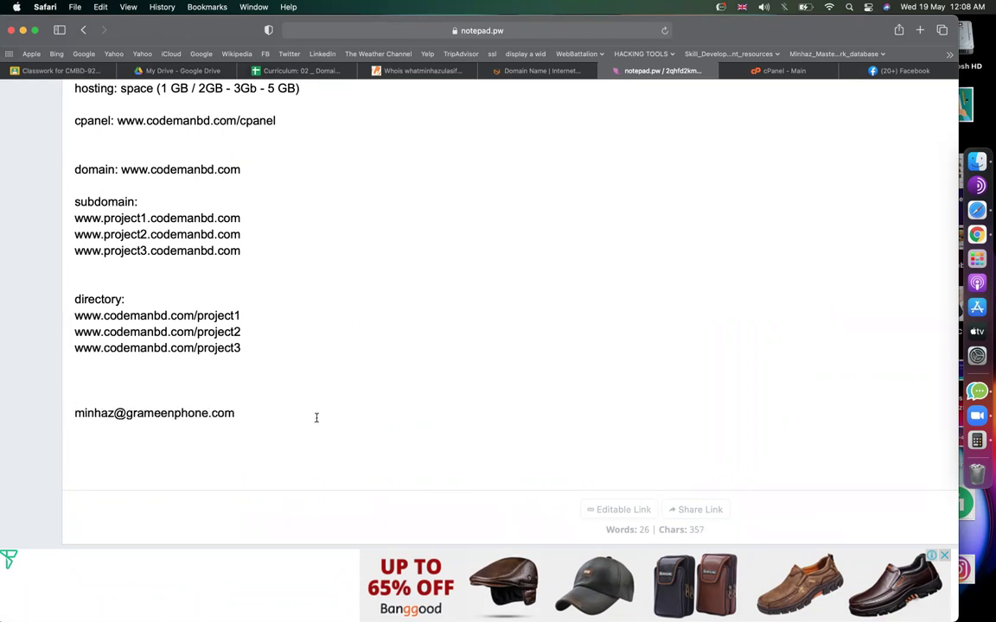
key(super+shift+Left)
key(super+c)
key(Right)
key(Return)
key(super+v)
double_click(115, 428)
click(269, 412)
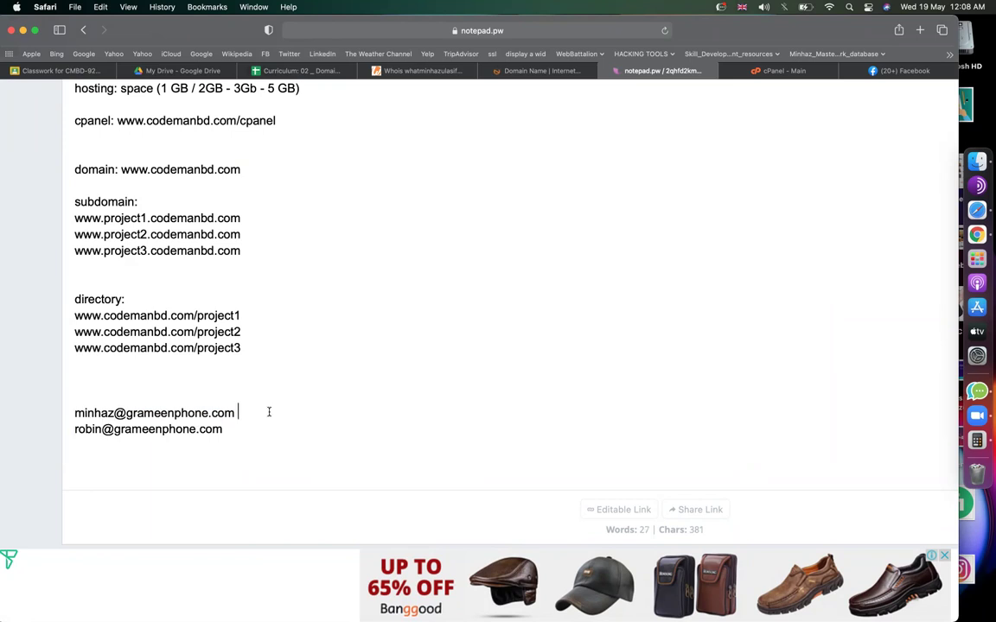
key(Return)
key(Return)
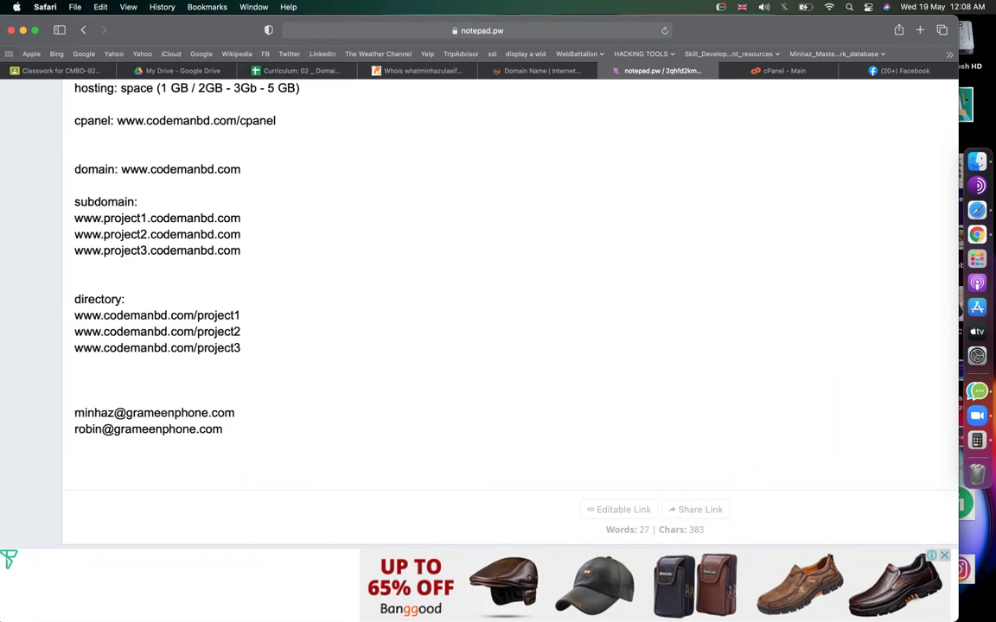
text(minhazulasifcom)
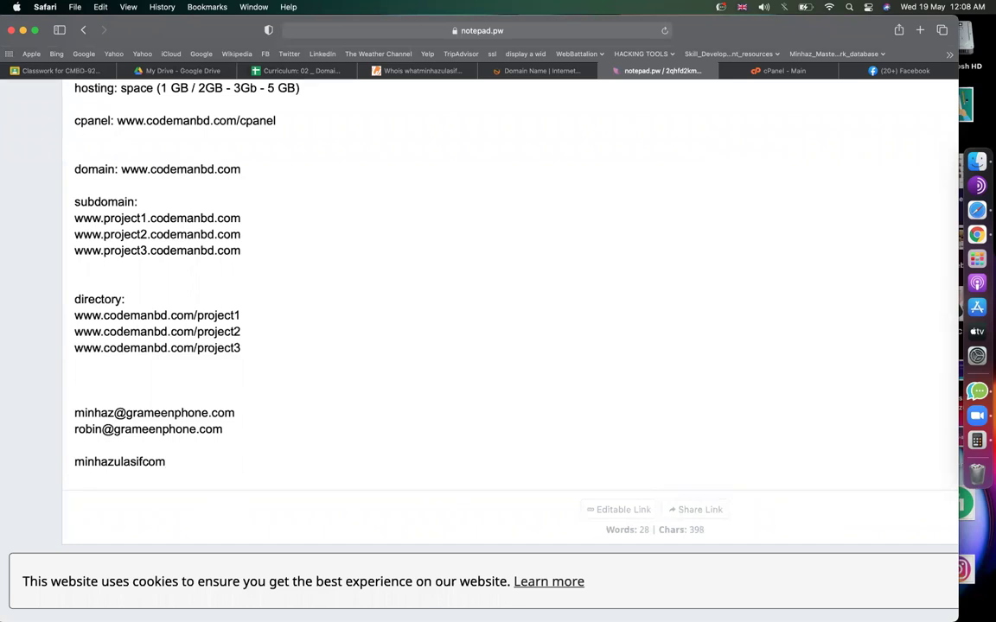
click(143, 462)
text(.com)
click(69, 463)
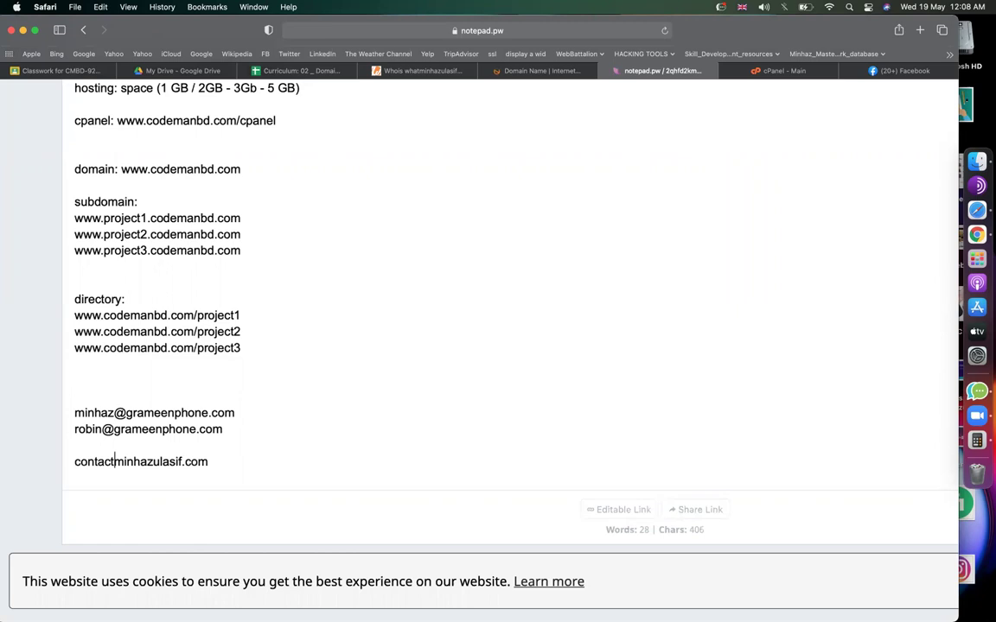
triple_click(67, 460)
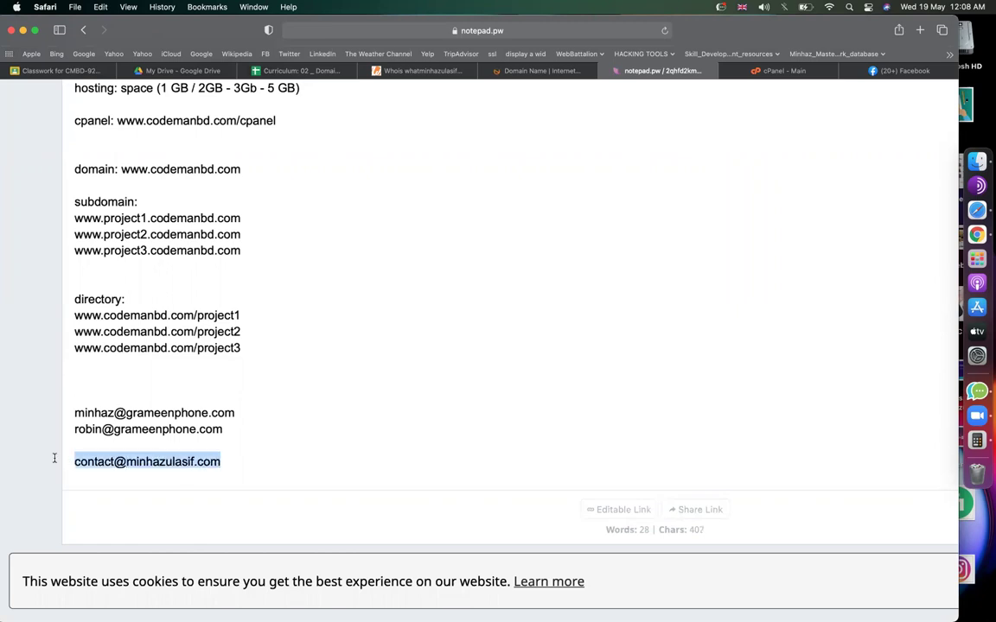
click(131, 462)
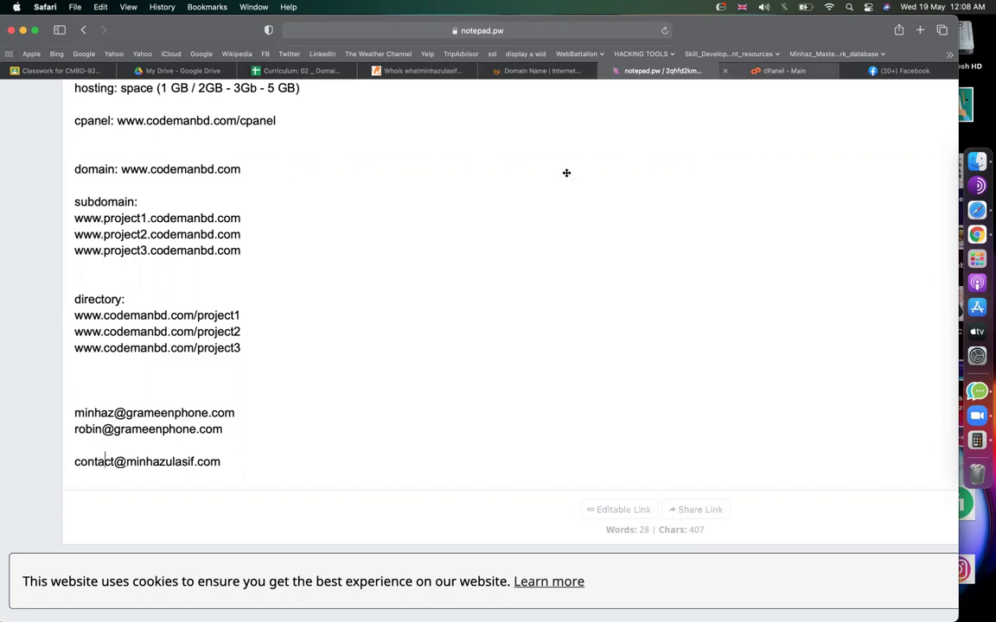
key(ctrl+Tab)
click(125, 191)
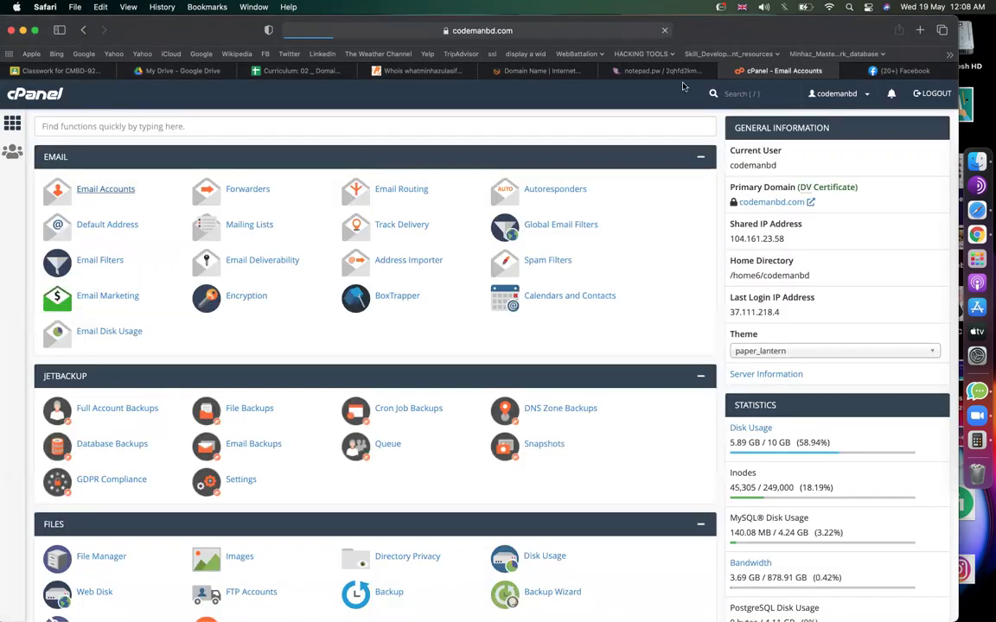
click(605, 69)
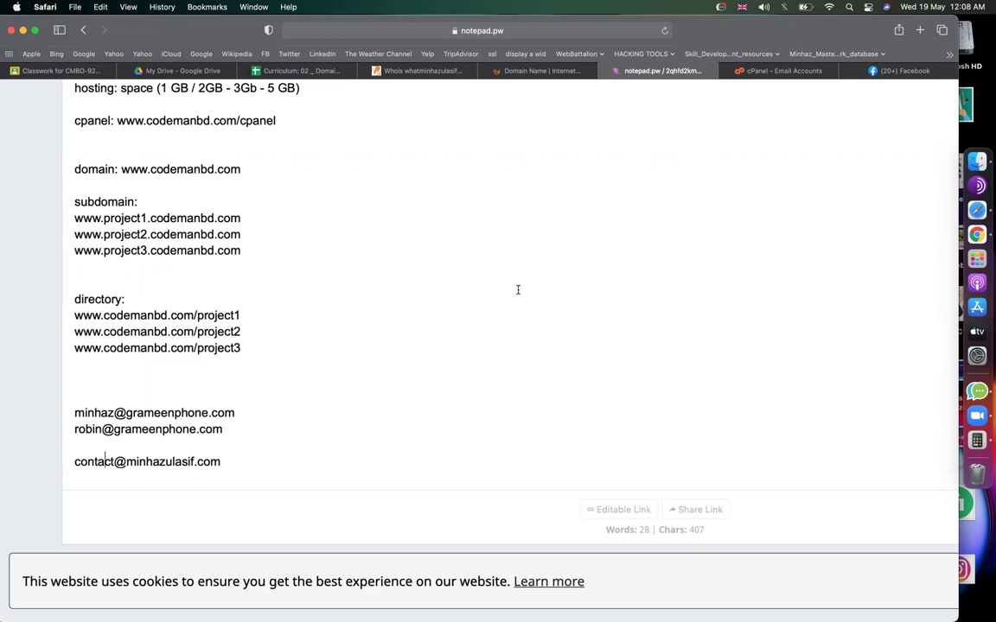
click(788, 73)
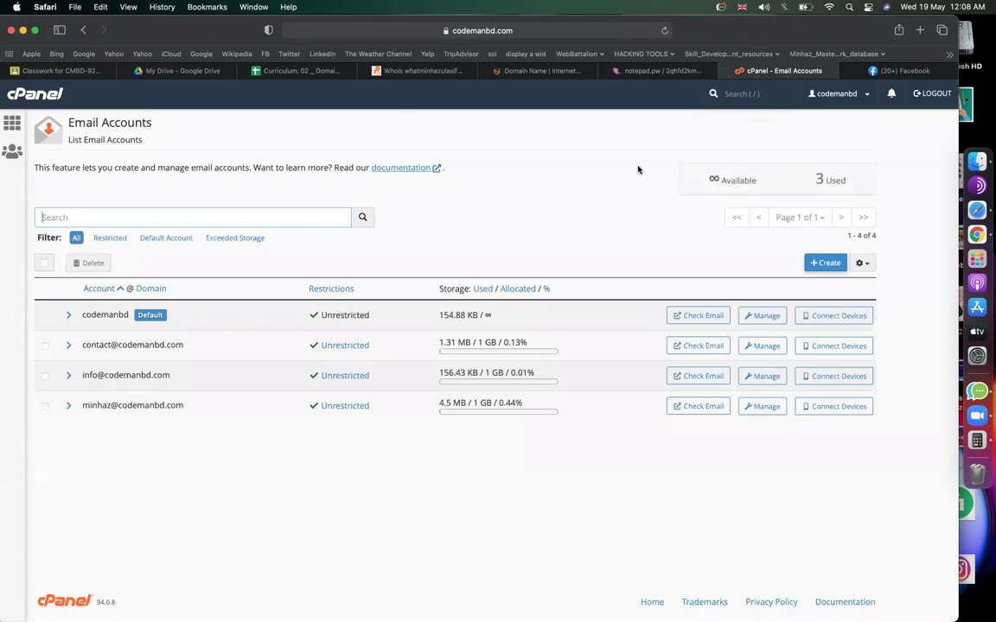
drag(720, 178, 710, 178)
click(822, 266)
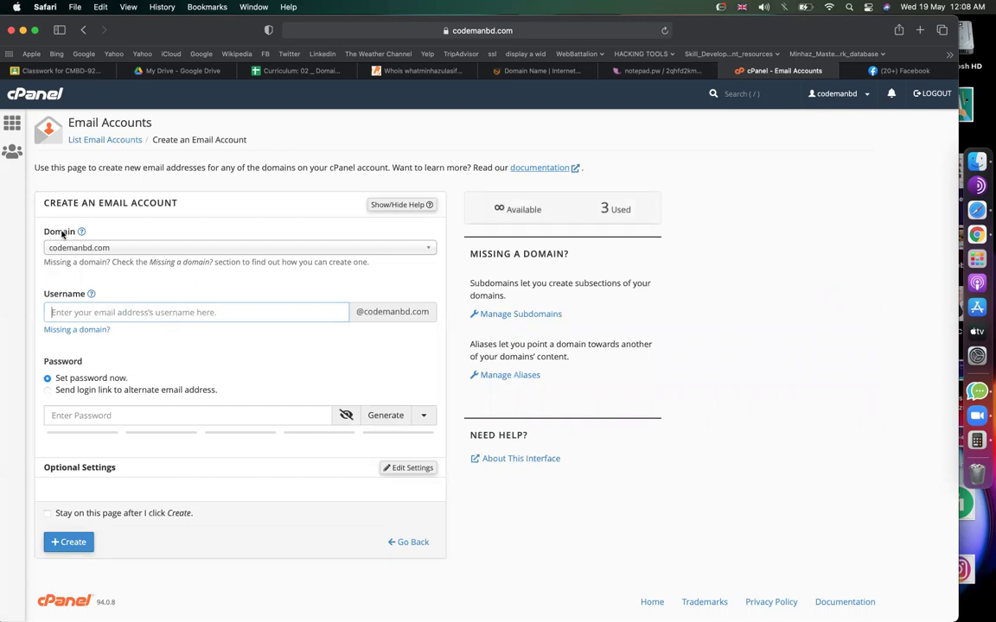
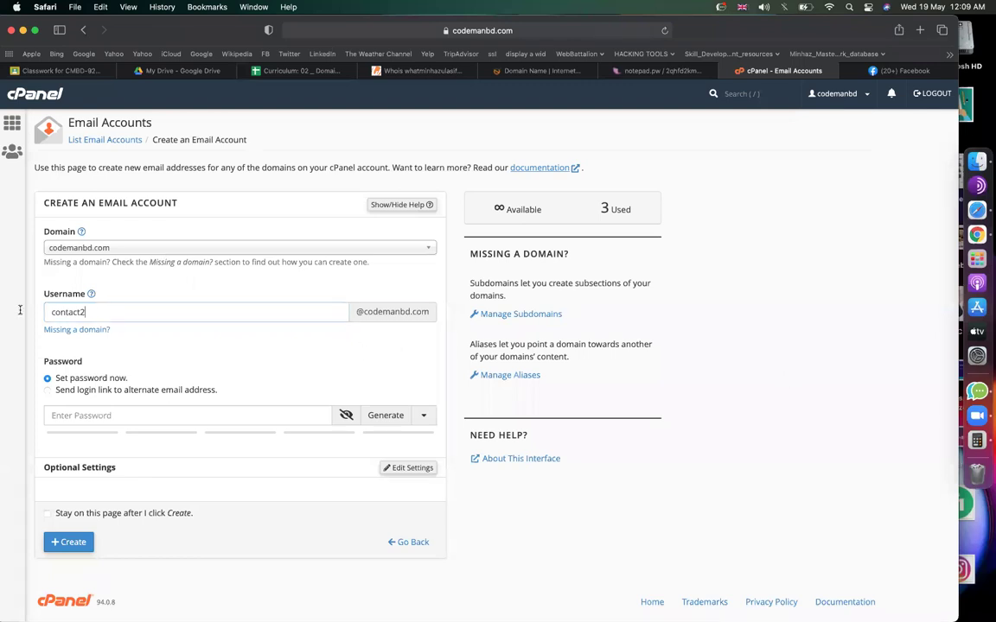
double_click(161, 318)
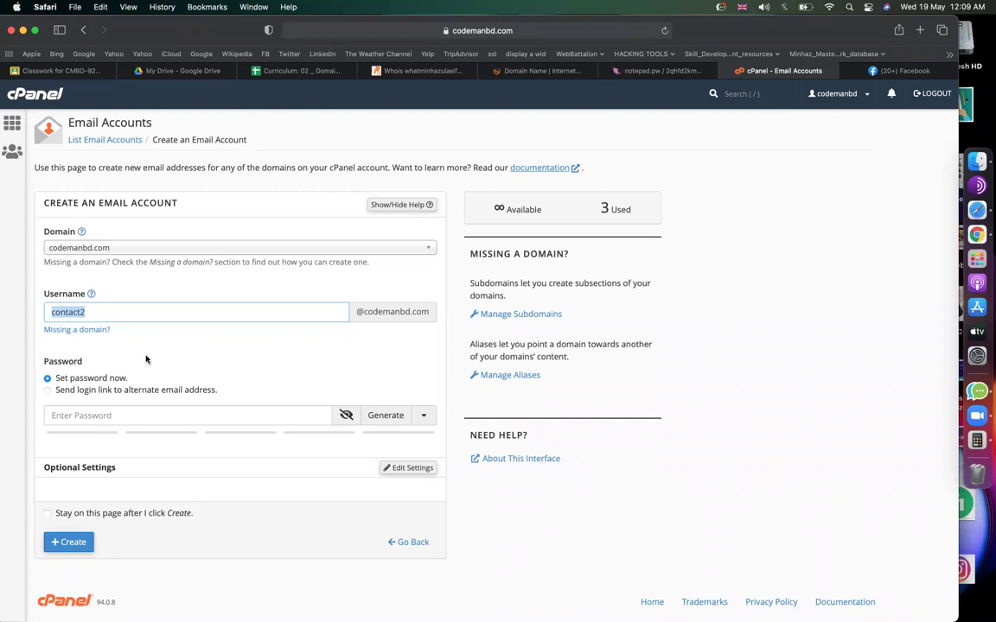
click(68, 420)
key(super+v)
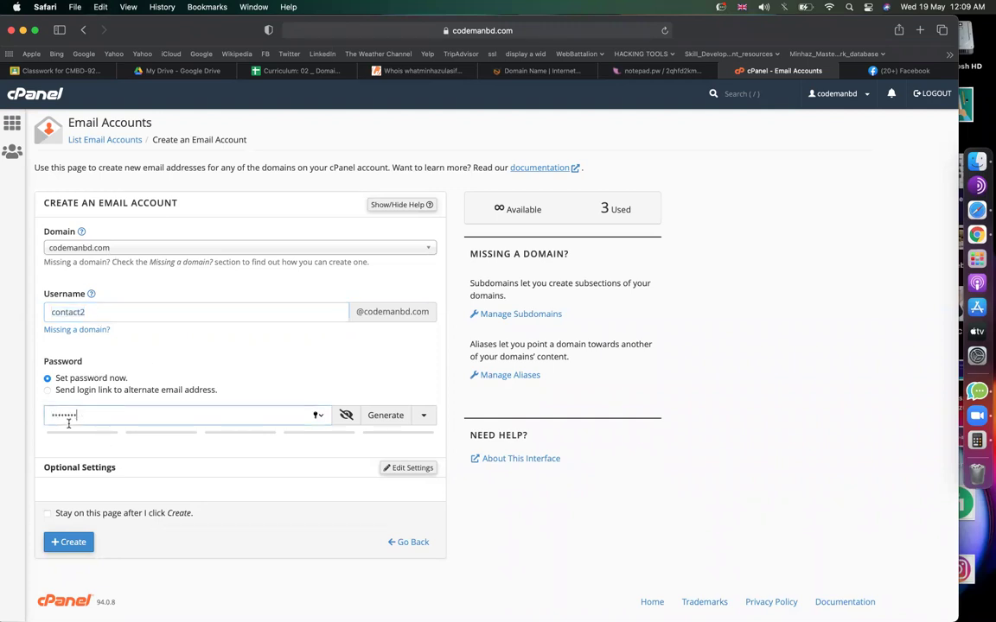
text(••••)
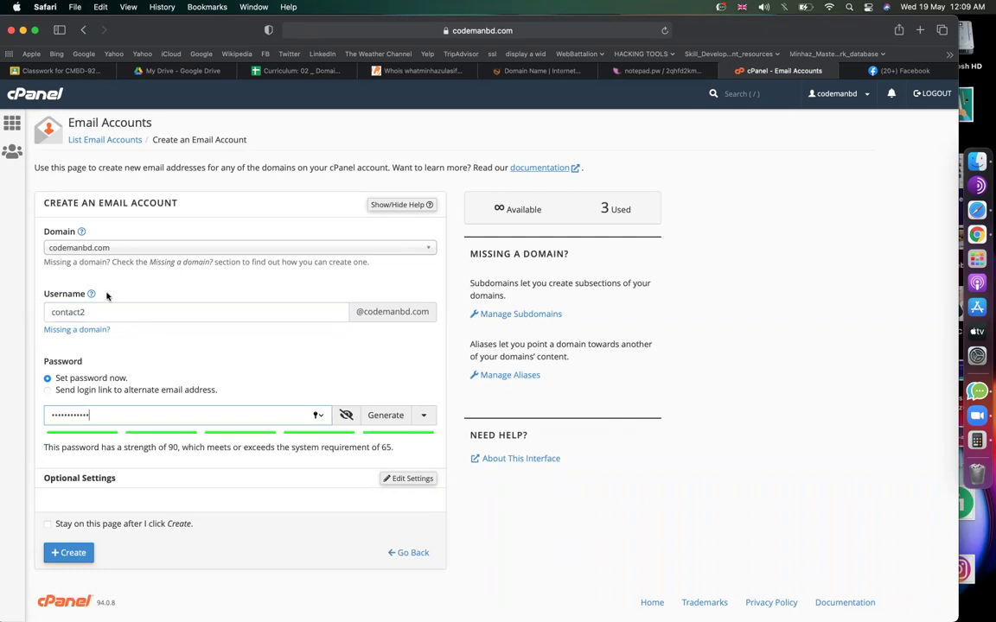
click(75, 552)
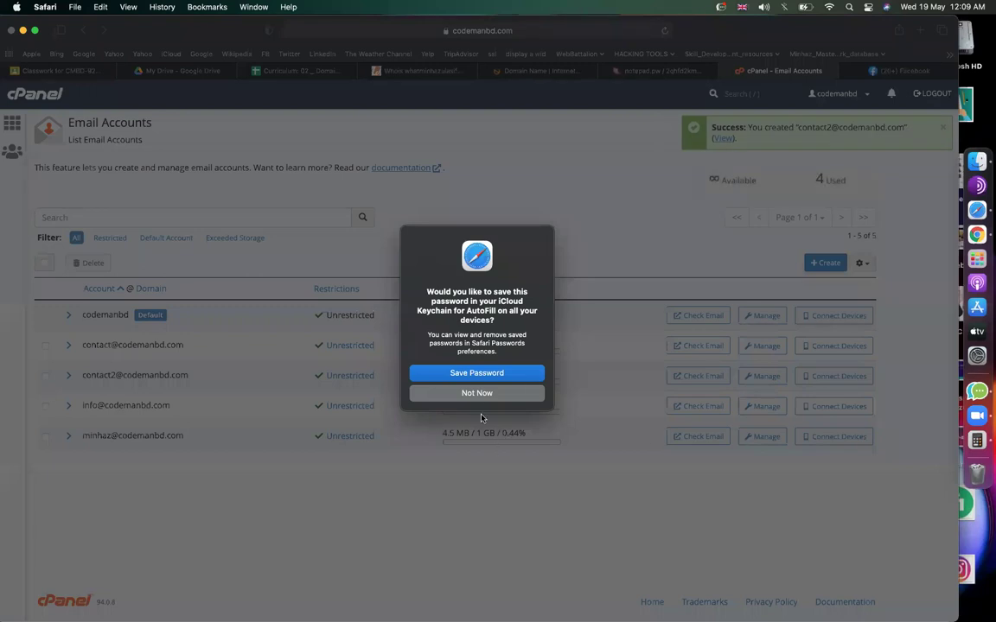
click(475, 394)
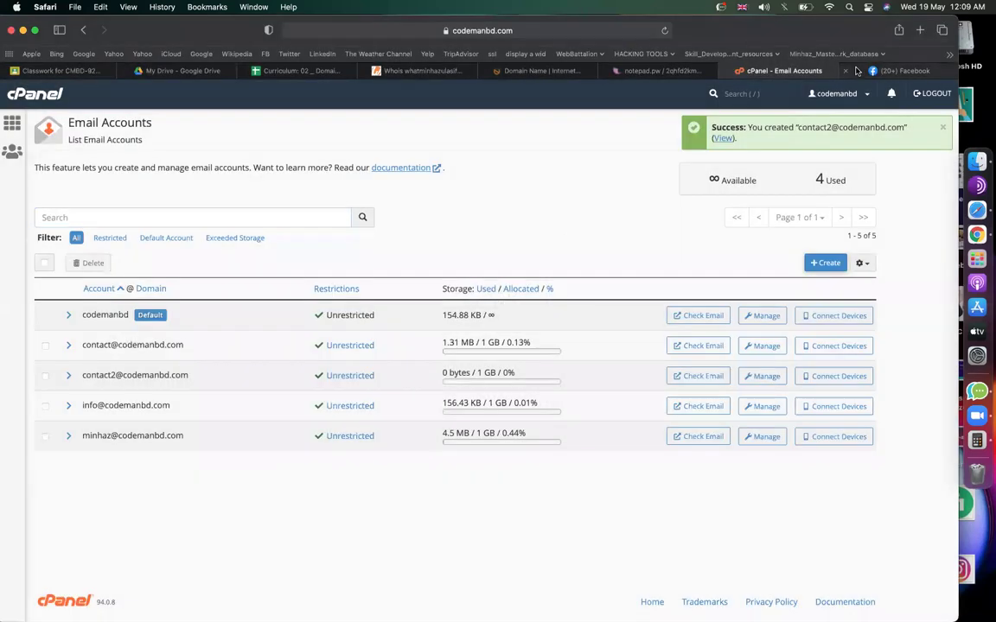
click(661, 71)
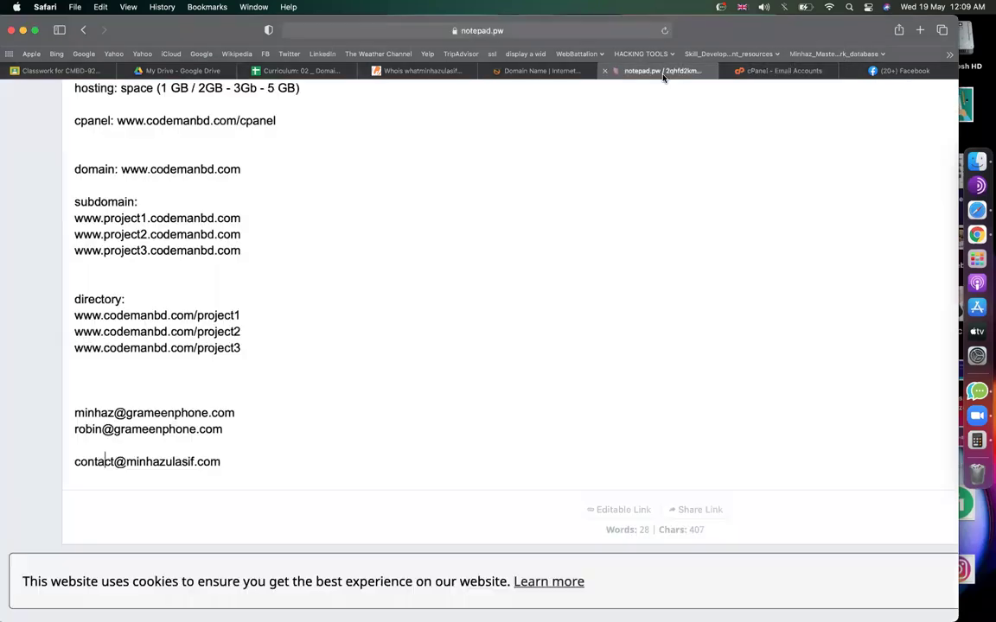
click(419, 283)
scroll(419, 283, up, 2)
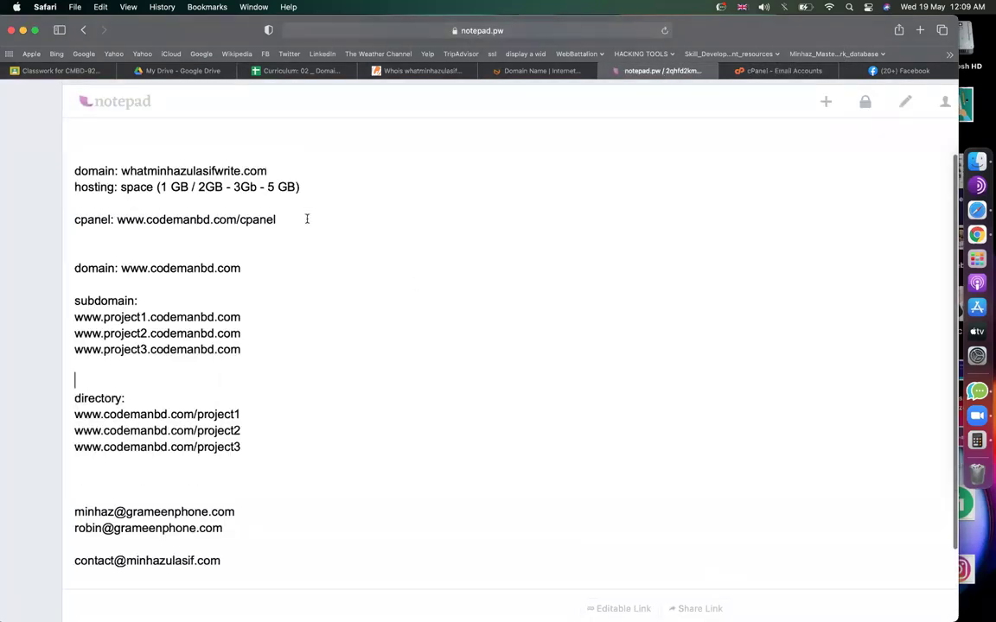
key(Return)
text(webmail:)
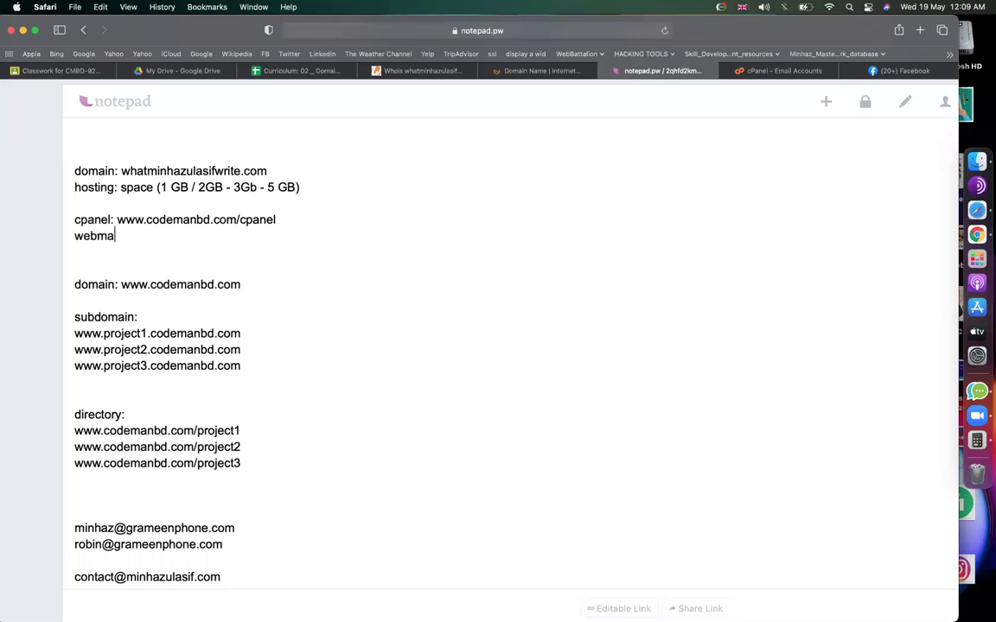
drag(116, 219, 278, 219)
click(120, 236)
key(super+v)
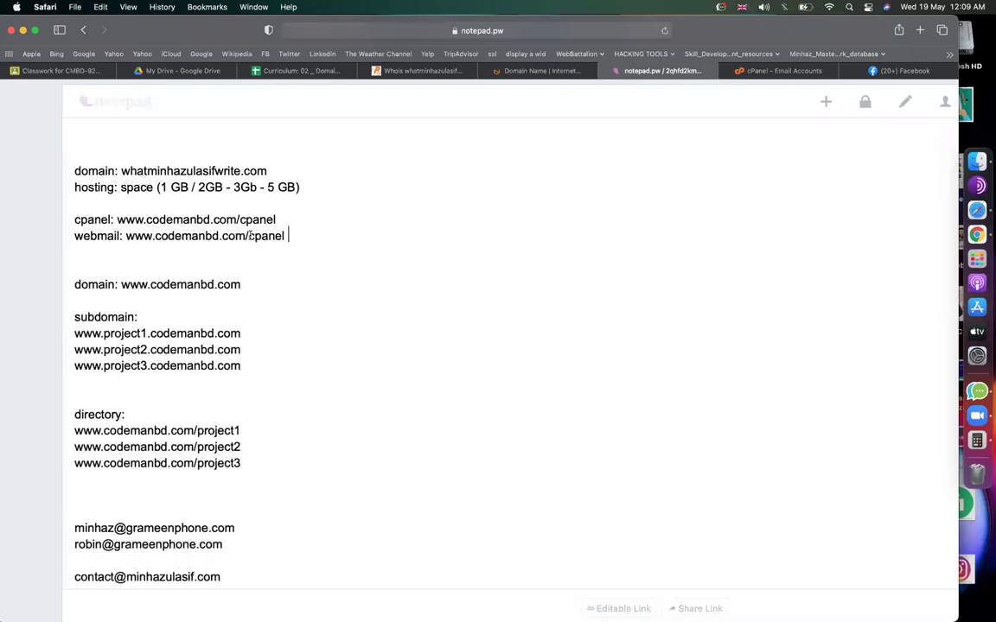
double_click(250, 235)
text(webmail)
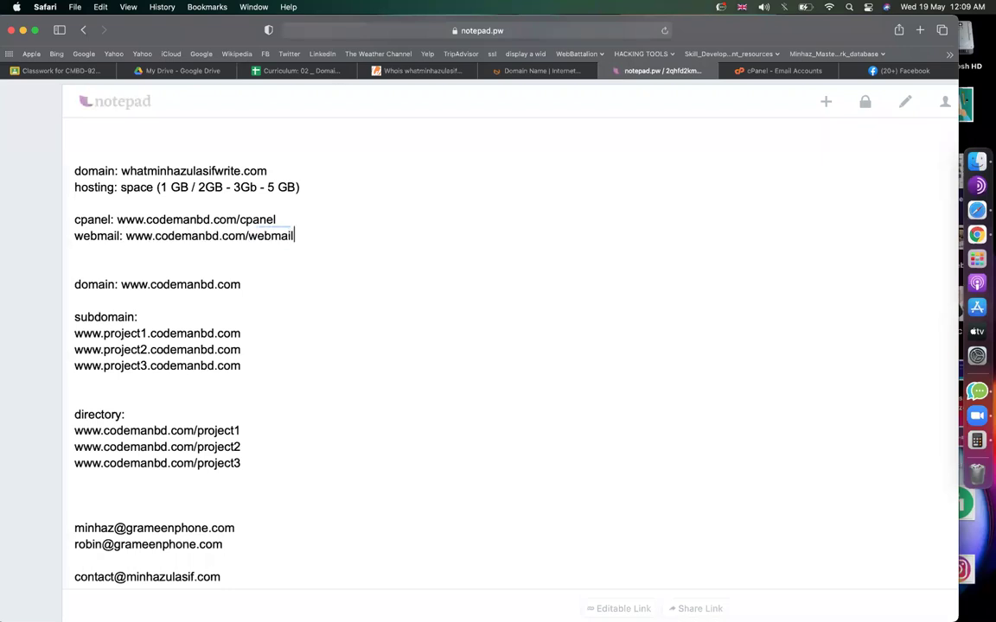
Copy the webmail address and paste it into a new browser tab.
drag(126, 236, 293, 236)
key(super+c)
key(super+t)
key(super+v)
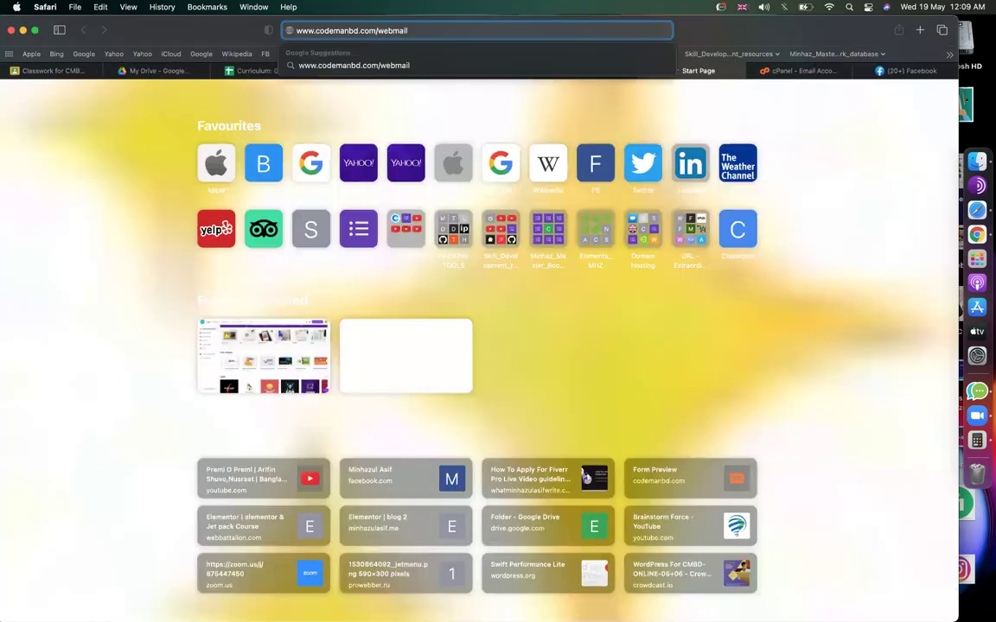
key(Return)
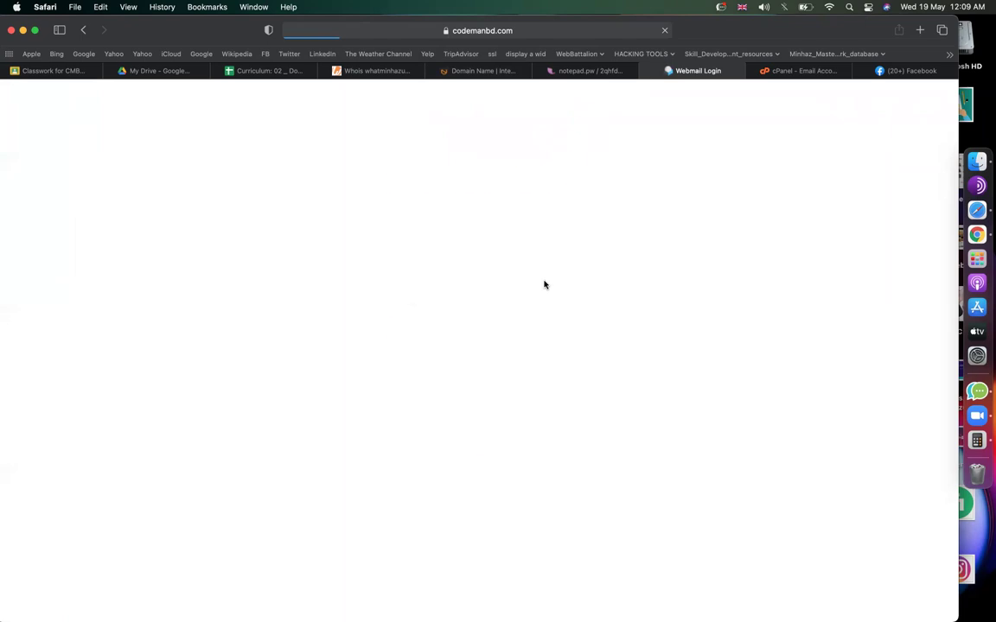
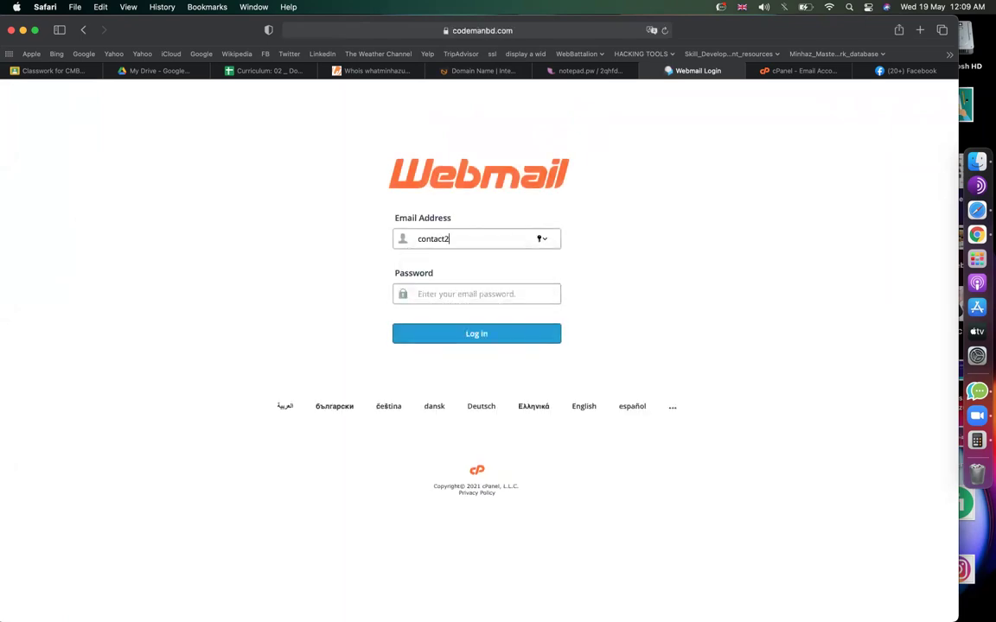
double_click(432, 239)
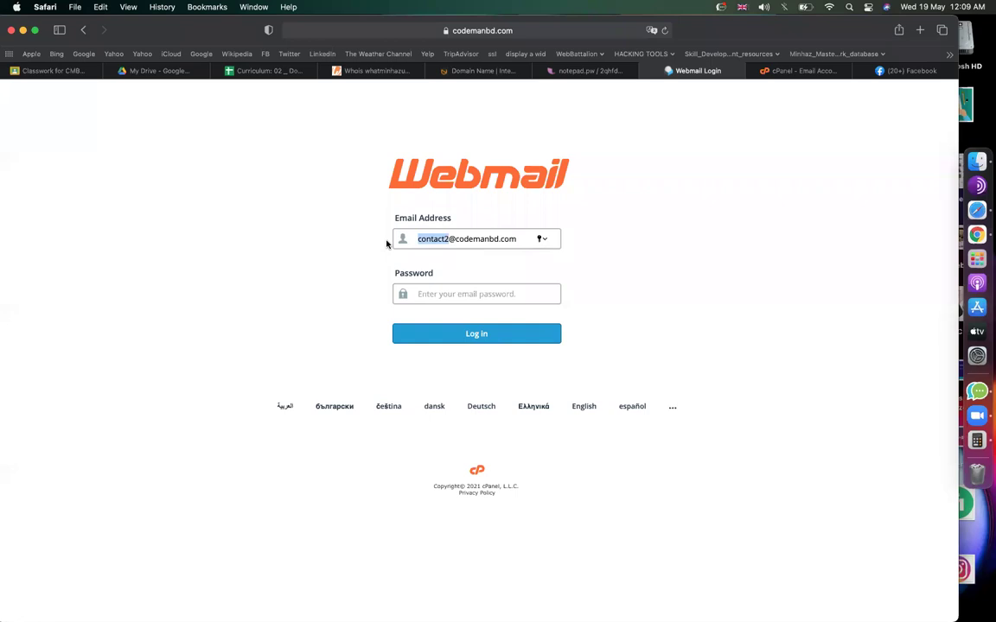
click(444, 295)
text(************)
click(458, 337)
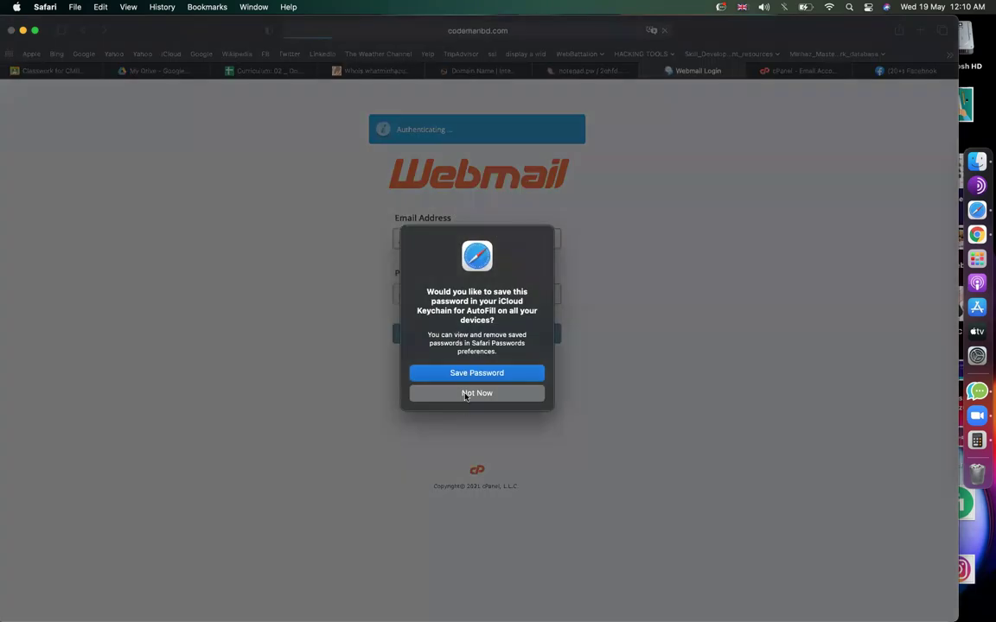
click(465, 394)
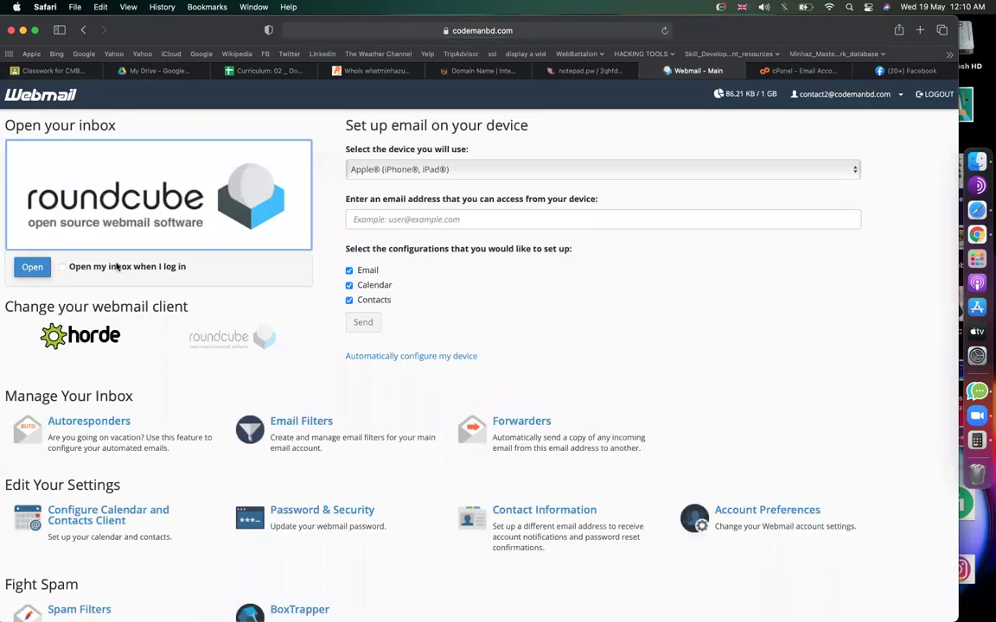
In Roundcube, send the owner's Gmail address a message with subject 'hi' and body 'hi'.
click(34, 268)
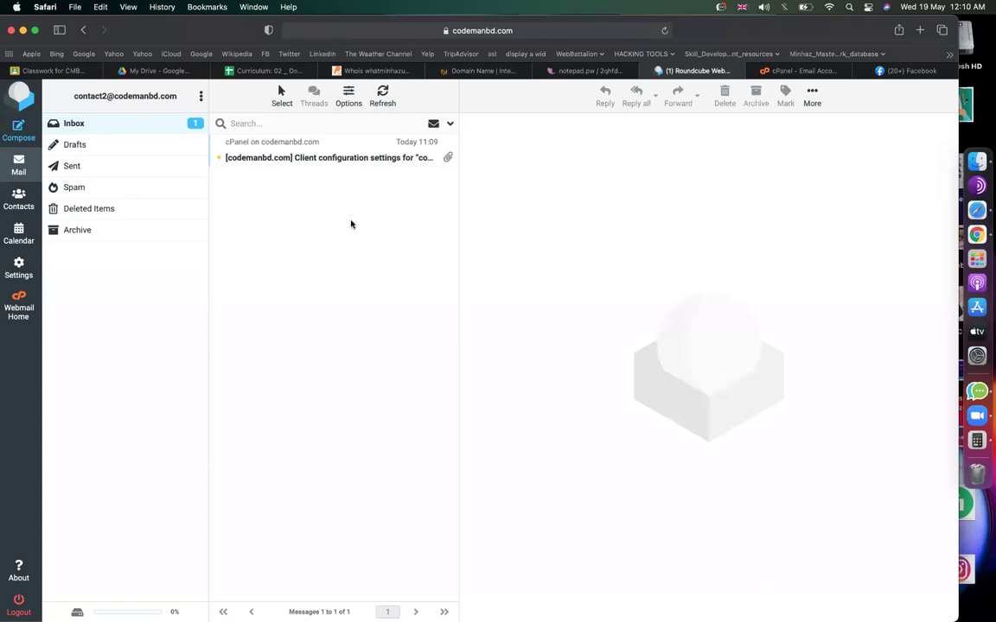
click(21, 126)
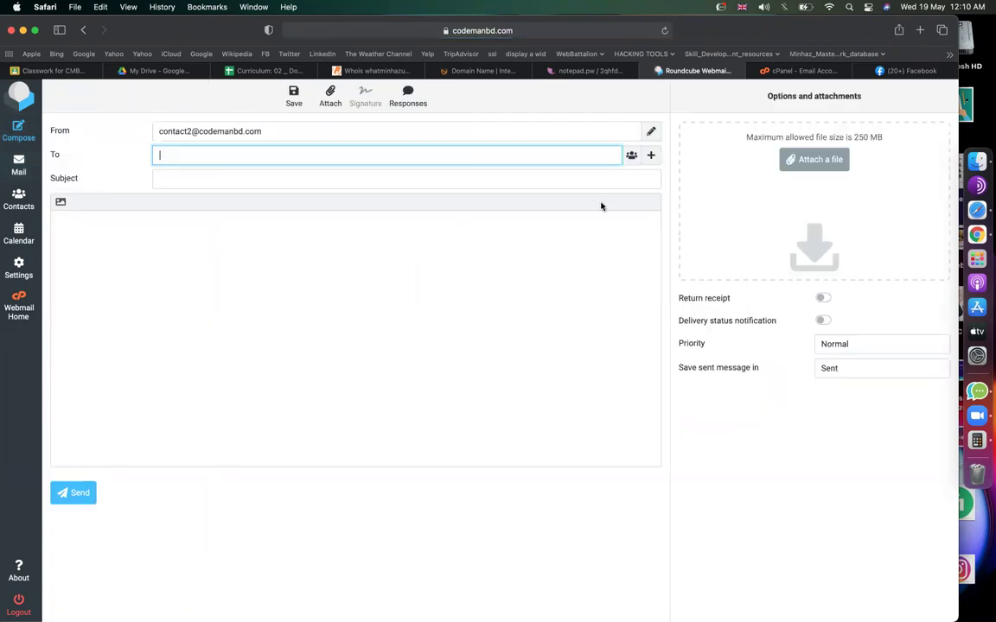
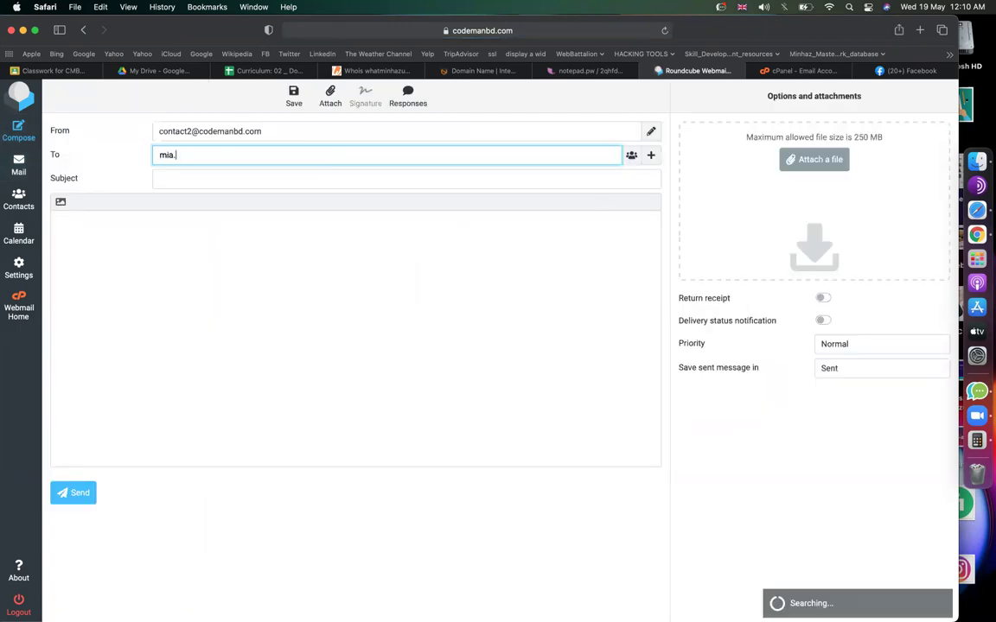
click(282, 184)
text(hi)
click(320, 267)
text(hi)
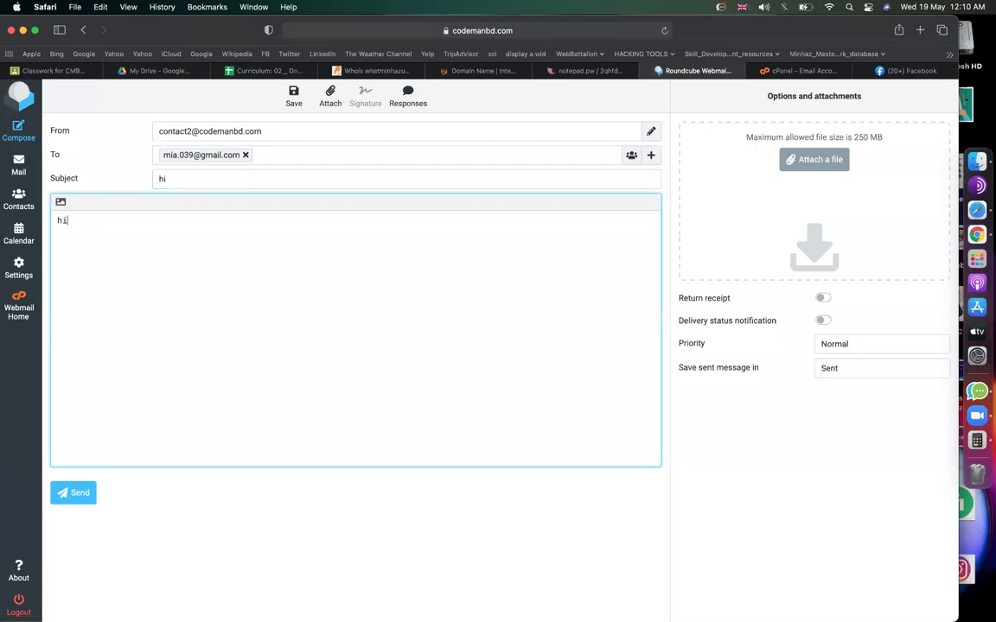
click(63, 501)
click(786, 71)
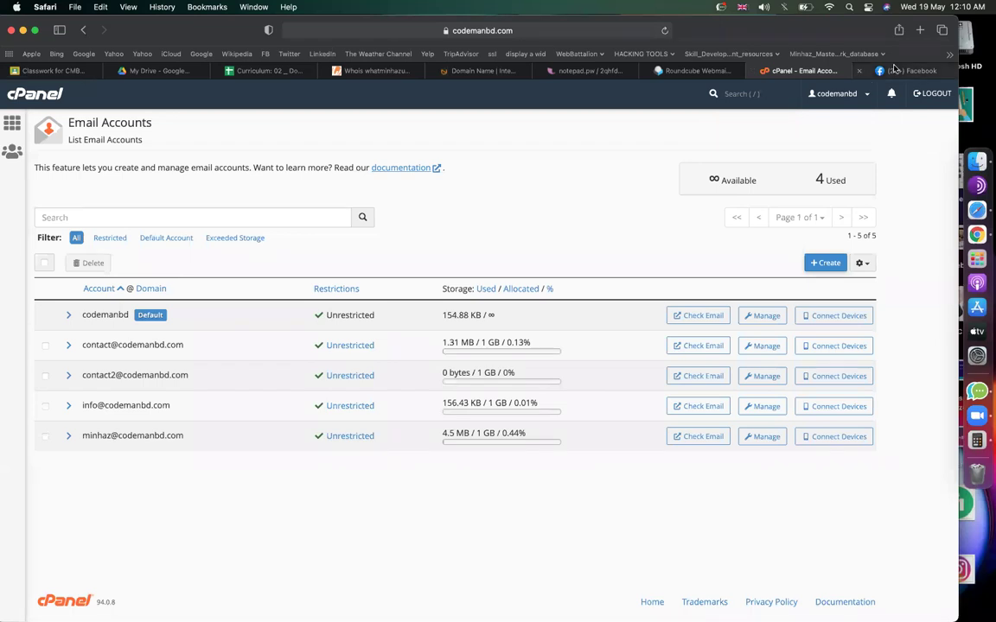
Load Gmail in the last browser tab and refresh the inbox.
click(908, 71)
click(588, 28)
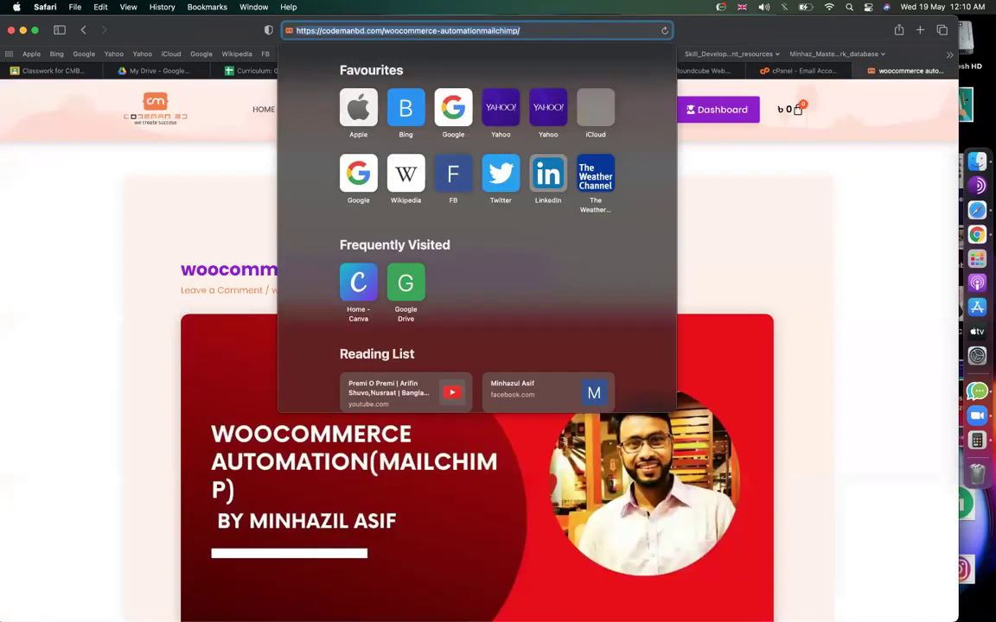
text(gmail.com)
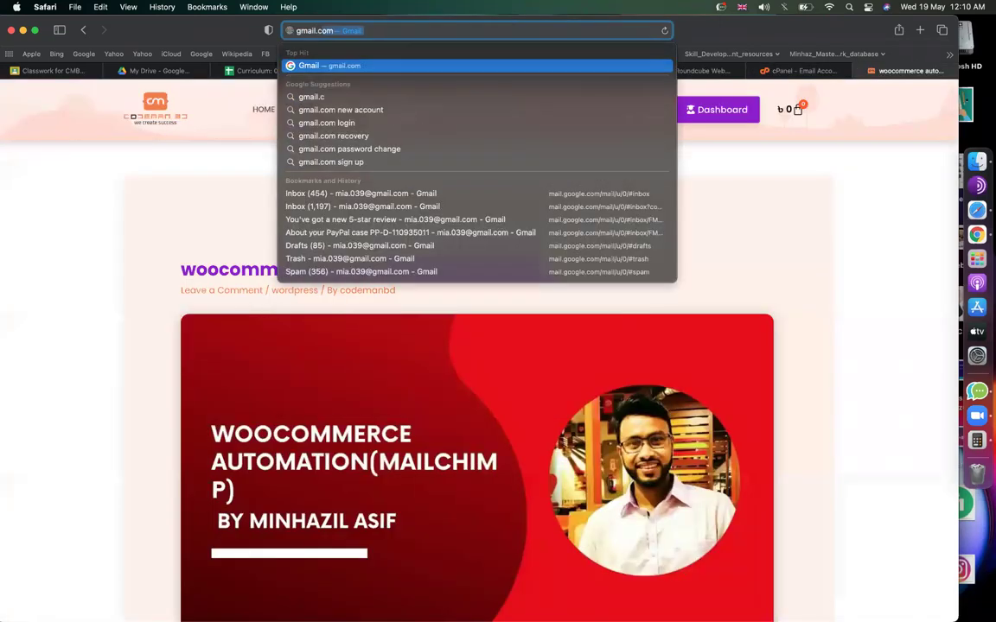
key(Return)
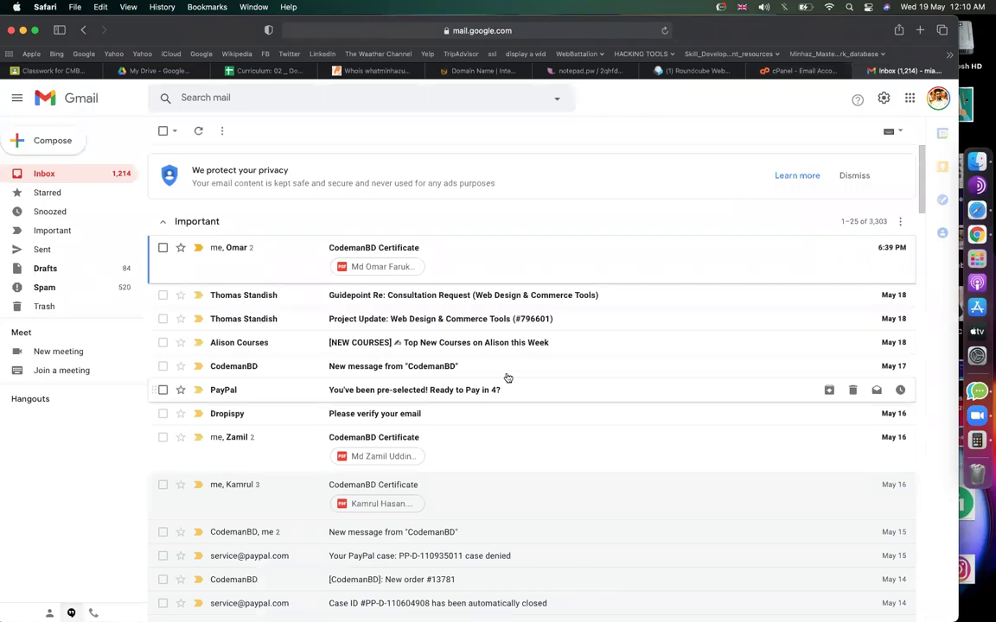
scroll(519, 315, down, 5)
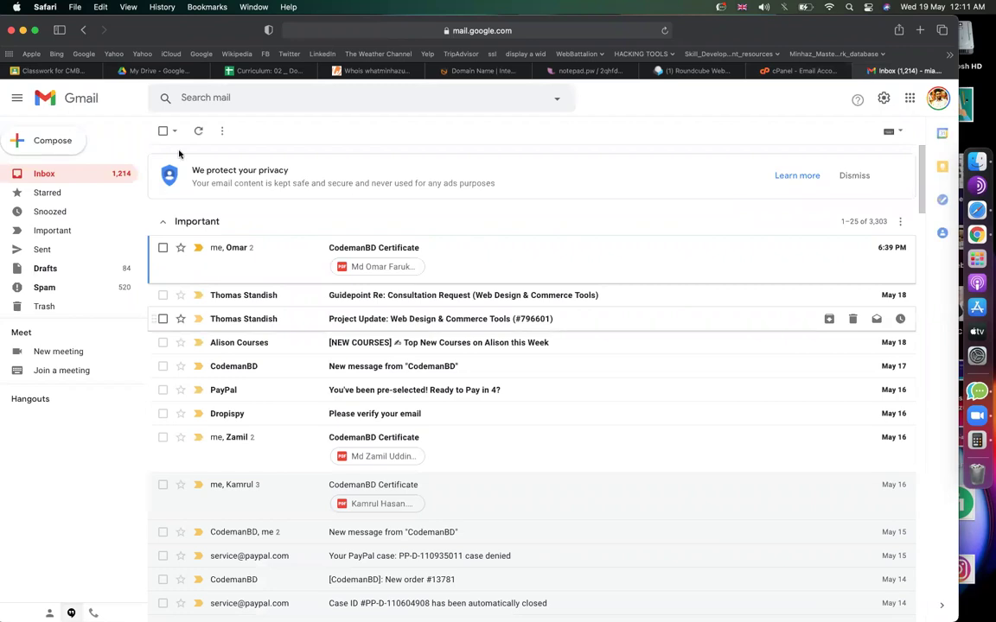
click(198, 131)
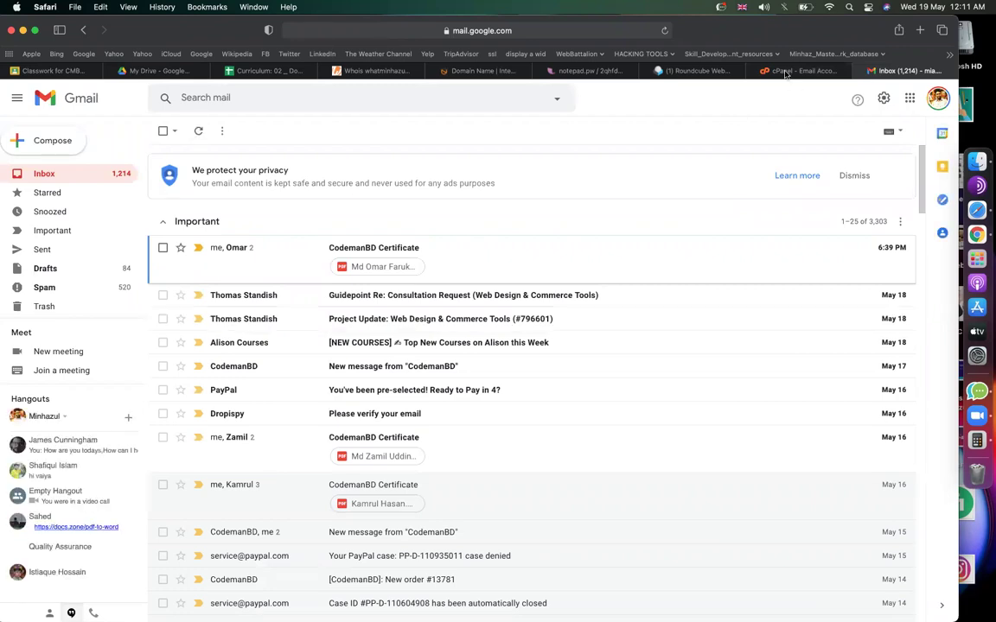
Return cPanel from the Email Accounts list to its home page.
mouse_move(784, 73)
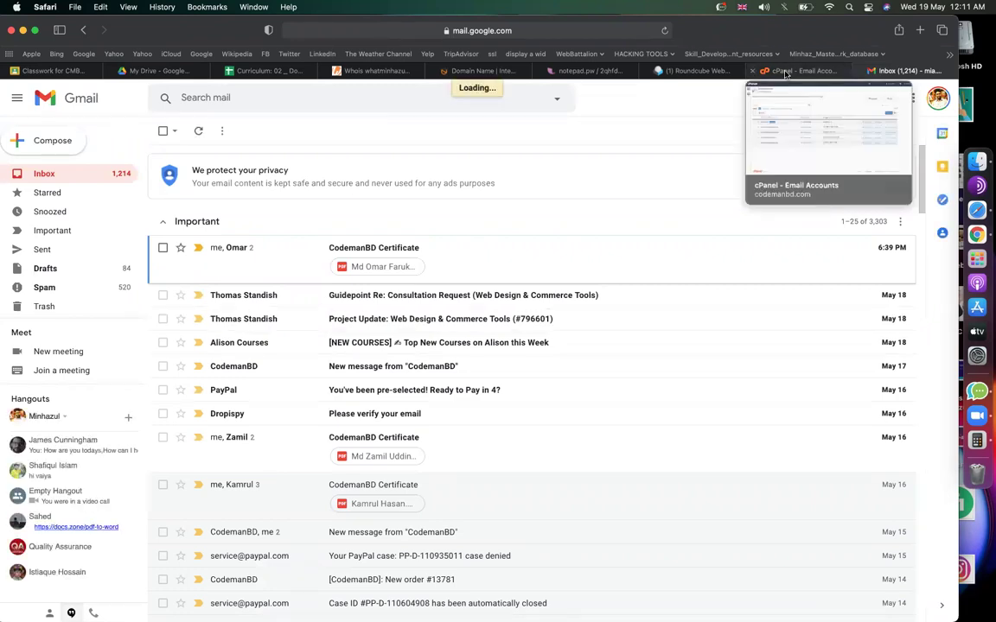
click(785, 74)
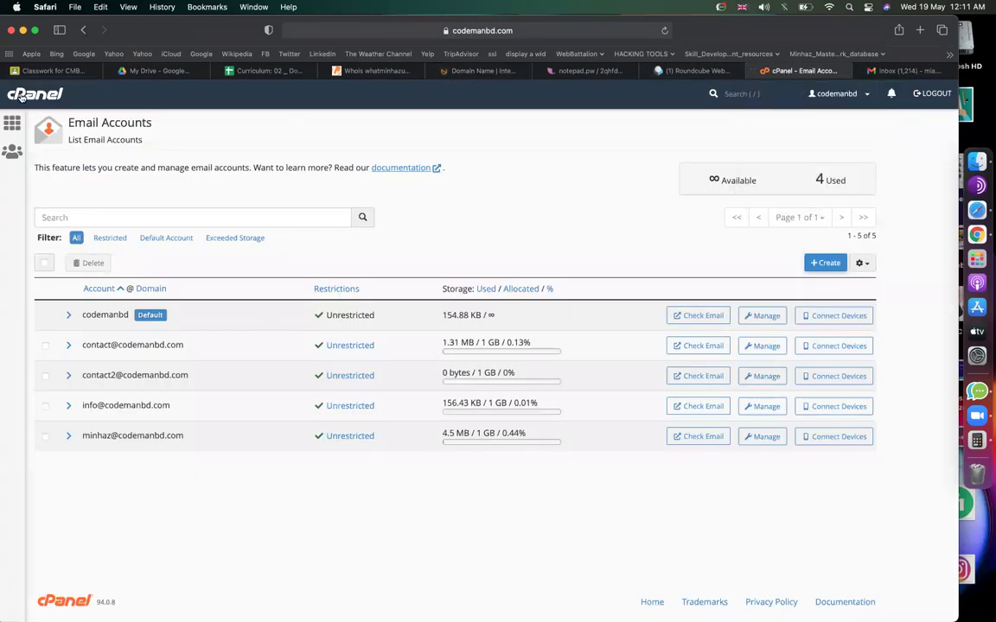
click(891, 71)
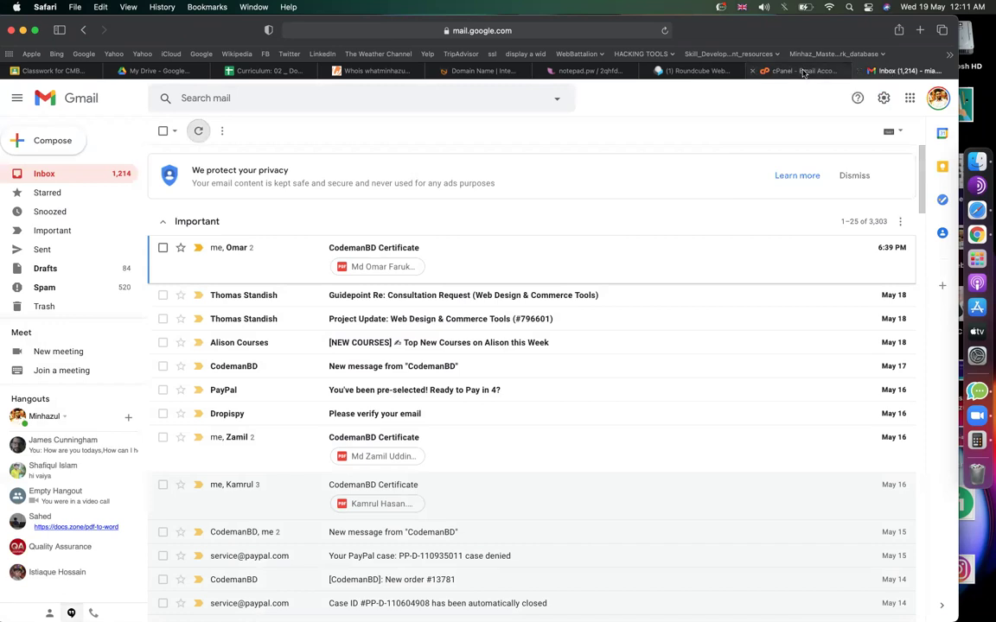
click(799, 71)
click(26, 91)
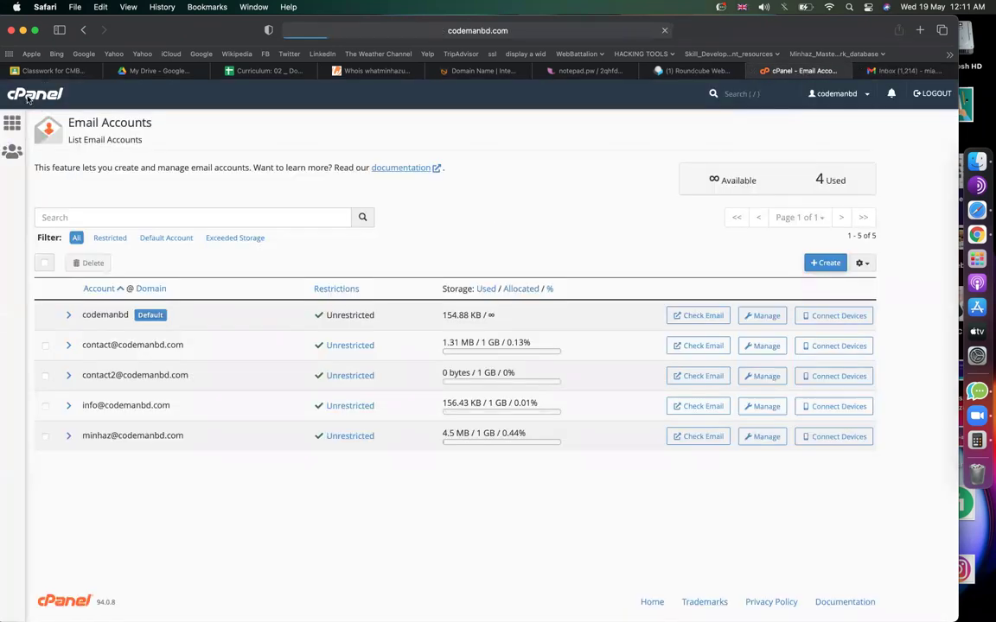
click(891, 71)
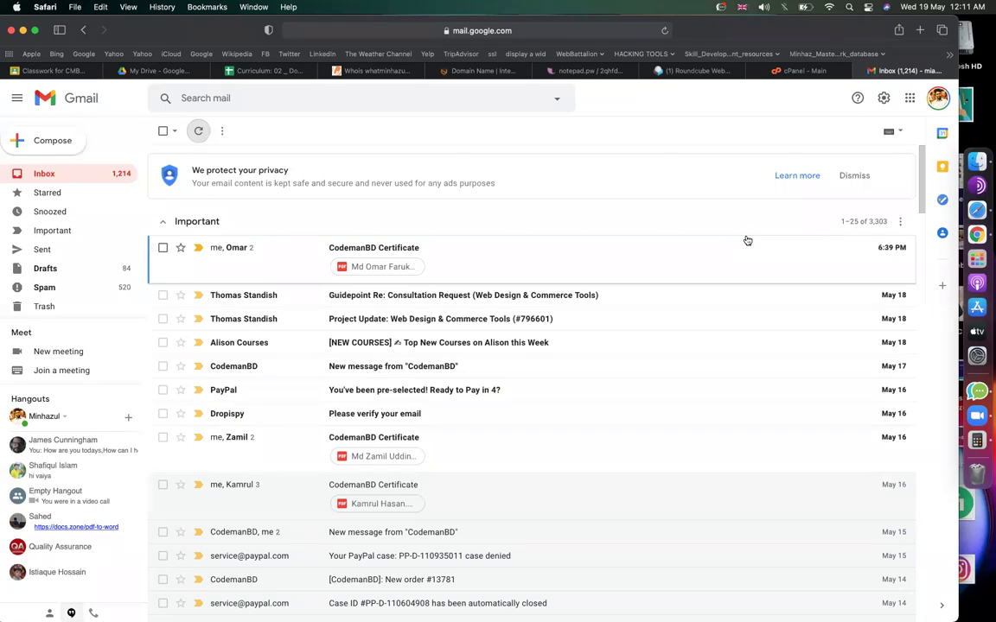
scroll(744, 351, down, 10)
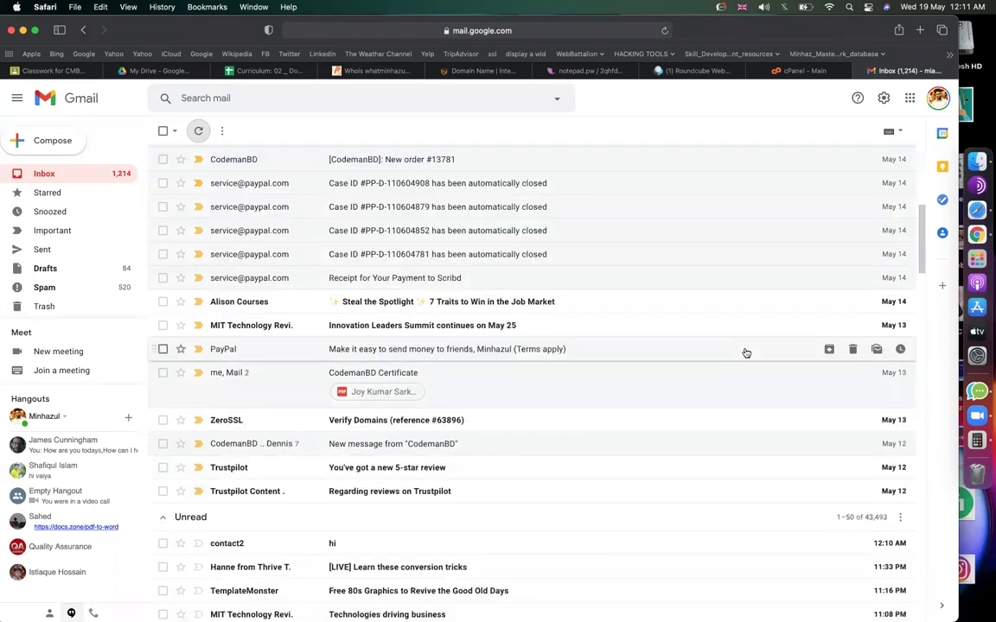
scroll(662, 437, down, 2)
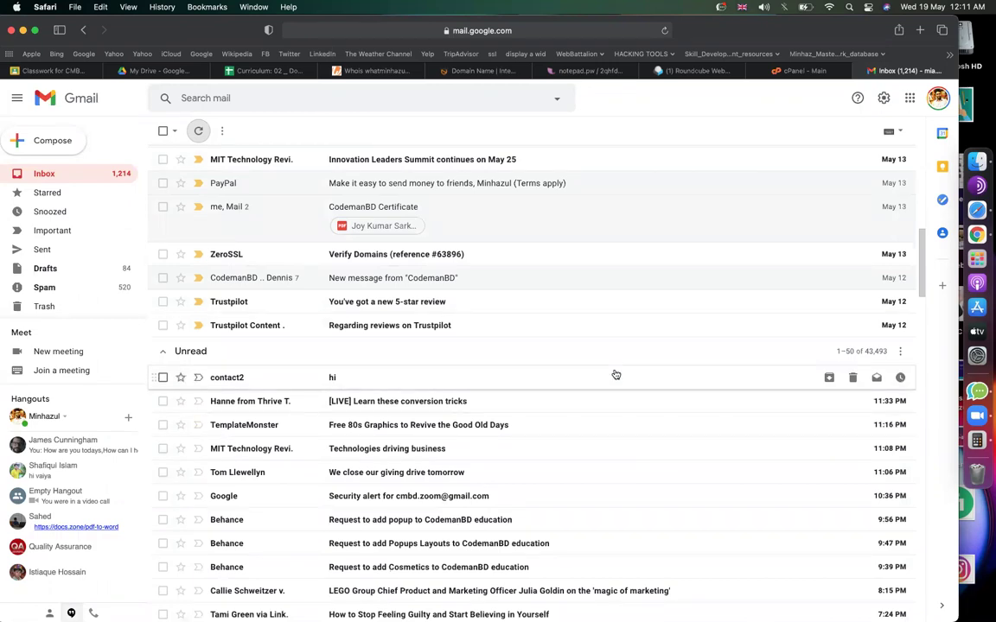
scroll(415, 328, down, 2)
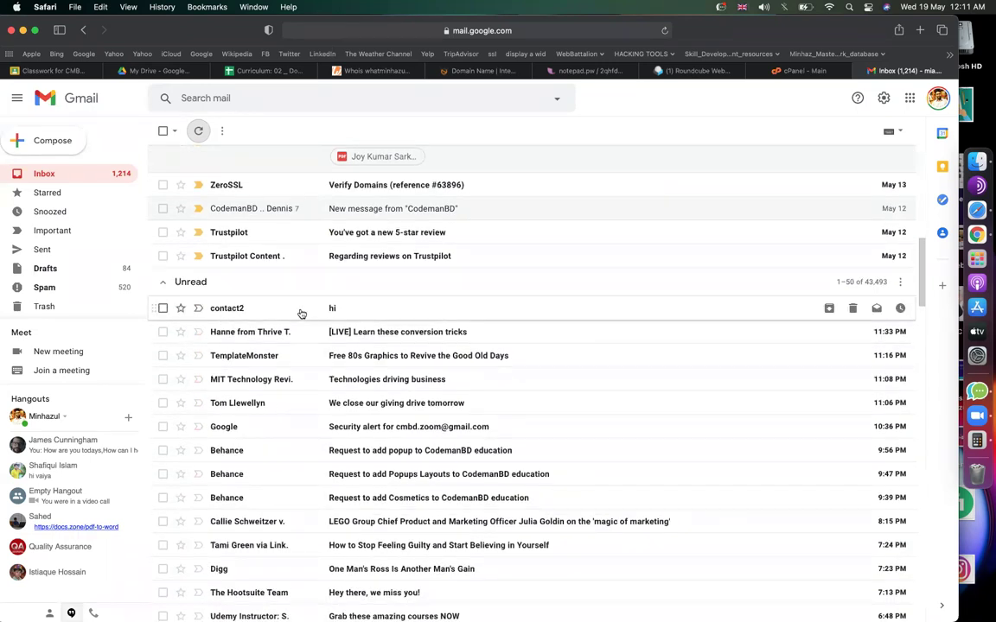
click(301, 313)
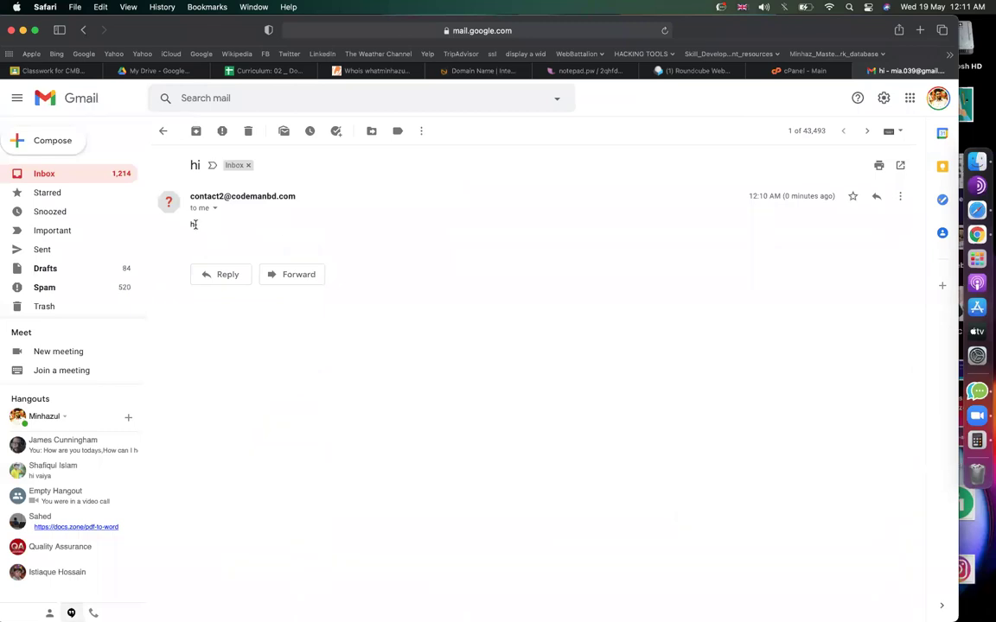
drag(307, 197, 187, 197)
Go back from the 'hi' message to the Gmail inbox list, then bring up the cPanel dashboard.
click(399, 252)
click(105, 173)
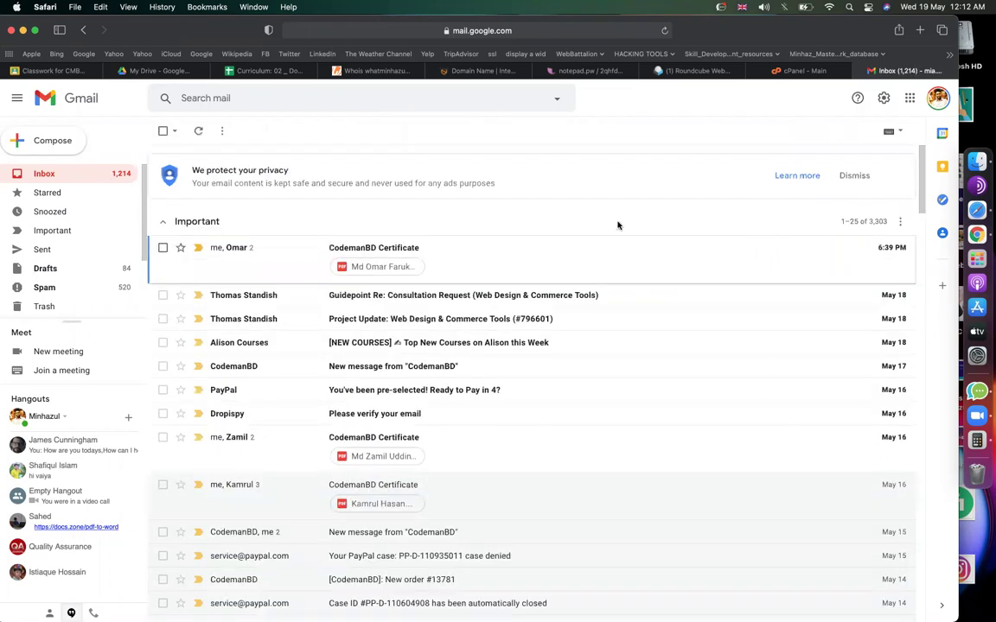
scroll(584, 308, down, 7)
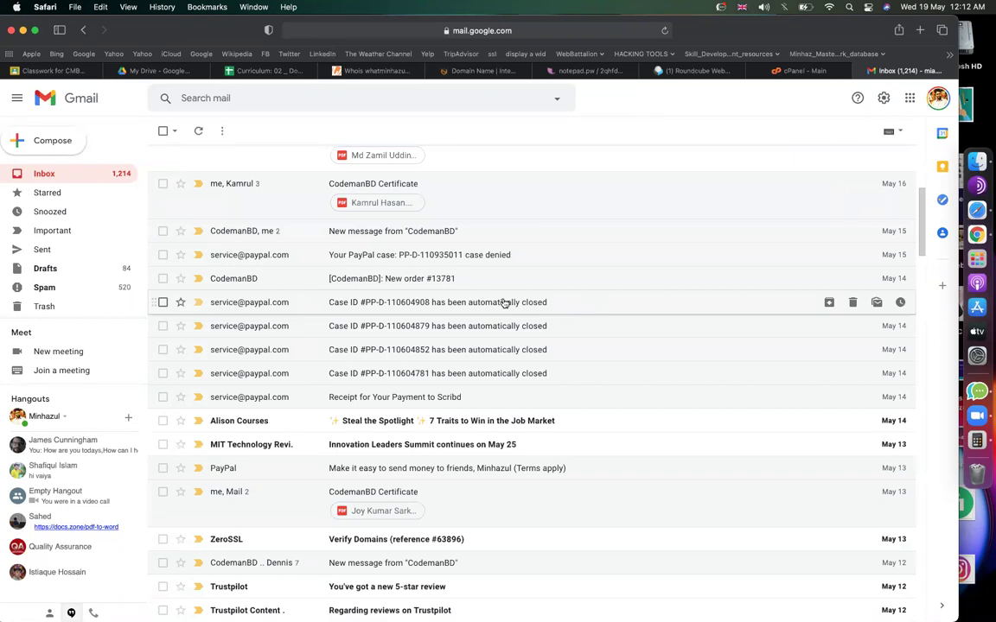
scroll(505, 303, up, 7)
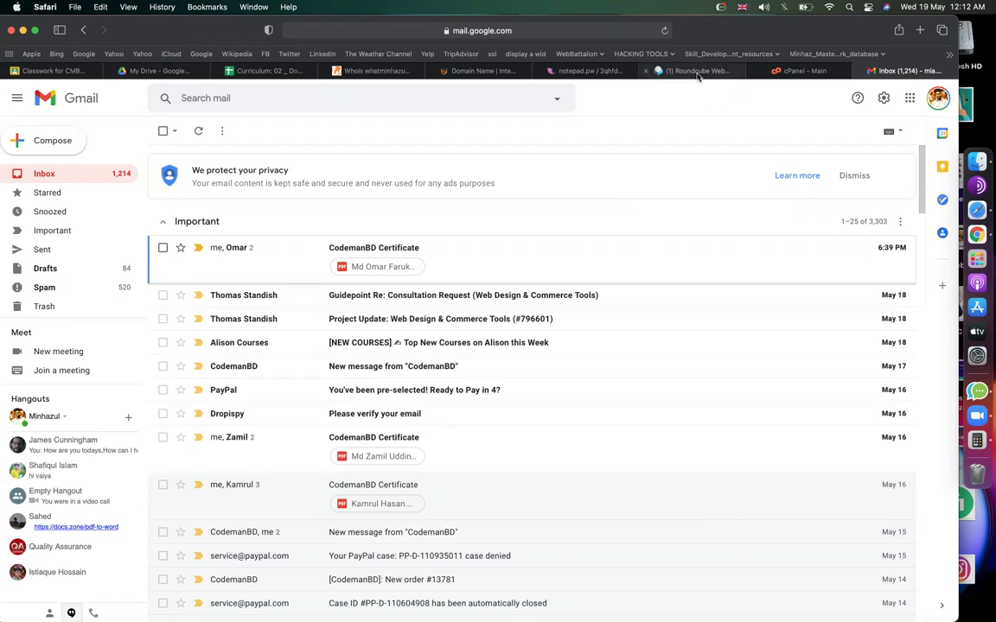
click(804, 71)
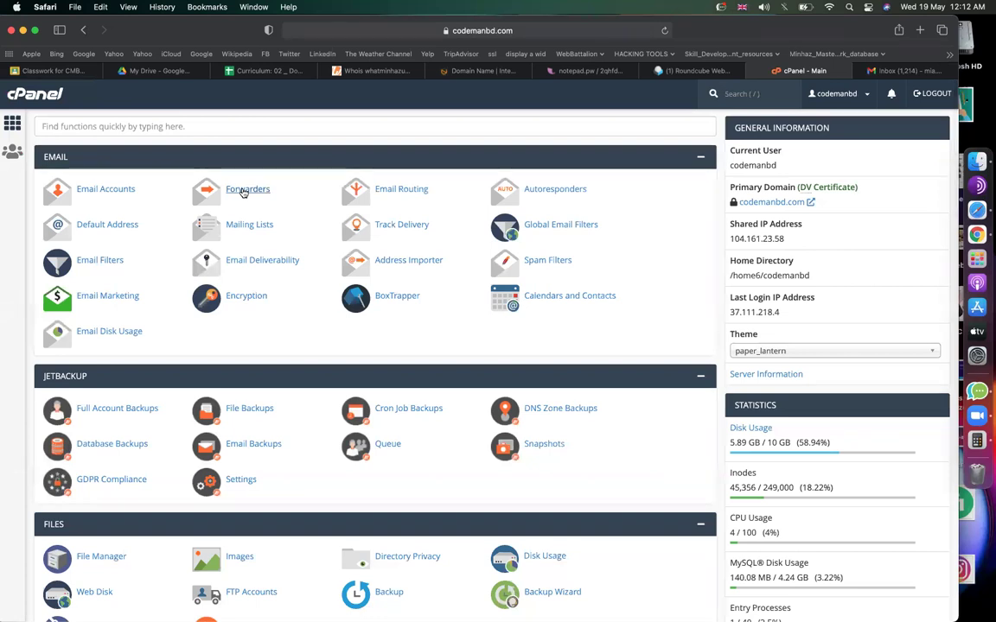
Open cPanel Forwarders and review an existing forwarder's address and destination.
click(910, 73)
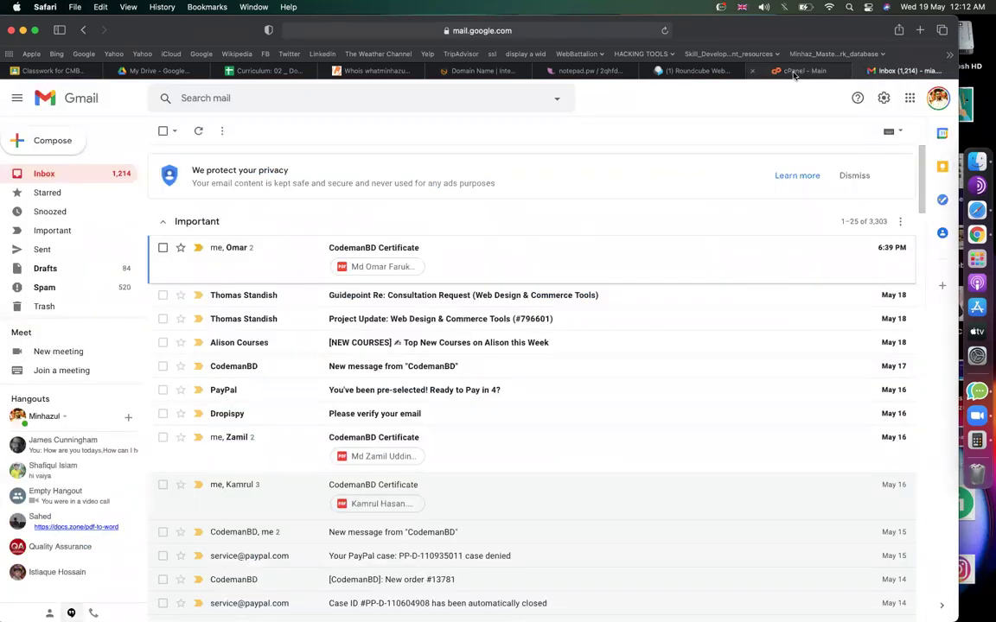
click(800, 70)
click(249, 190)
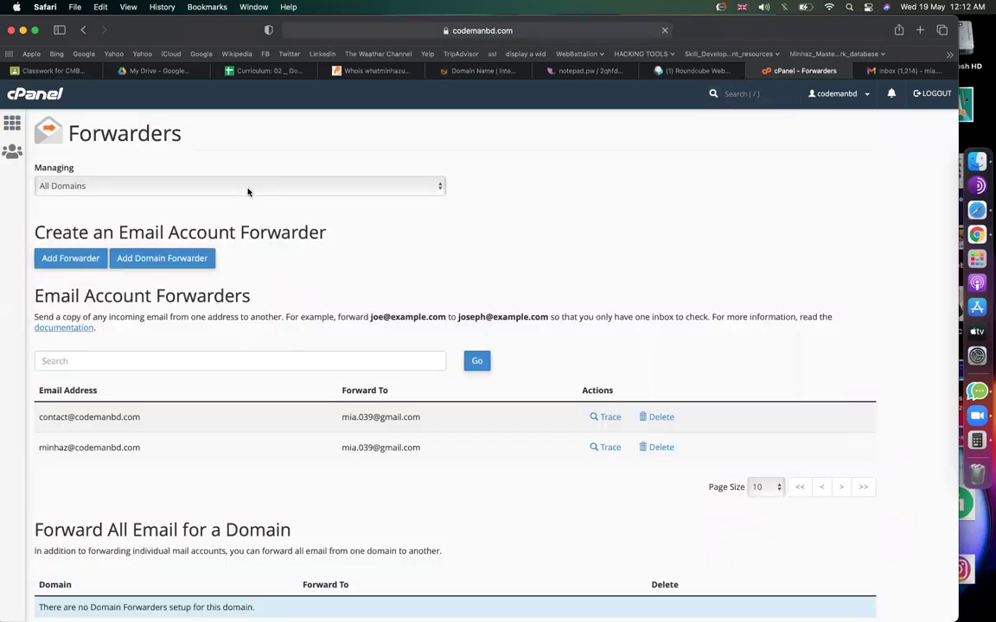
scroll(284, 276, down, 2)
drag(143, 341, 67, 340)
drag(150, 372, 66, 370)
drag(432, 340, 297, 351)
key(super+c)
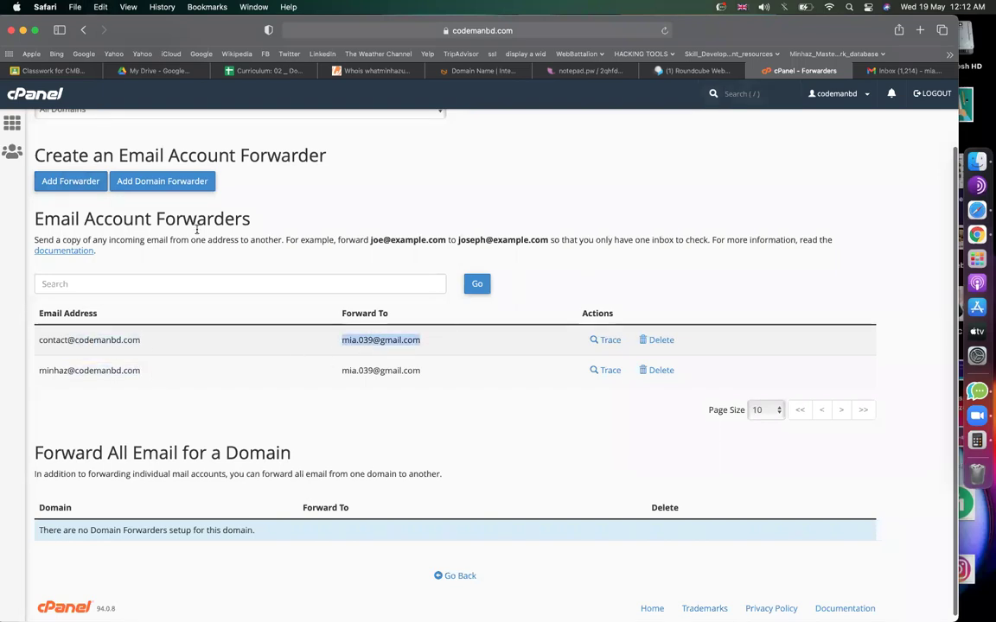
click(73, 182)
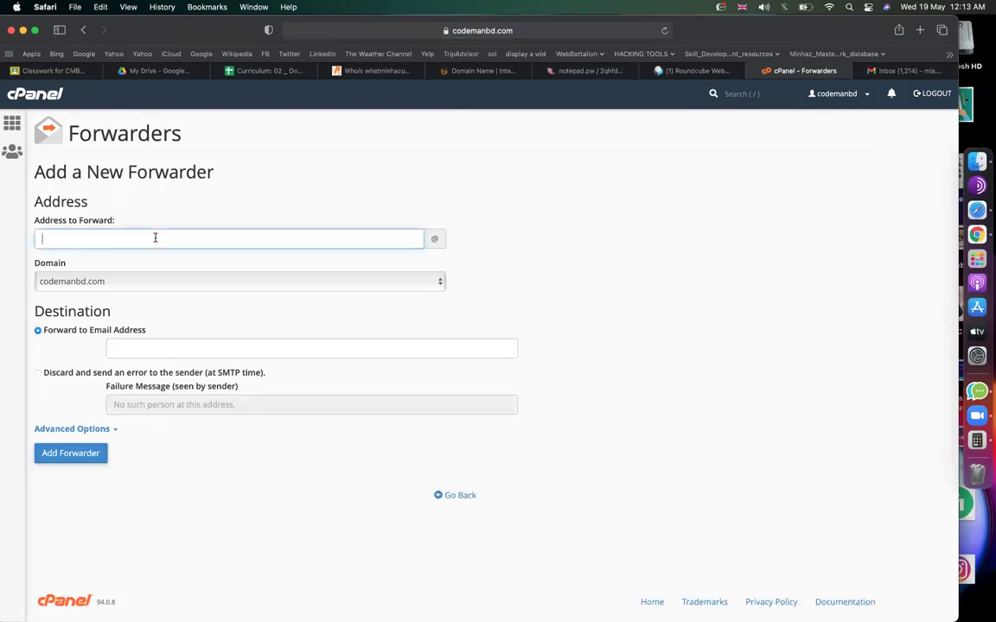
click(176, 340)
key(super+v)
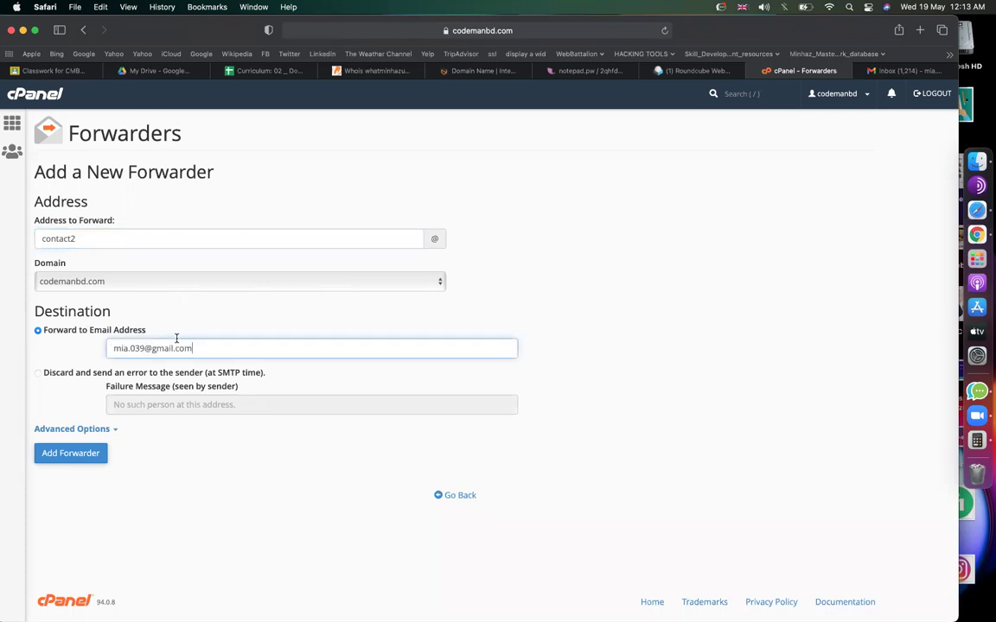
click(57, 464)
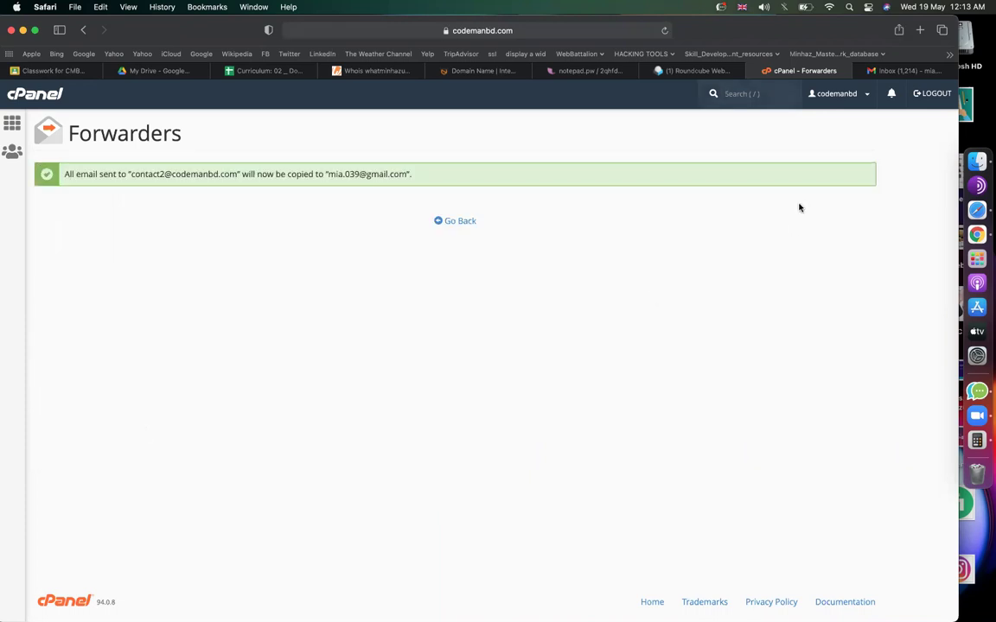
click(885, 73)
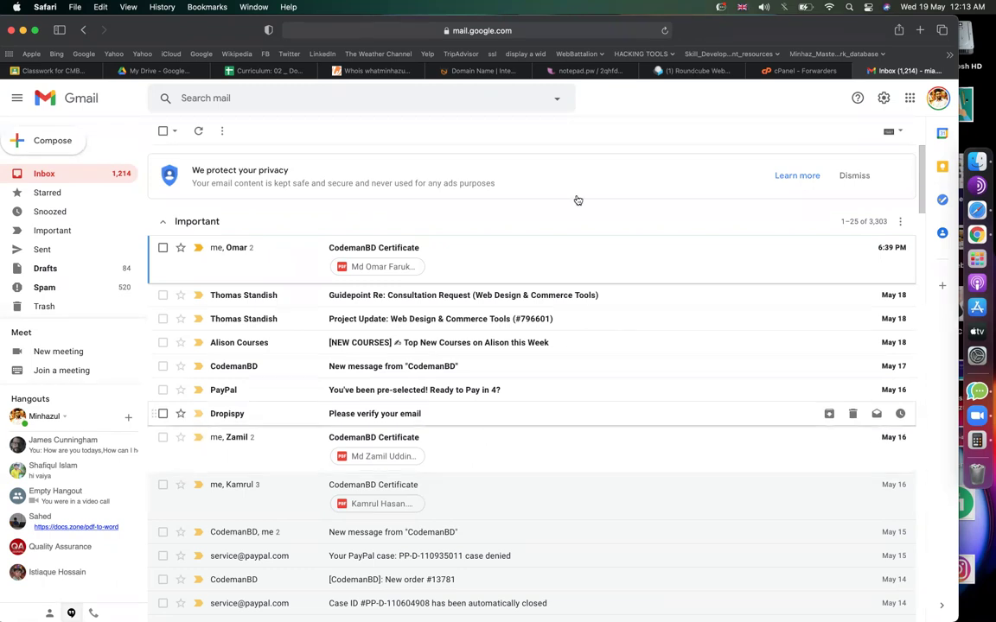
click(696, 71)
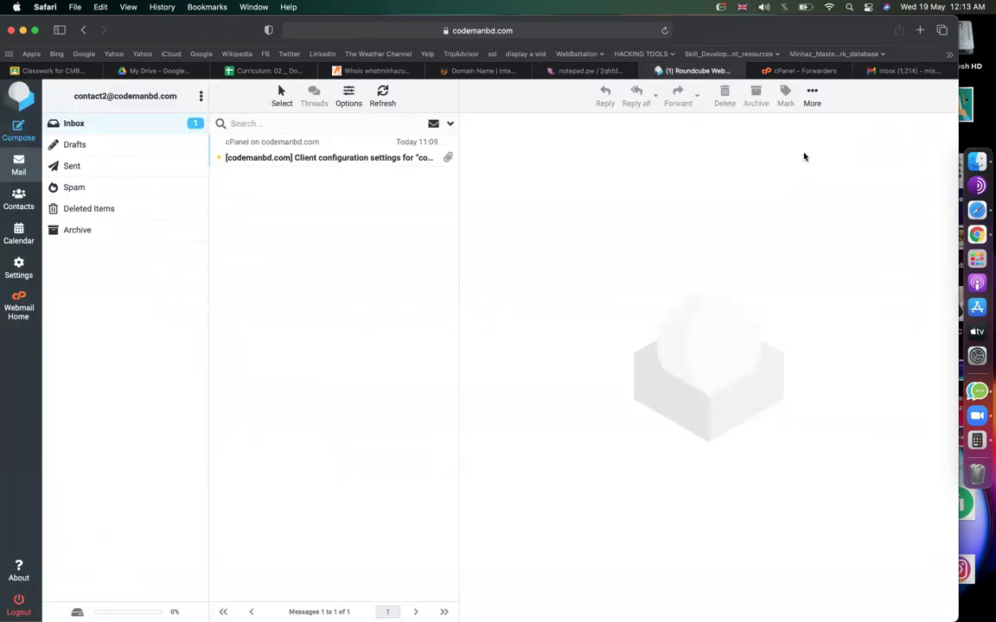
click(897, 72)
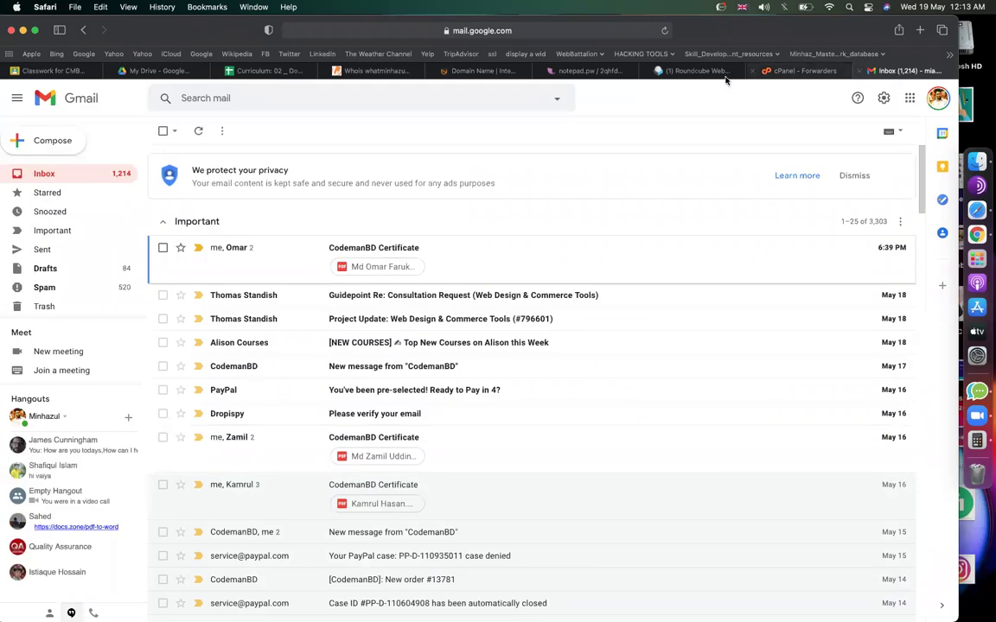
click(698, 71)
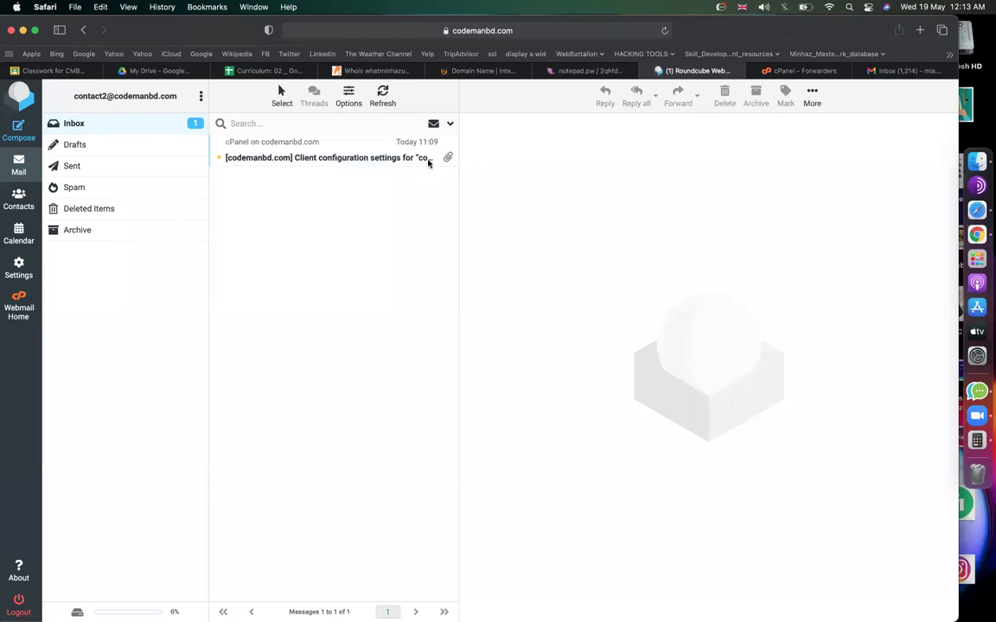
click(888, 73)
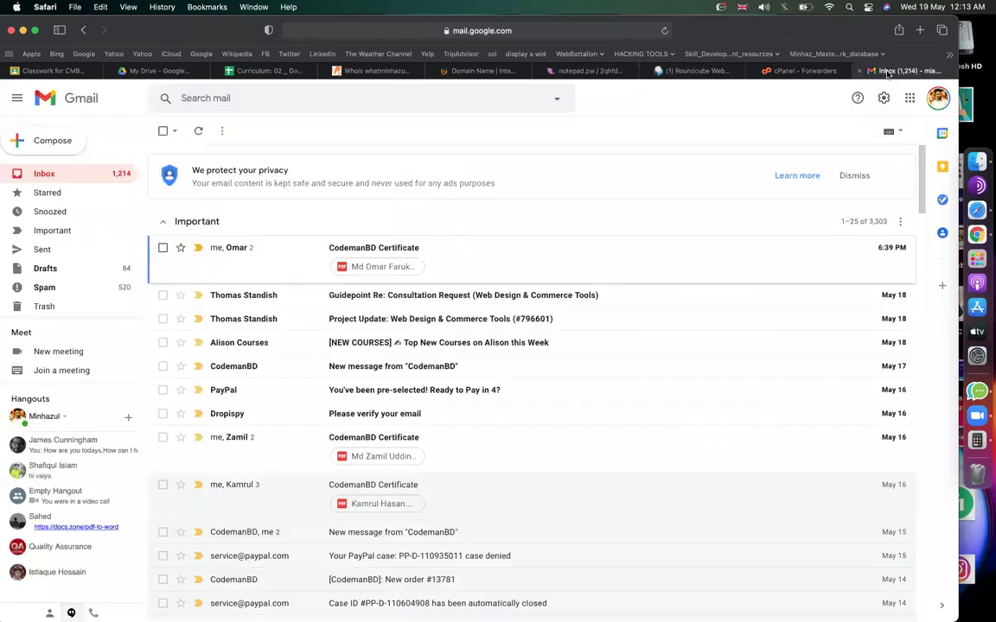
scroll(536, 310, down, 3)
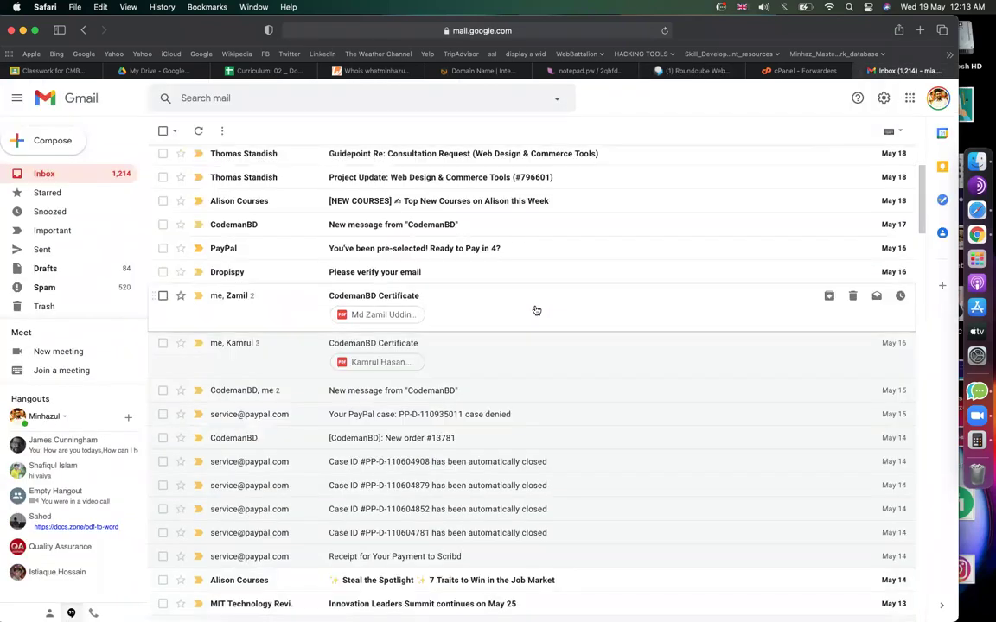
scroll(536, 310, down, 1)
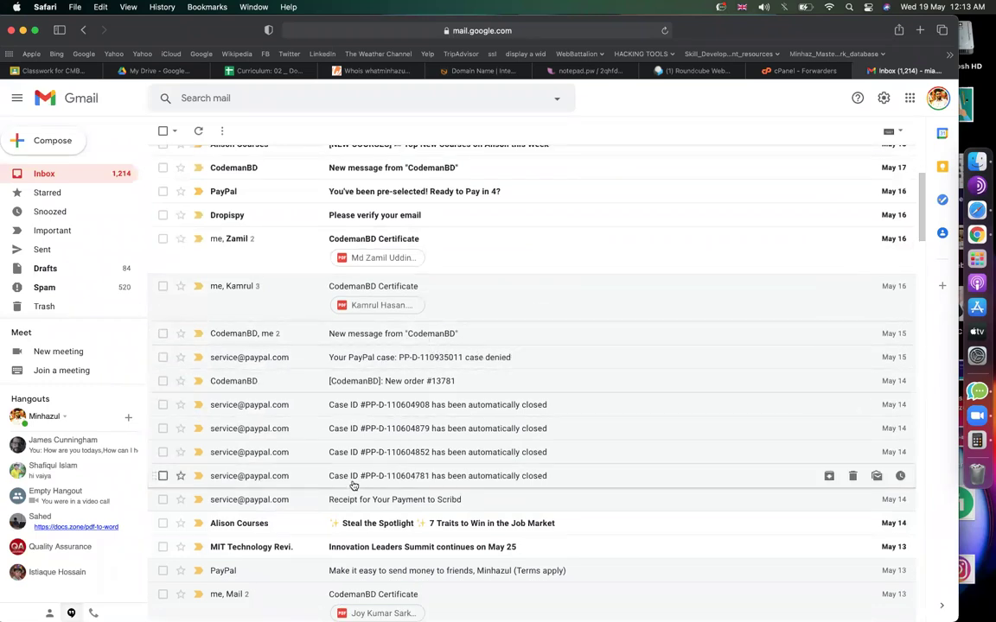
scroll(591, 284, up, 4)
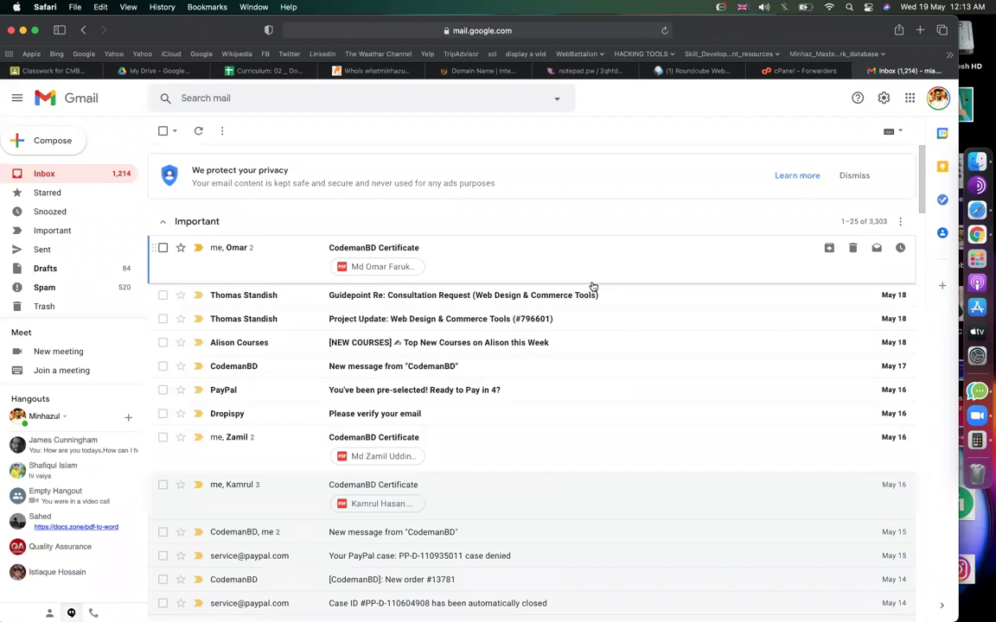
Start a new Gmail message from the codemanbd.com business address, then close it as a draft.
click(70, 148)
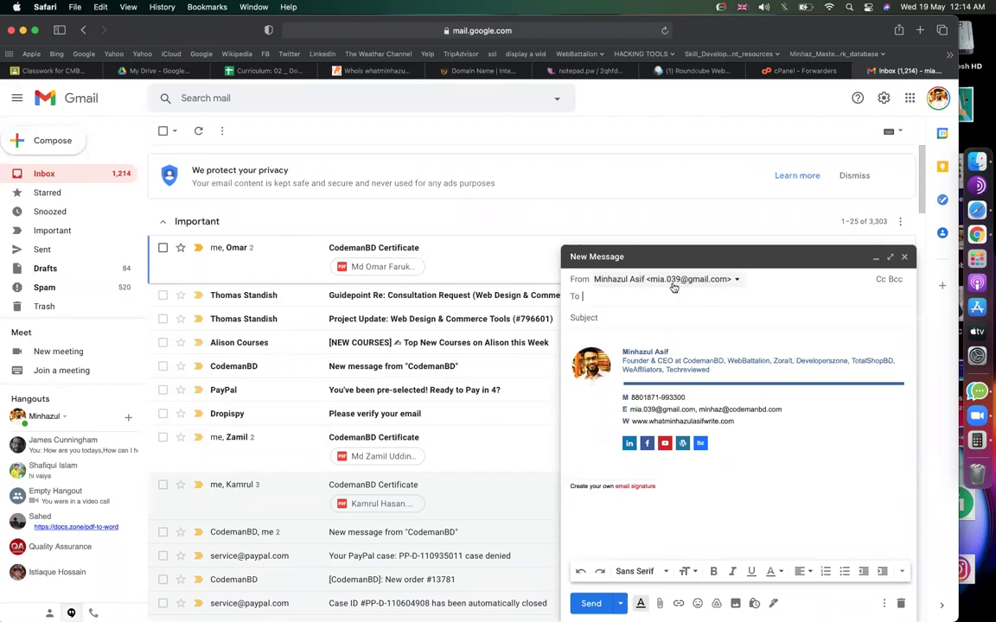
scroll(675, 284, up, 5)
click(739, 274)
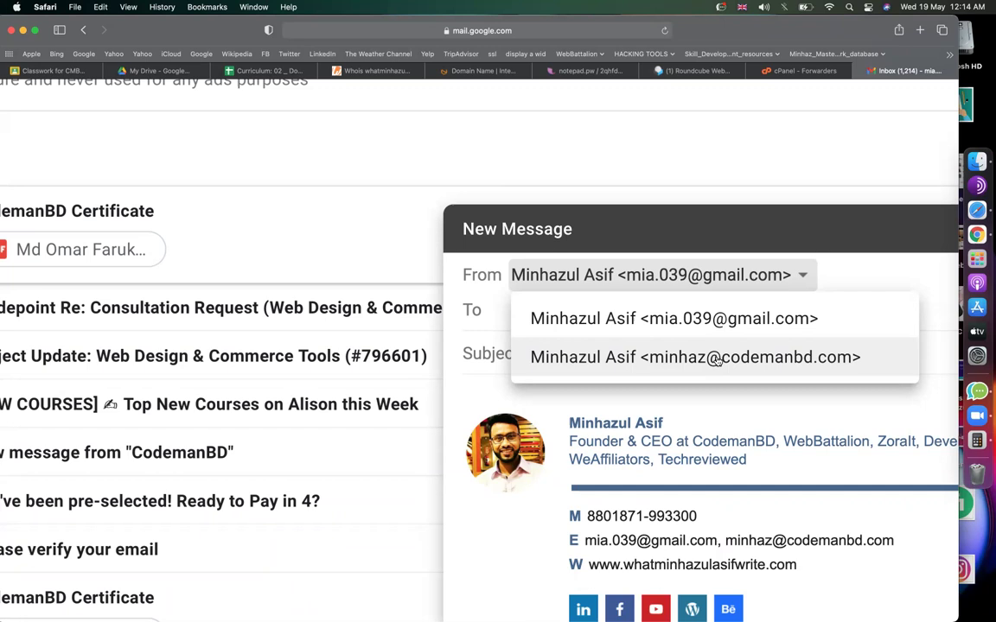
click(716, 358)
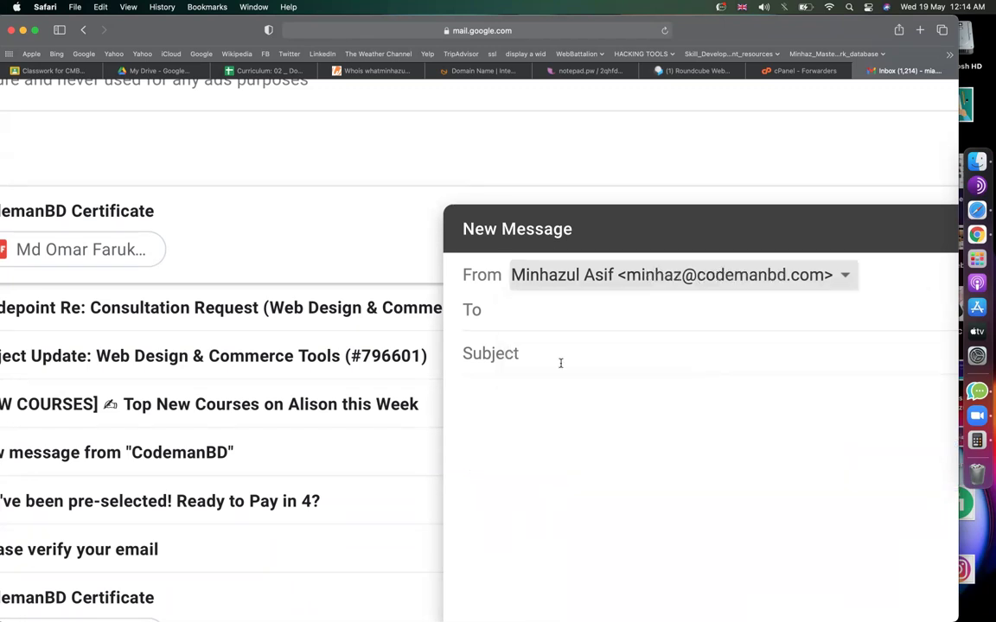
scroll(560, 362, down, 5)
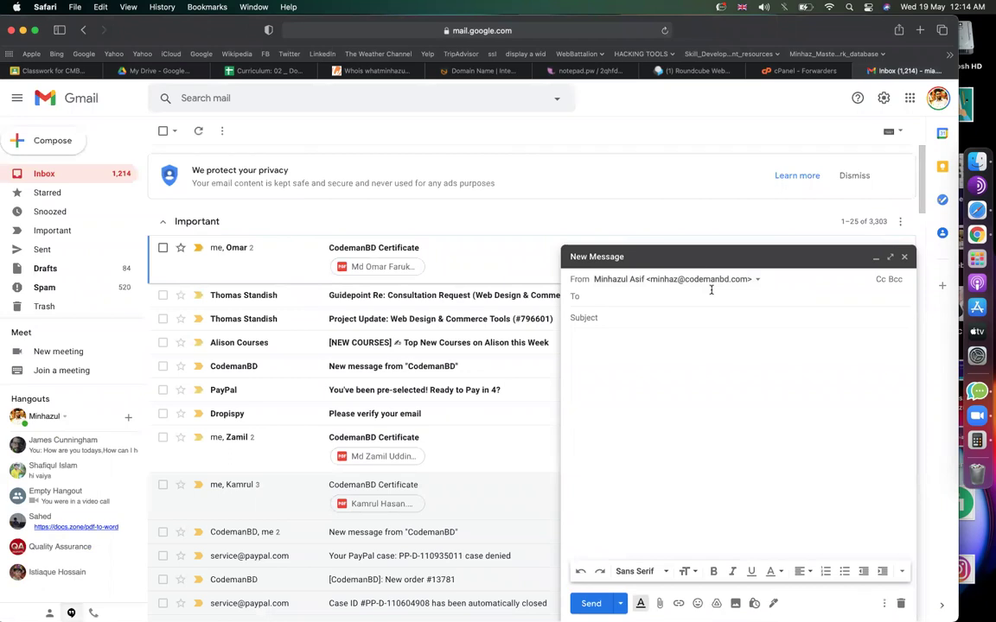
click(904, 257)
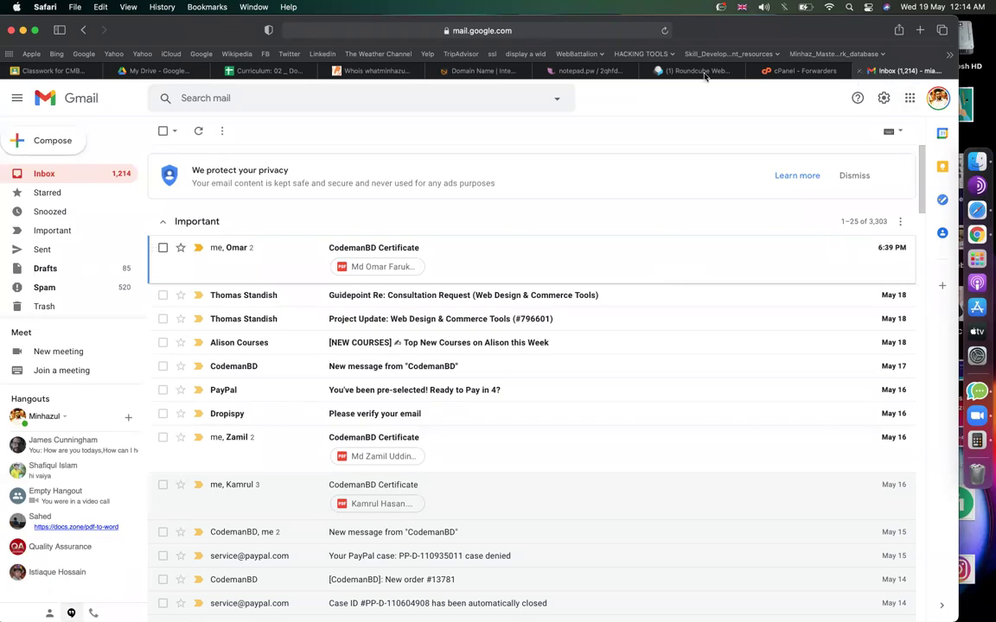
Open the Curriculum spreadsheet and scroll through the Gmail setup steps, selecting cell D76.
click(466, 71)
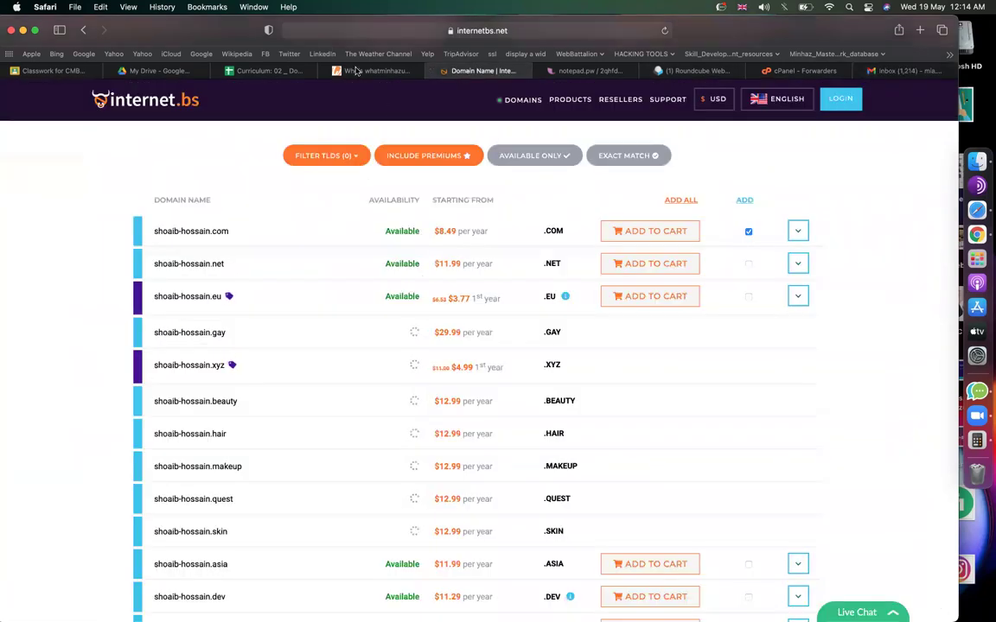
click(355, 71)
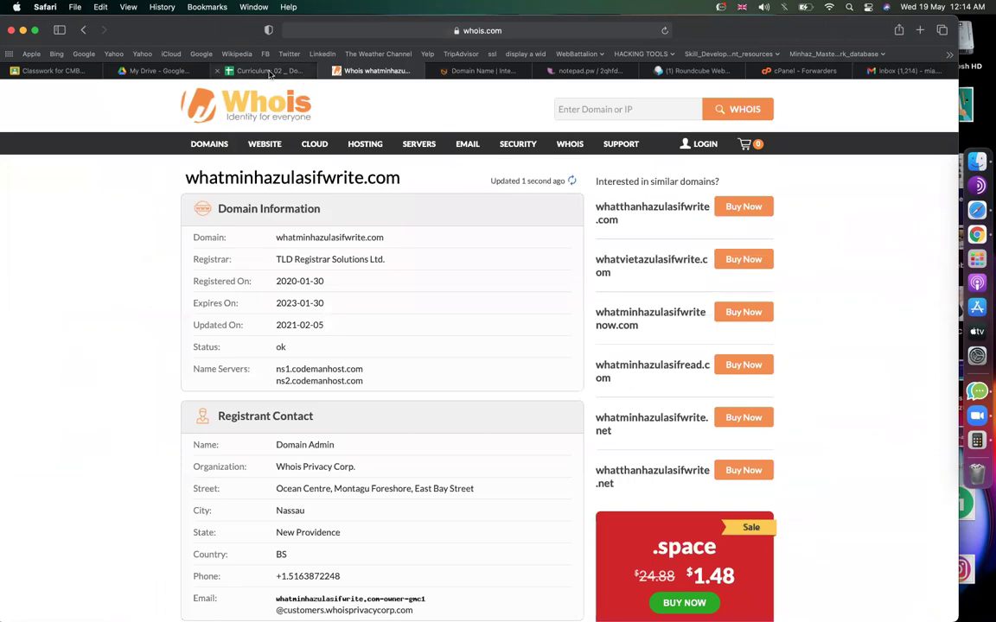
click(270, 71)
scroll(560, 364, down, 10)
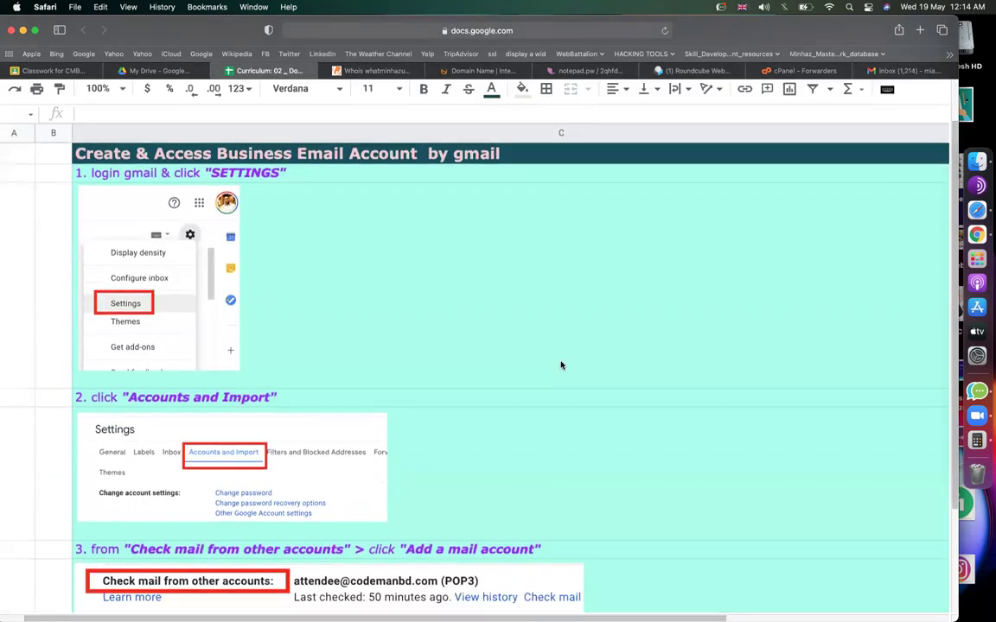
scroll(202, 231, down, 5)
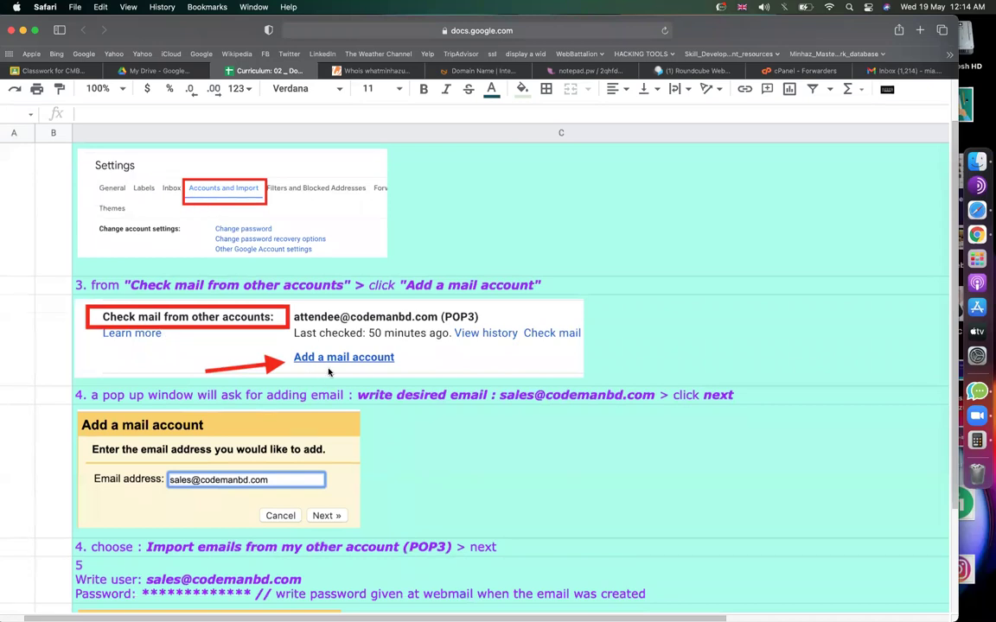
scroll(328, 371, down, 10)
scroll(271, 305, up, 4)
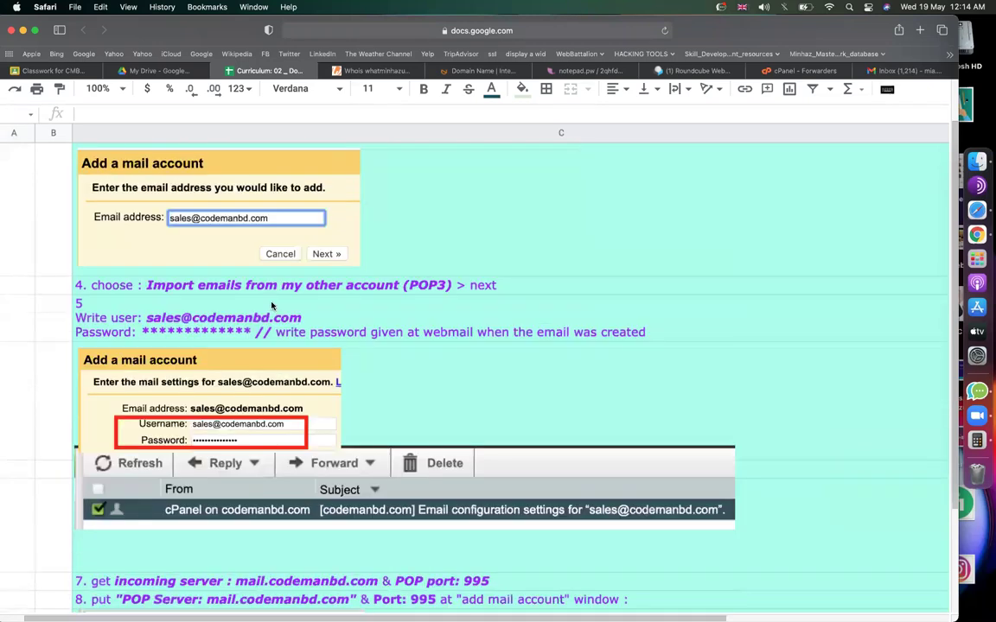
scroll(242, 286, down, 4)
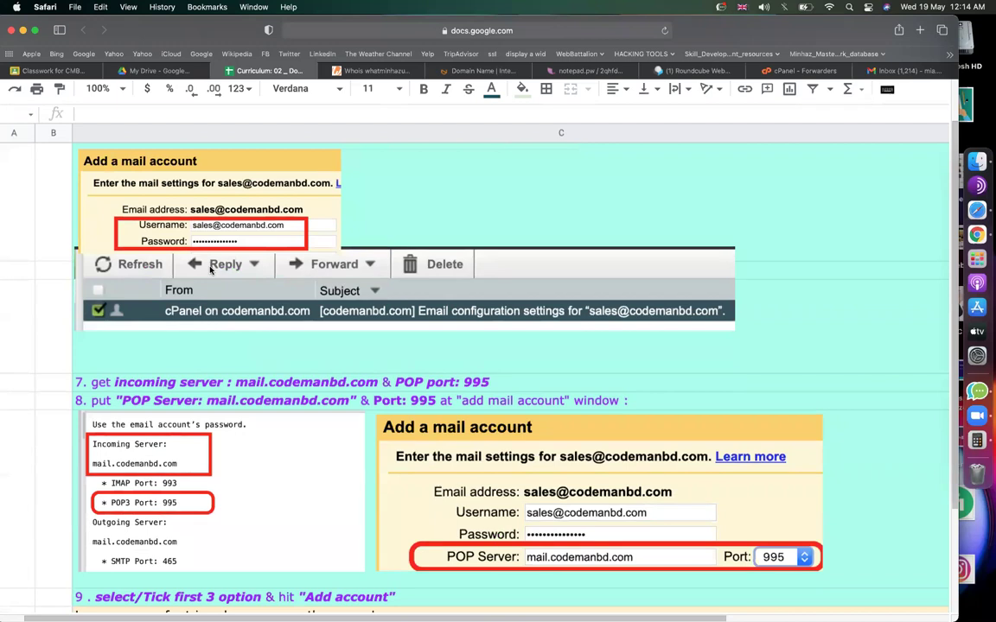
scroll(210, 270, down, 5)
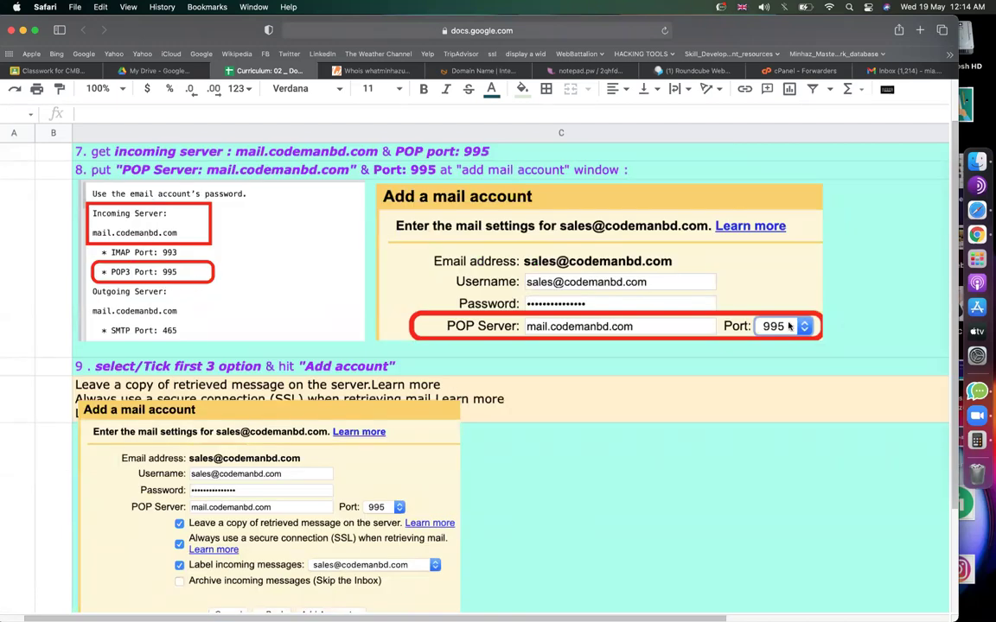
scroll(562, 389, down, 5)
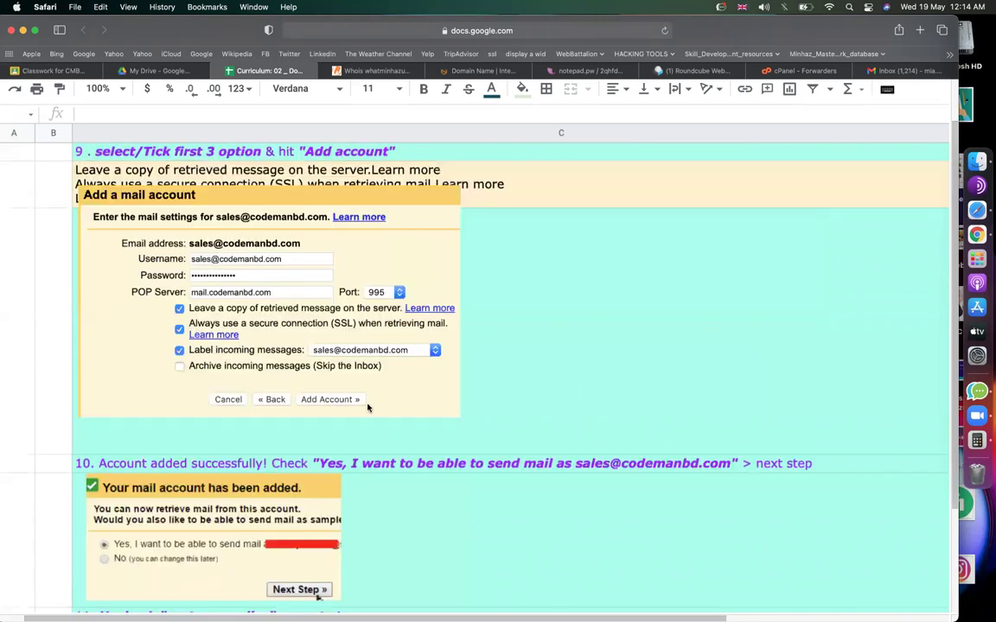
scroll(367, 406, down, 8)
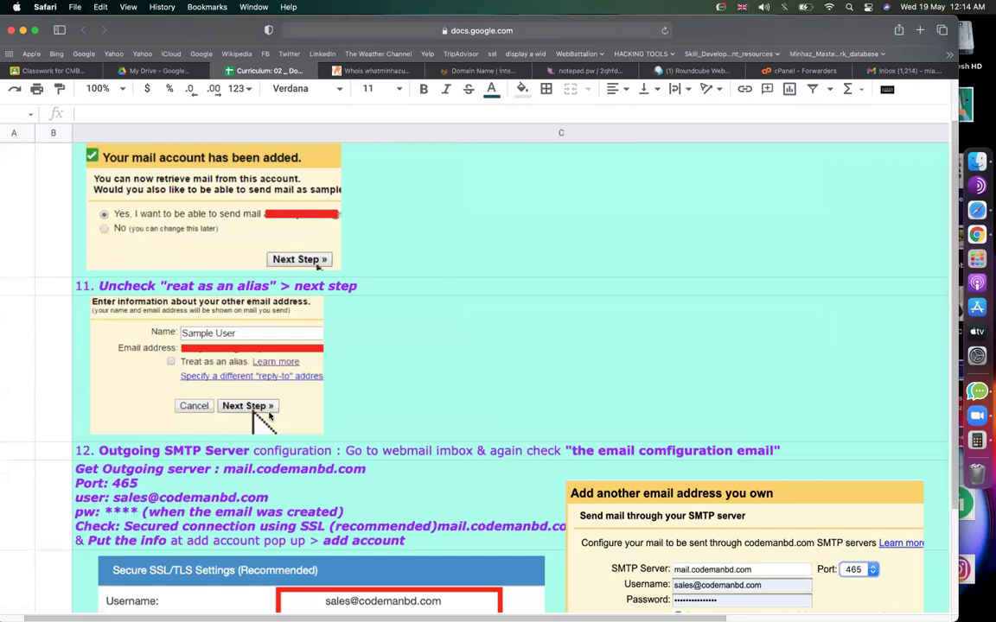
scroll(382, 362, down, 3)
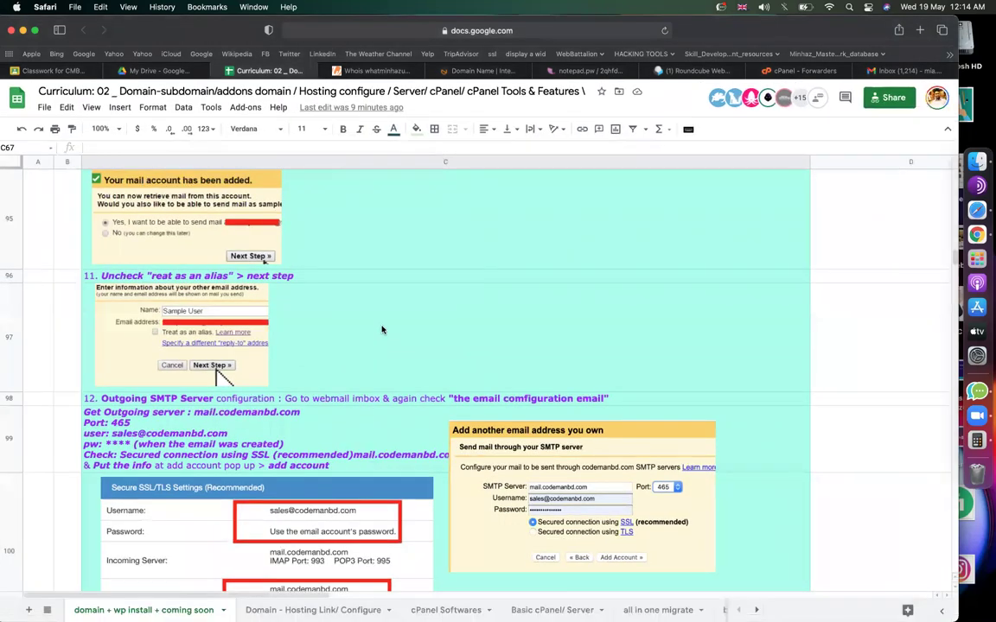
scroll(382, 329, up, 20)
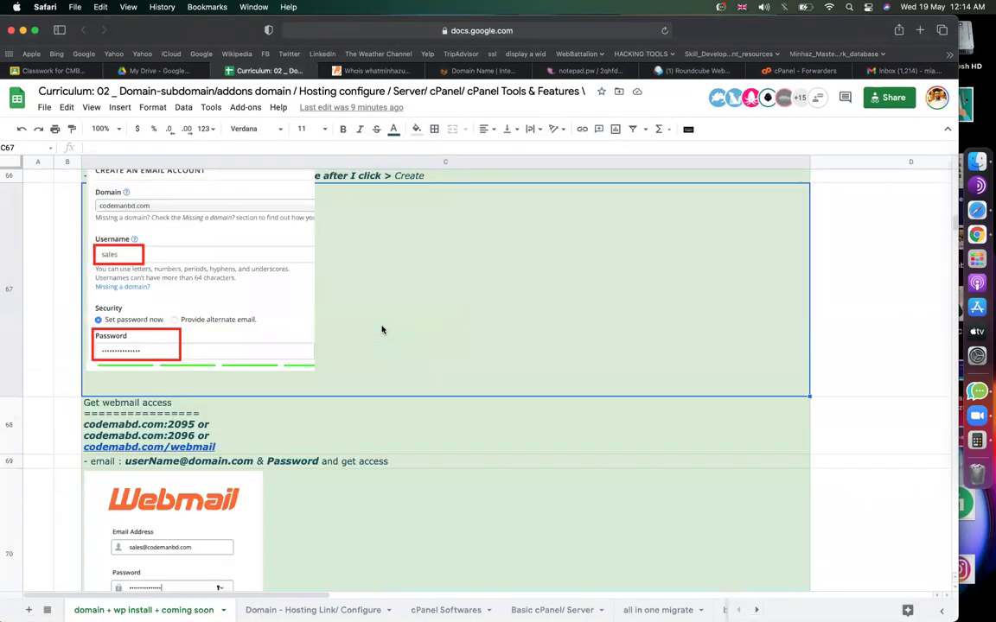
scroll(382, 329, down, 8)
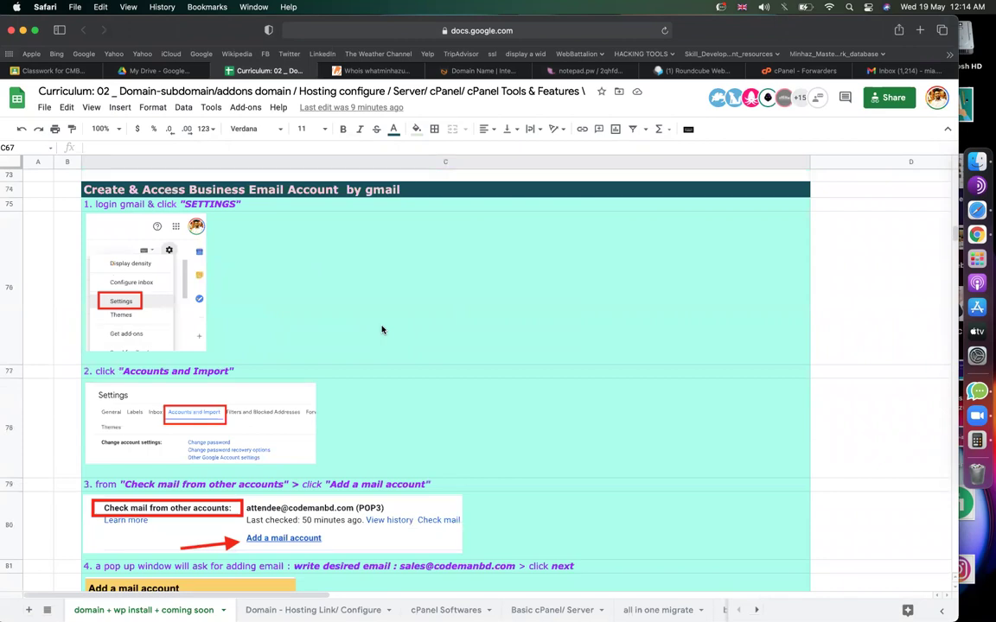
click(838, 340)
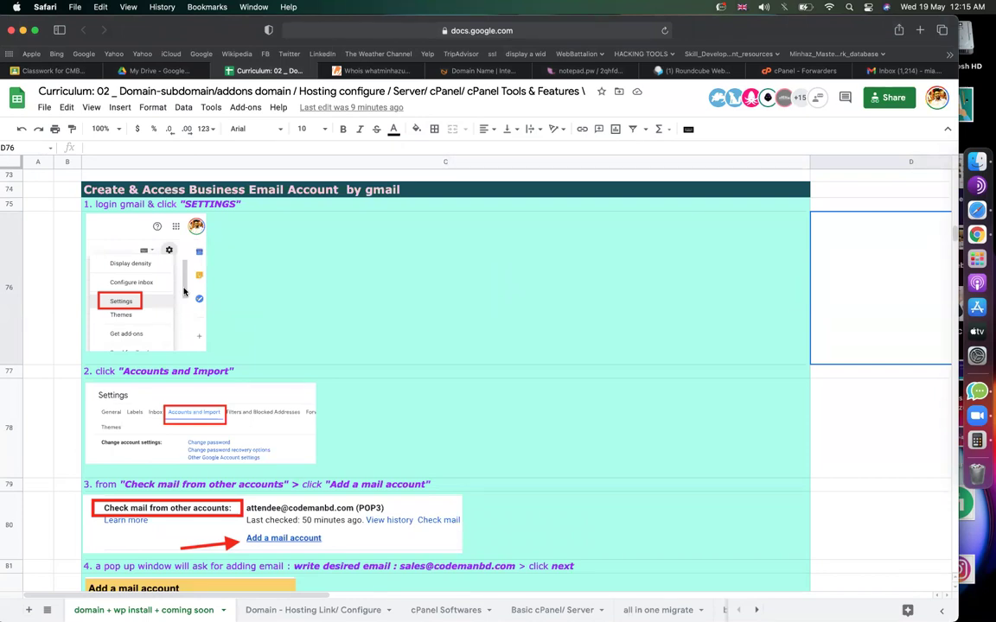
scroll(505, 374, up, 20)
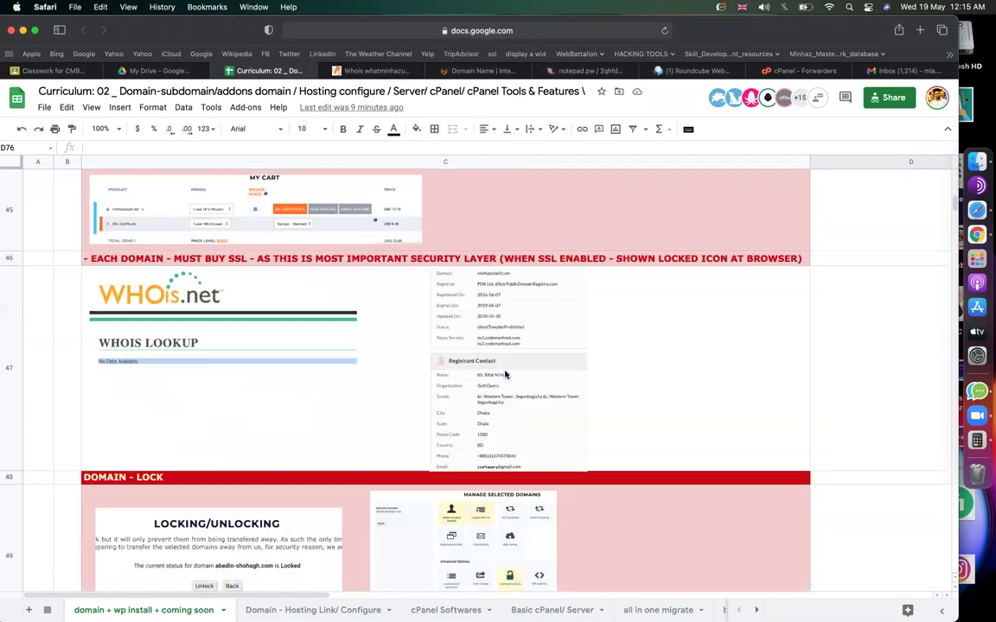
Glance at the cPanel, Roundcube, notepad.pw and internet.bs tabs, then return to the Curriculum overview.
click(783, 71)
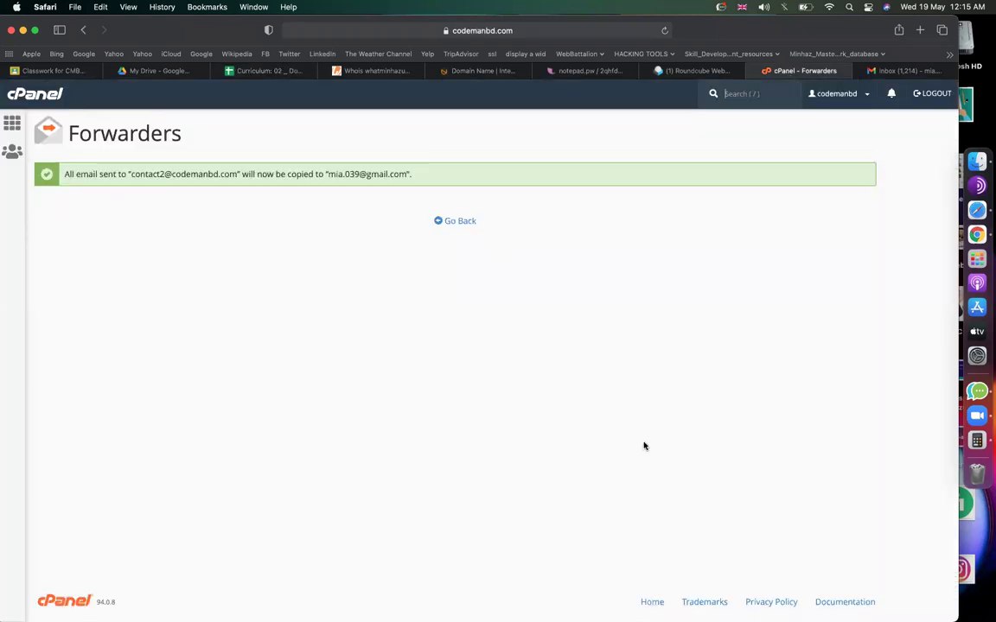
click(692, 71)
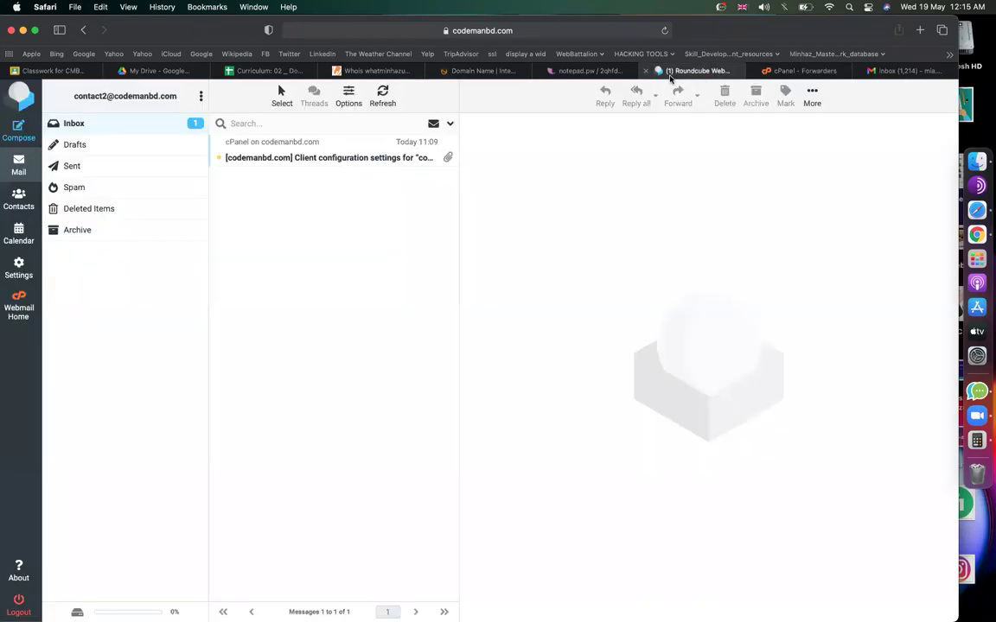
click(586, 70)
click(482, 71)
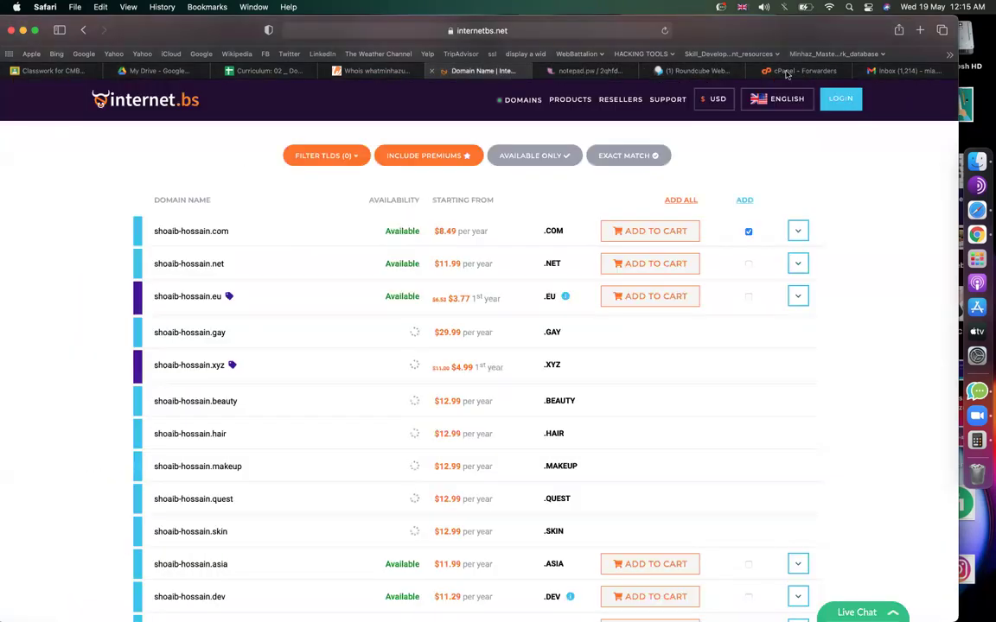
click(261, 70)
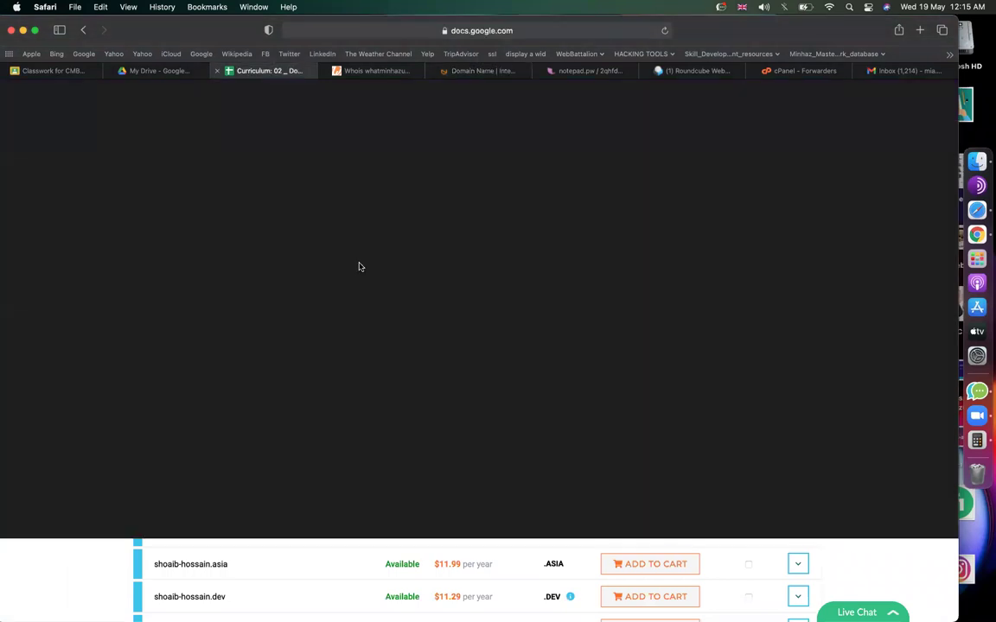
scroll(631, 375, down, 5)
scroll(631, 374, up, 3)
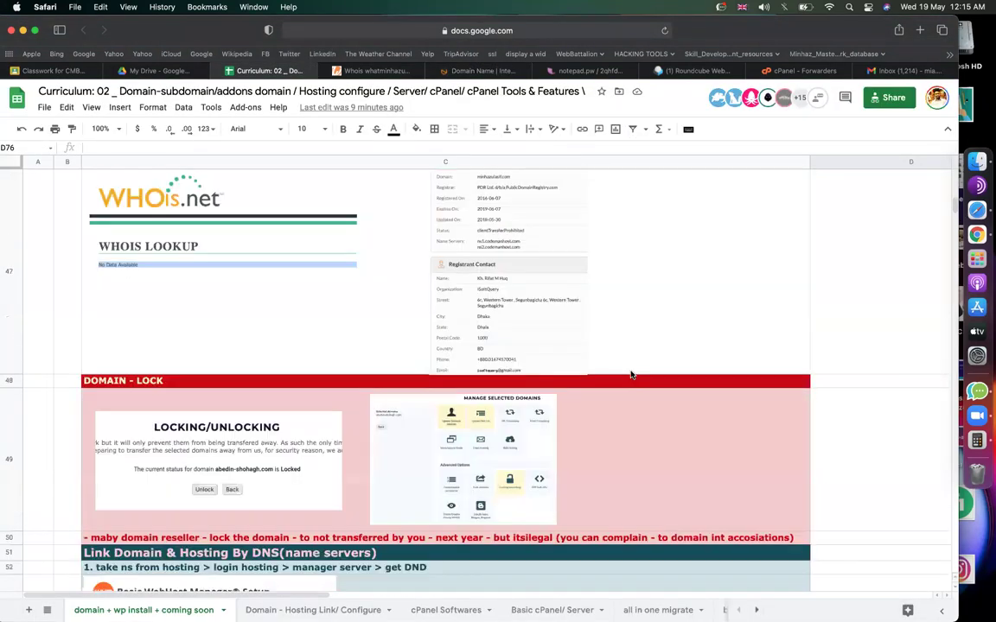
scroll(631, 374, down, 5)
scroll(631, 374, down, 4)
scroll(630, 375, up, 8)
scroll(630, 374, up, 15)
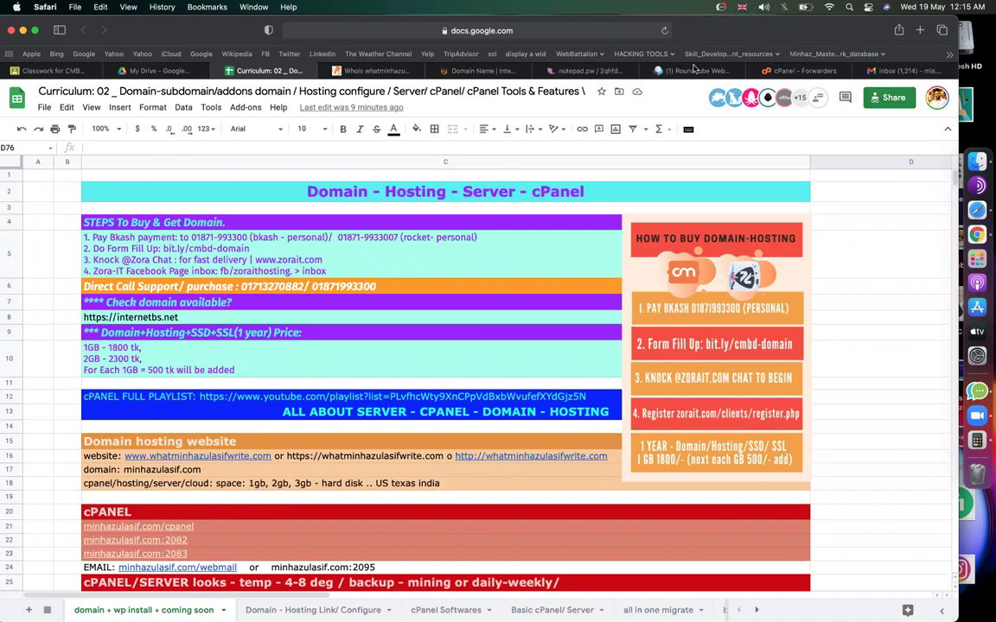
click(802, 71)
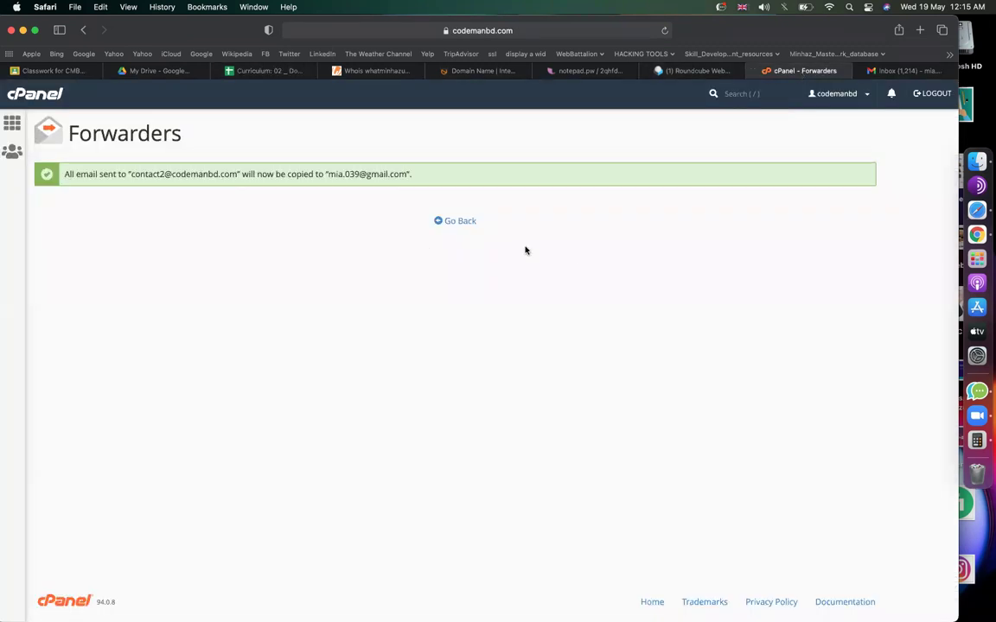
click(468, 223)
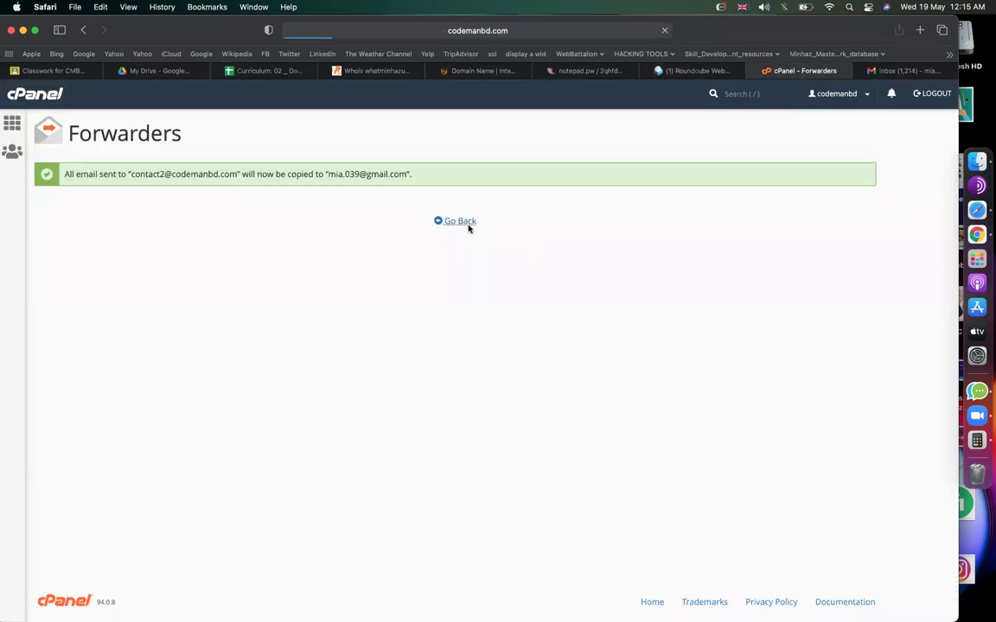
click(36, 99)
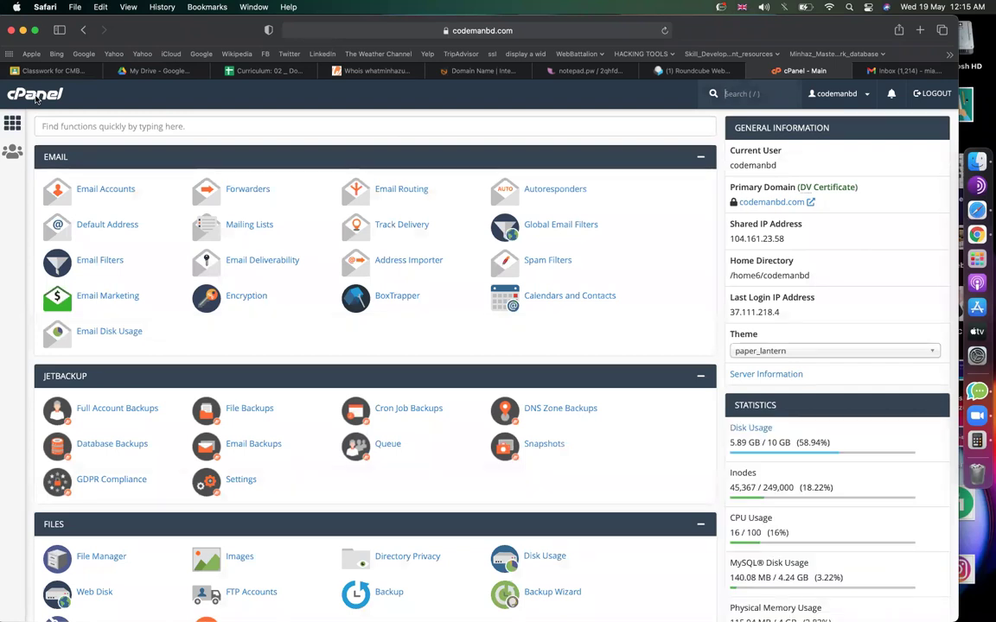
scroll(591, 425, down, 3)
scroll(595, 424, down, 1)
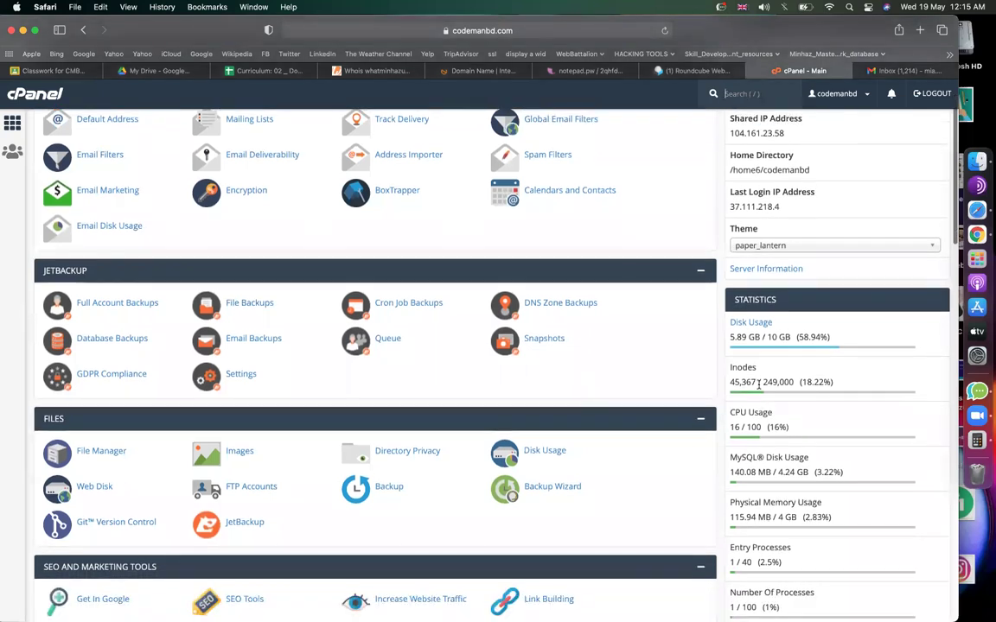
drag(763, 381, 792, 381)
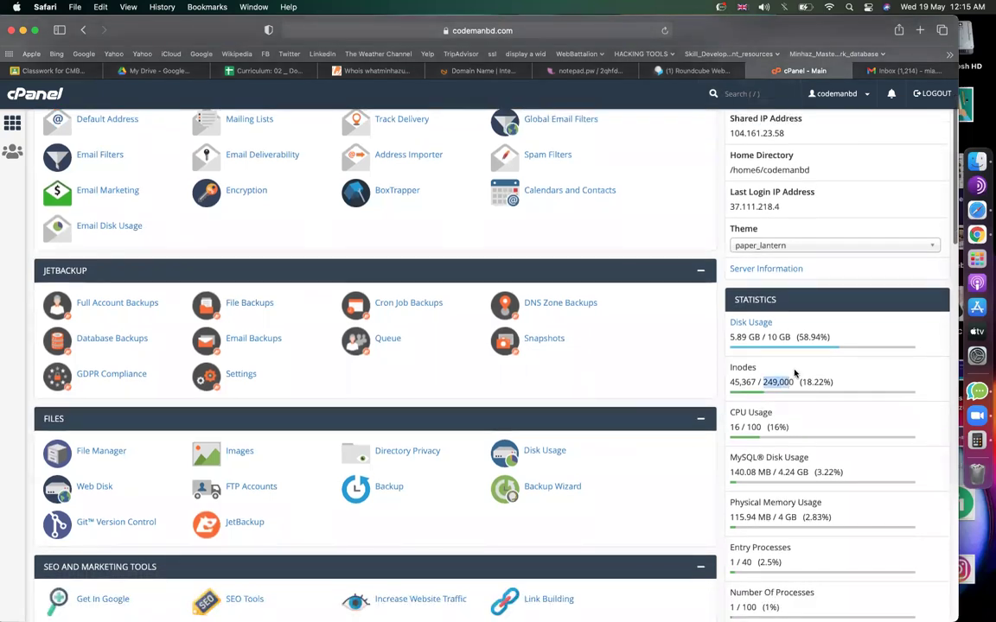
scroll(794, 372, down, 2)
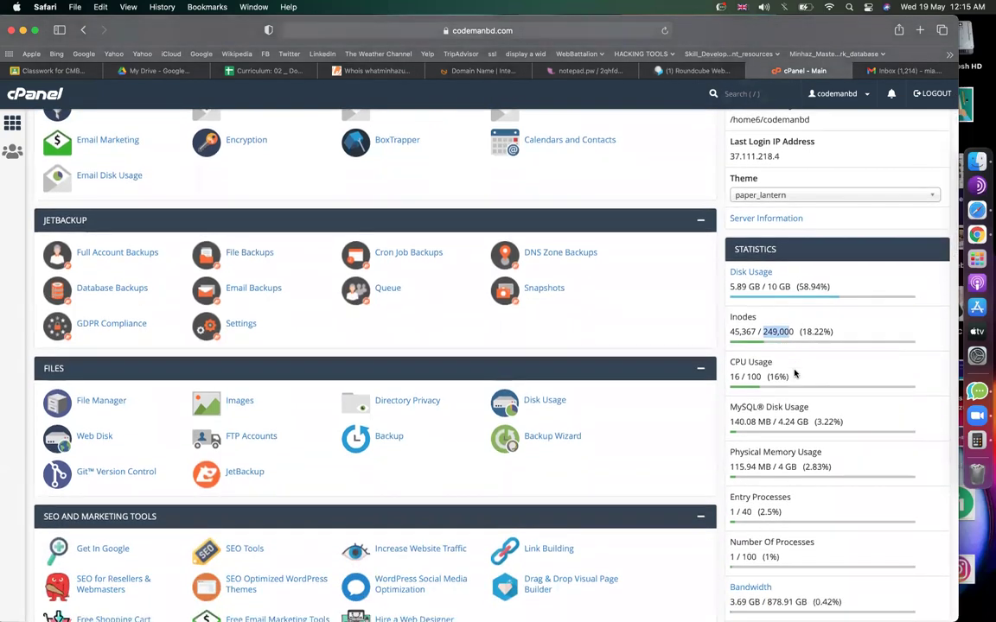
scroll(794, 373, down, 3)
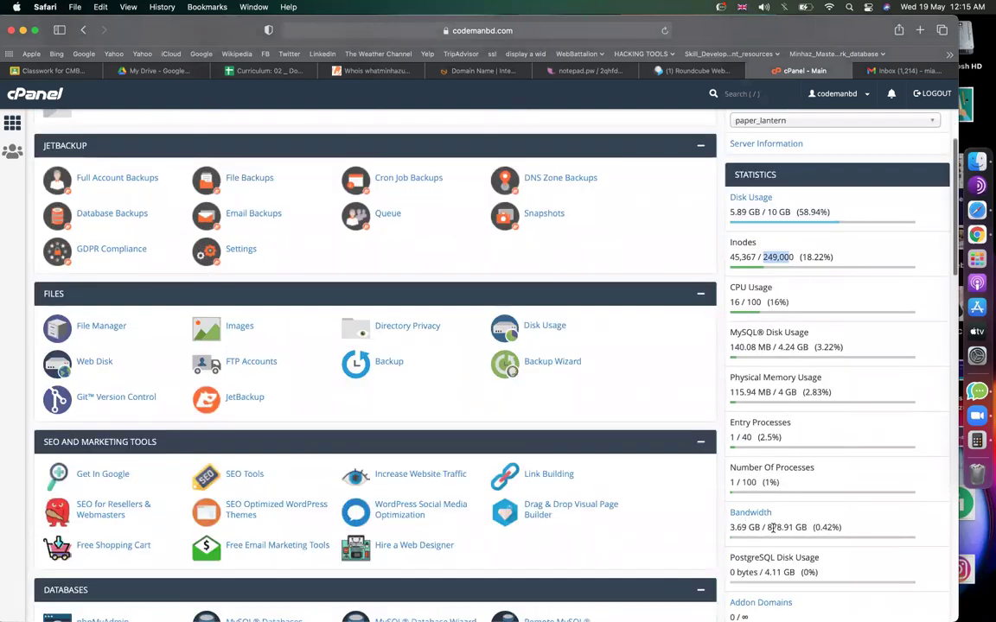
drag(767, 526, 807, 525)
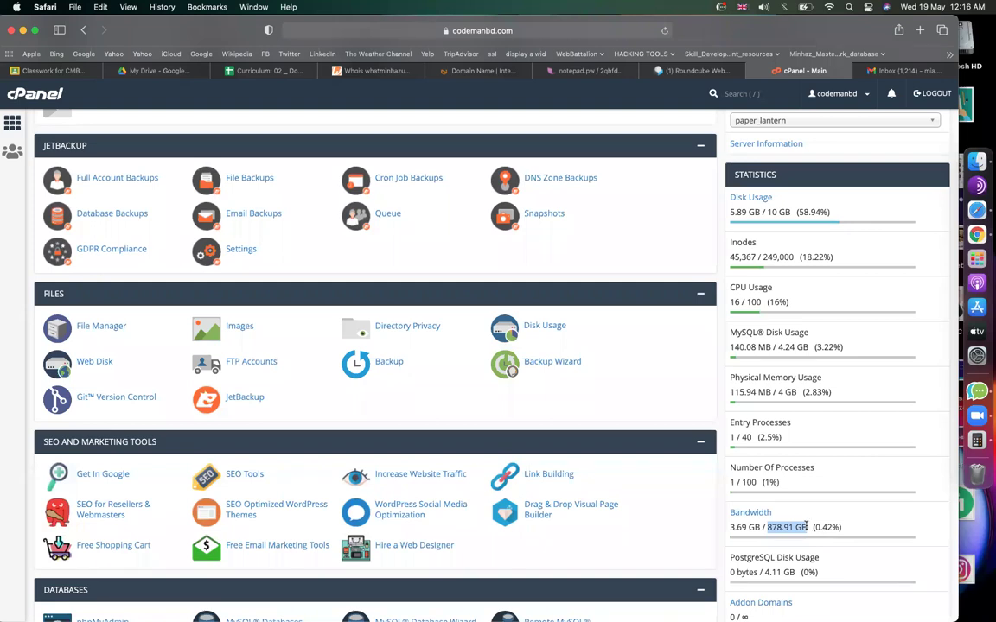
double_click(801, 525)
scroll(802, 524, down, 1)
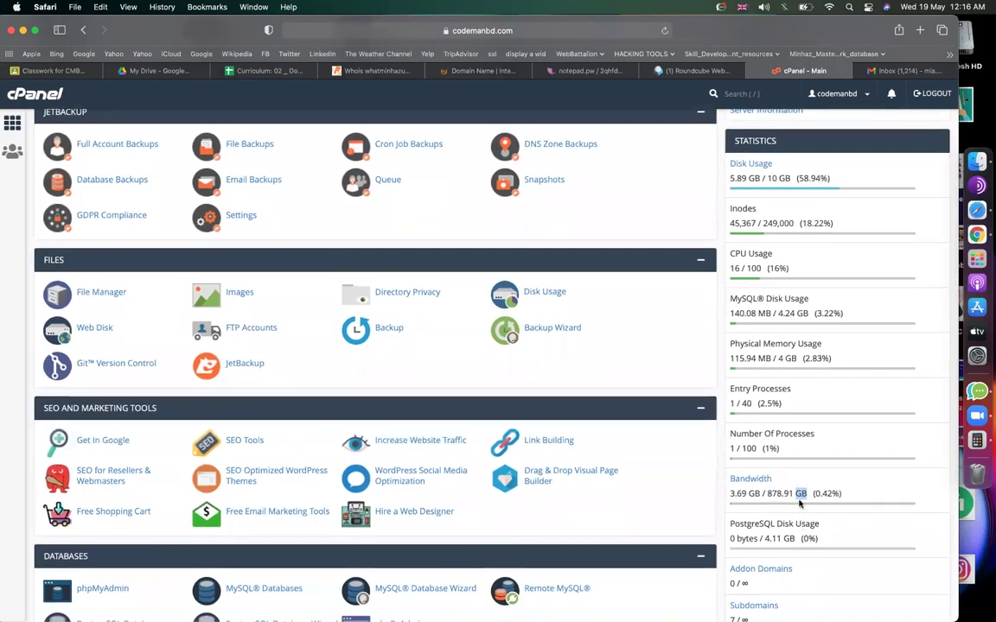
scroll(802, 519, up, 5)
drag(728, 489, 782, 486)
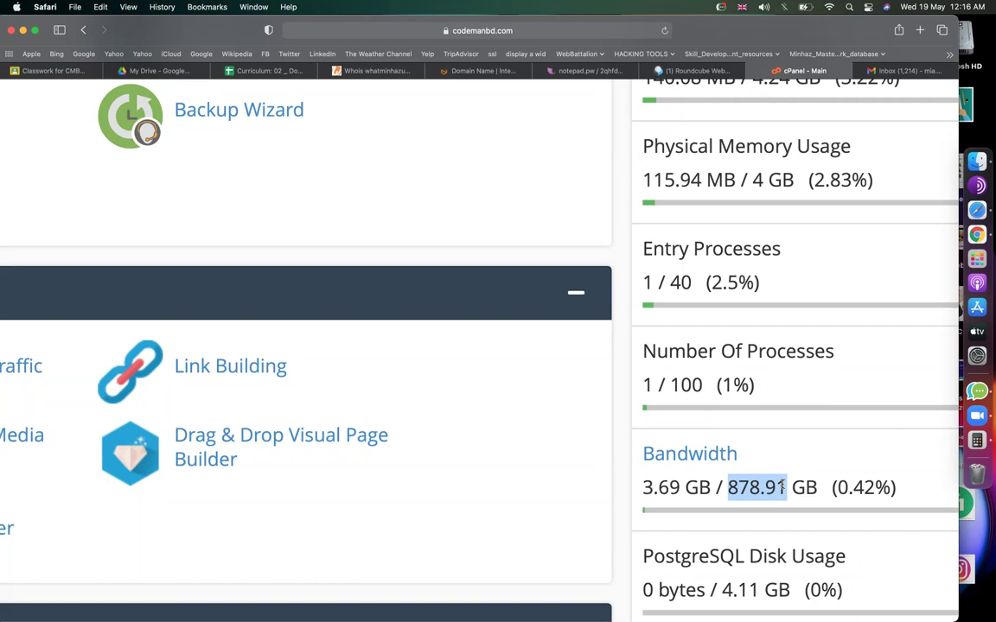
Highlight the 0.42% usage and 878.91 GB bandwidth limit figures in cPanel's statistics.
click(782, 486)
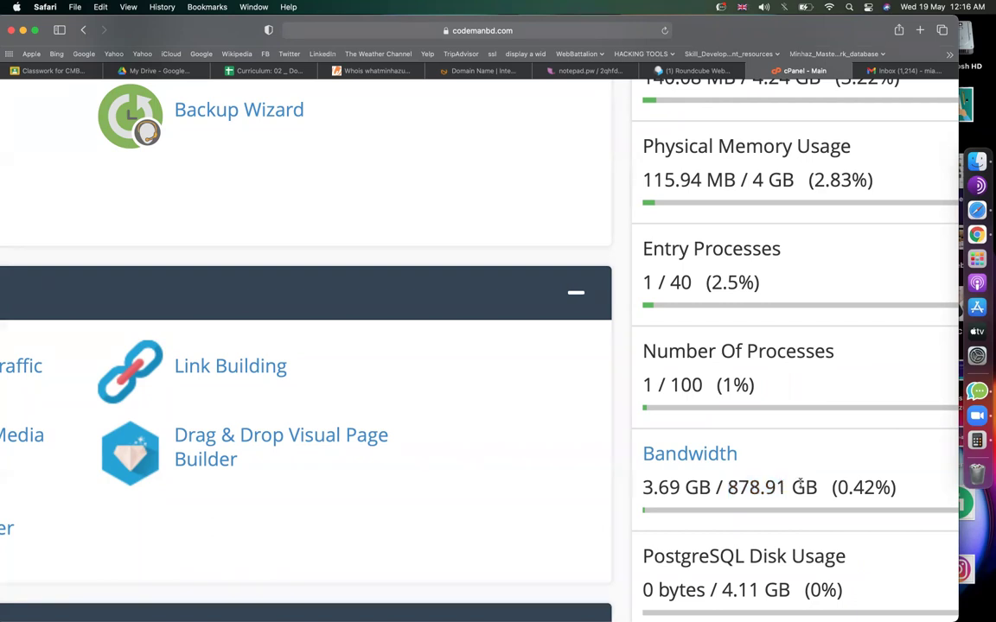
drag(835, 488, 893, 487)
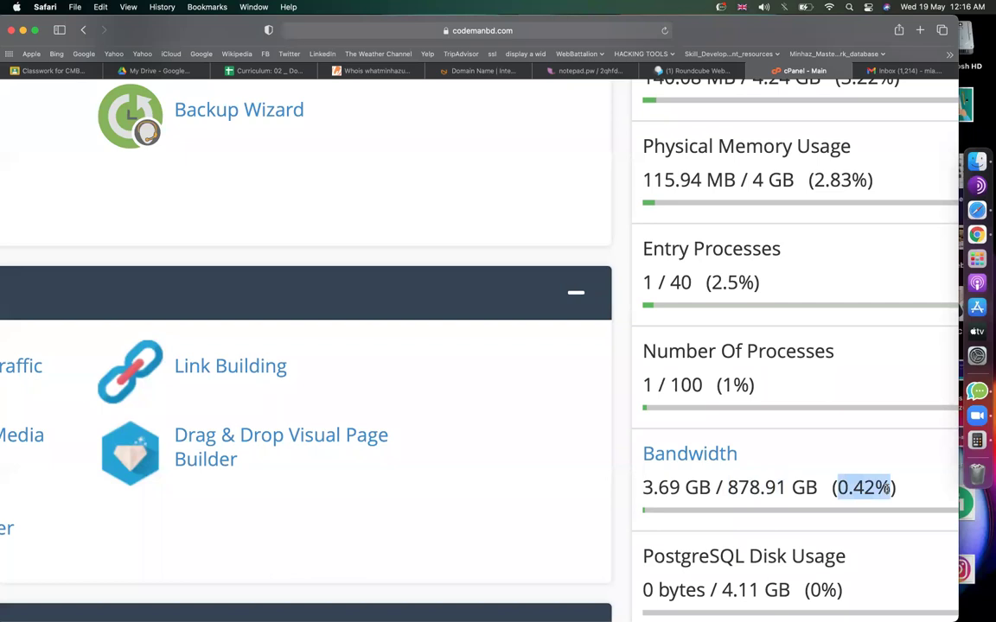
click(752, 489)
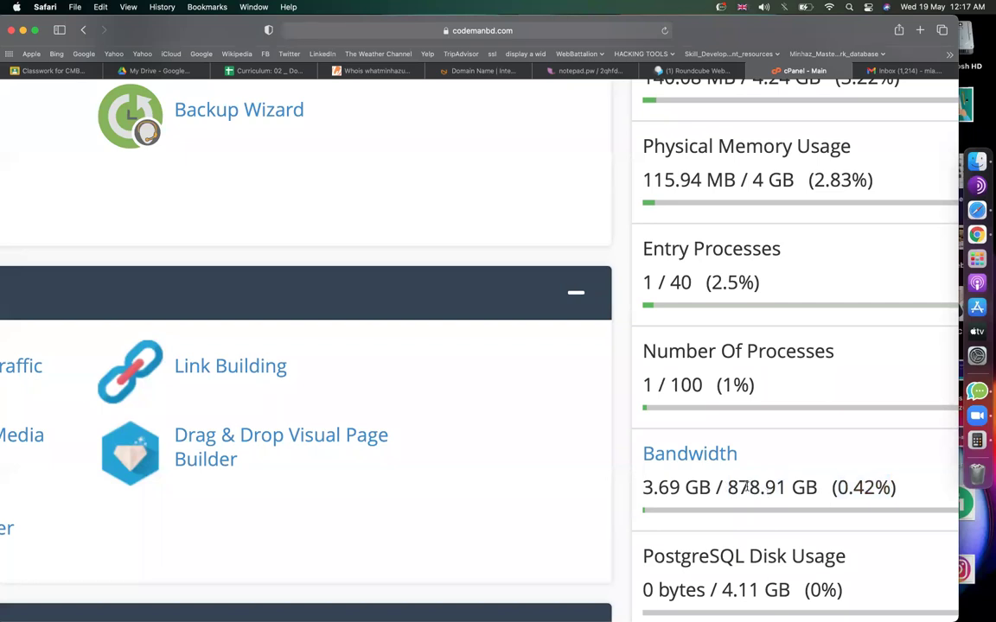
drag(728, 489, 825, 488)
click(845, 488)
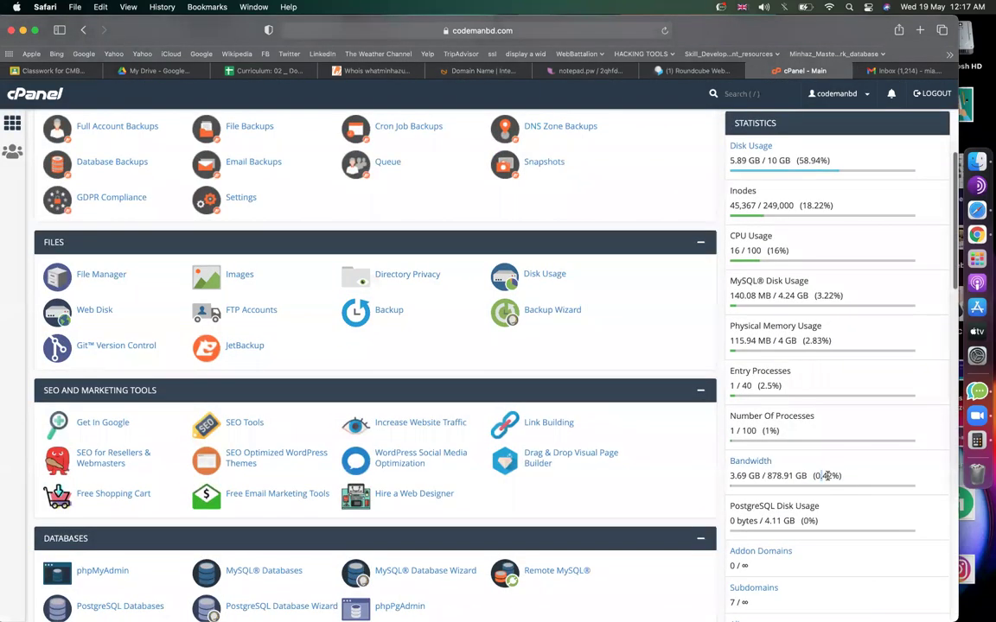
double_click(827, 475)
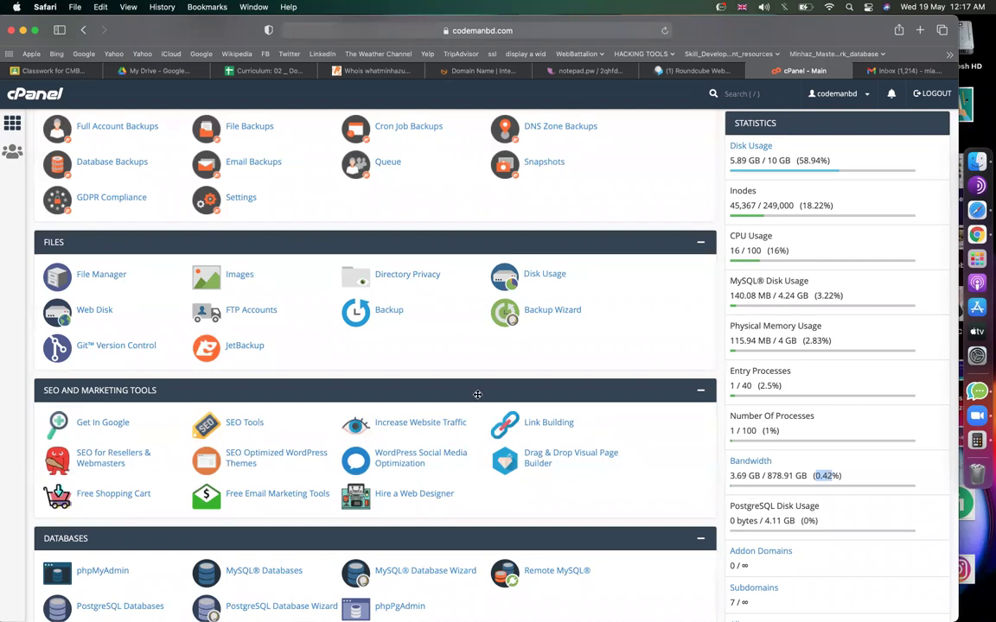
Change the first notepad.pw directory URL from /project1 to /comingsoon and copy the folder name.
click(577, 70)
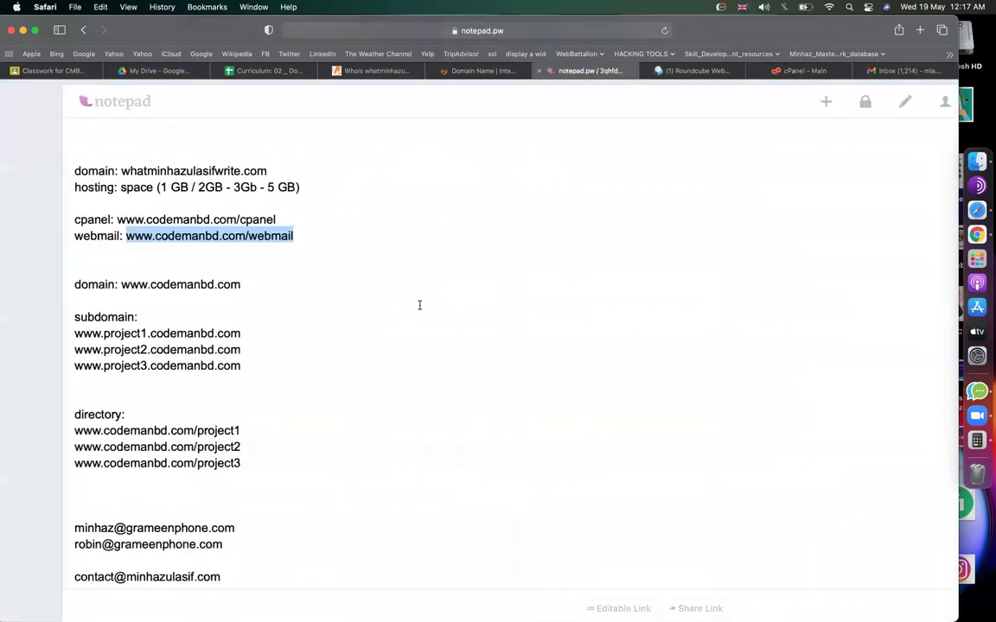
scroll(345, 332, down, 1)
drag(240, 406, 75, 406)
click(204, 406)
click(197, 406)
key(shift+super+Right)
text(coming)
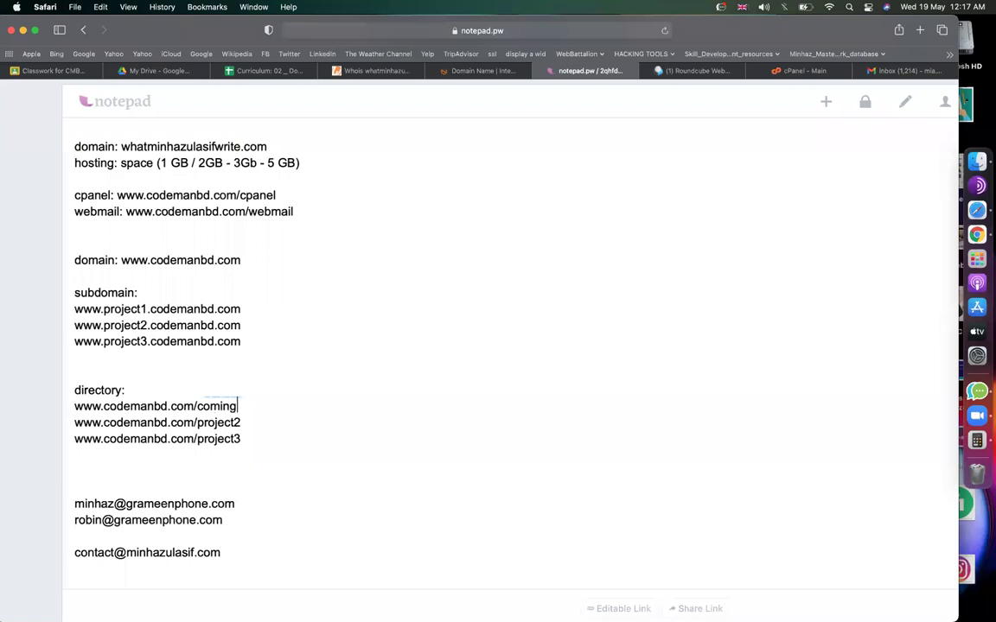
text(soon)
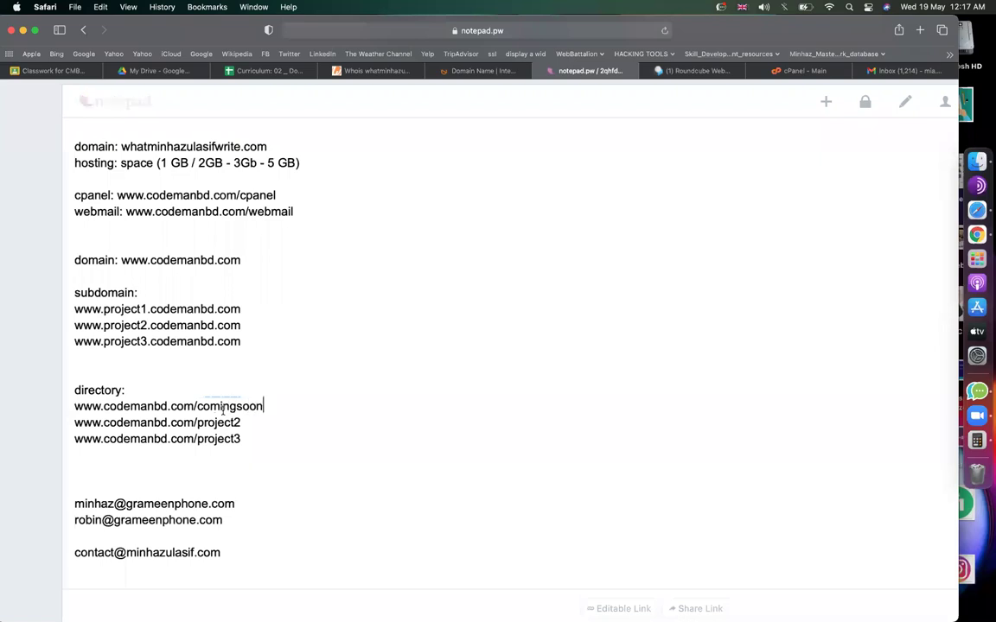
drag(197, 406, 260, 409)
key(super+c)
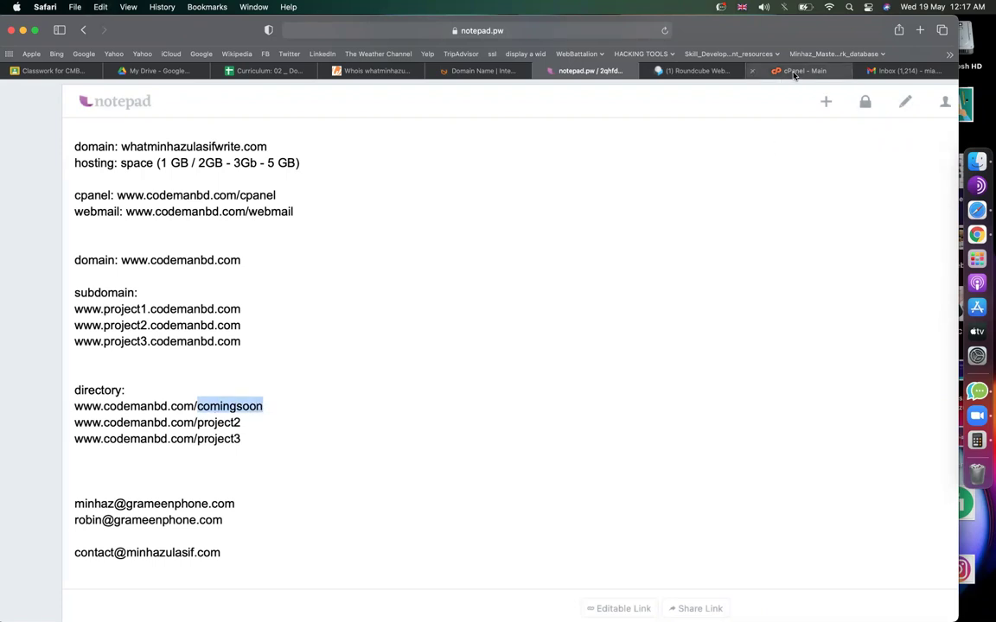
click(782, 71)
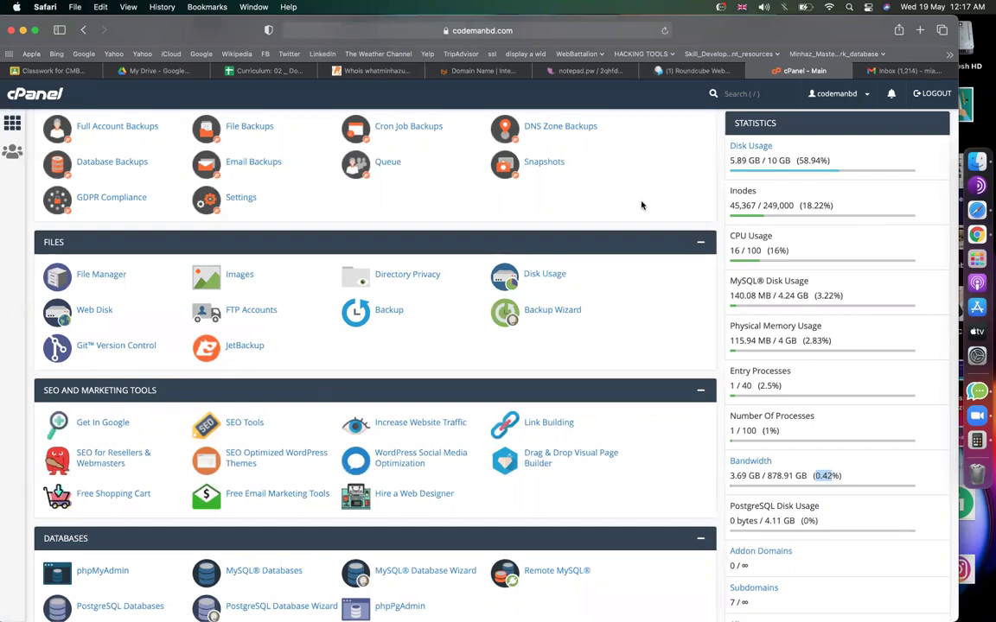
Scroll to Softaculous Apps Installer in cPanel and open the WordPress page.
scroll(478, 344, down, 5)
scroll(478, 344, up, 10)
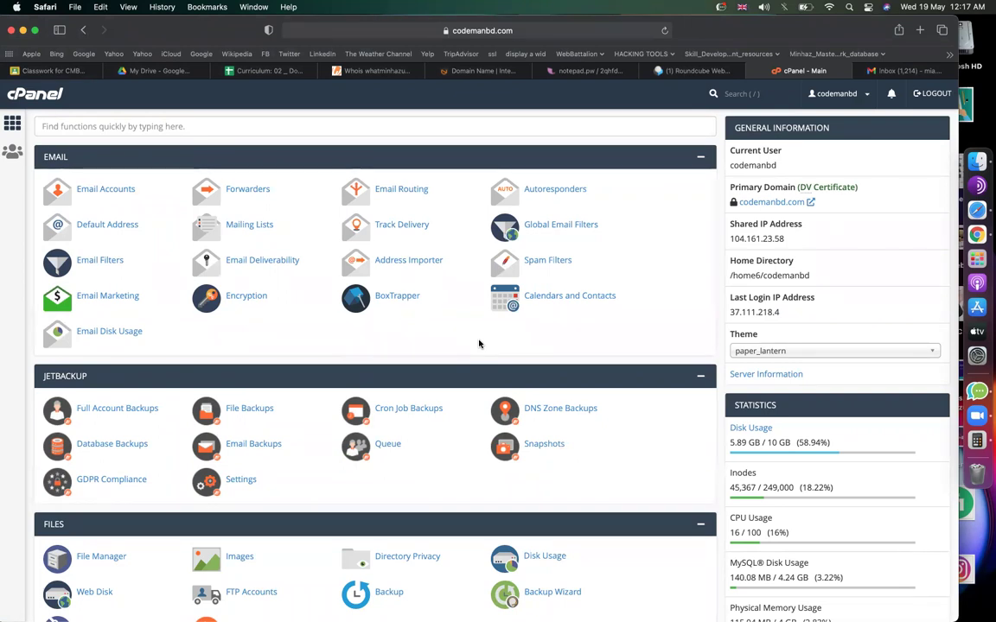
scroll(479, 344, down, 20)
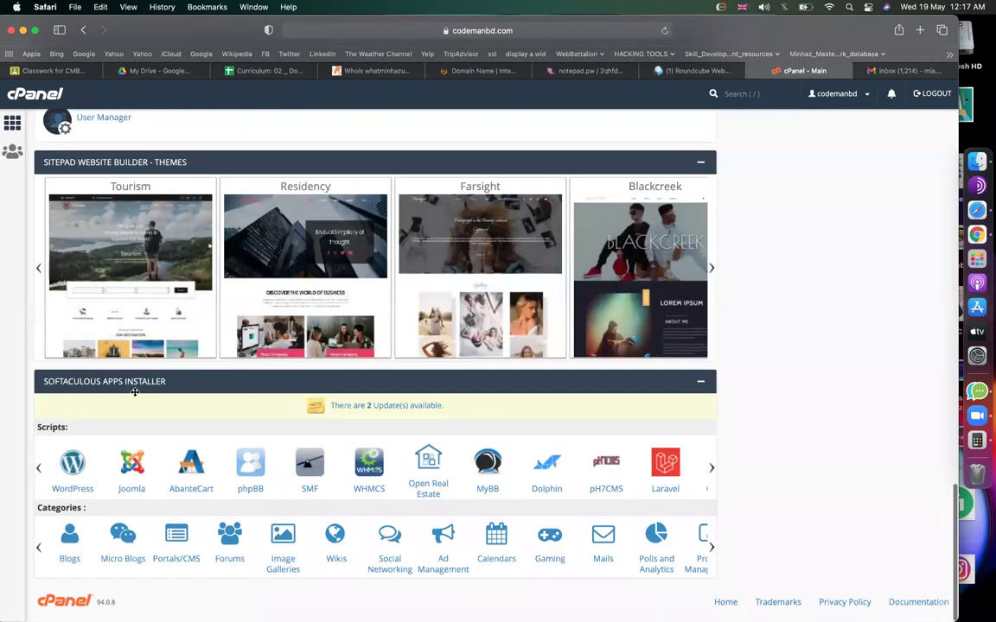
click(71, 466)
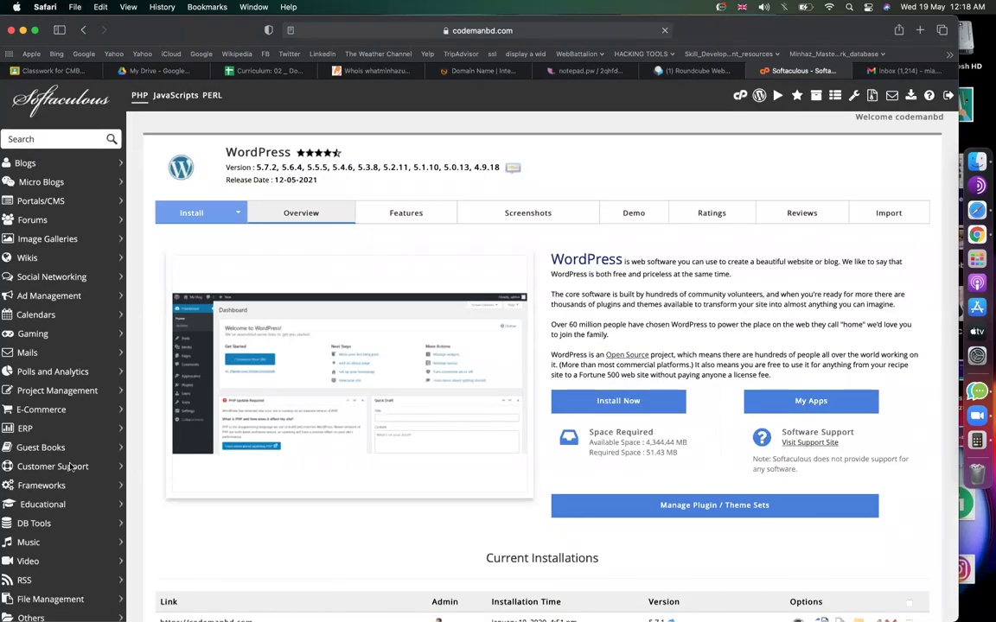
Start a new WordPress install and paste comingsoon into the In Directory field.
click(619, 402)
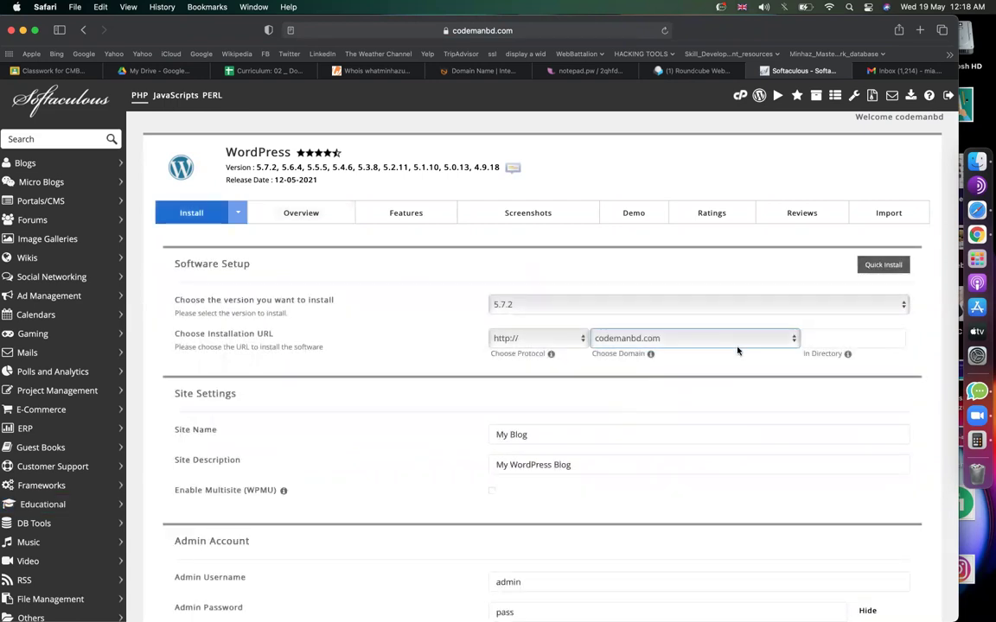
key(super+plus)
key(super+plus)
click(861, 332)
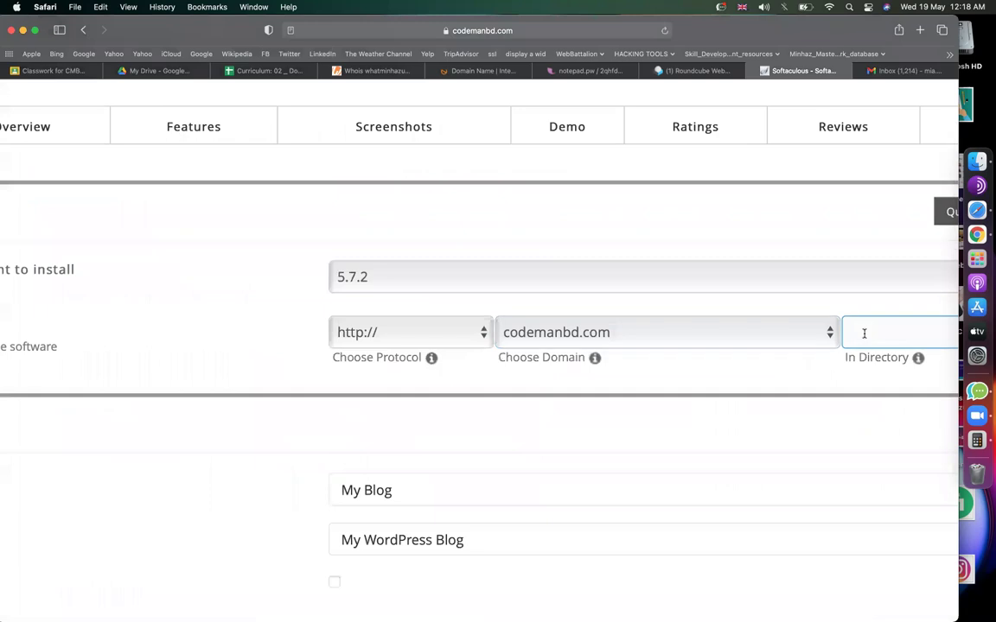
key(super+minus)
key(super+minus)
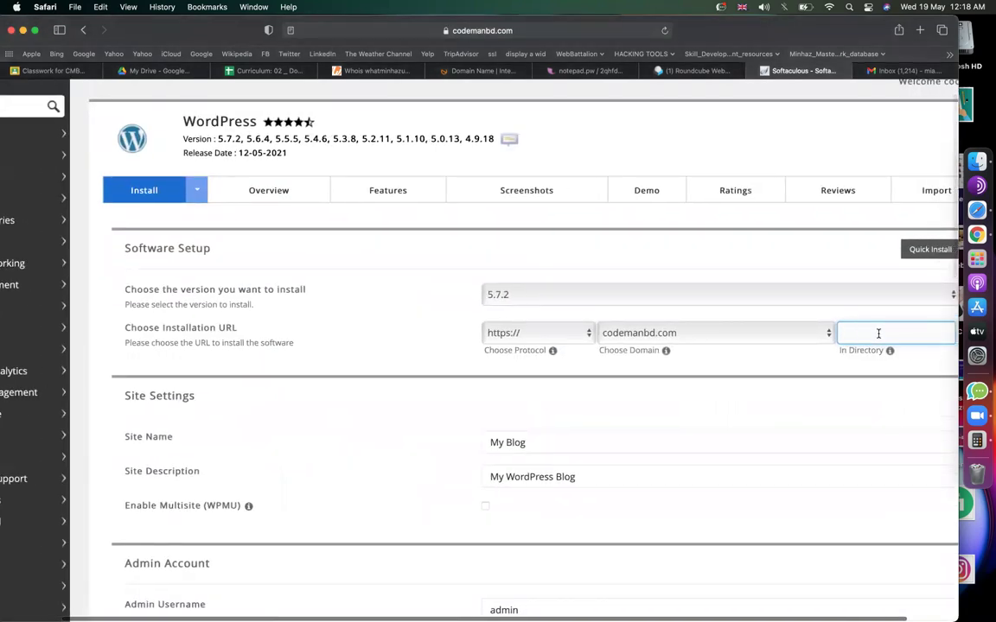
click(566, 71)
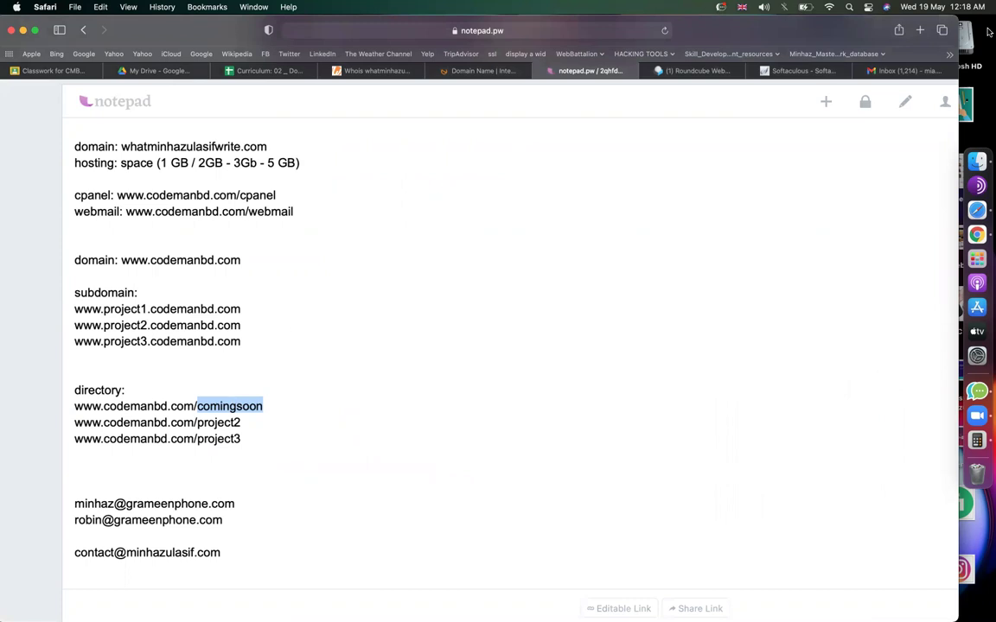
click(799, 71)
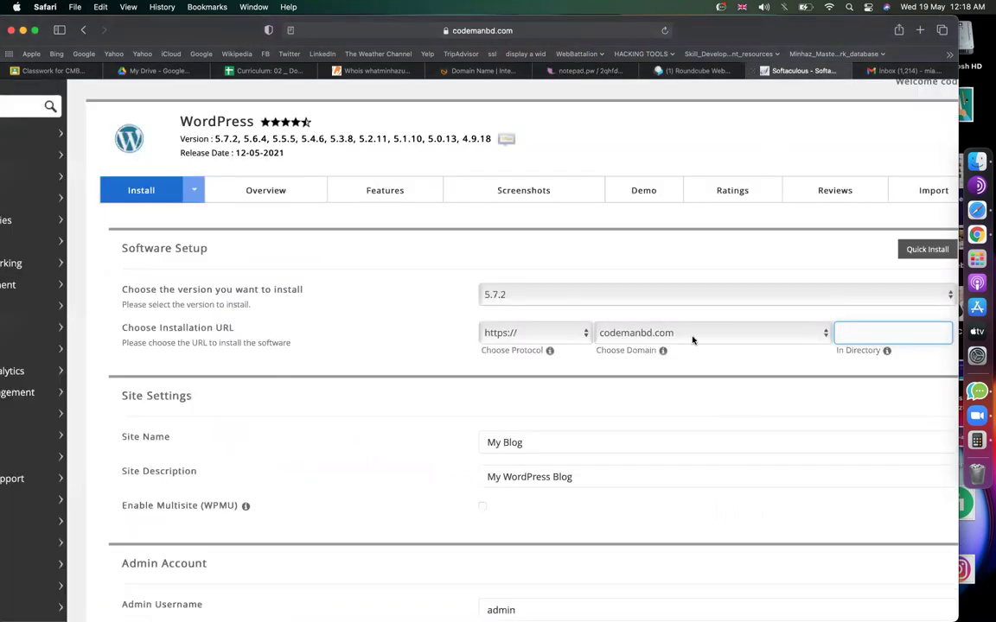
key(super+v)
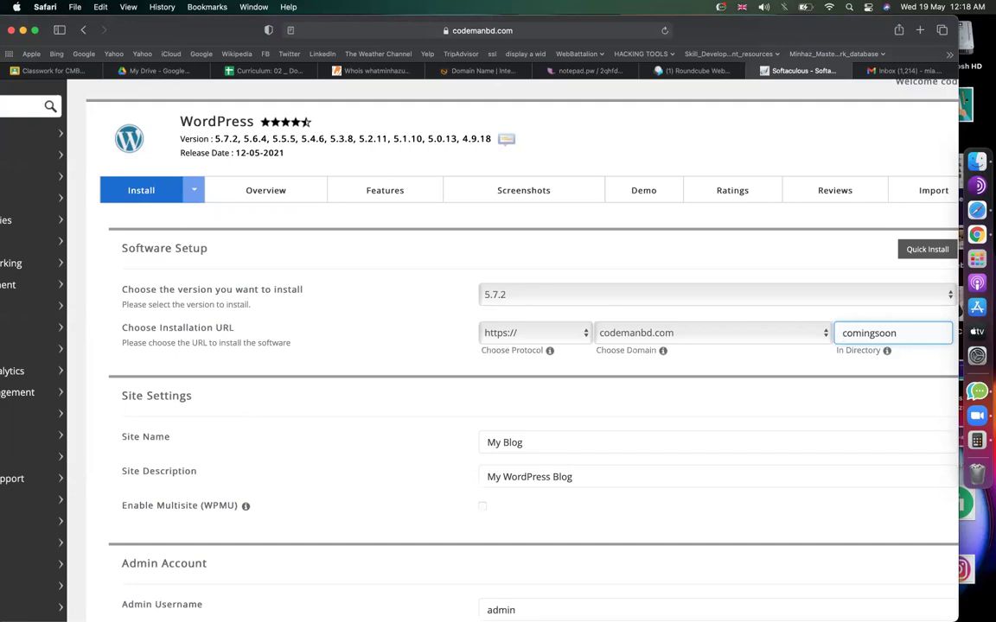
click(497, 262)
Review the codemanbd.com domain, comingsoon directory and Admin Username fields on the install form.
scroll(494, 262, down, 3)
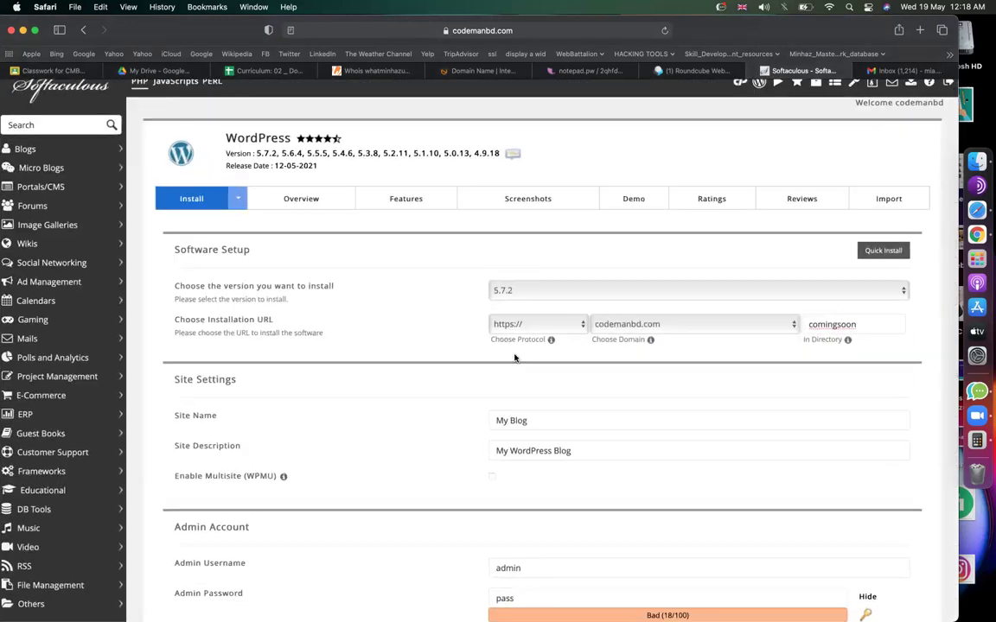
scroll(516, 355, down, 5)
click(528, 369)
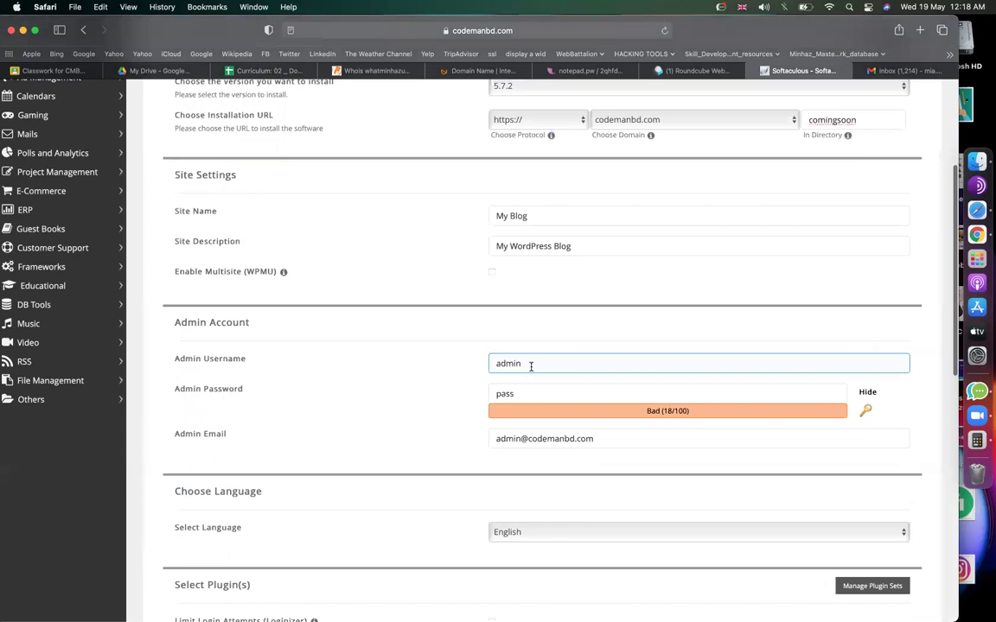
scroll(531, 367, up, 3)
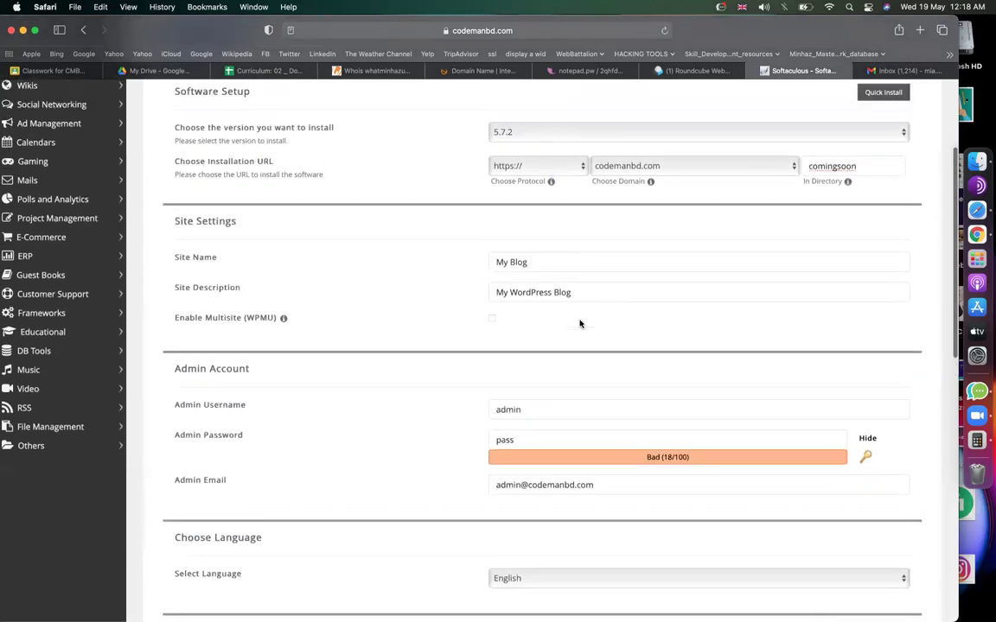
click(804, 170)
click(794, 174)
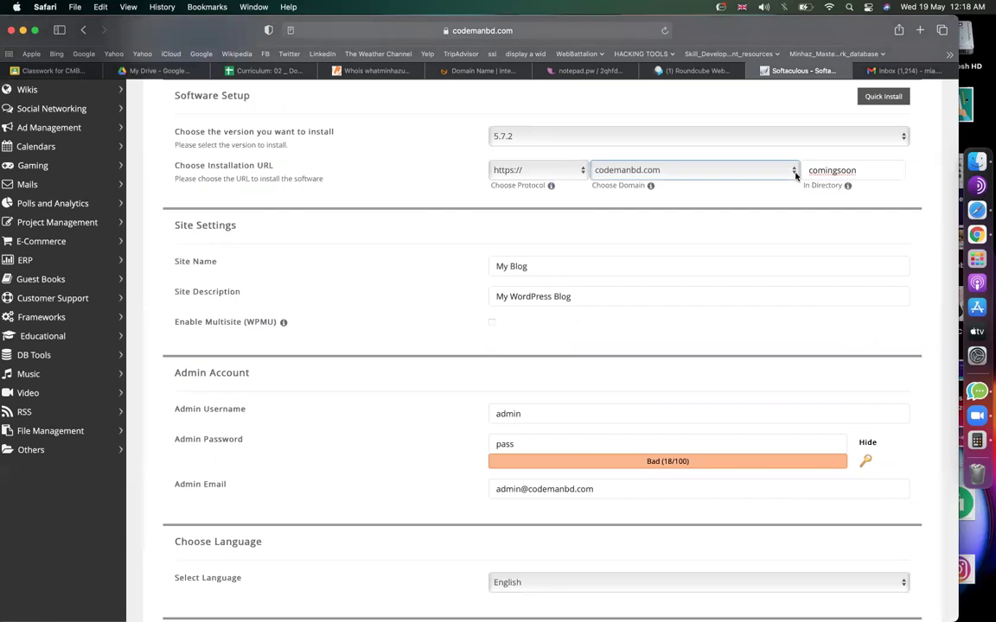
click(553, 415)
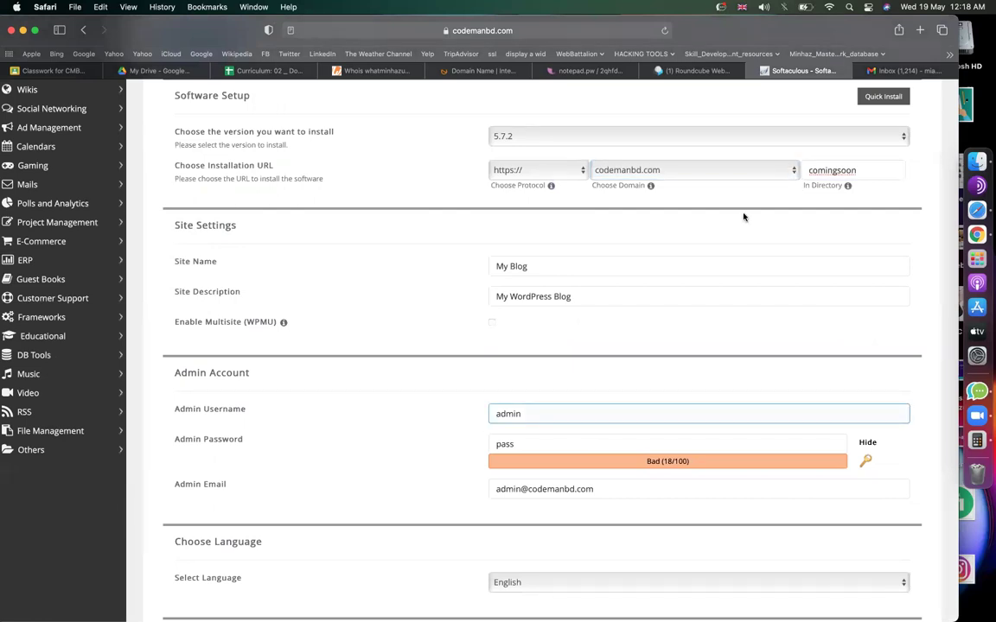
click(835, 172)
double_click(824, 172)
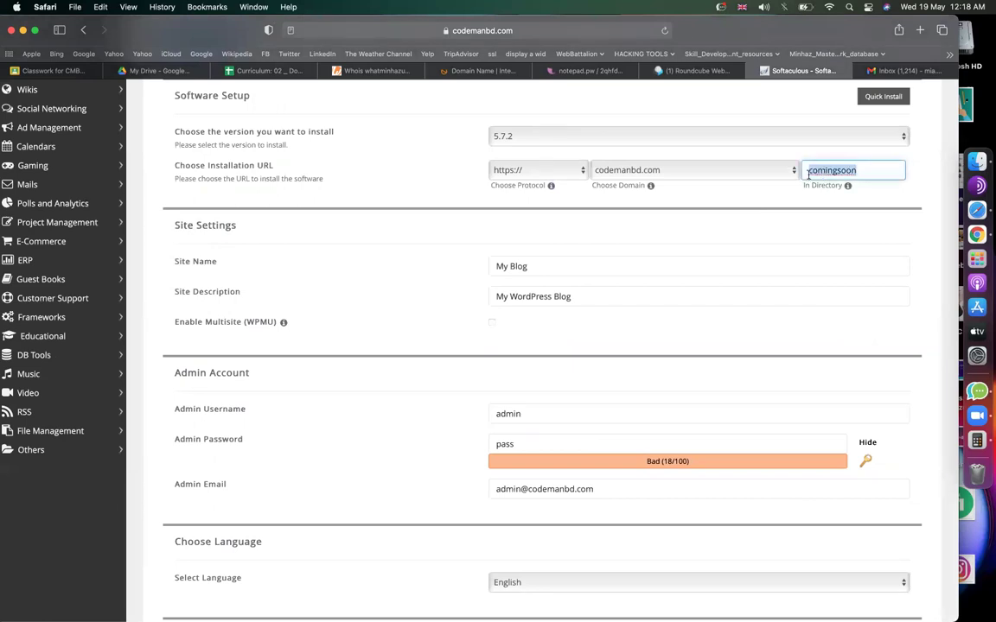
click(549, 409)
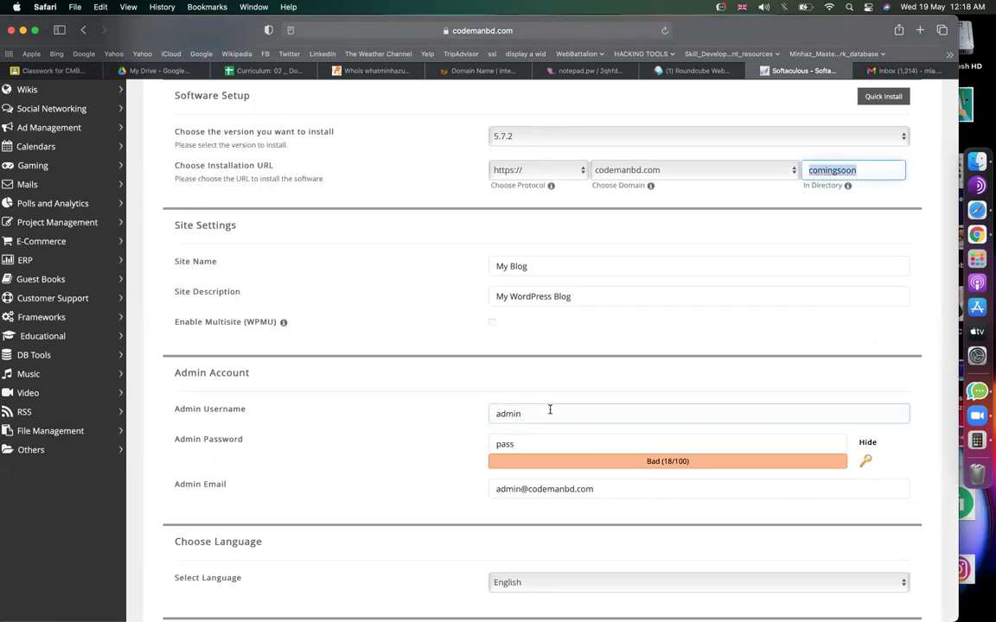
click(469, 410)
Check the admin password field and run the WordPress installation at codemanbd.com/comingsoon.
click(513, 436)
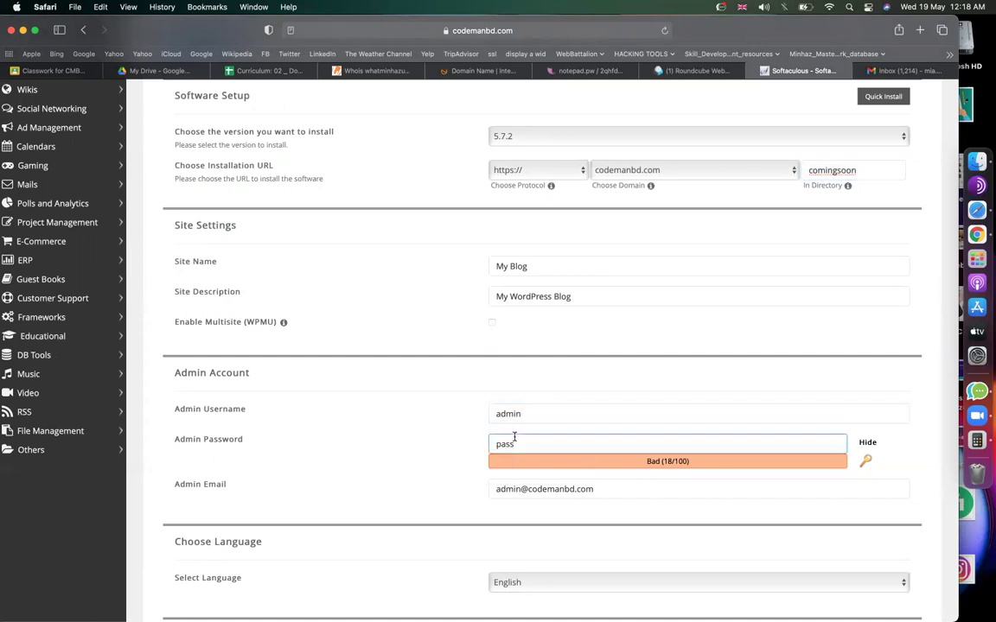
click(540, 413)
click(540, 445)
scroll(540, 445, down, 10)
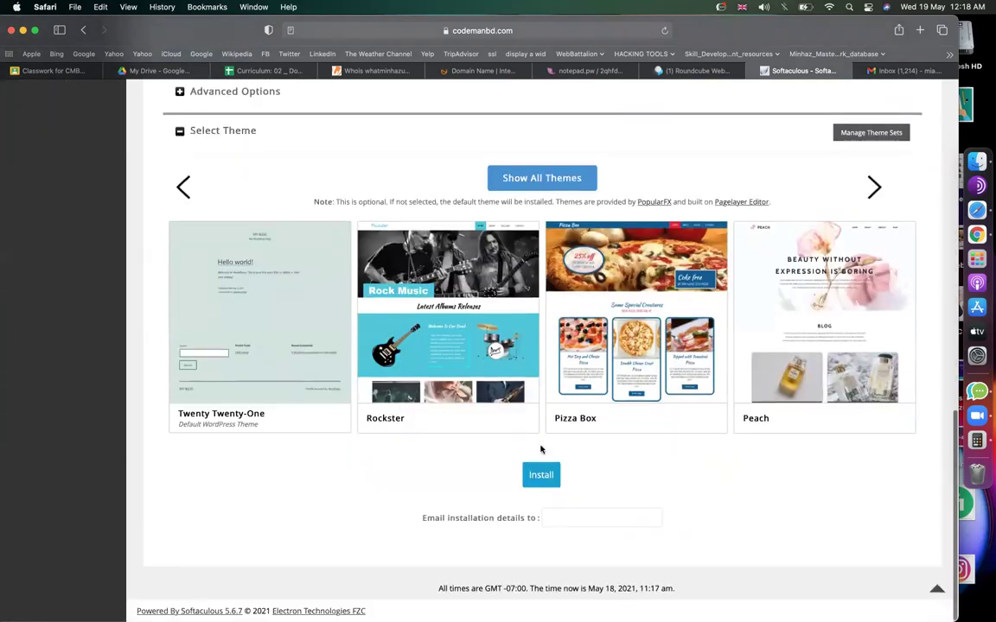
click(541, 475)
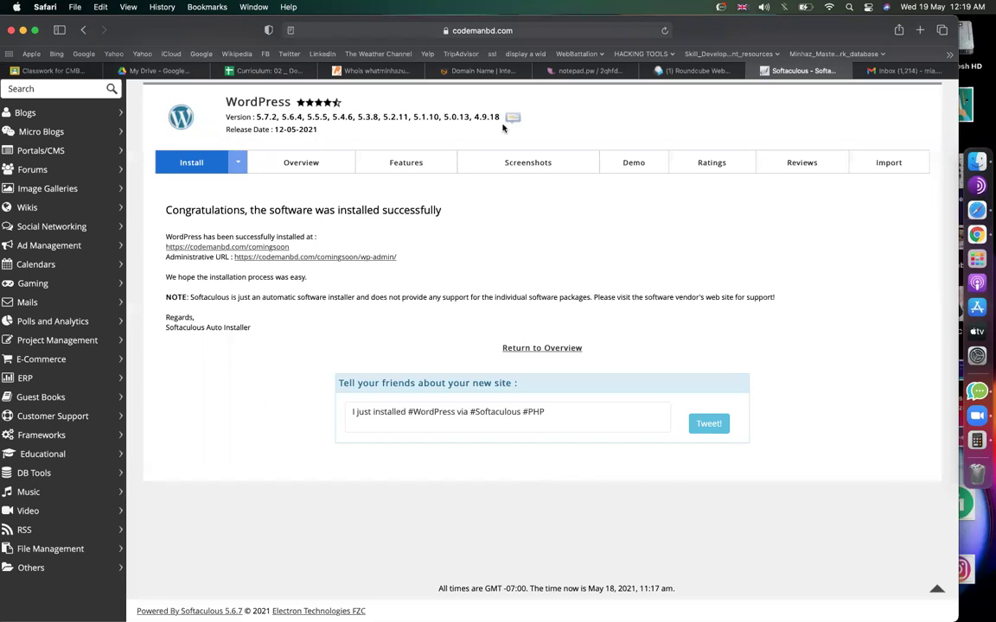
click(578, 71)
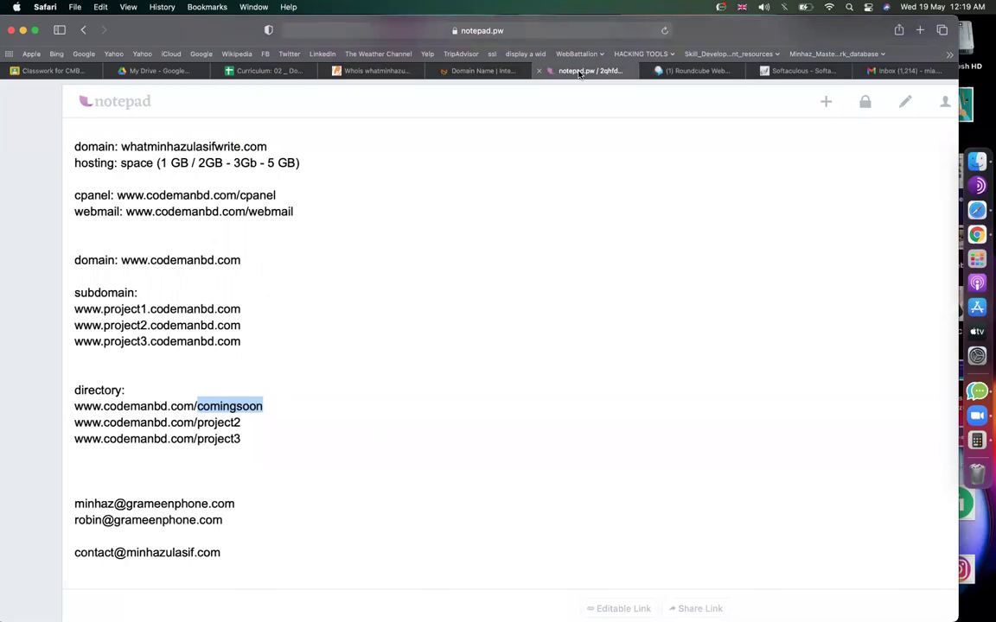
Add a 'wordpress access :' heading below project3 and copy the comingsoon directory address.
click(490, 258)
scroll(442, 287, down, 3)
click(312, 349)
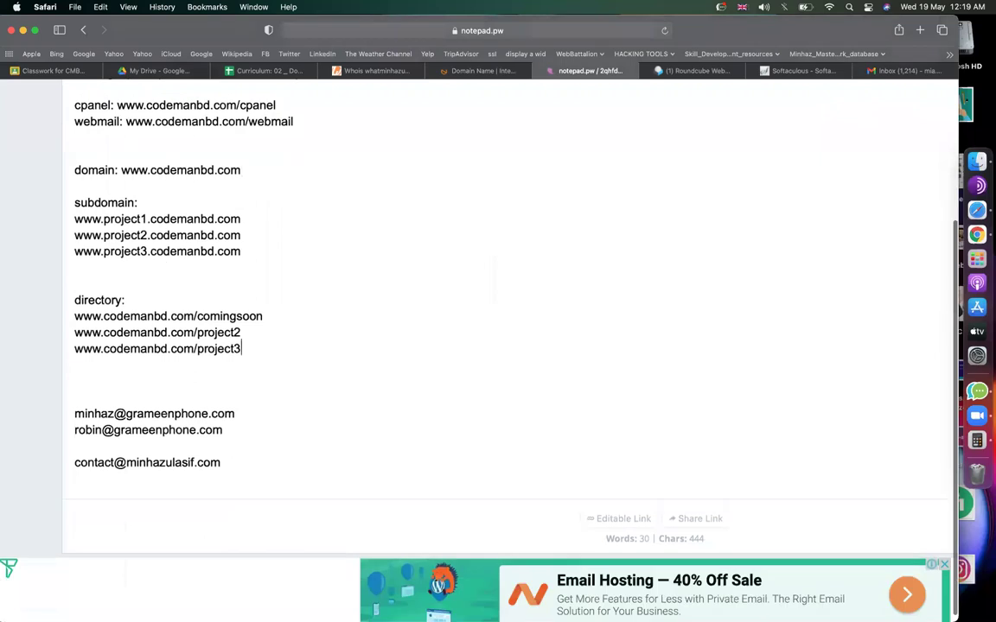
key(Return)
key(Return)
text(wordpress access )
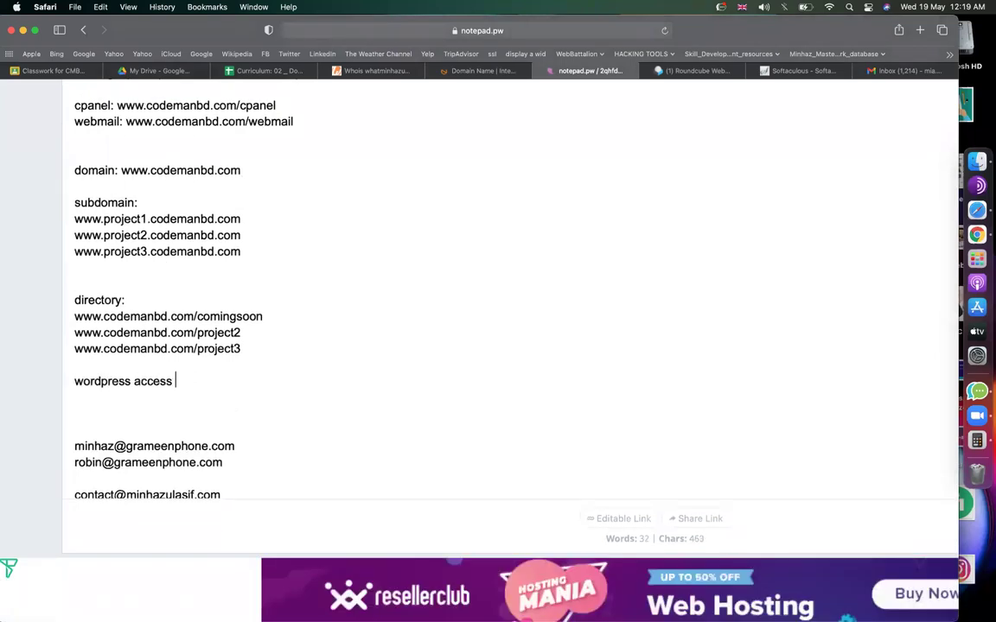
text(:)
drag(263, 317, 72, 318)
key(super+c)
Paste the address under the heading with /wp-admin appended, and open it in a new tab.
click(204, 380)
key(Return)
key(super+v)
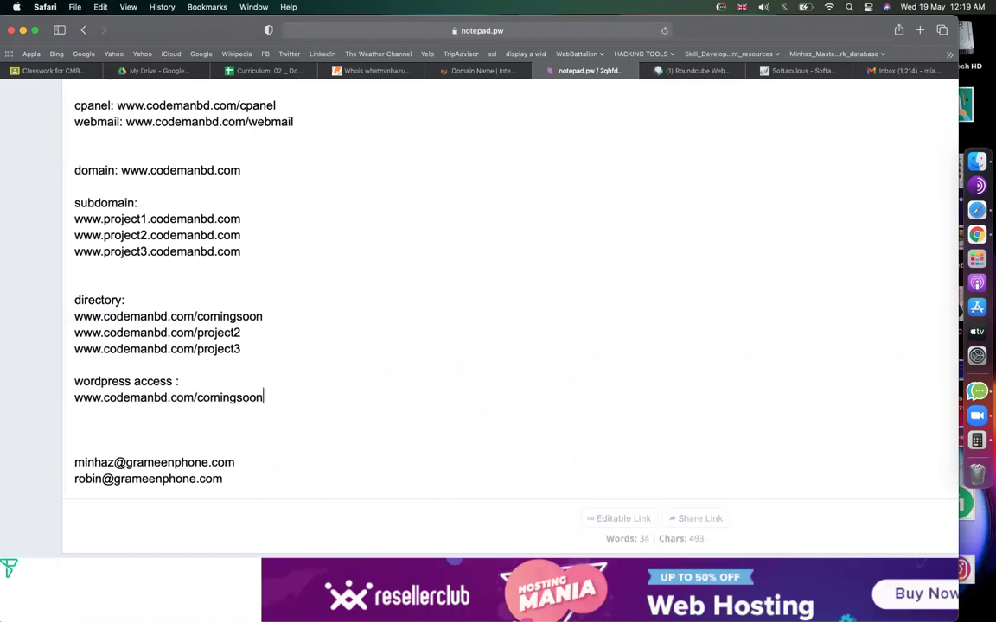
text(/wp-admin)
key(shift+super+Left)
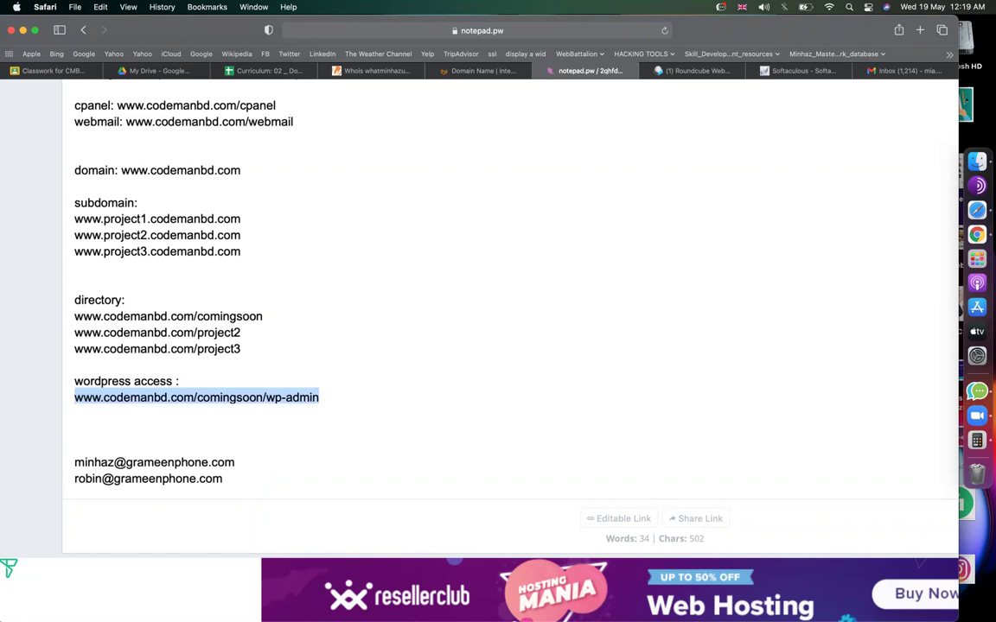
key(super+t)
key(super+v)
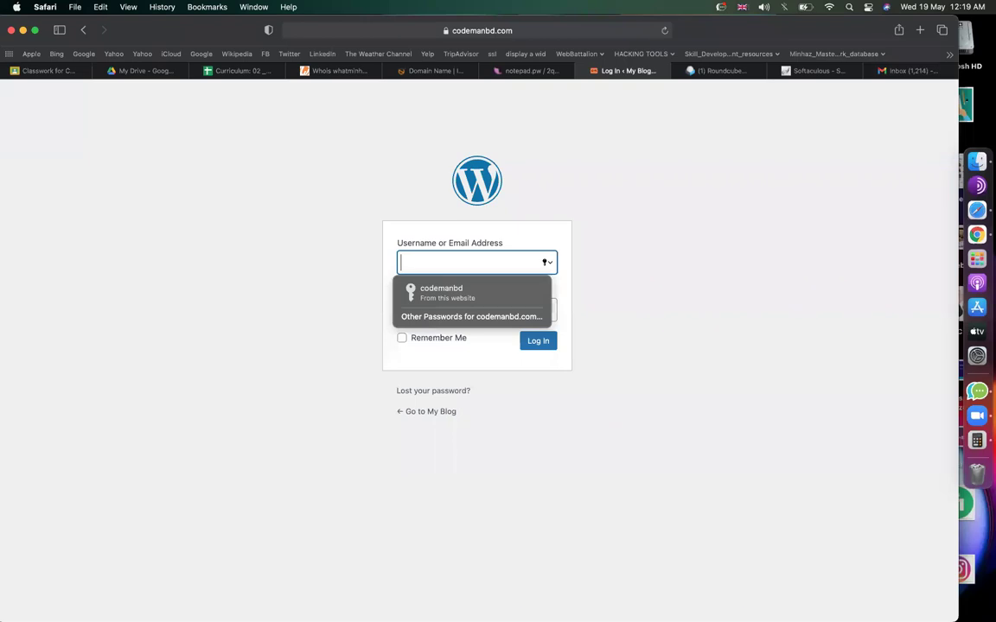
Sign in to the comingsoon WordPress admin with the administrator username and password.
text(admin)
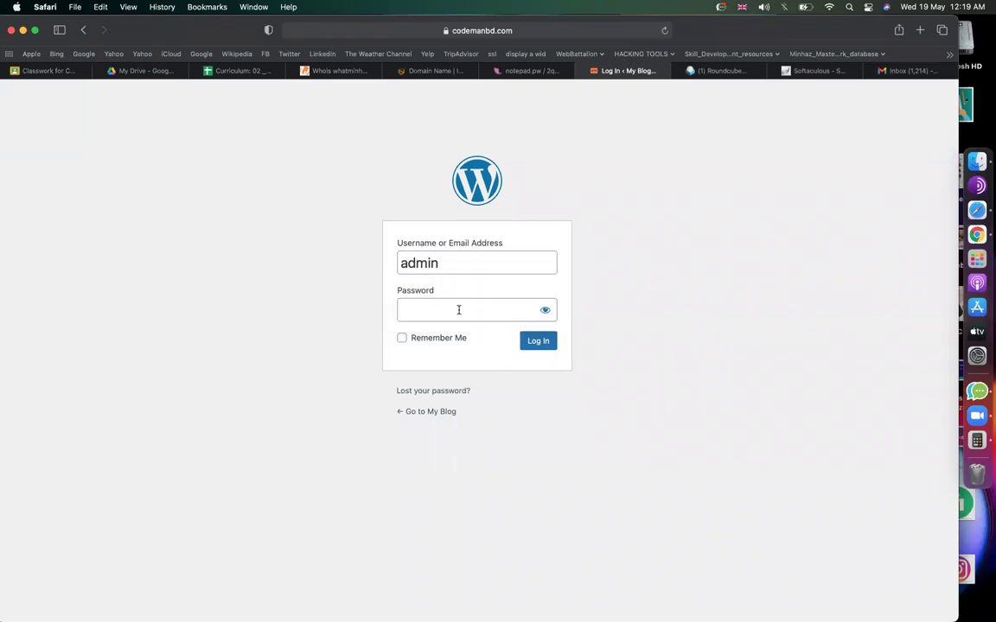
click(458, 311)
text(••••)
key(Return)
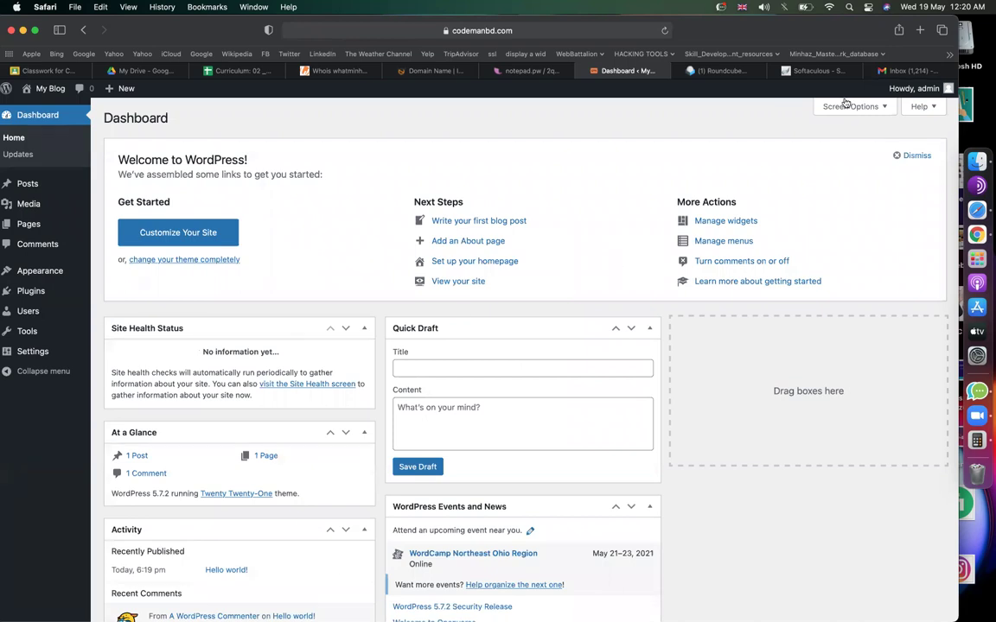
click(819, 73)
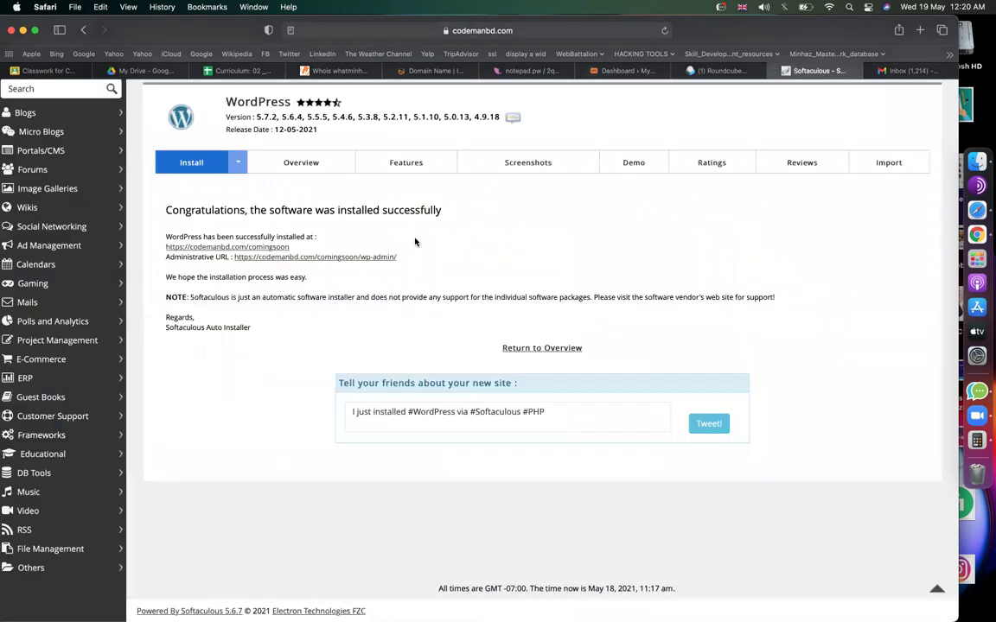
Open the new site's administrative URL from the success page, then close the duplicate tab.
scroll(423, 234, up, 5)
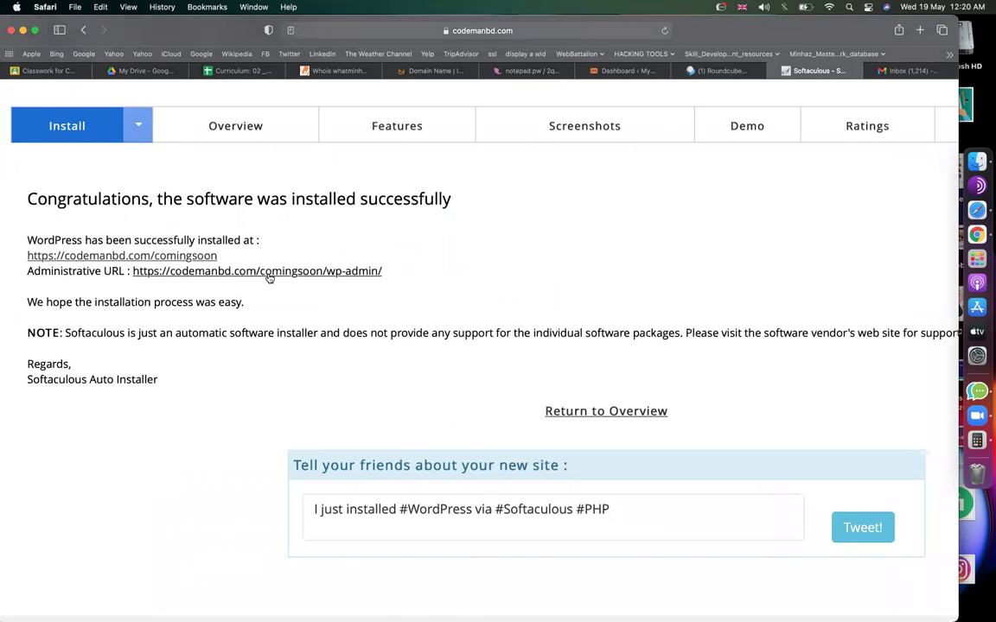
click(268, 276)
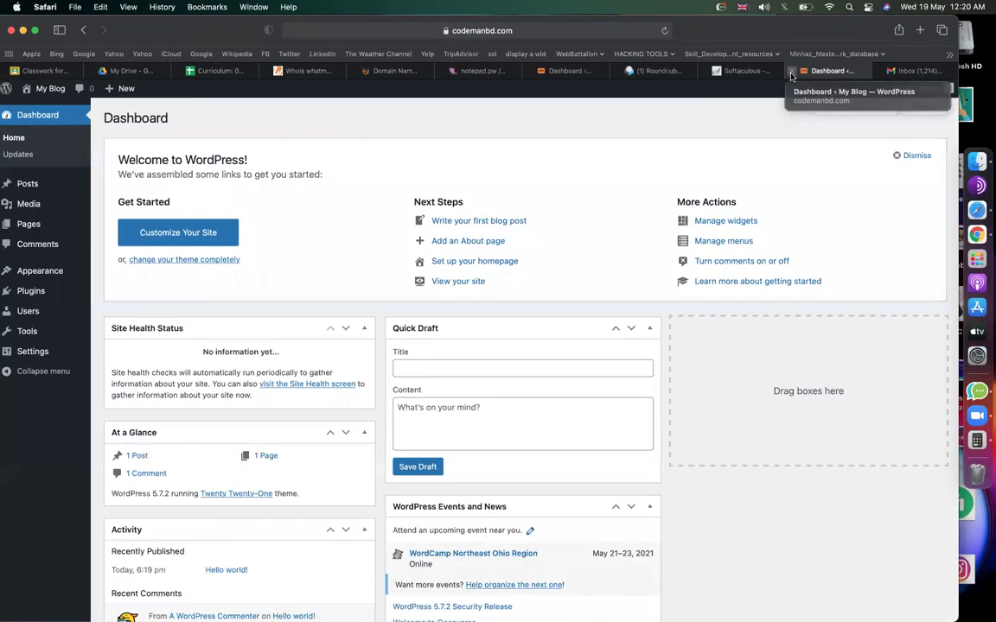
click(801, 70)
scroll(696, 219, down, 5)
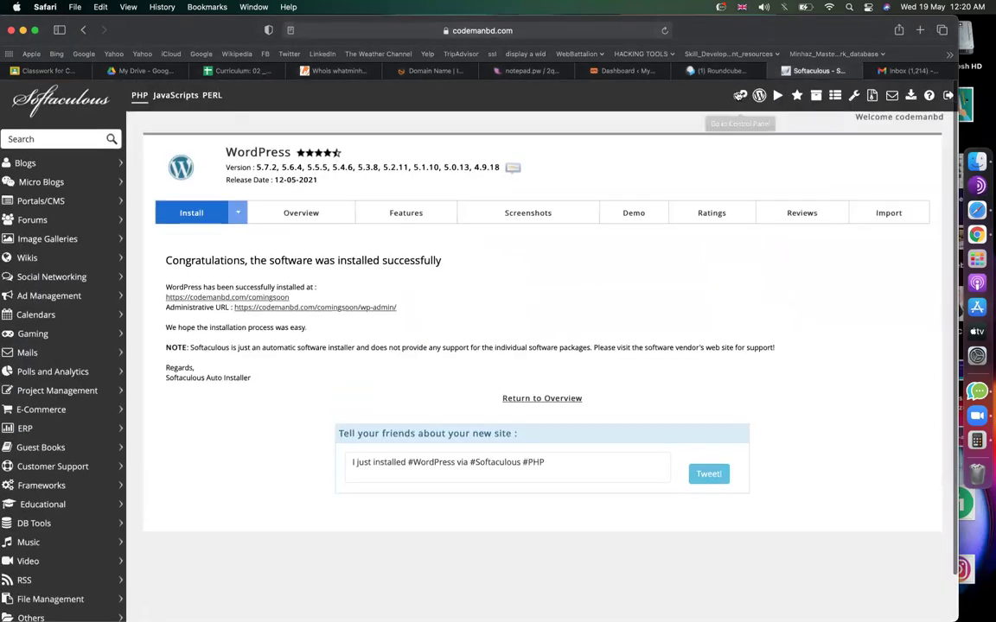
From cPanel, open Softaculous WordPress and view Current Installations listing codemanbd.com/comingsoon.
click(740, 95)
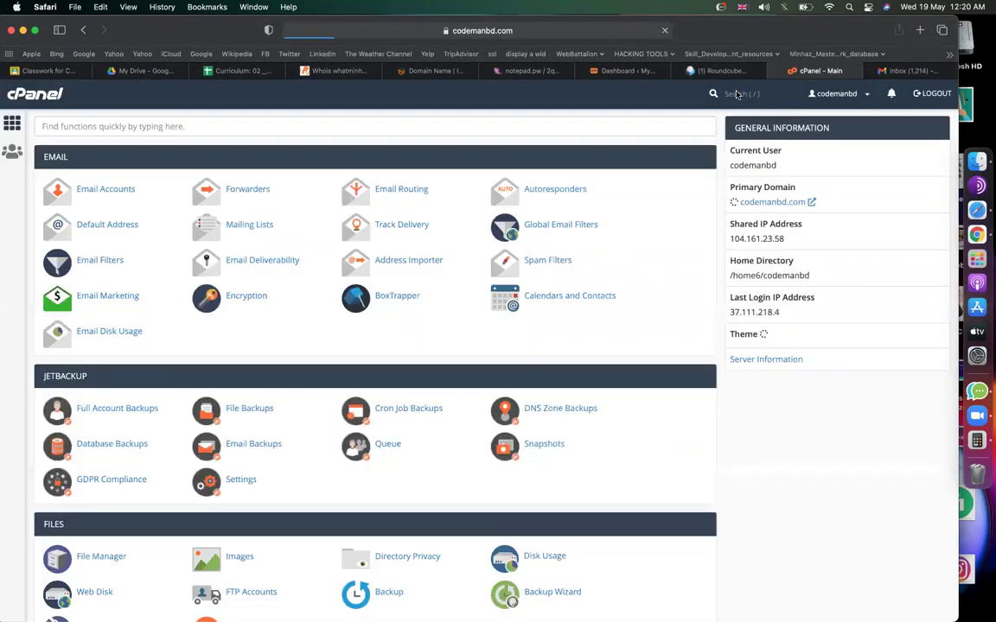
scroll(225, 277, down, 15)
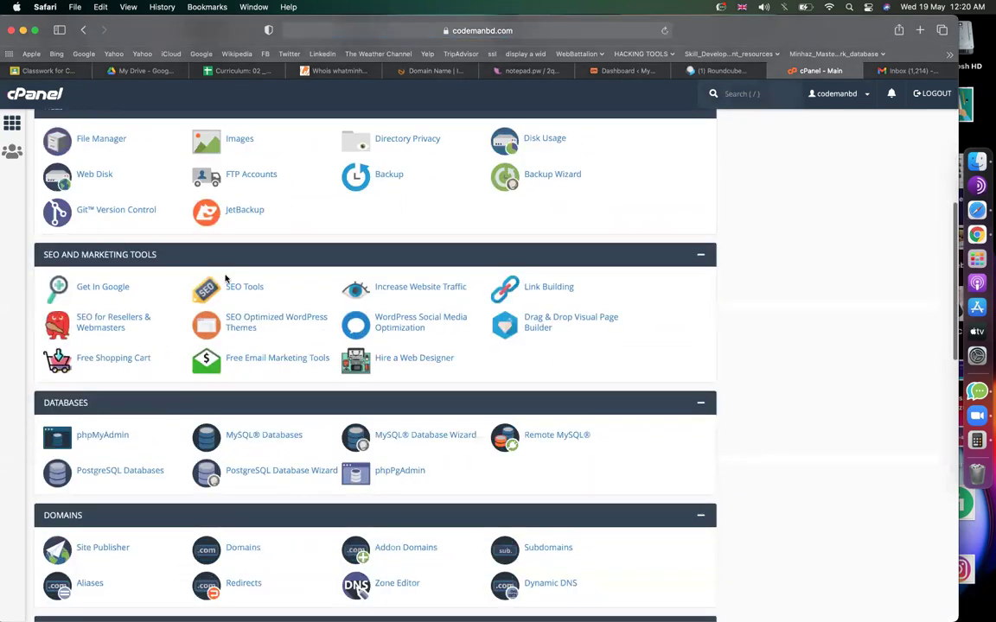
scroll(227, 278, down, 20)
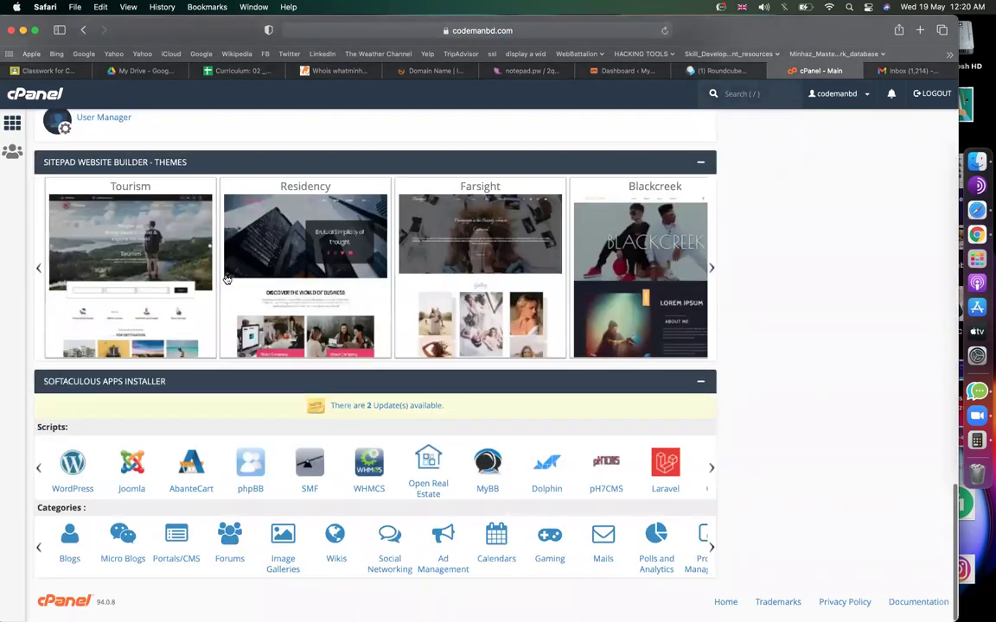
click(74, 468)
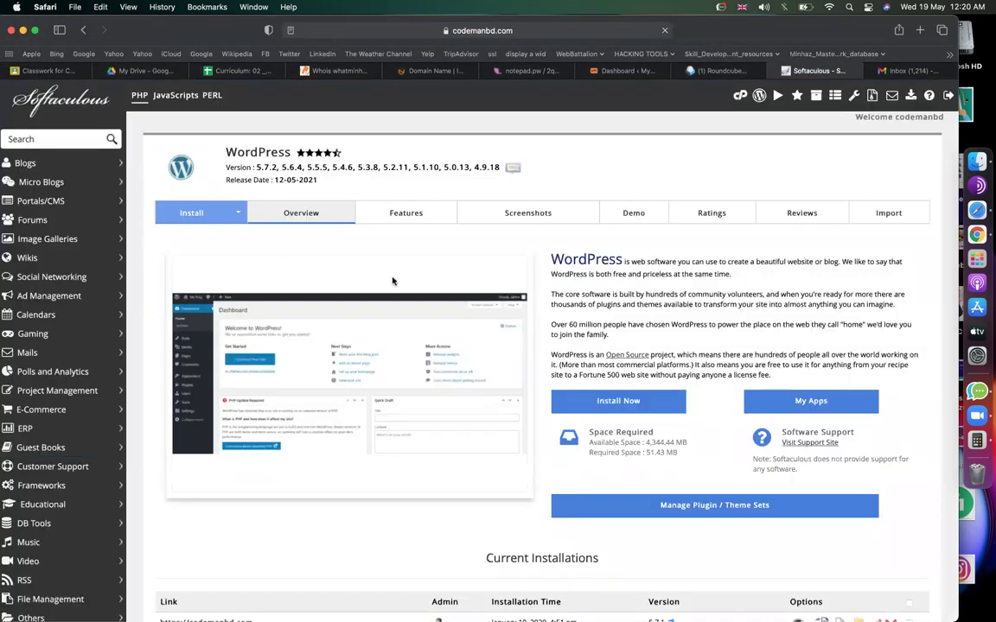
scroll(328, 217, down, 5)
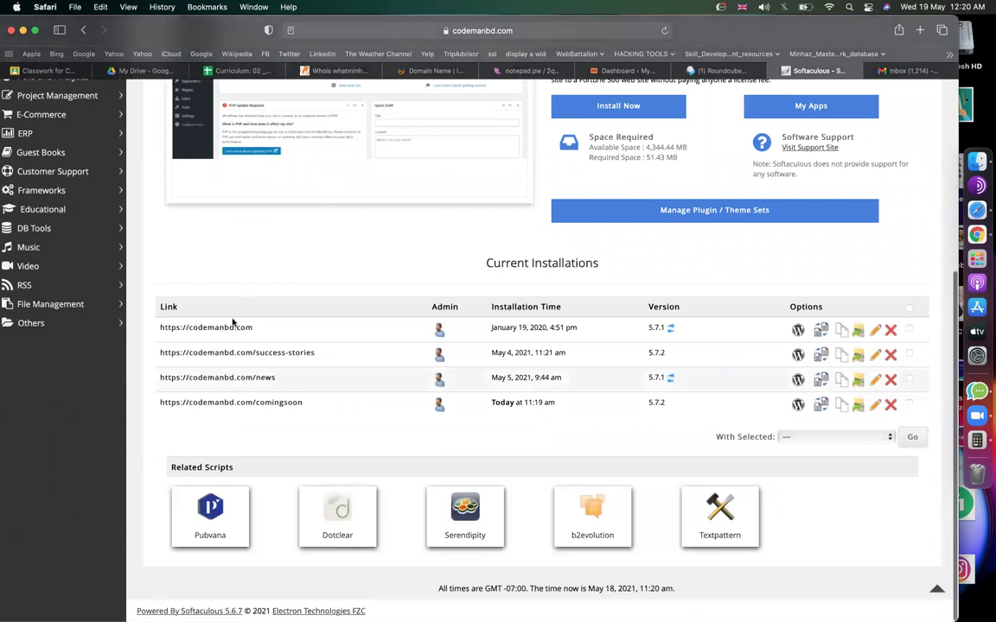
scroll(234, 358, up, 3)
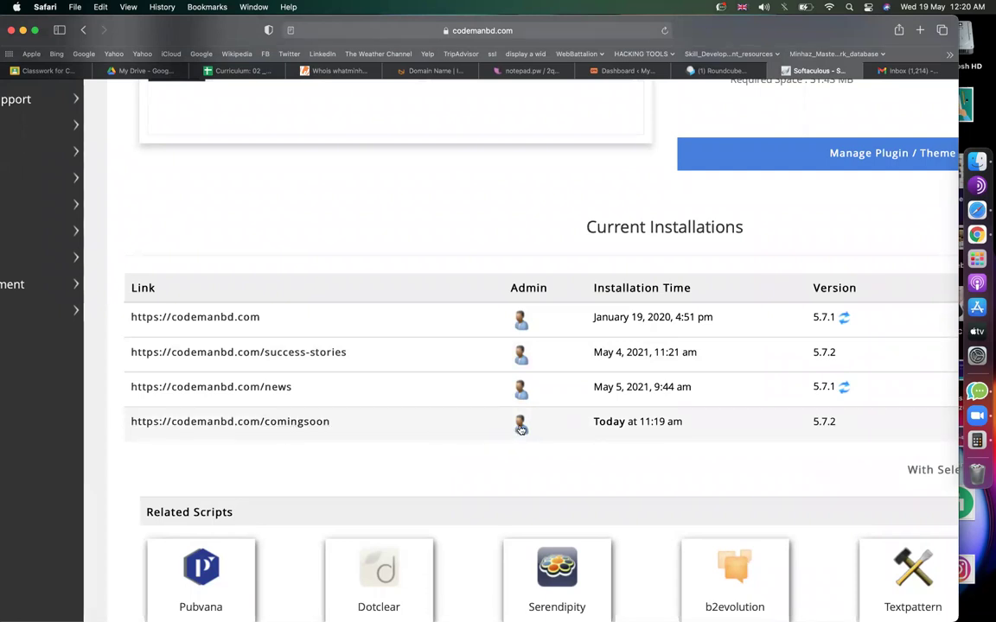
Open the comingsoon admin, then close the stray Page not found and Roundcube webmail tabs.
click(521, 427)
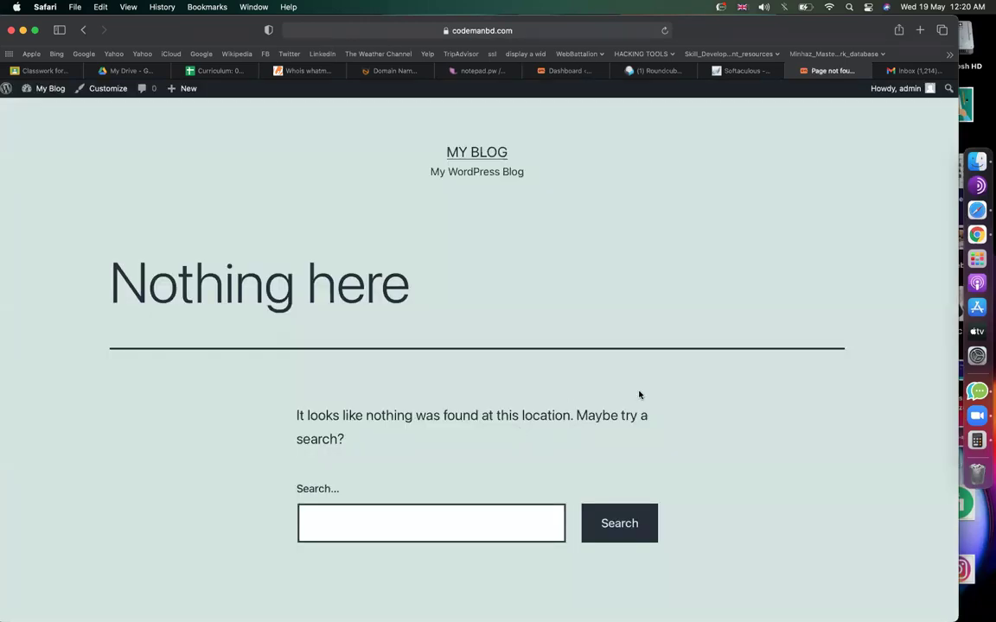
scroll(640, 396, down, 5)
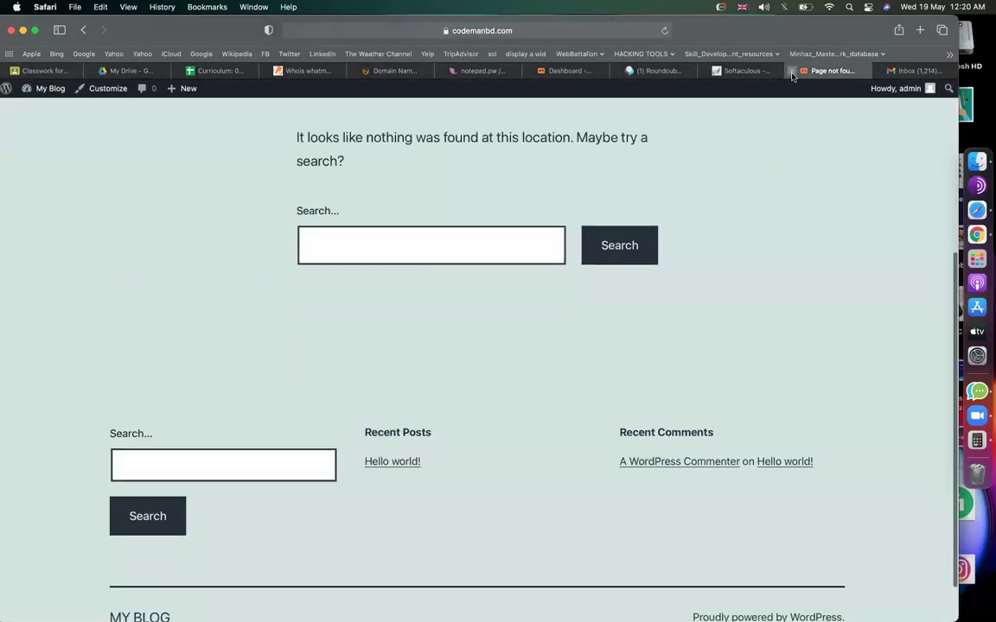
key(super+w)
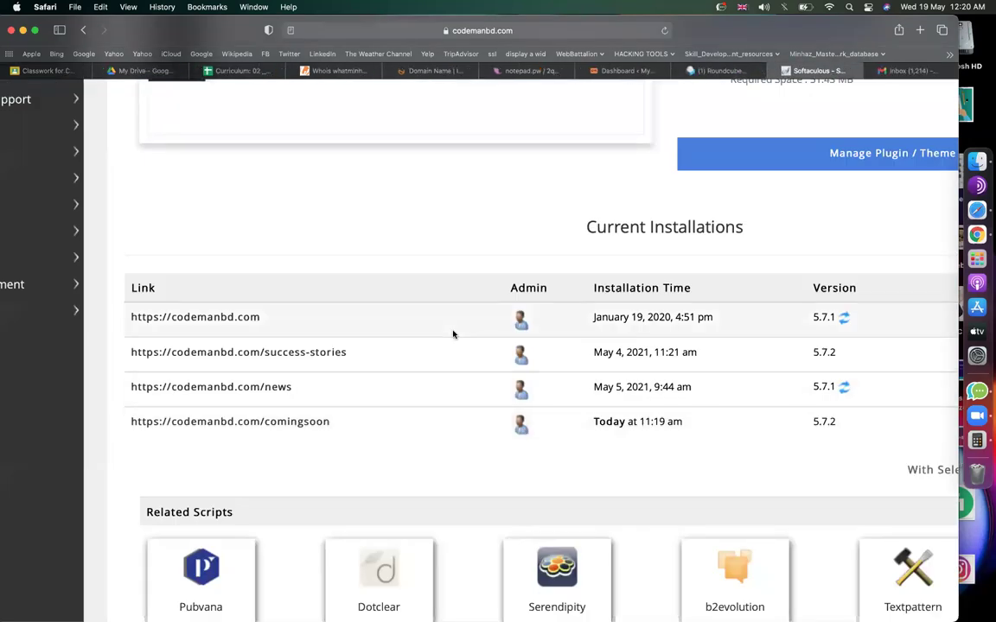
scroll(418, 354, down, 3)
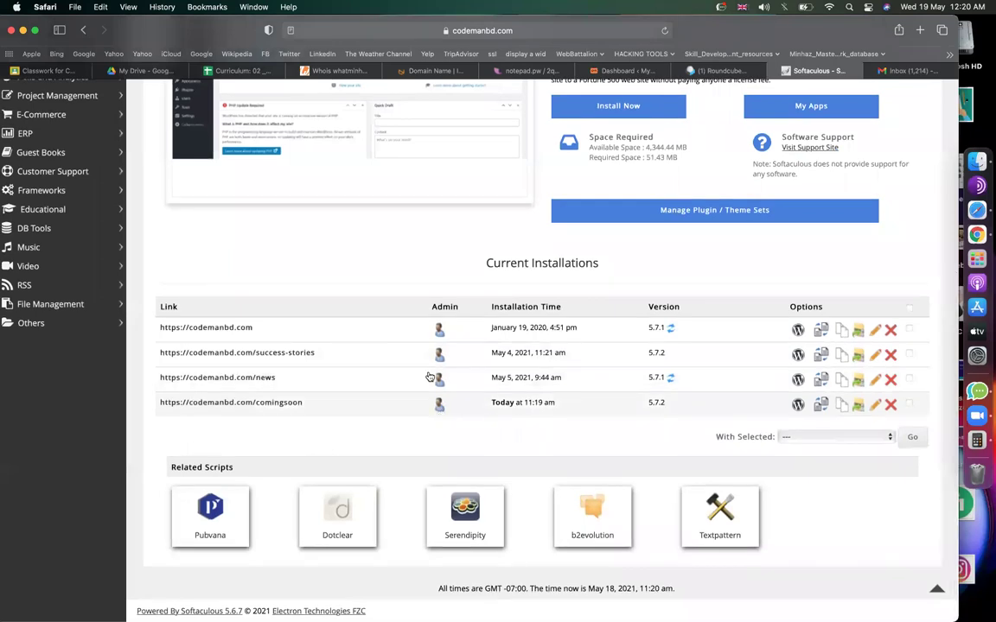
click(679, 71)
Run a Google search for 'coming soon website'.
click(625, 74)
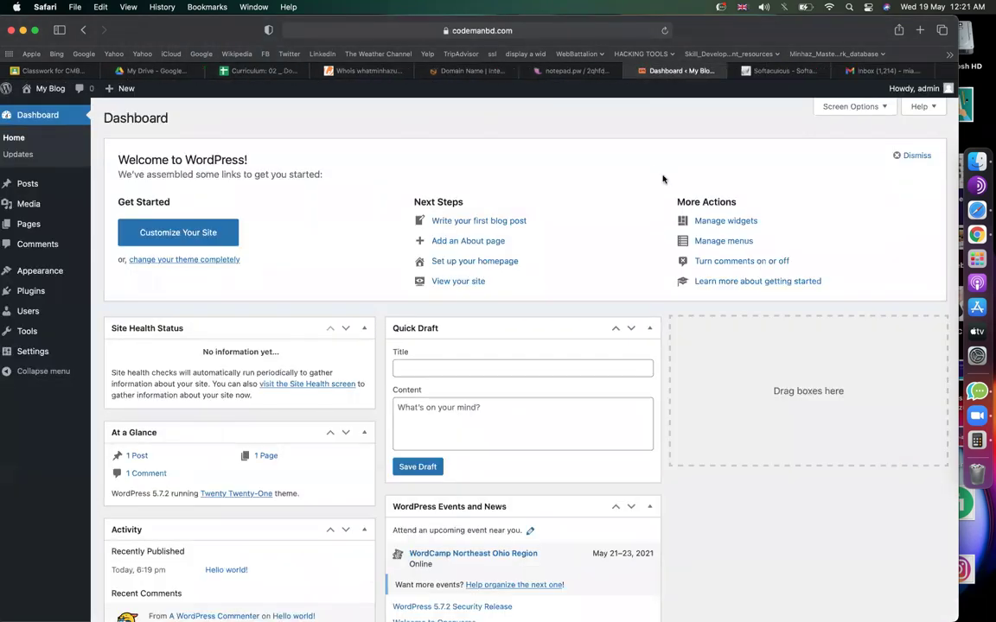
click(871, 76)
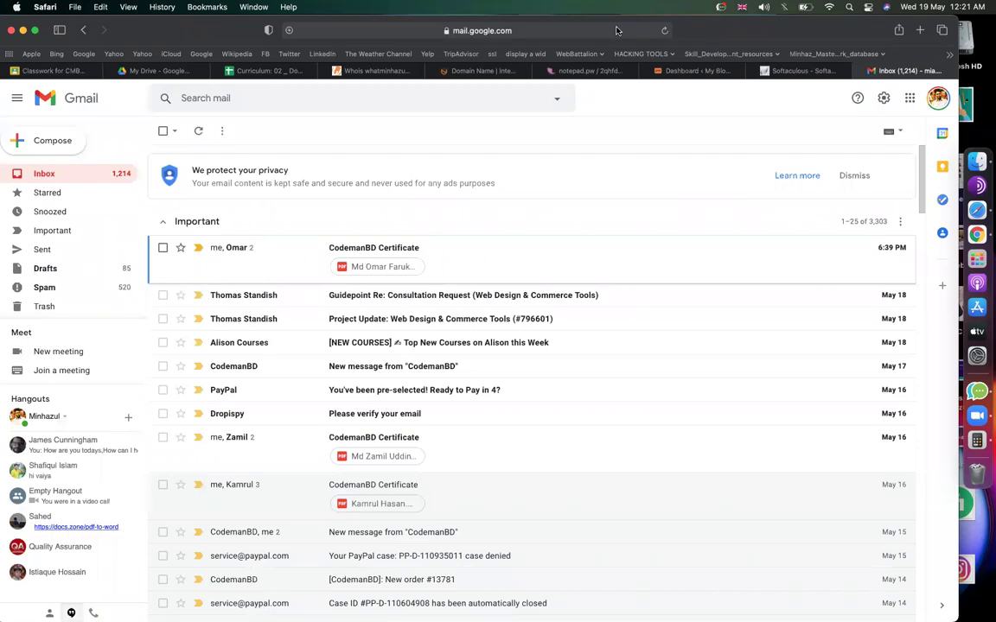
click(616, 30)
text(coming aoon)
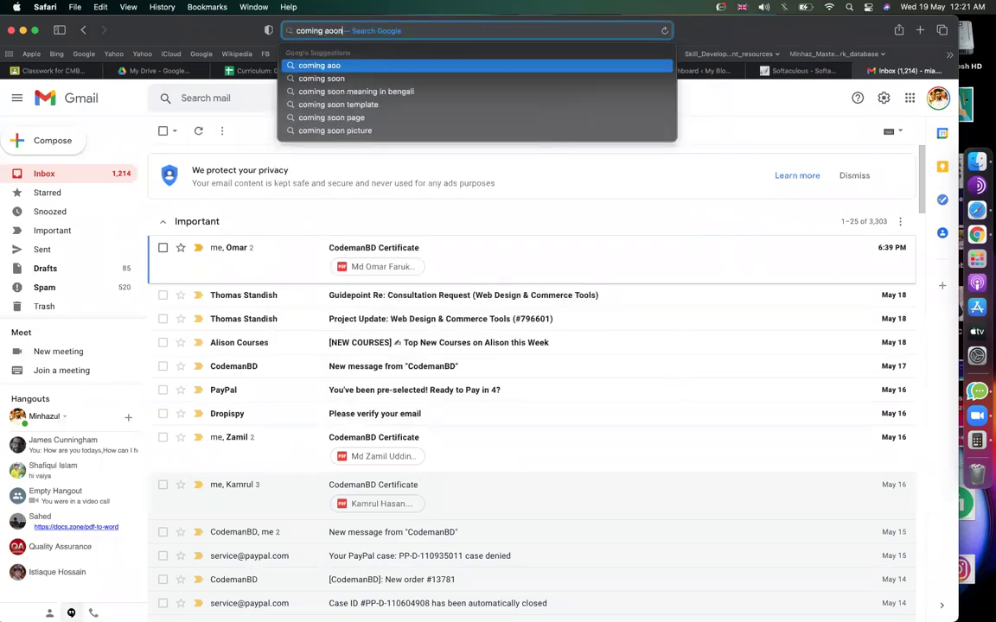
key(BackSpace)
key(BackSpace)
key(BackSpace)
key(BackSpace)
key(BackSpace)
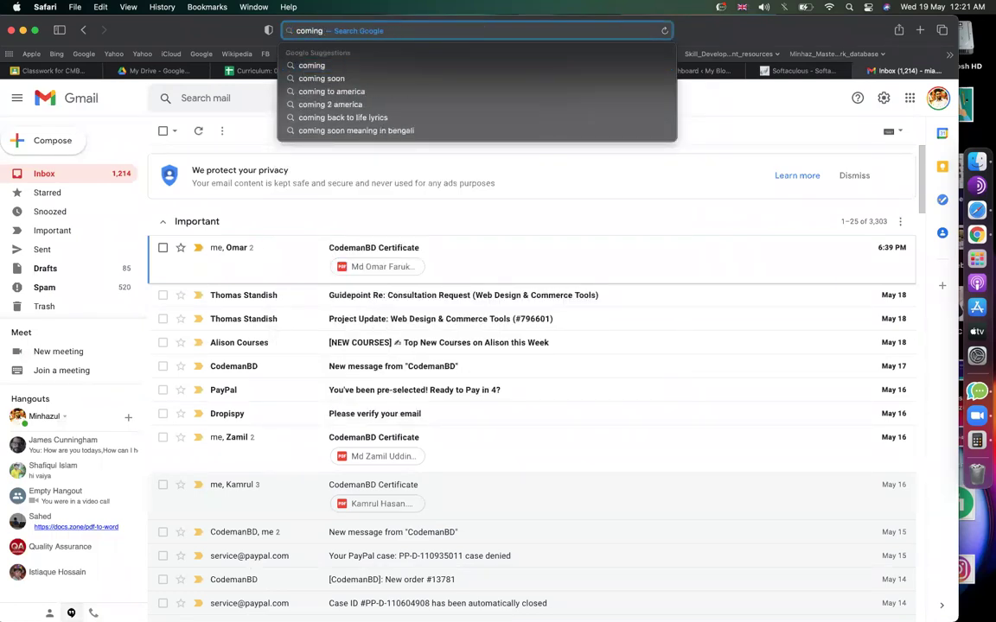
text(soon website)
key(Return)
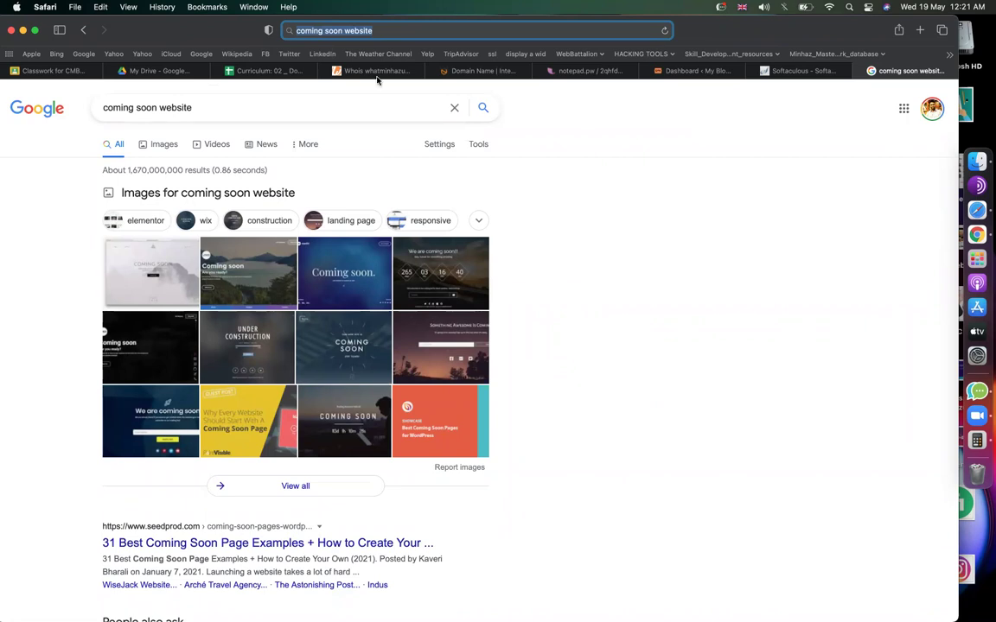
Flip through the open tabs, then return from Softaculous's WordPress page to the cPanel home.
click(698, 71)
click(792, 73)
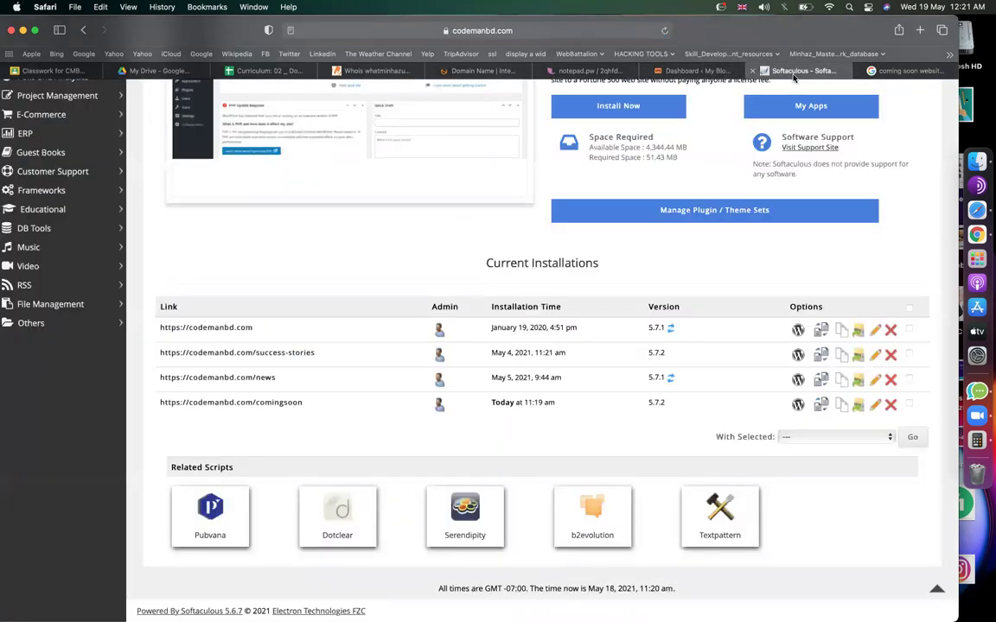
click(892, 73)
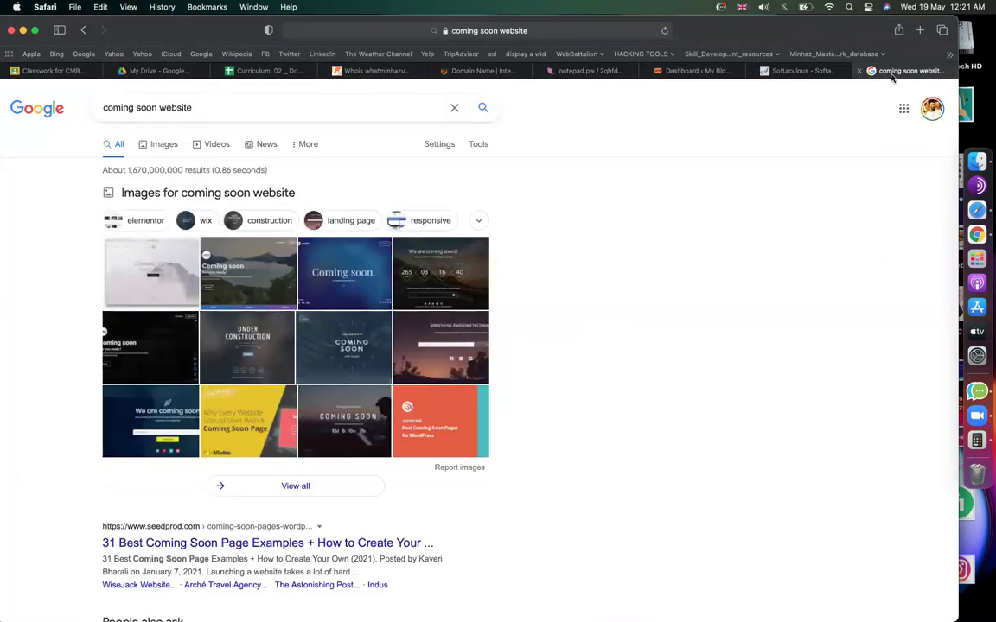
mouse_move(713, 74)
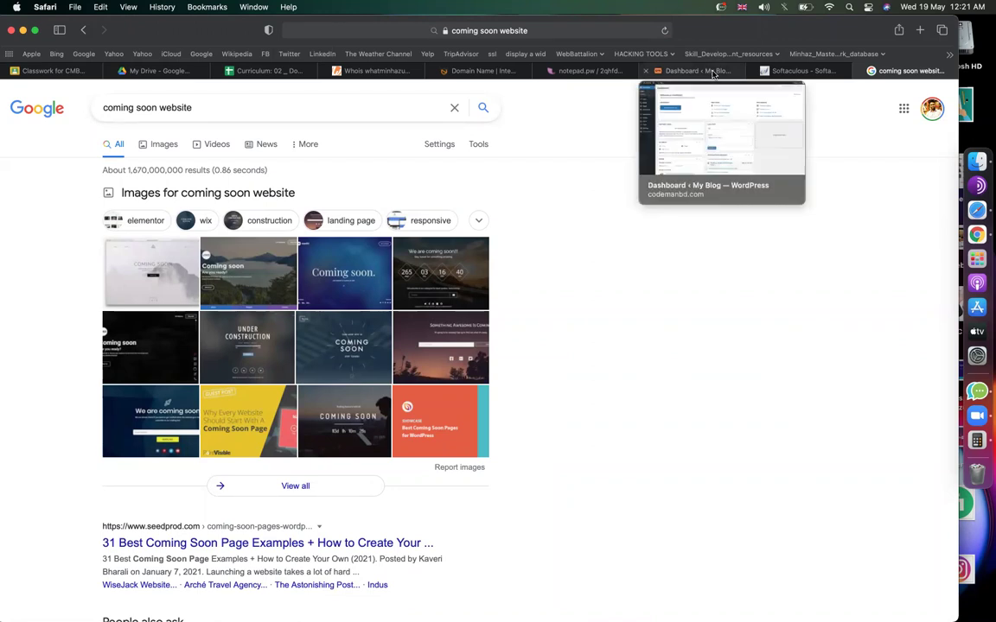
click(713, 73)
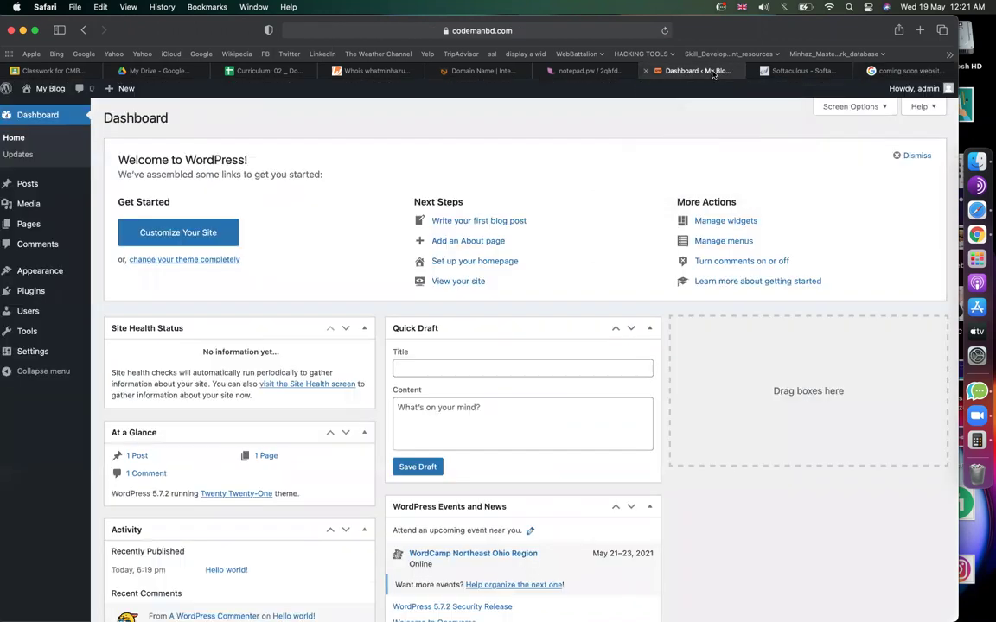
click(803, 71)
scroll(796, 140, up, 5)
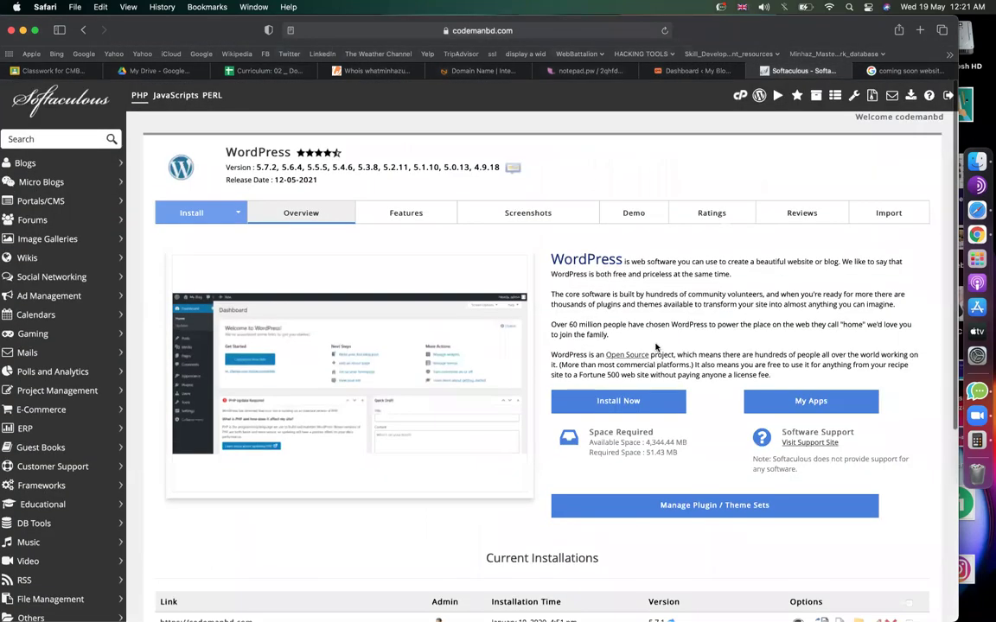
click(738, 98)
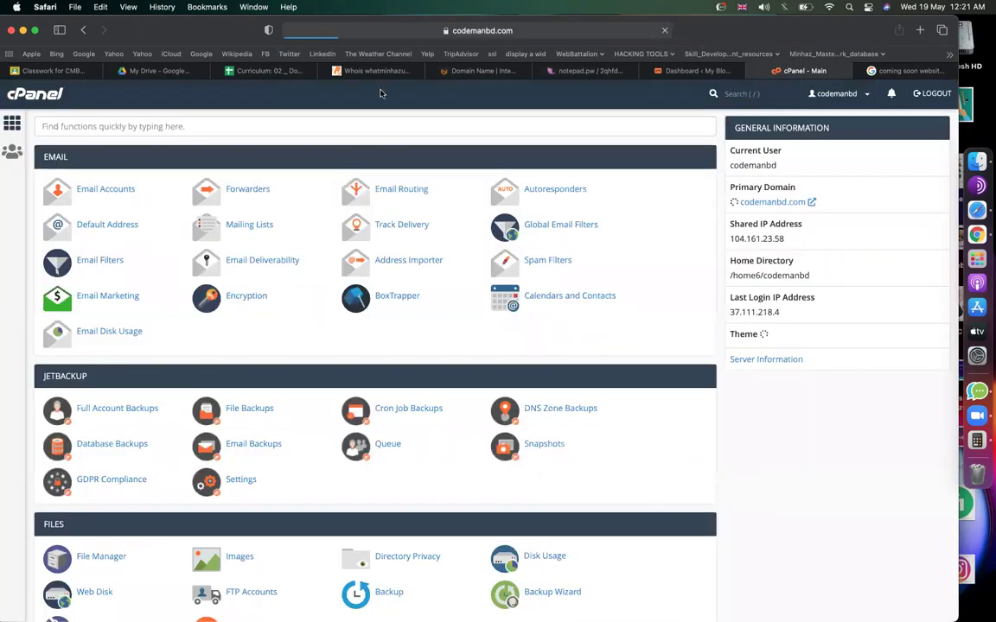
click(582, 72)
scroll(409, 298, down, 2)
click(318, 268)
key(shift+super+Left)
key(super+c)
key(Right)
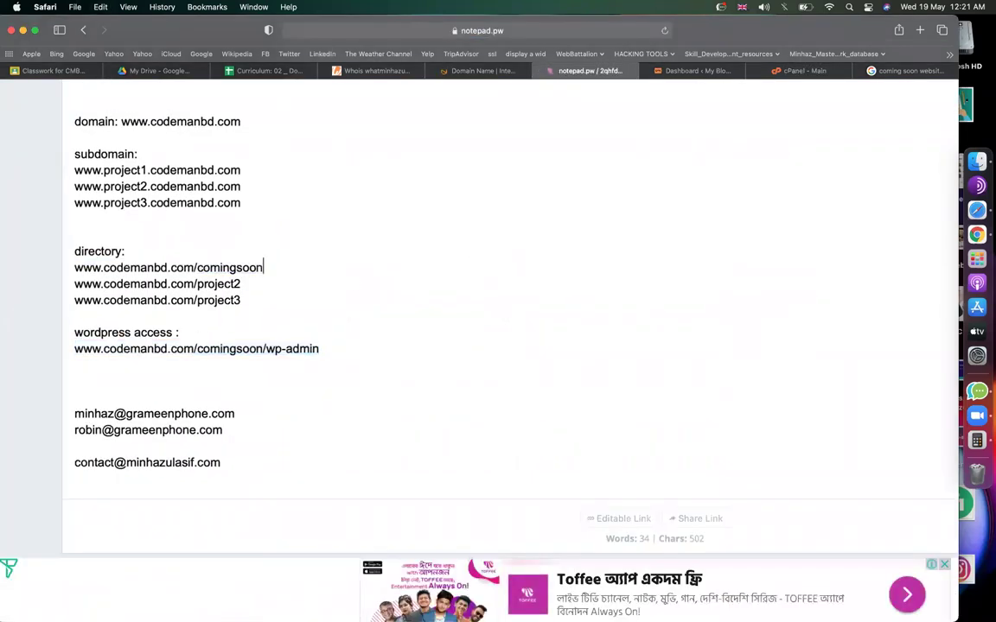
key(Down)
key(Down)
key(Return)
key(Return)
key(Return)
text(>>)
key(super+v)
key(Up)
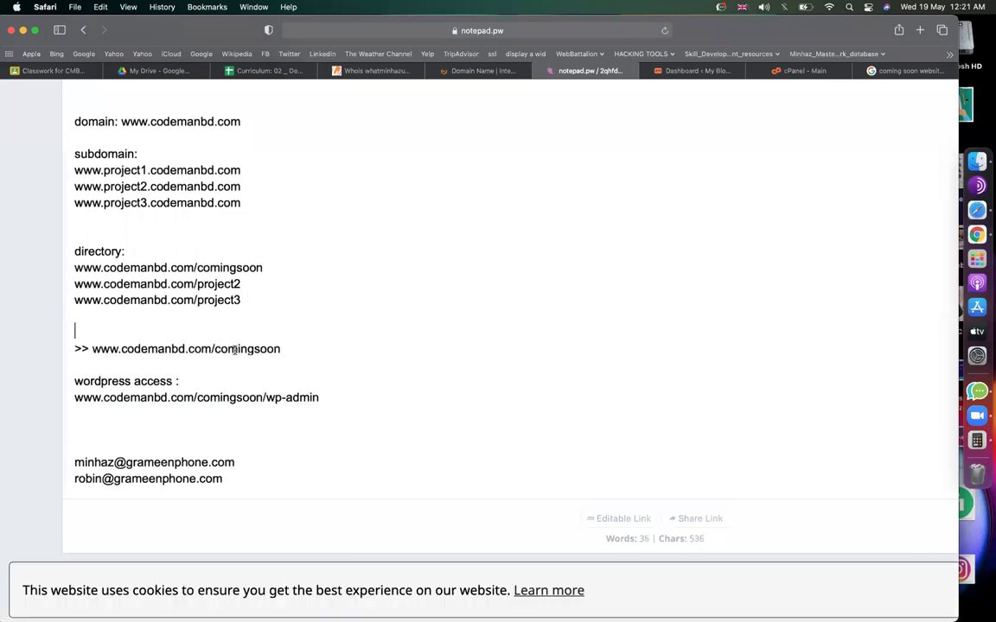
drag(214, 350, 279, 351)
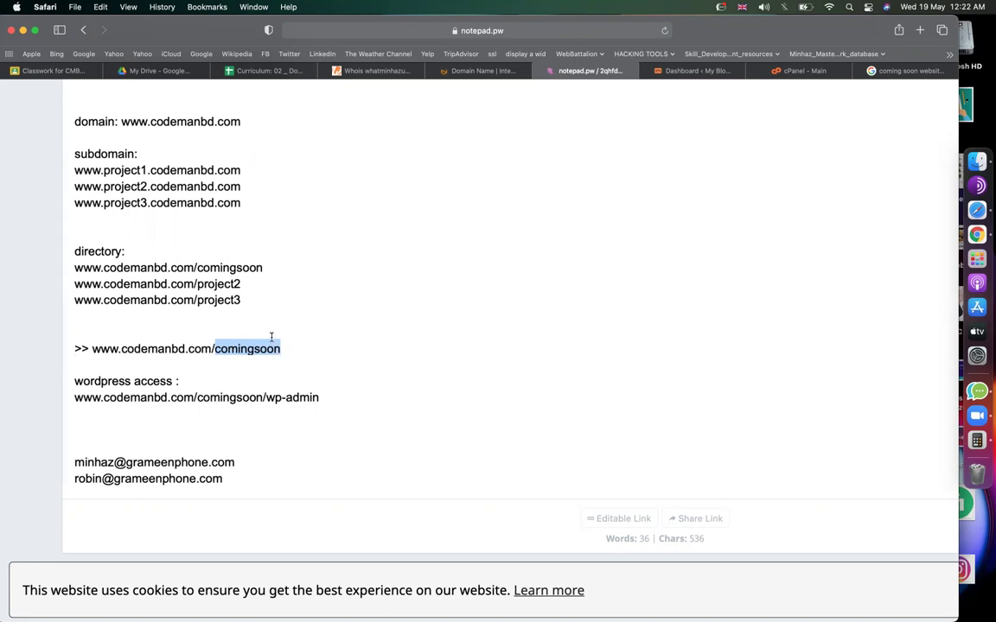
click(251, 344)
double_click(262, 343)
click(278, 350)
double_click(255, 347)
text(portfolio)
double_click(241, 349)
click(789, 71)
scroll(266, 367, down, 20)
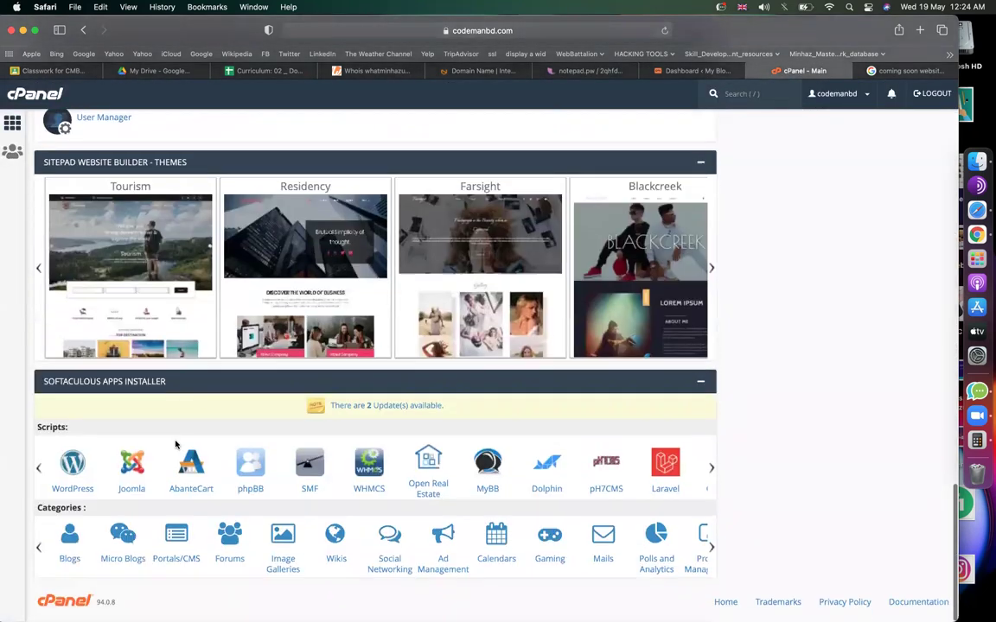
Run the Softaculous WordPress installer with In Directory set to 'portfolio'.
click(65, 472)
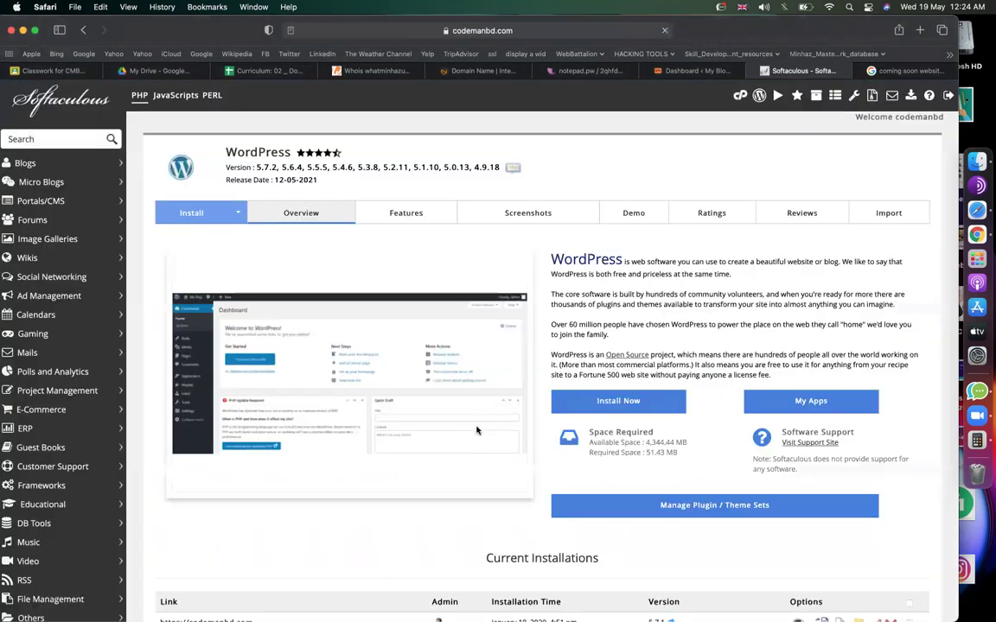
click(624, 402)
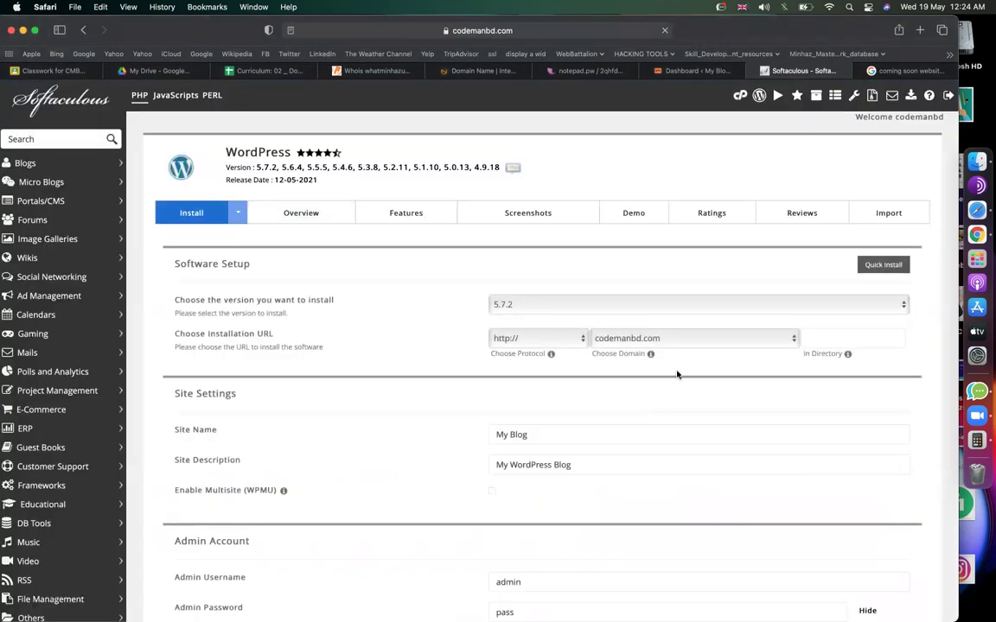
text(portfolio)
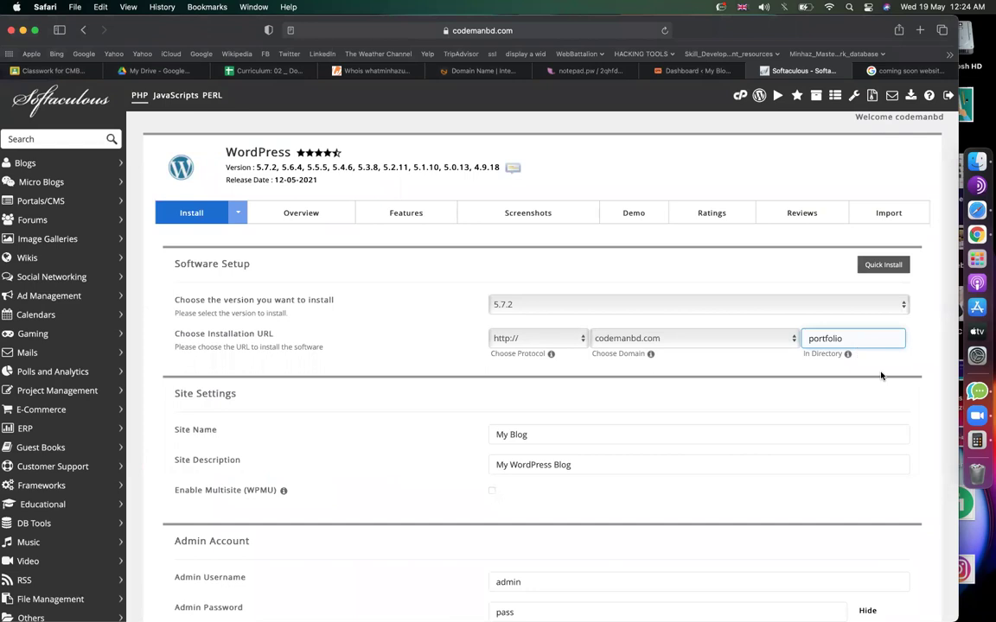
scroll(867, 378, down, 5)
click(534, 243)
click(502, 273)
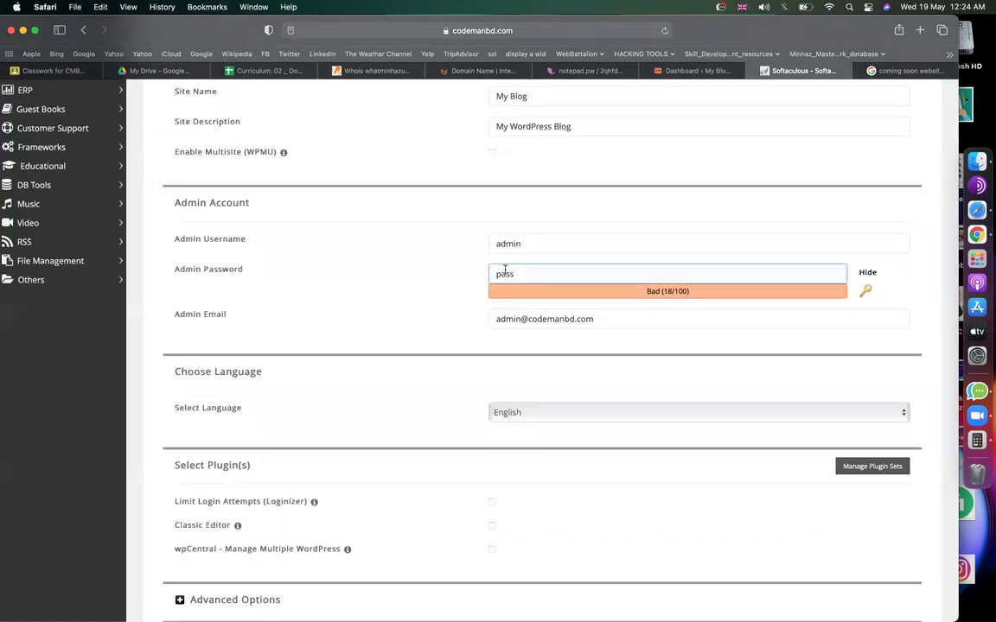
scroll(497, 311, down, 10)
click(541, 473)
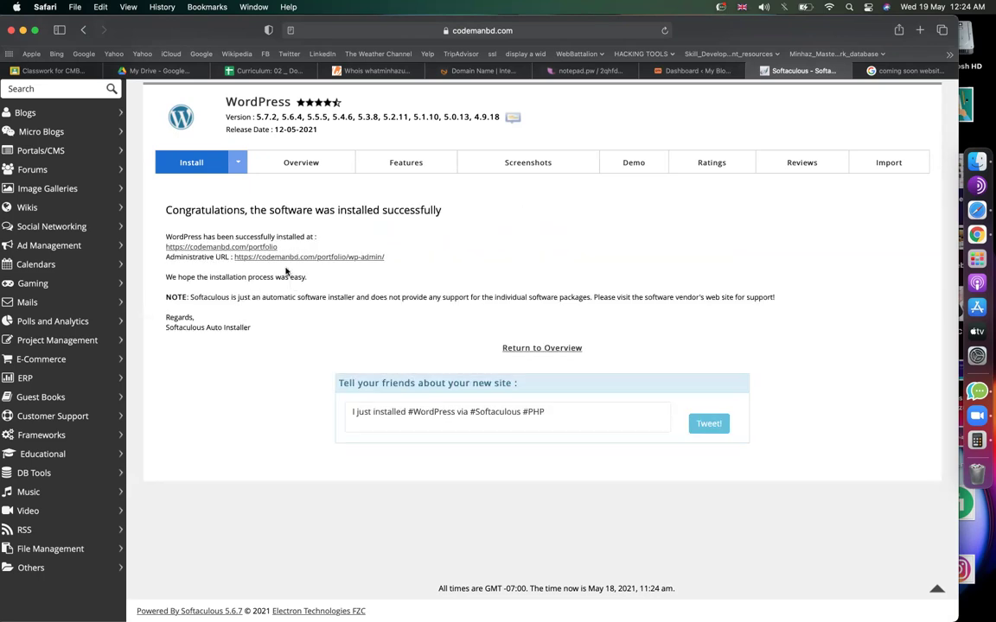
Open the portfolio site's wp-admin, then close that duplicate Dashboard tab.
click(282, 258)
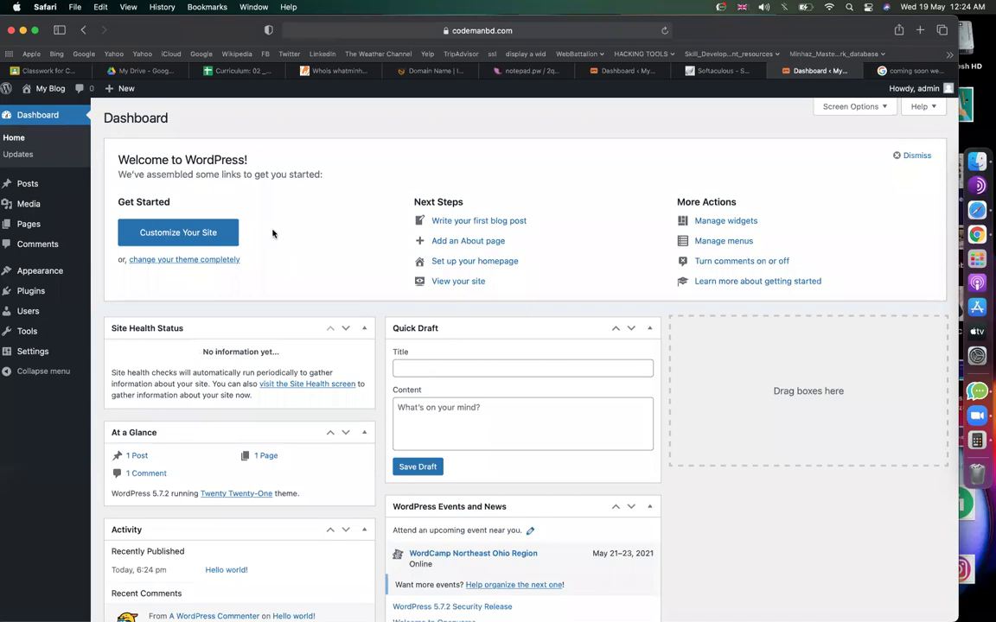
click(631, 71)
click(788, 71)
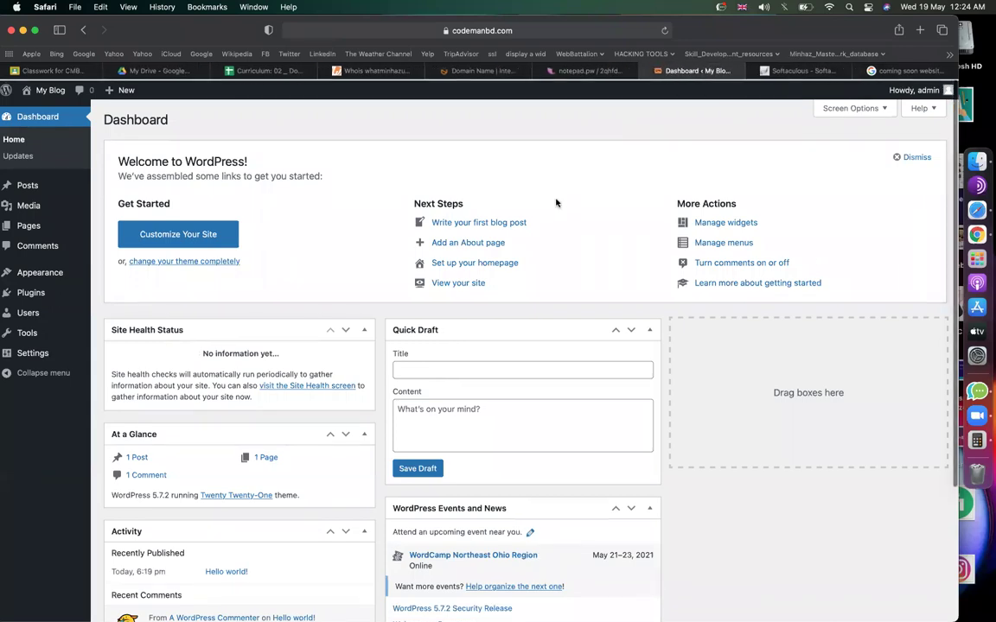
Browse Google Images for coming soon websites, previewing visualmodo and Pinterest examples.
click(915, 72)
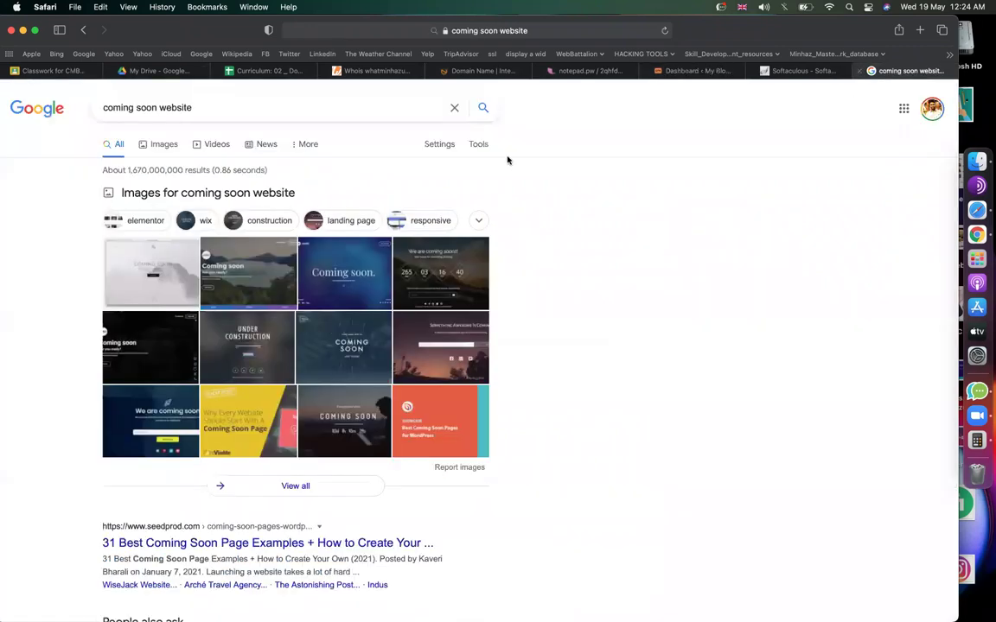
click(170, 144)
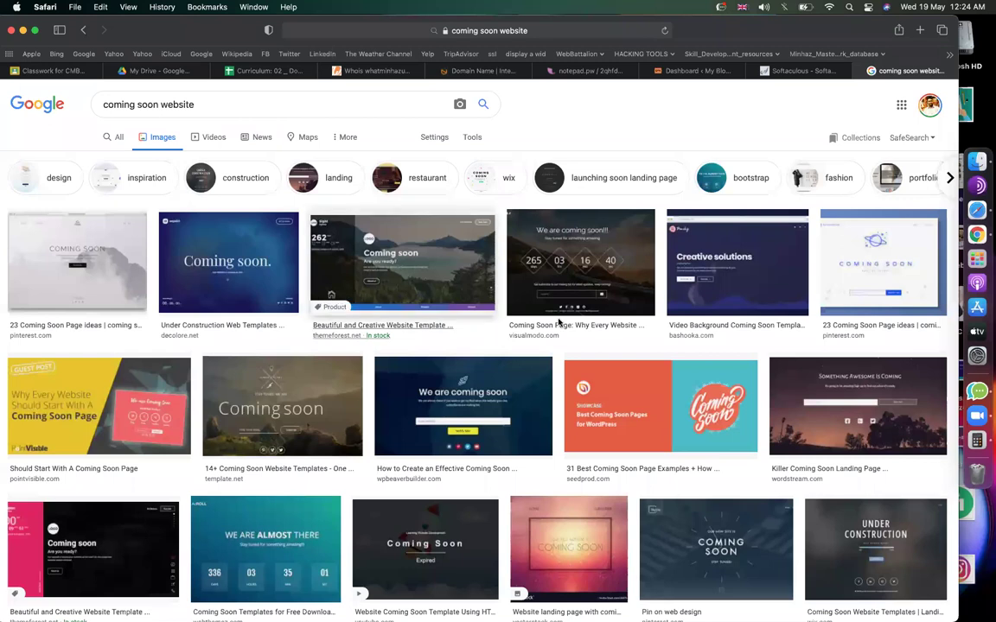
click(558, 321)
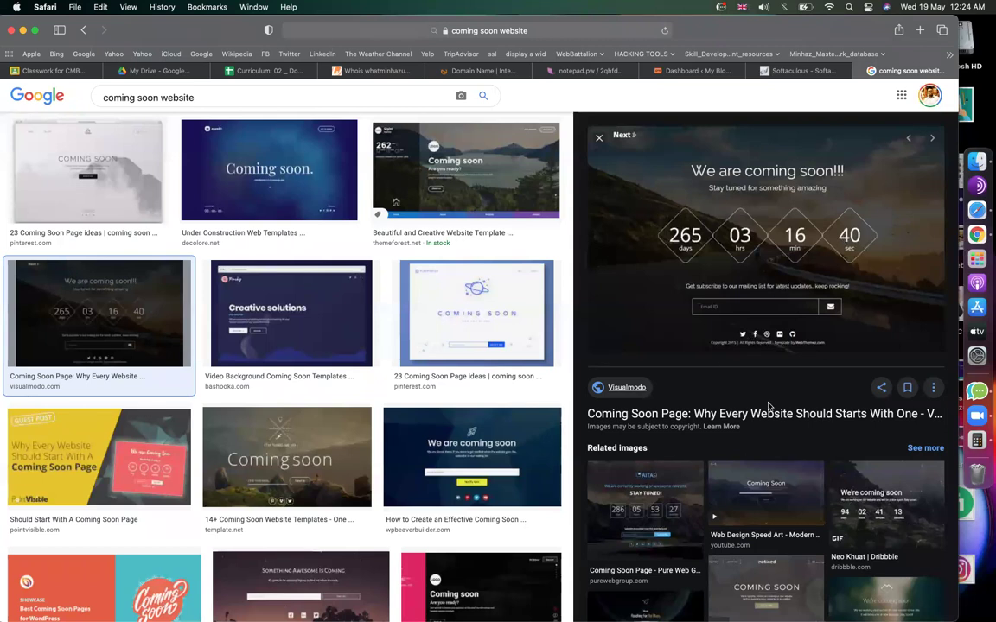
scroll(761, 402, down, 4)
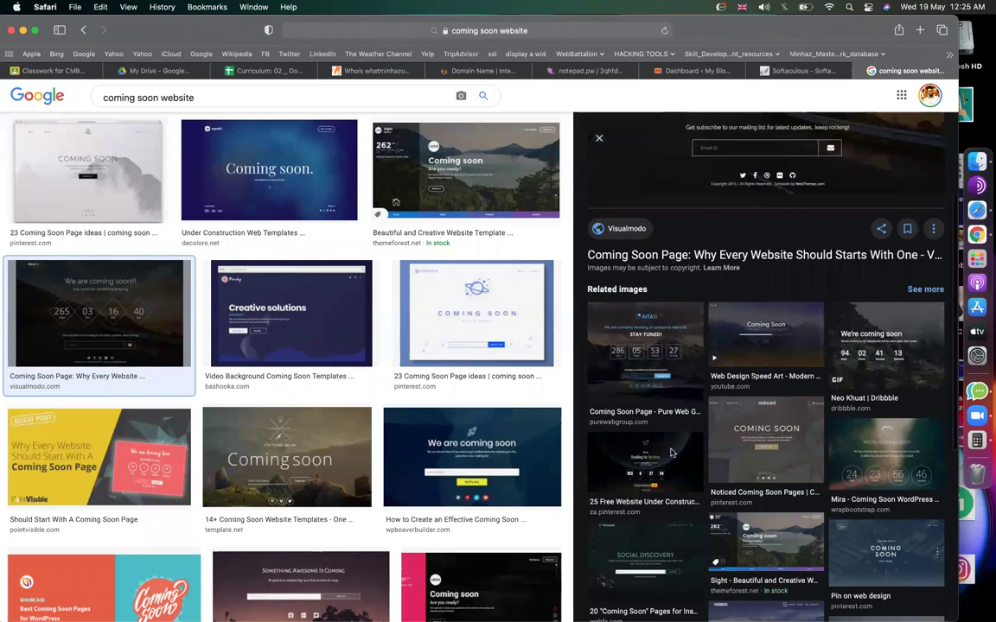
click(671, 453)
scroll(877, 453, down, 3)
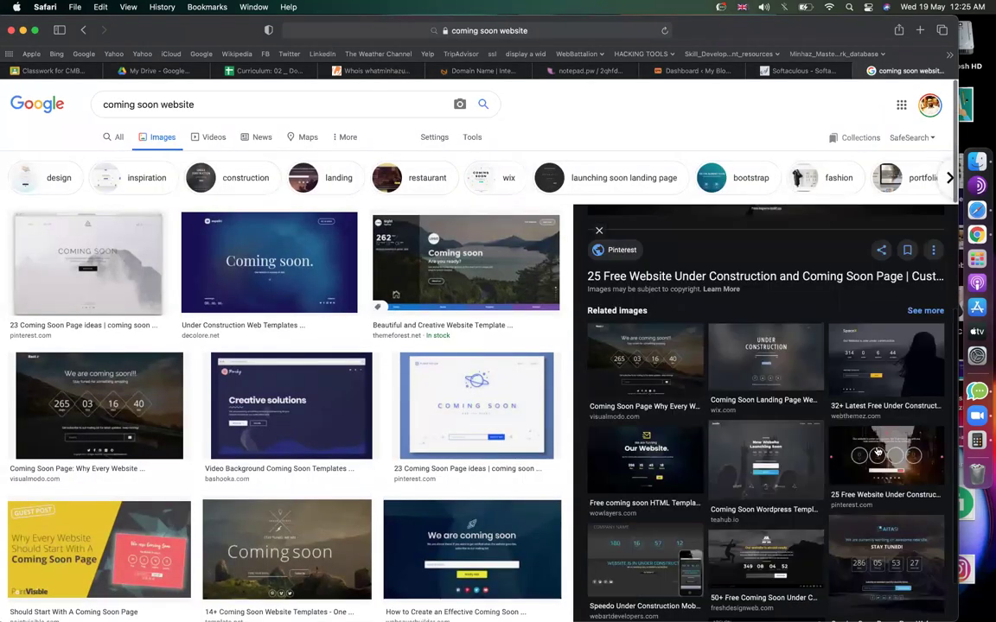
click(877, 453)
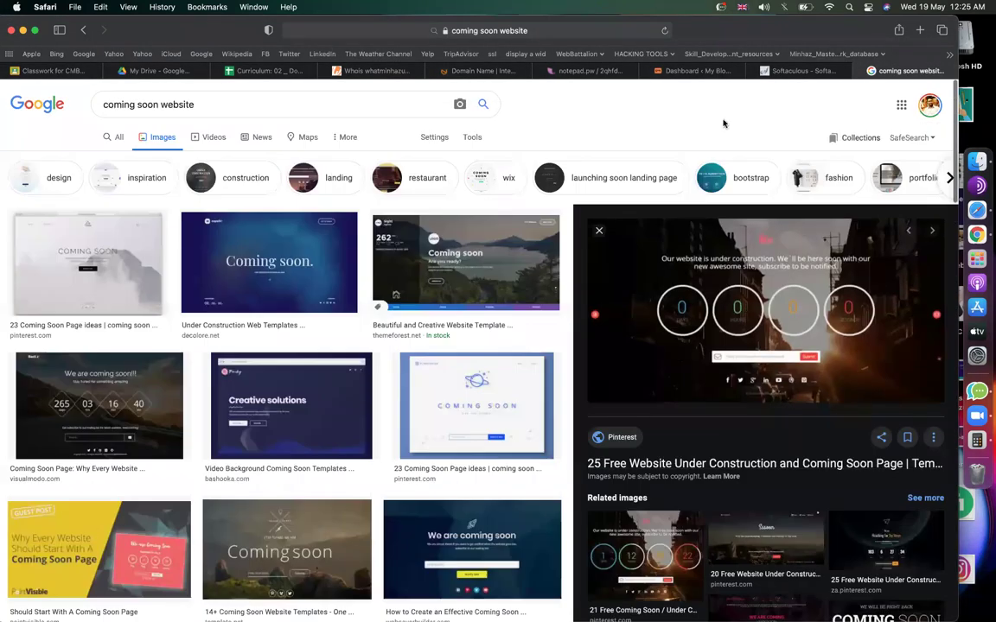
click(695, 70)
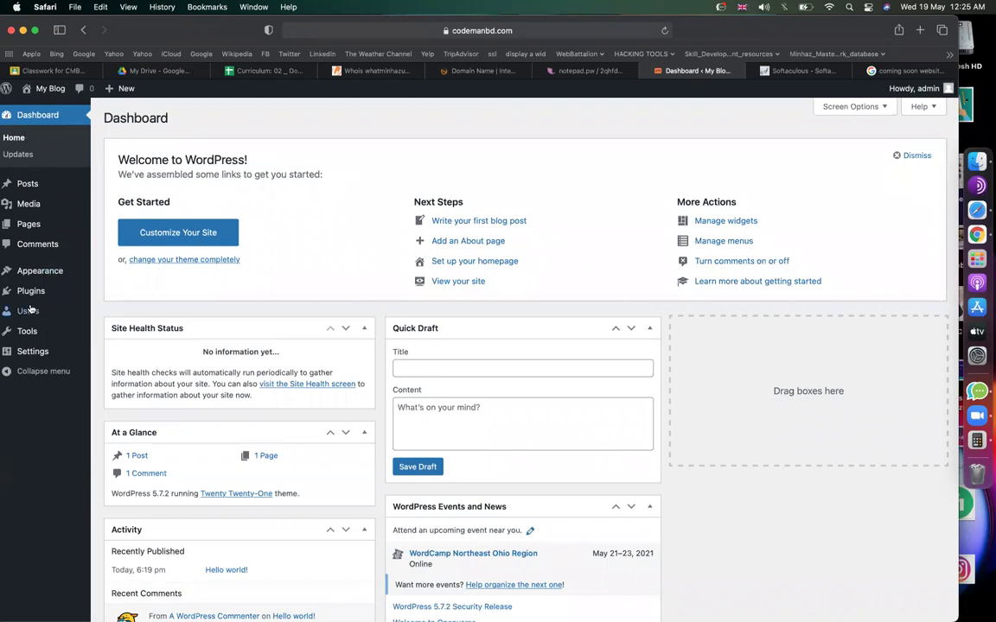
Search Add Plugins for 'site offline' and install Site Offline Or Coming Soon Or Maintenance Mode.
mouse_move(26, 297)
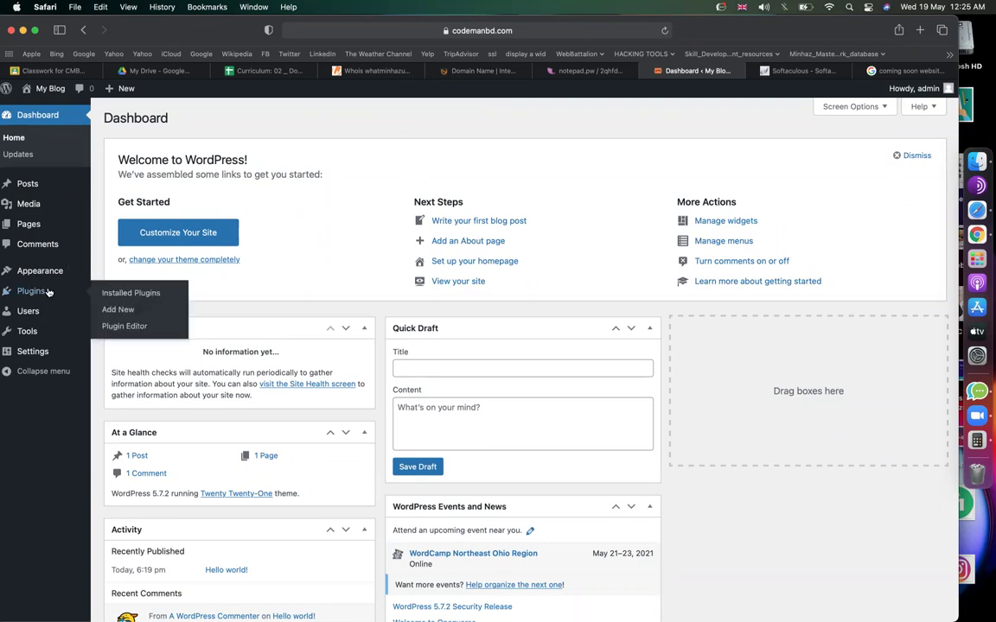
click(117, 311)
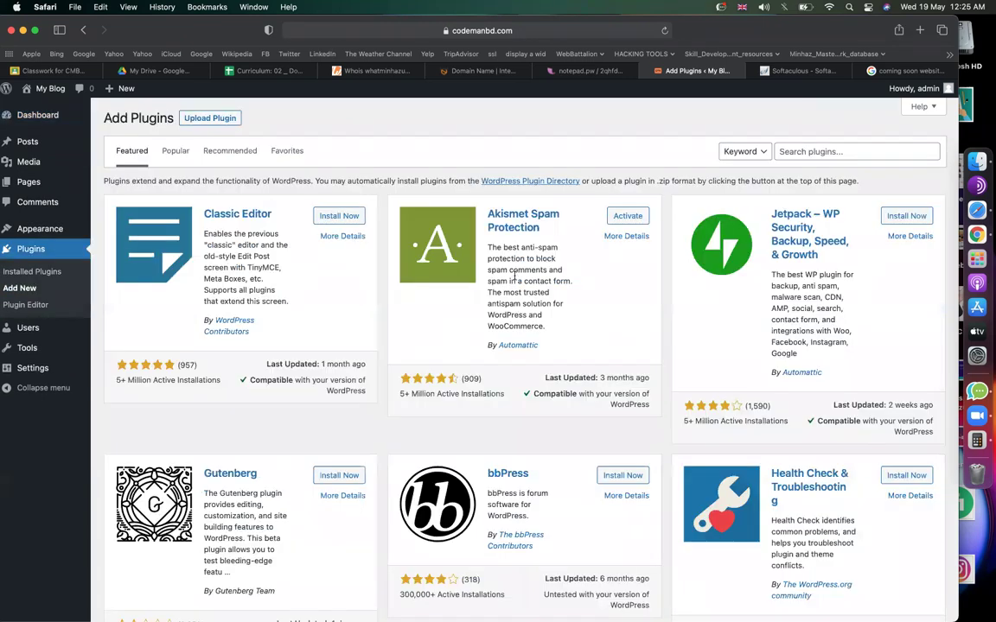
click(824, 153)
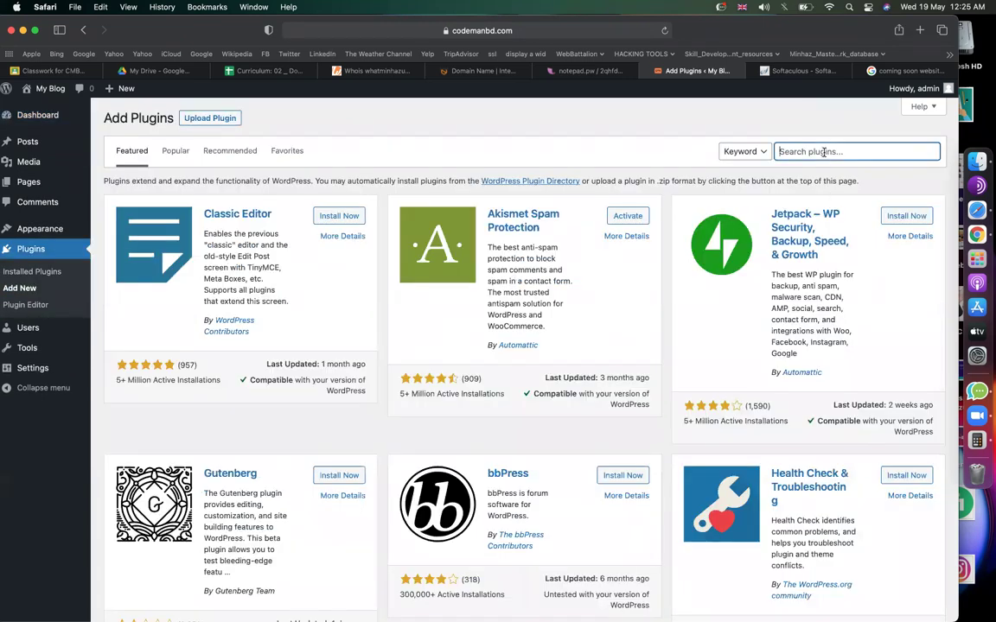
text(siteoffline)
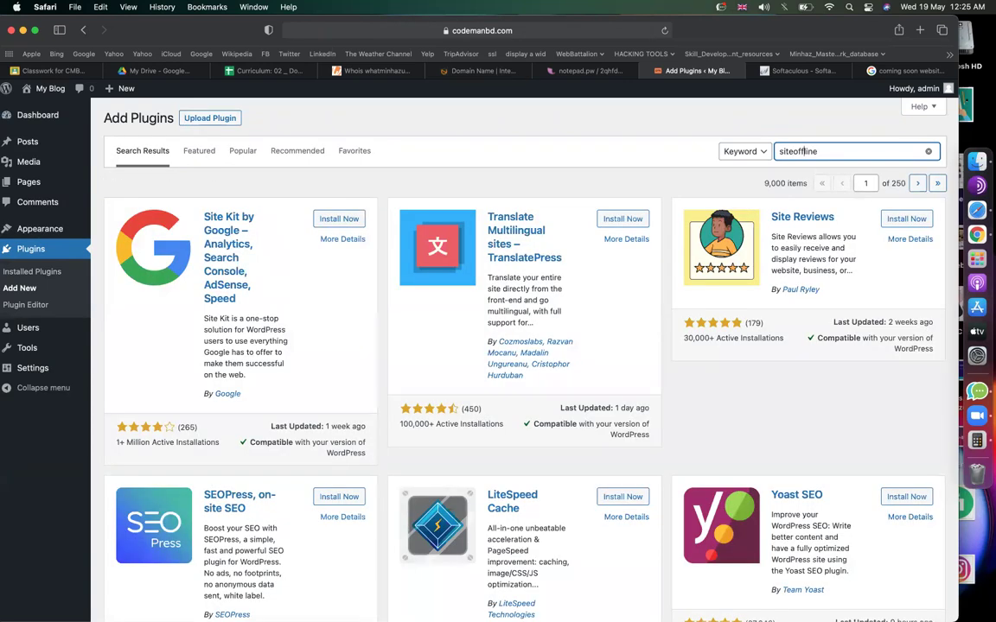
click(793, 151)
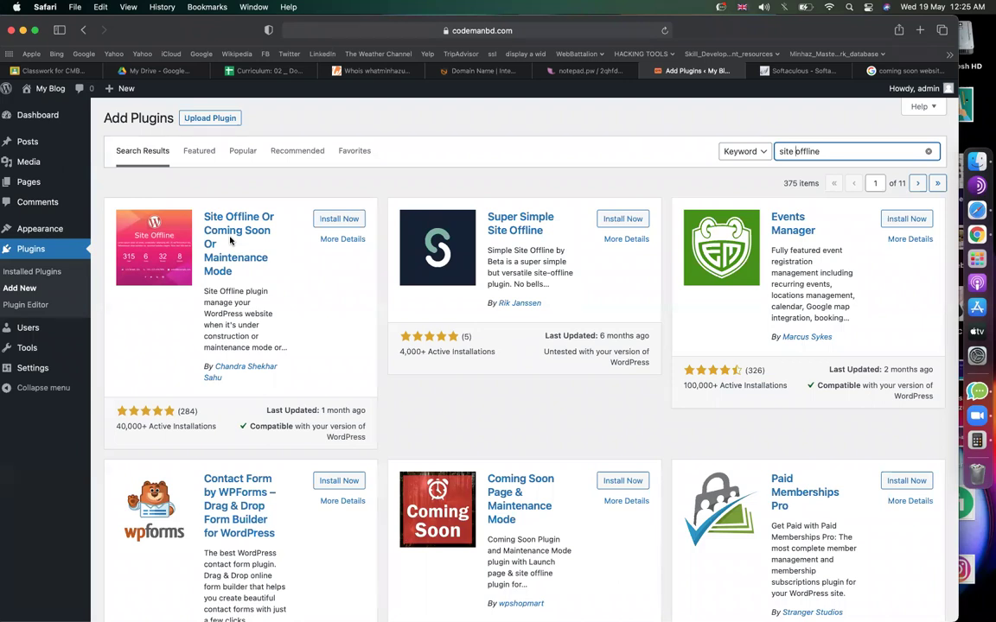
click(385, 126)
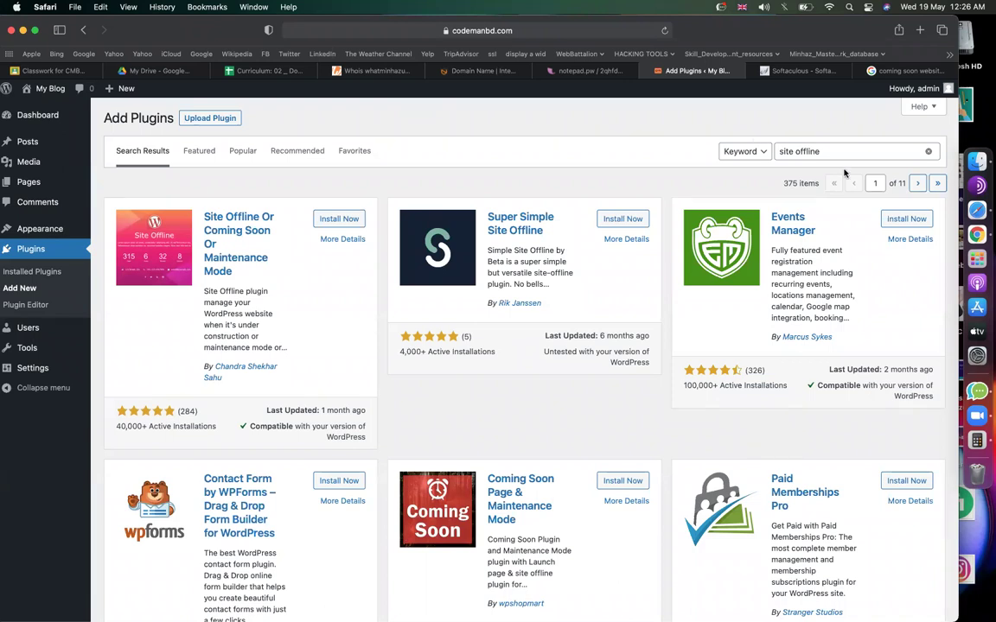
click(823, 151)
click(521, 121)
click(342, 221)
Activate the Site Offline plugin and enable Site Offline Mode in its settings.
click(344, 221)
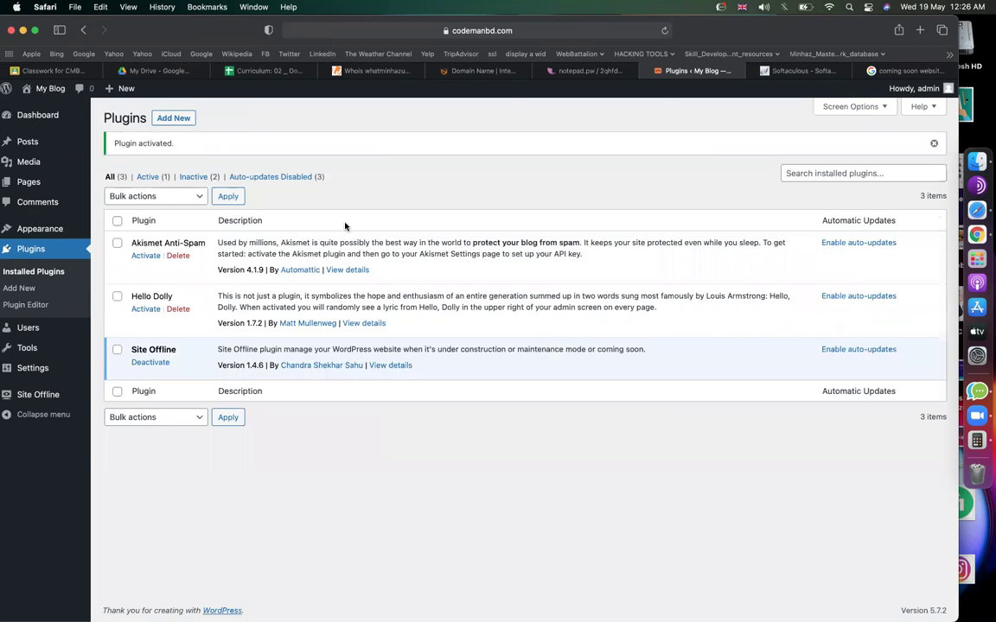
click(38, 395)
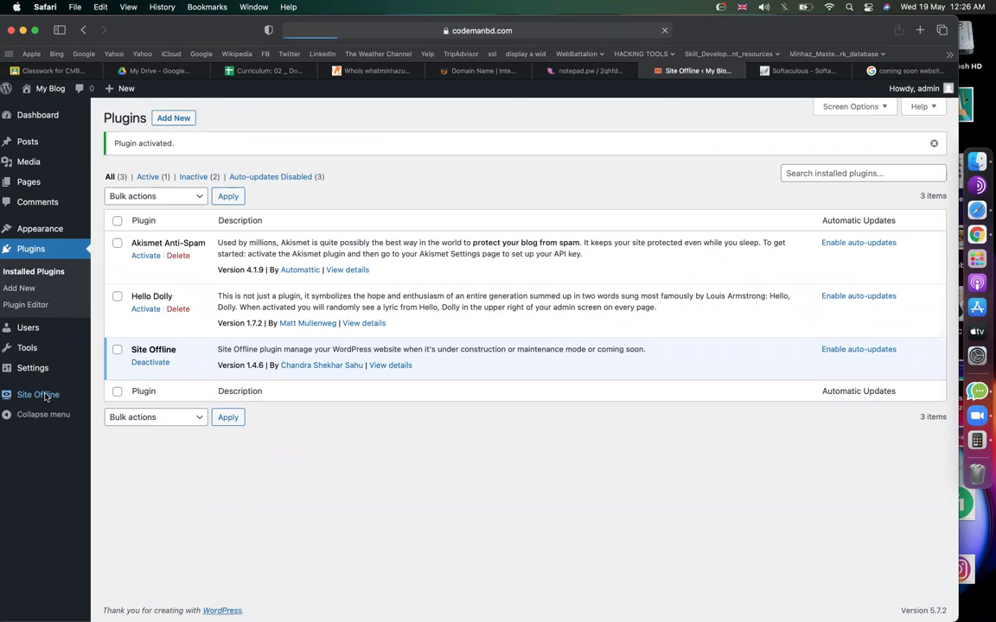
scroll(298, 374, down, 5)
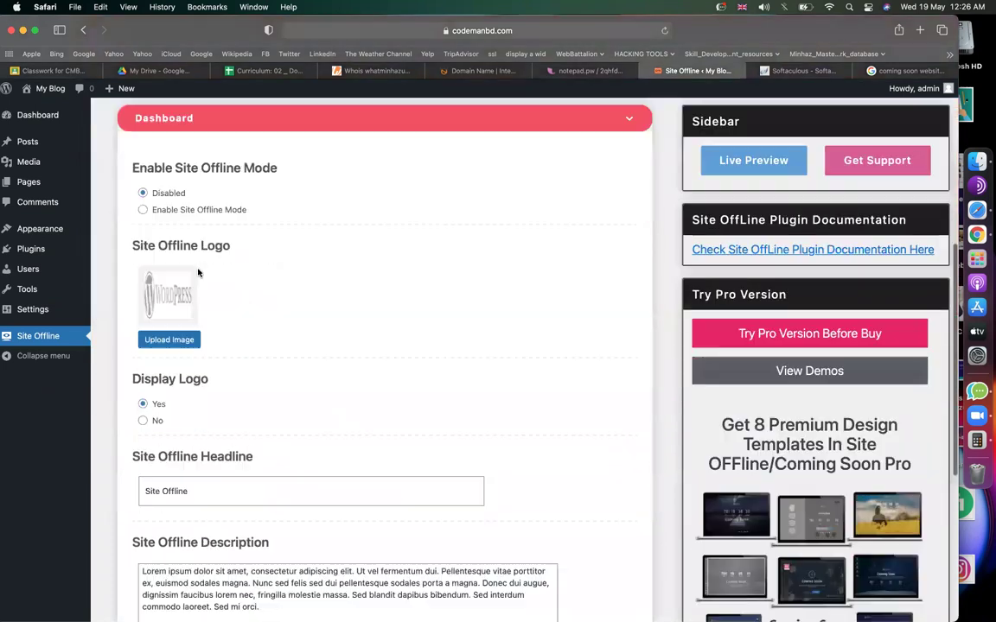
scroll(197, 273, down, 1)
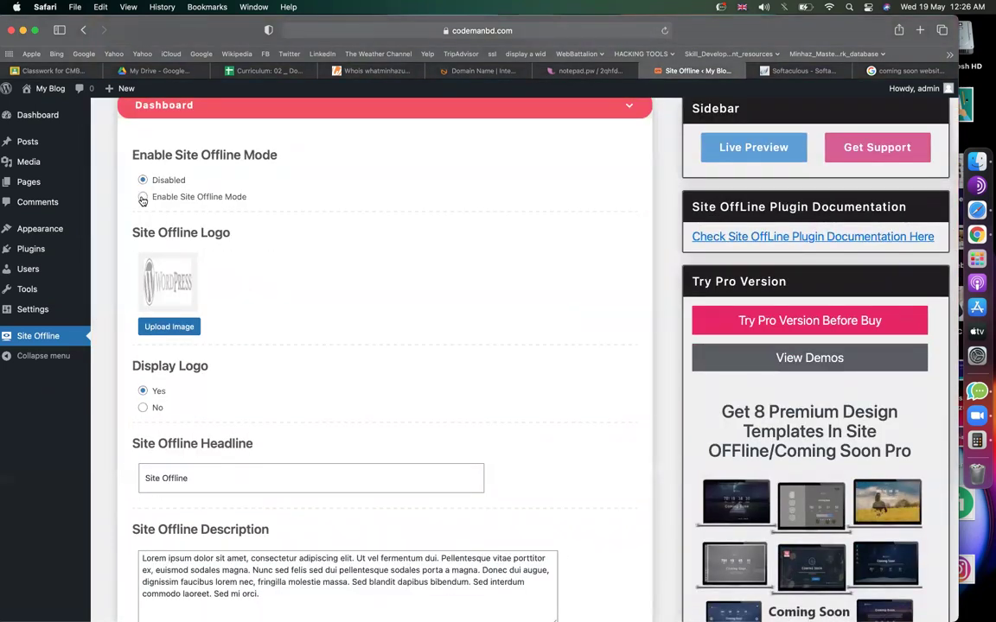
click(143, 197)
Glance at the coming soon examples, then start uploading a new Site Offline logo.
click(903, 70)
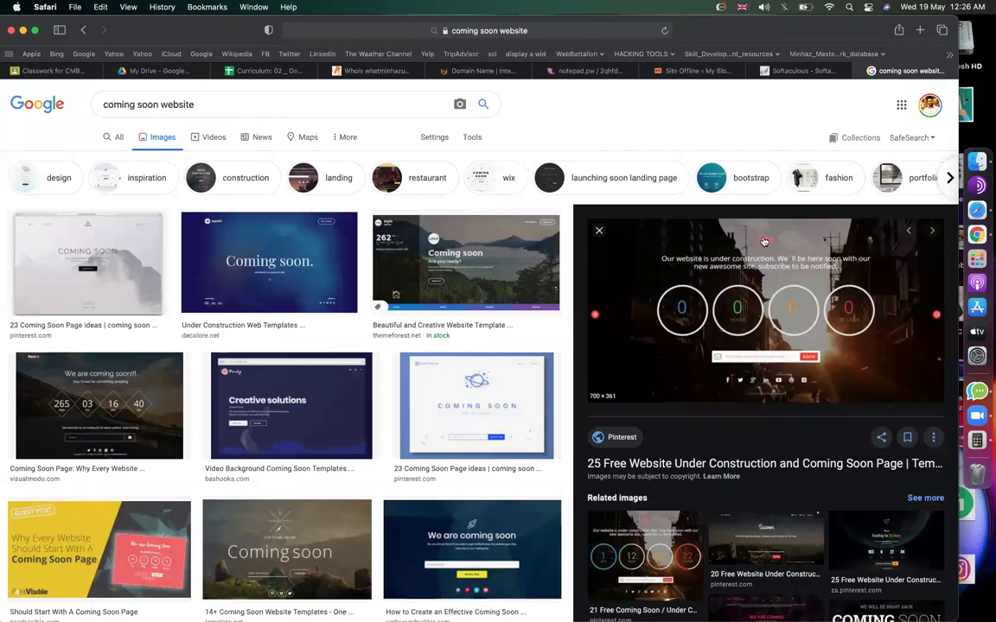
click(682, 71)
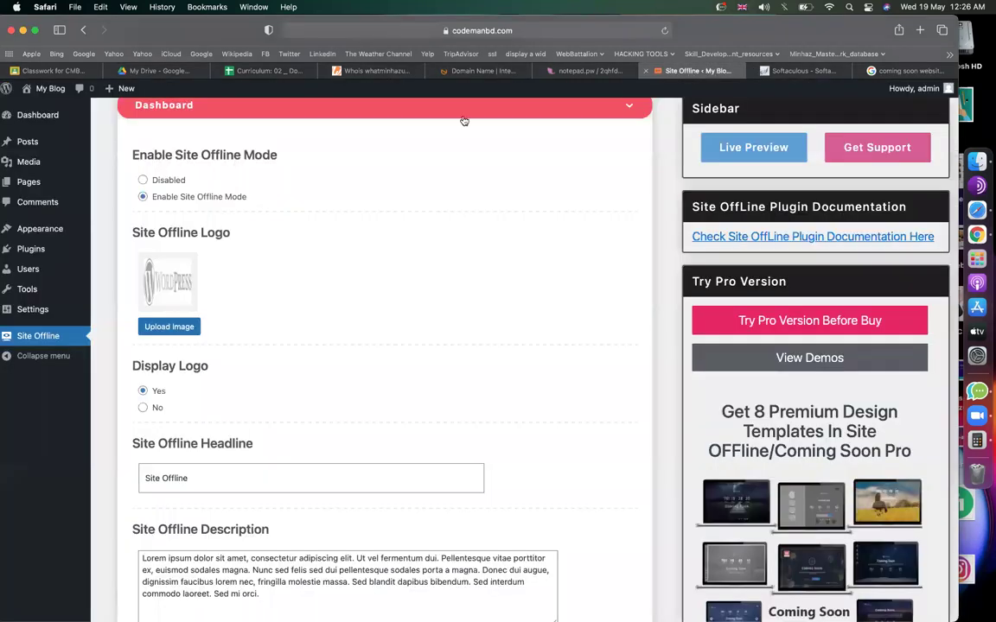
click(177, 328)
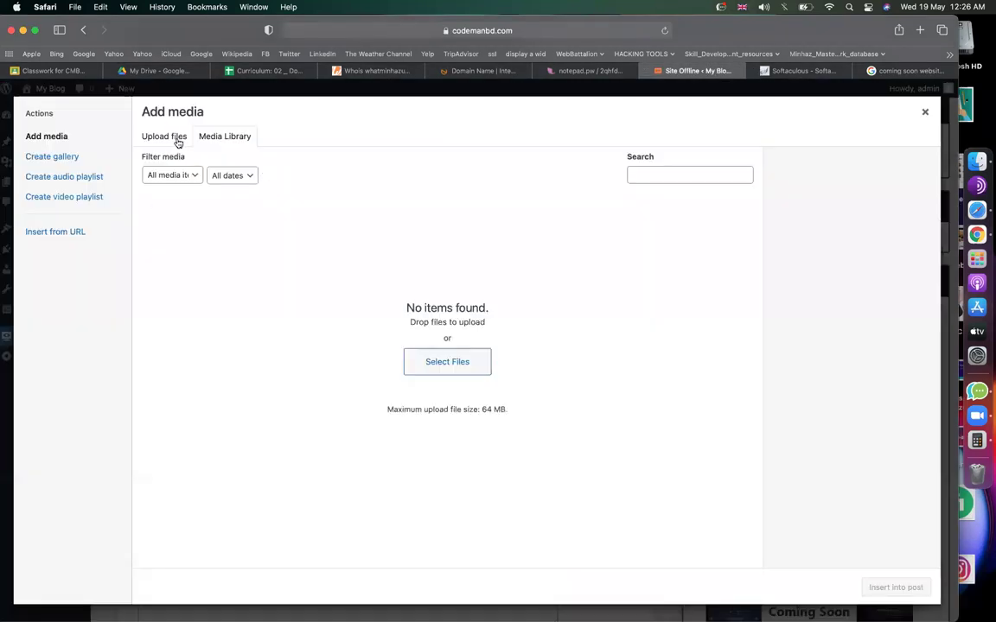
Upload CODEMANBD ROUND LOGO .png from MINHAZ ASSETS/CodemanBD.com to the media library.
click(173, 138)
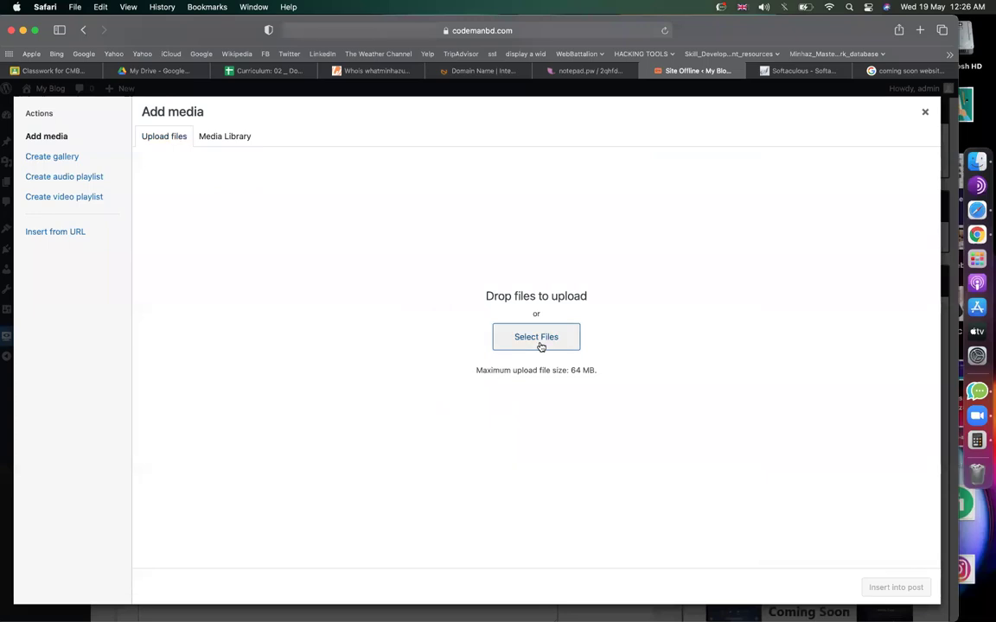
click(538, 342)
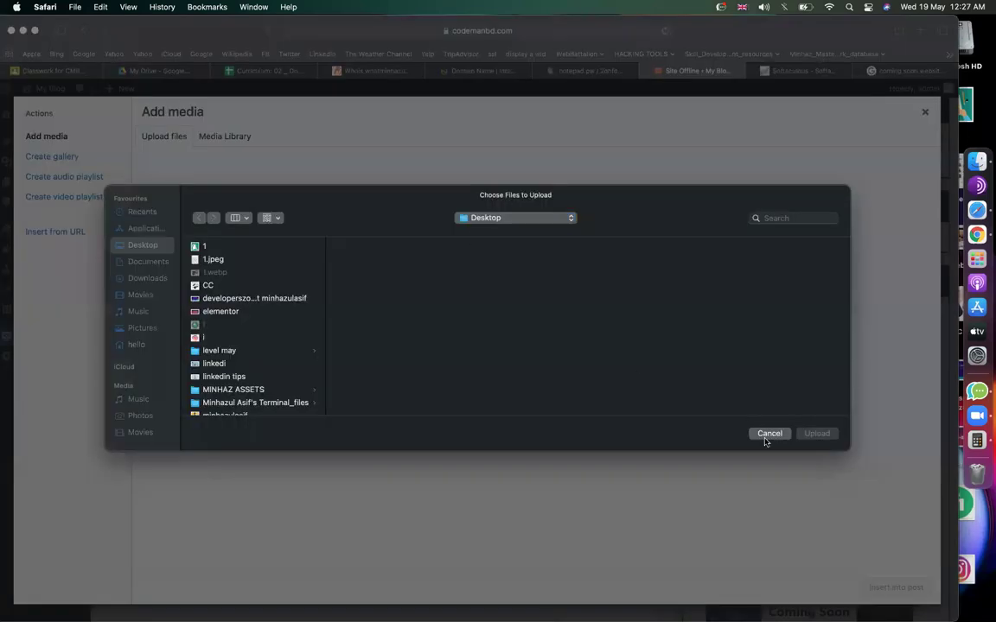
click(769, 434)
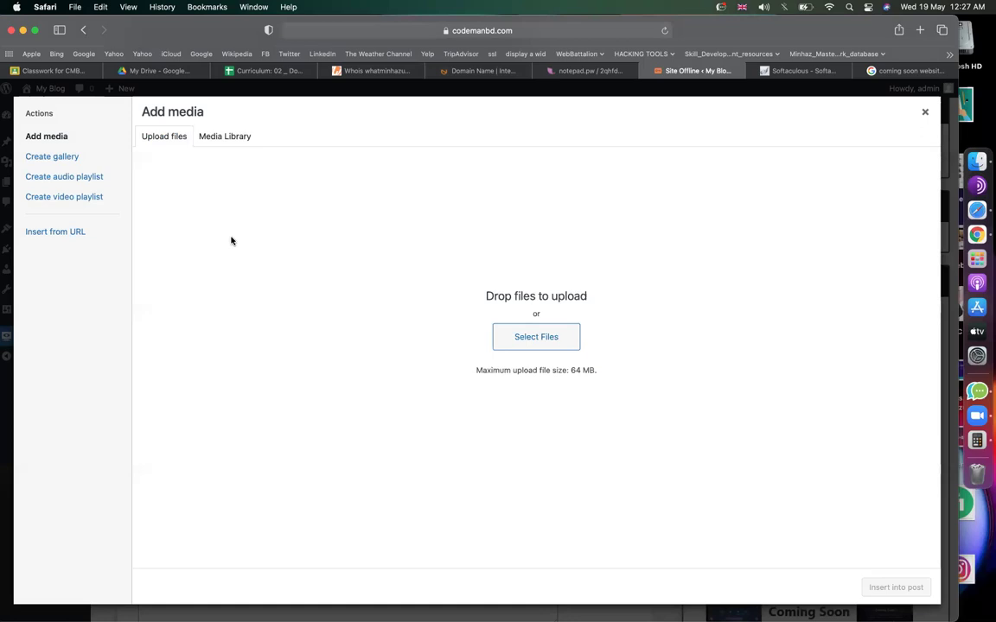
click(537, 344)
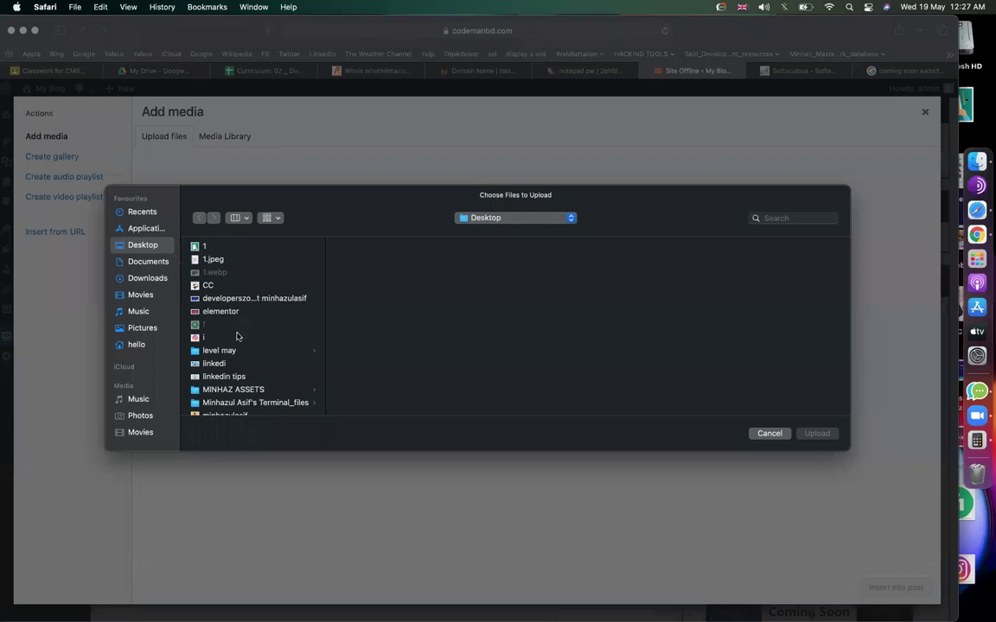
scroll(234, 333, down, 3)
click(227, 315)
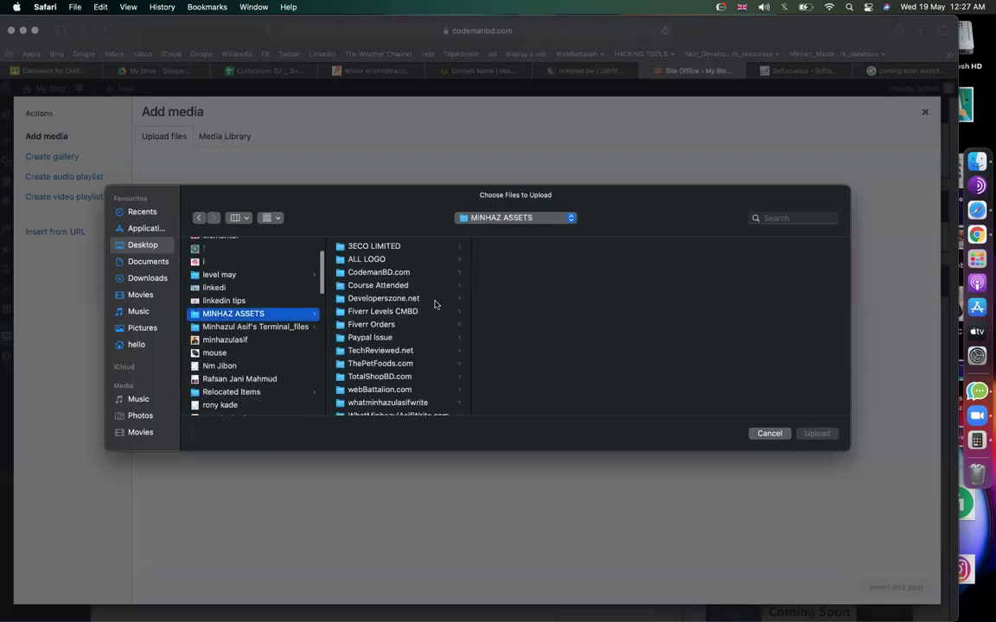
click(402, 273)
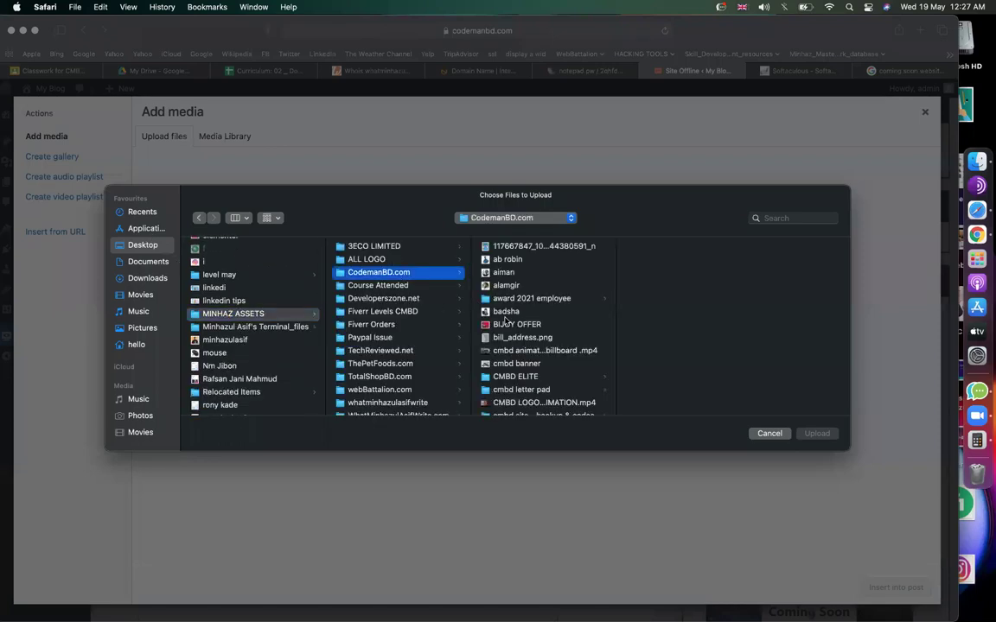
scroll(519, 343, down, 5)
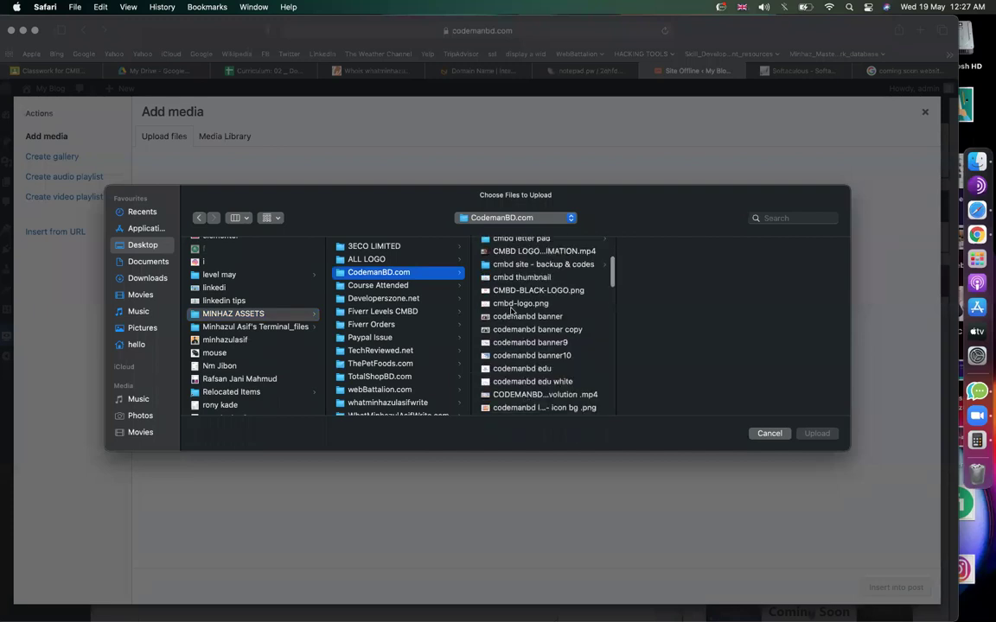
click(513, 305)
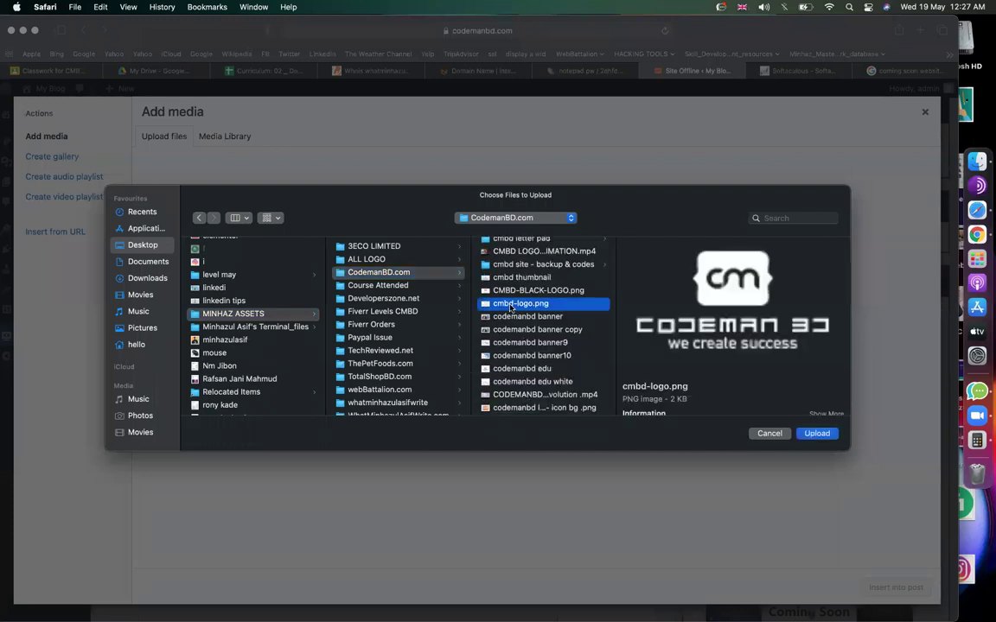
key(Down)
key(Down)
key(Down)
key(Down)
key(Down)
key(Down)
key(Down)
key(Down)
key(Down)
key(Down)
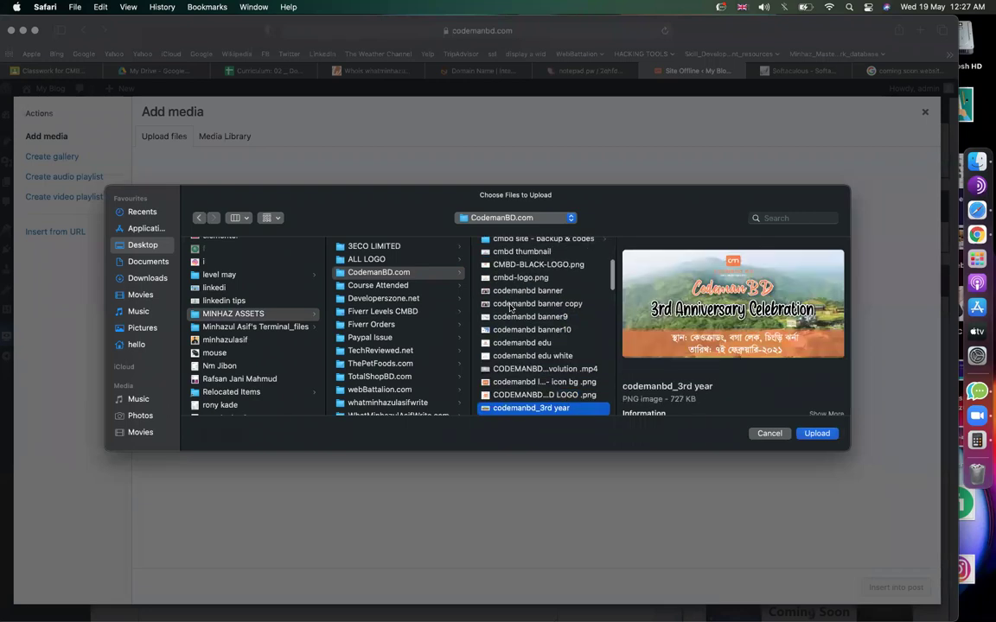
key(Up)
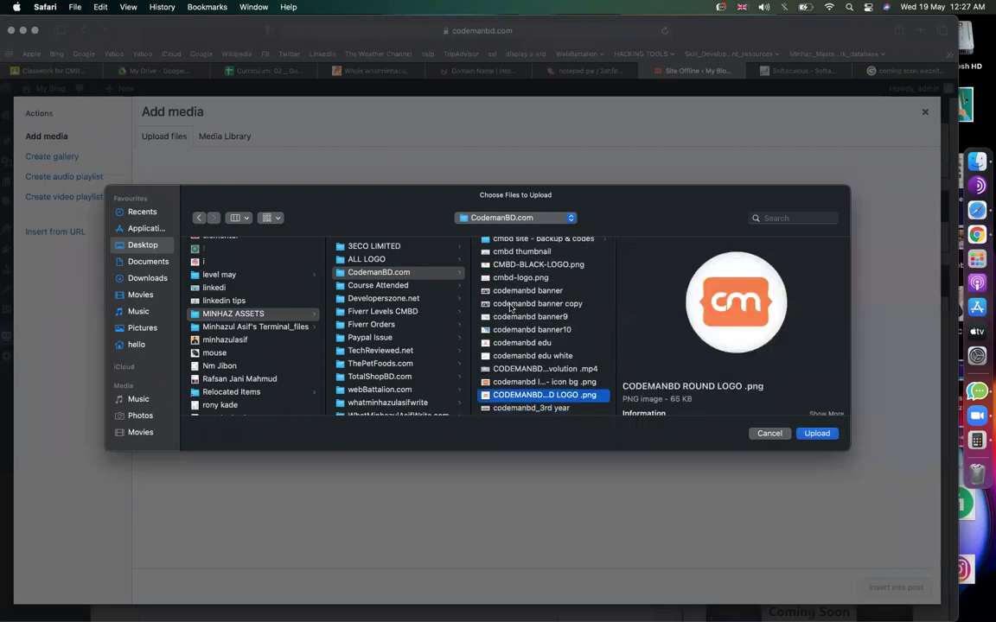
key(Return)
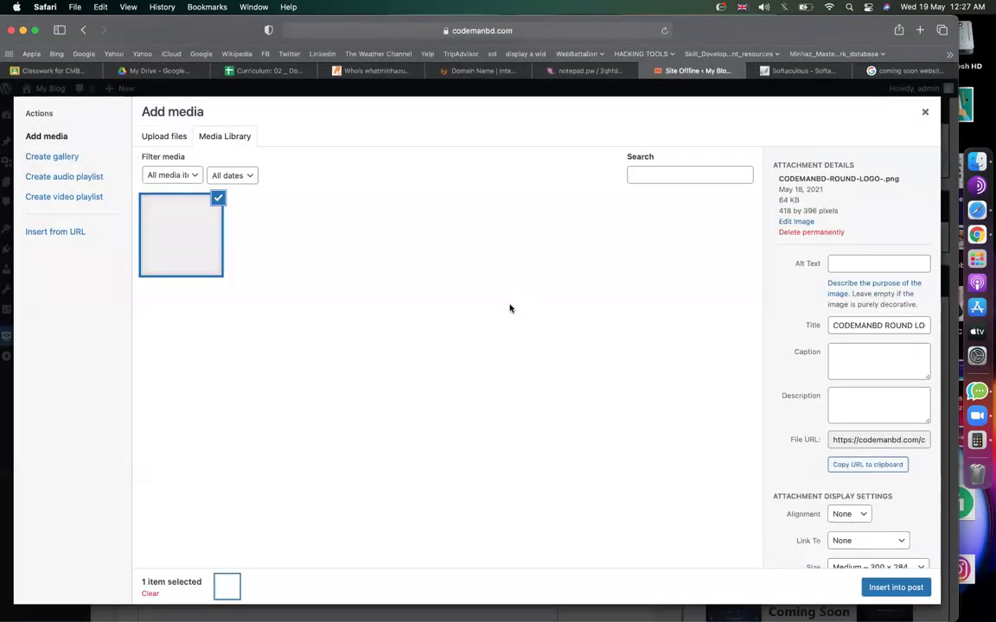
Insert the round logo as the Site Offline logo and review the settings.
click(890, 588)
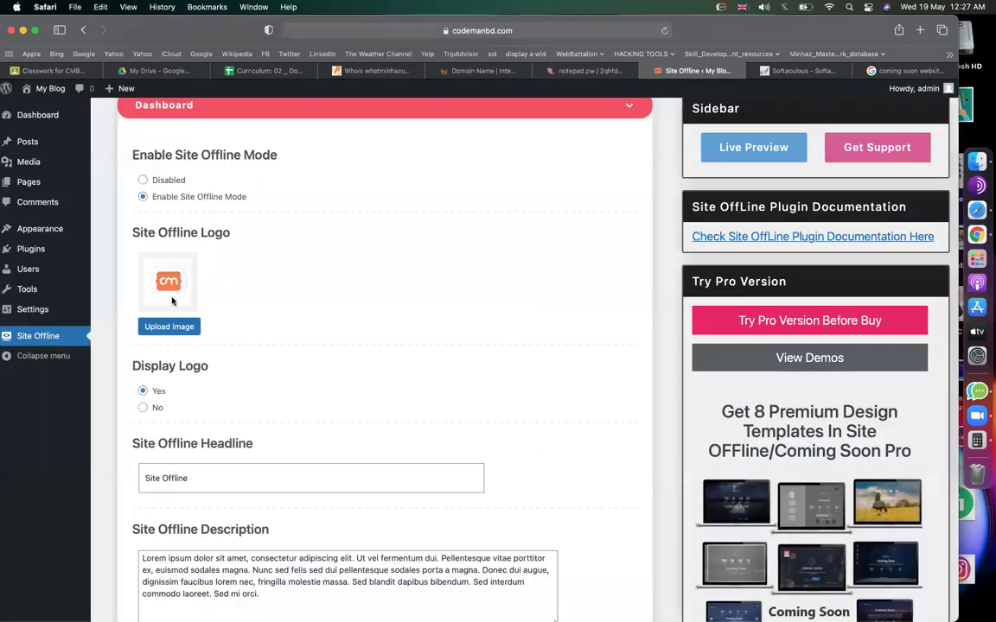
scroll(329, 345, down, 1)
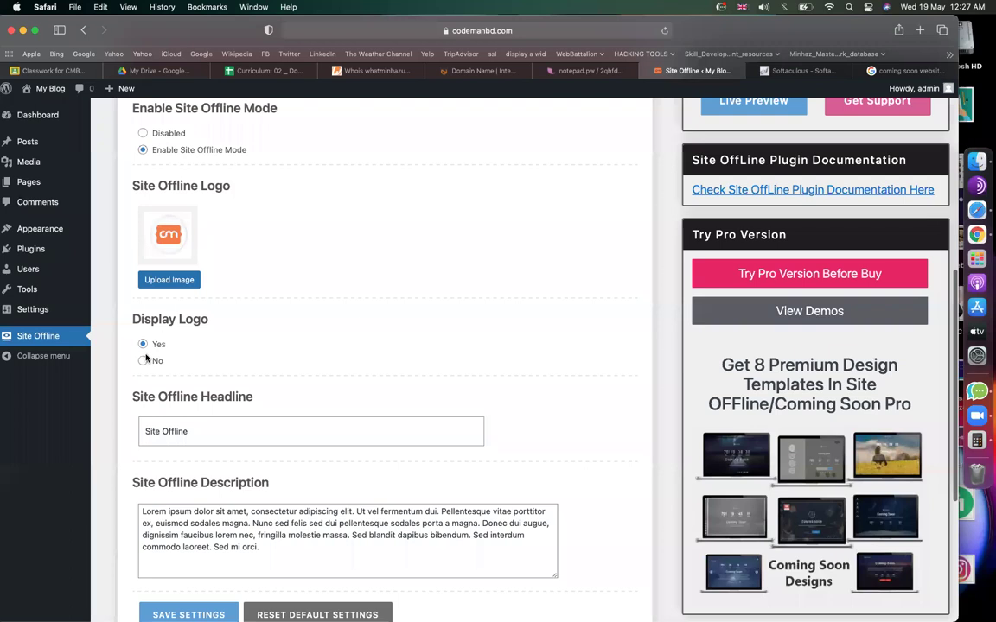
scroll(363, 313, up, 1)
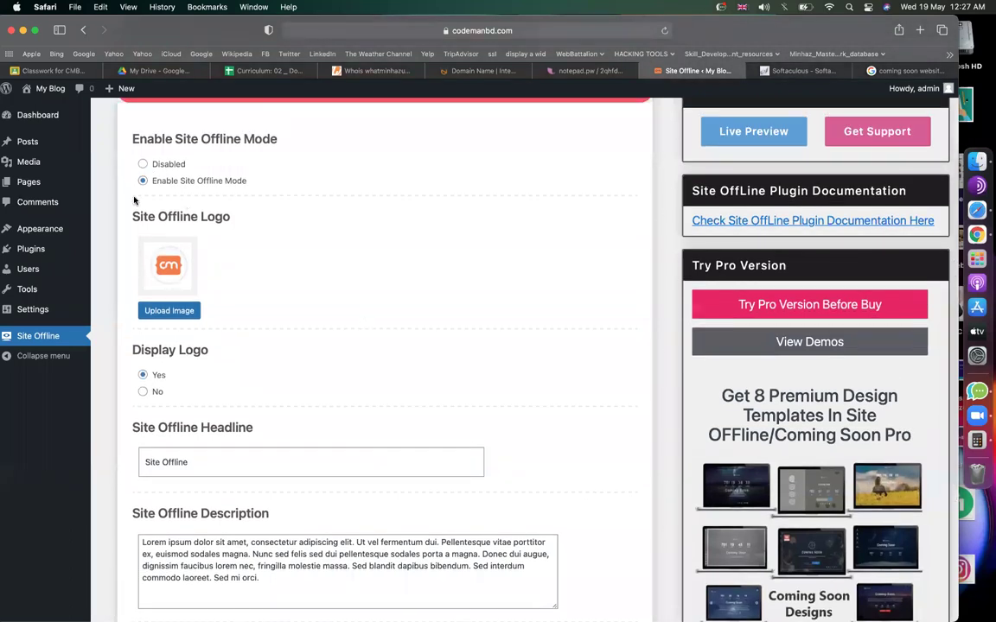
scroll(221, 277, down, 1)
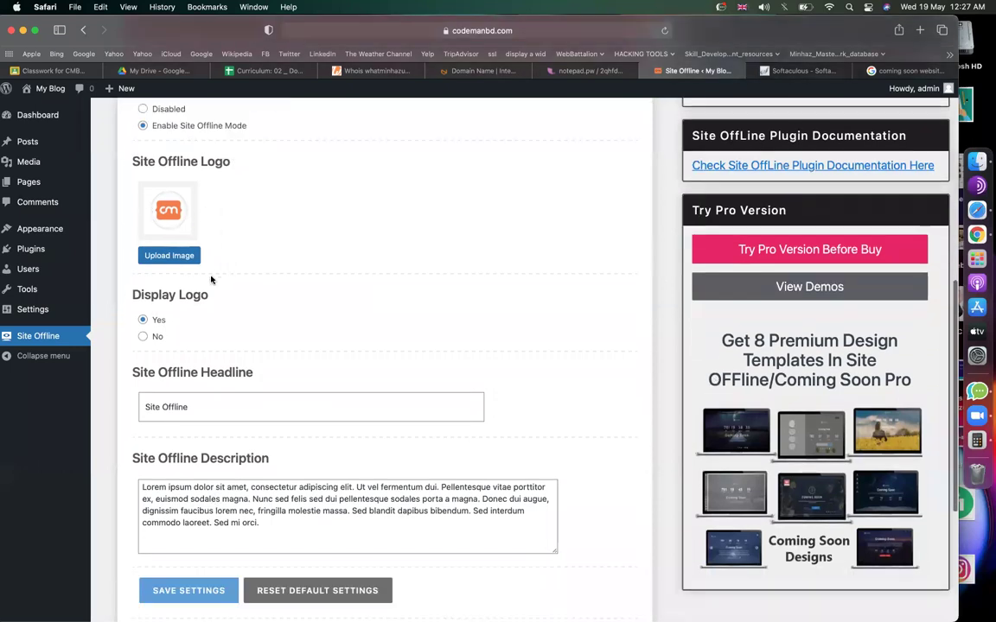
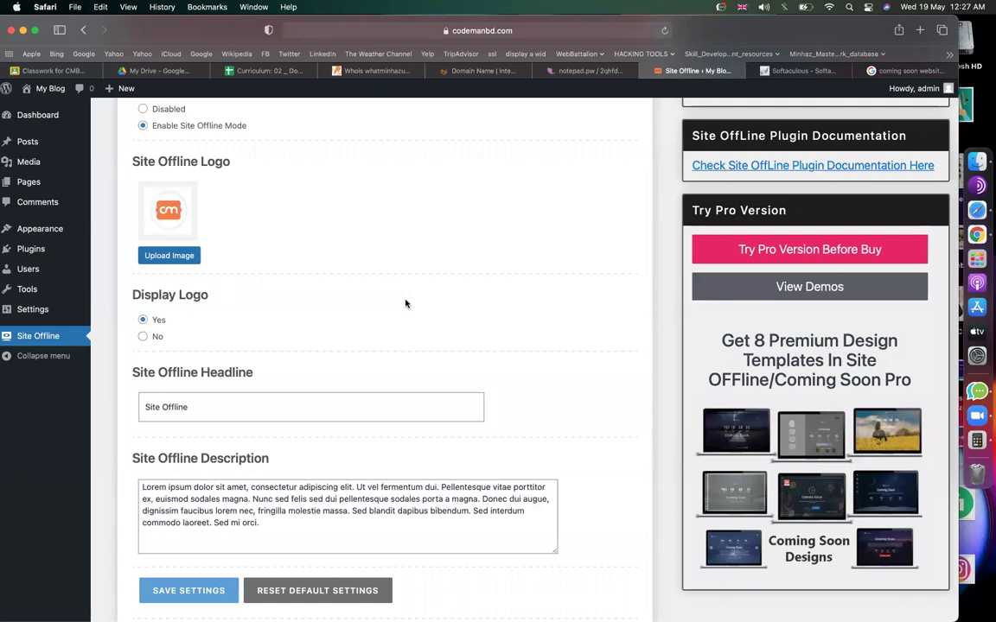
Replace the Site Offline headline with 'We Are Coming Soon !' after checking design examples.
scroll(405, 303, down, 3)
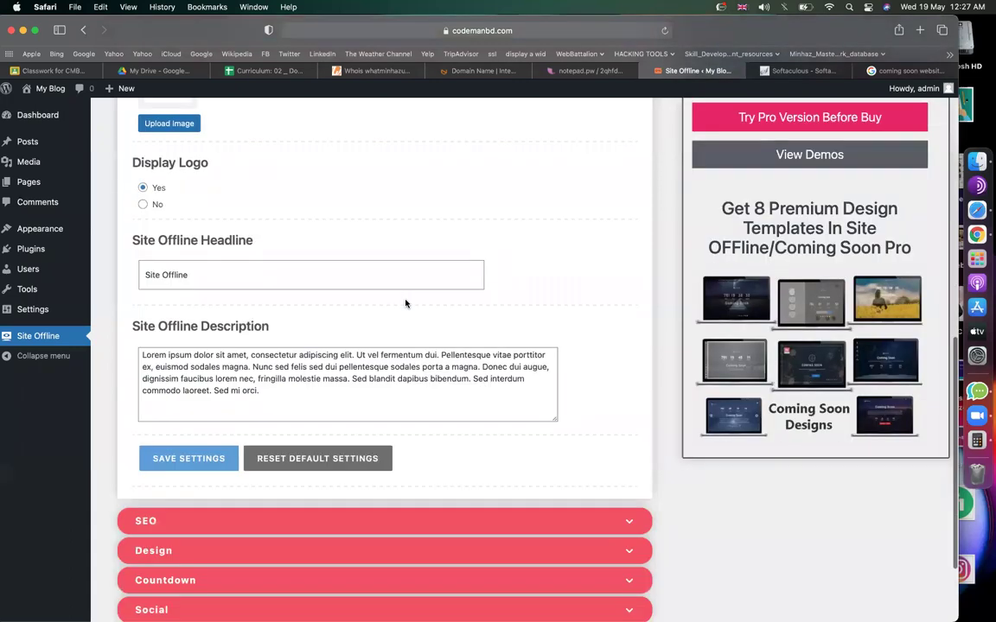
double_click(208, 269)
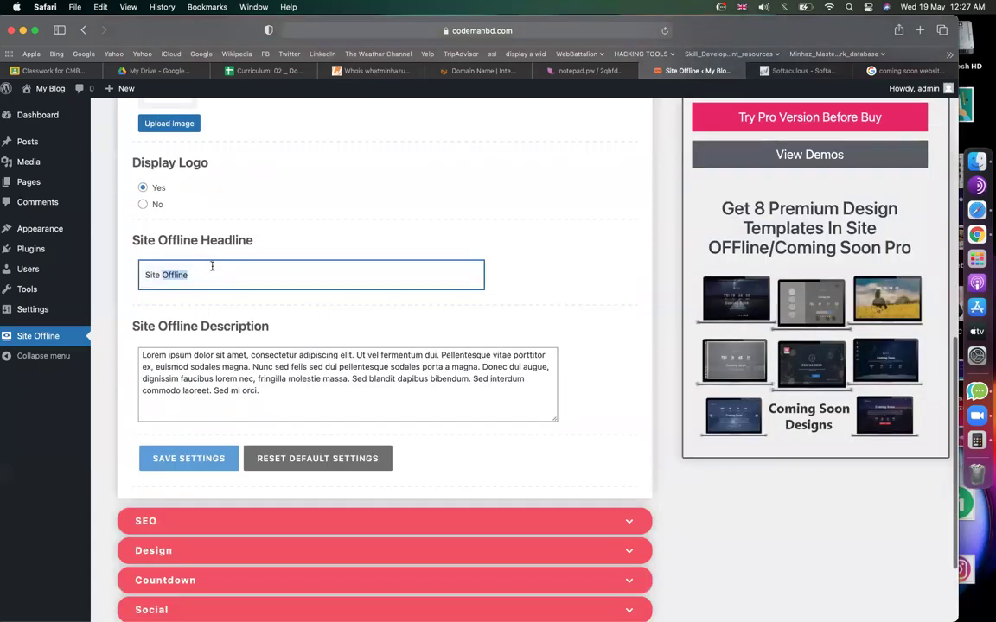
click(873, 69)
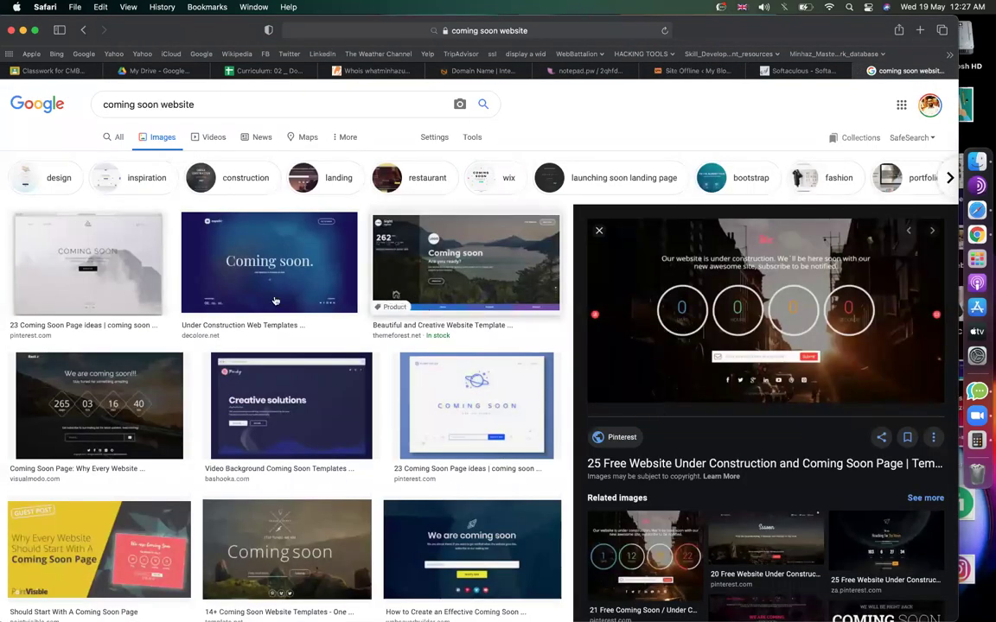
click(462, 223)
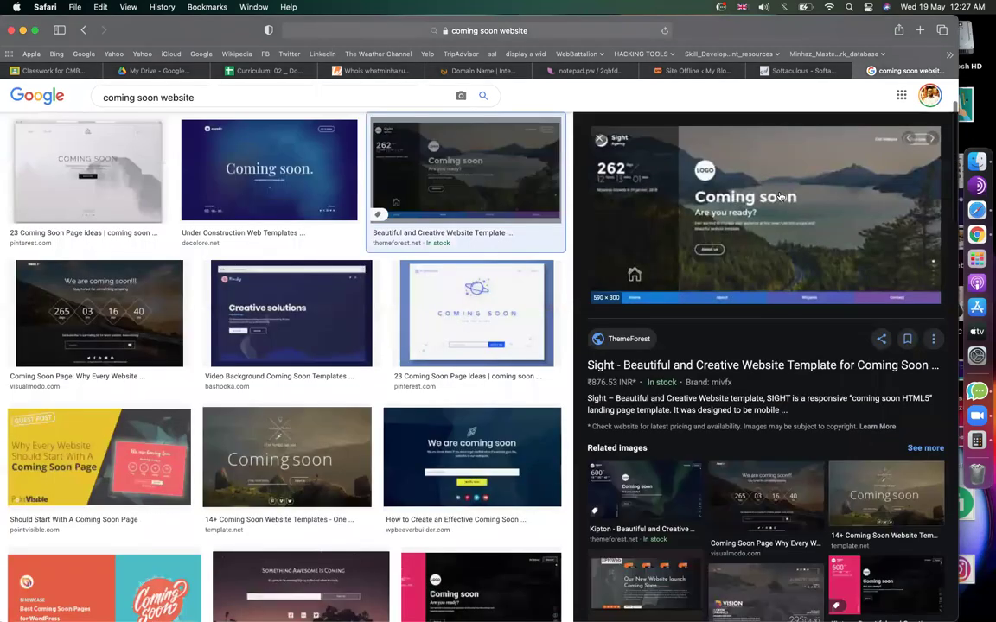
click(691, 70)
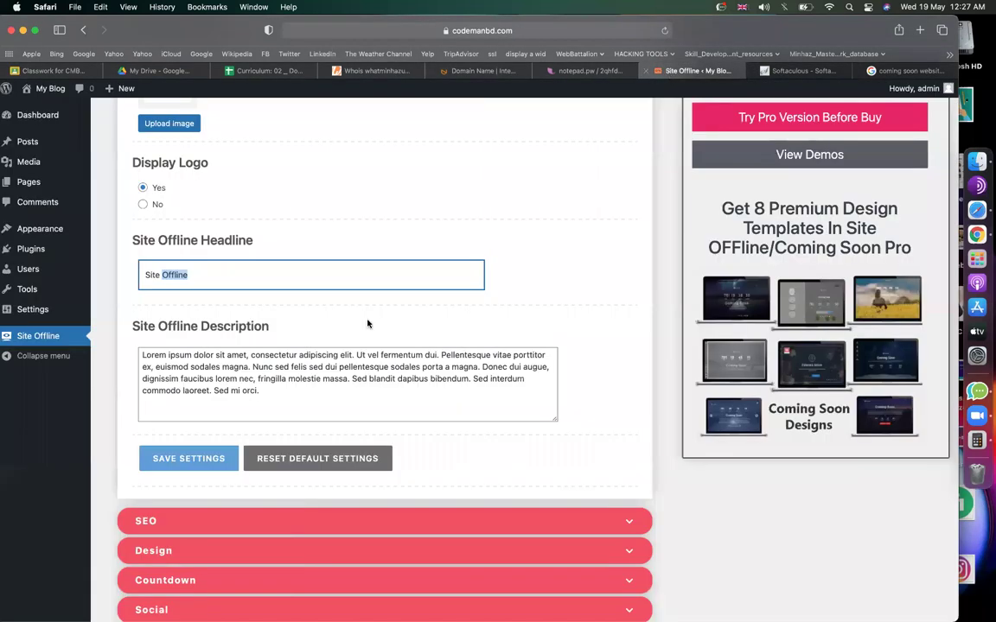
key(super+a)
text(We Are Coming Soon !)
Replace the lorem ipsum description with 'we are developing our sites newly.' and save the settings.
click(271, 393)
key(super+a)
key(BackSpace)
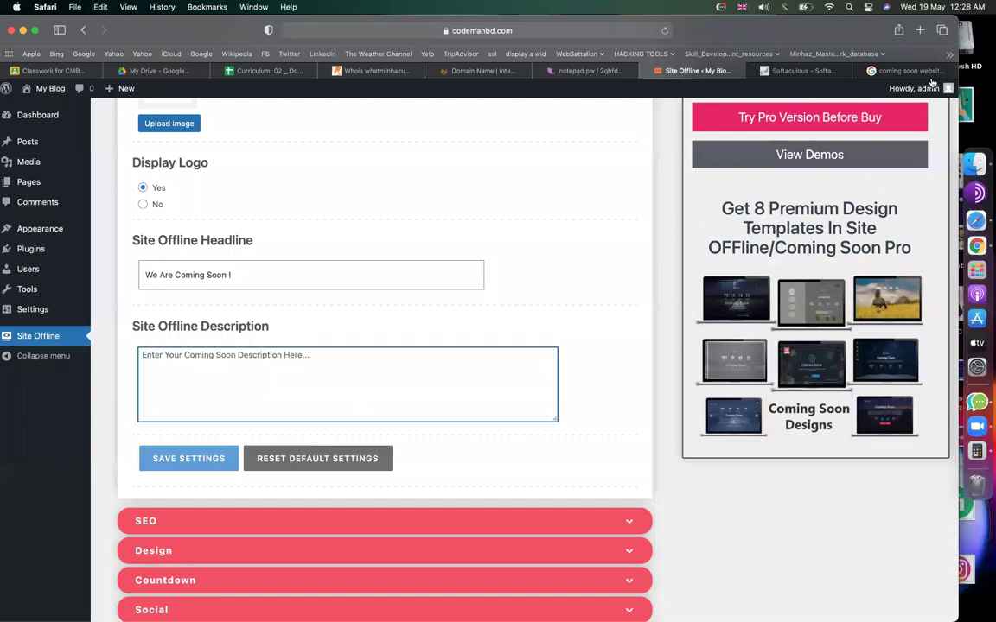
click(903, 70)
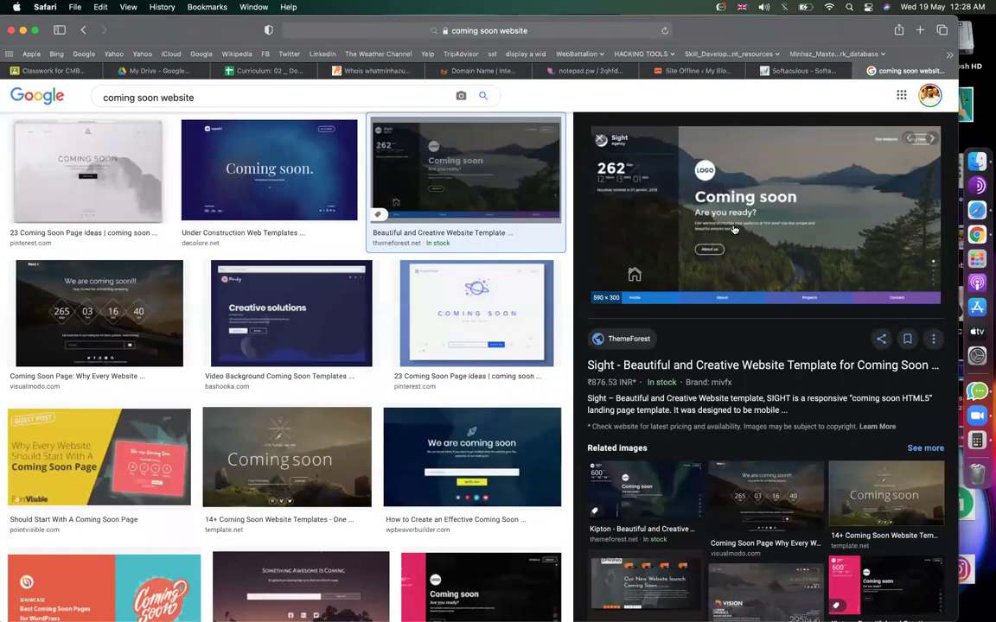
click(684, 73)
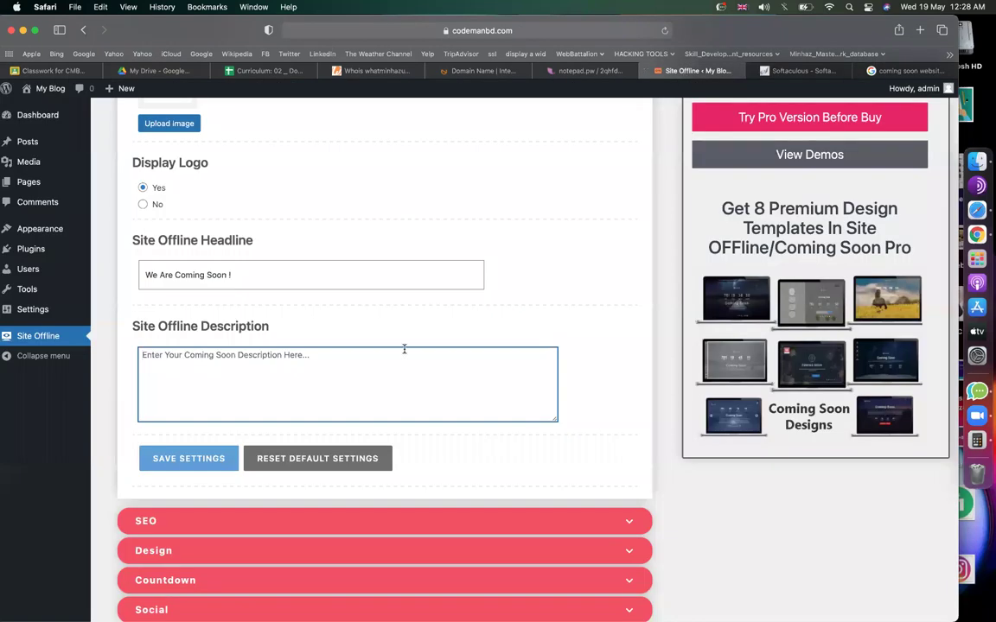
text(we are )
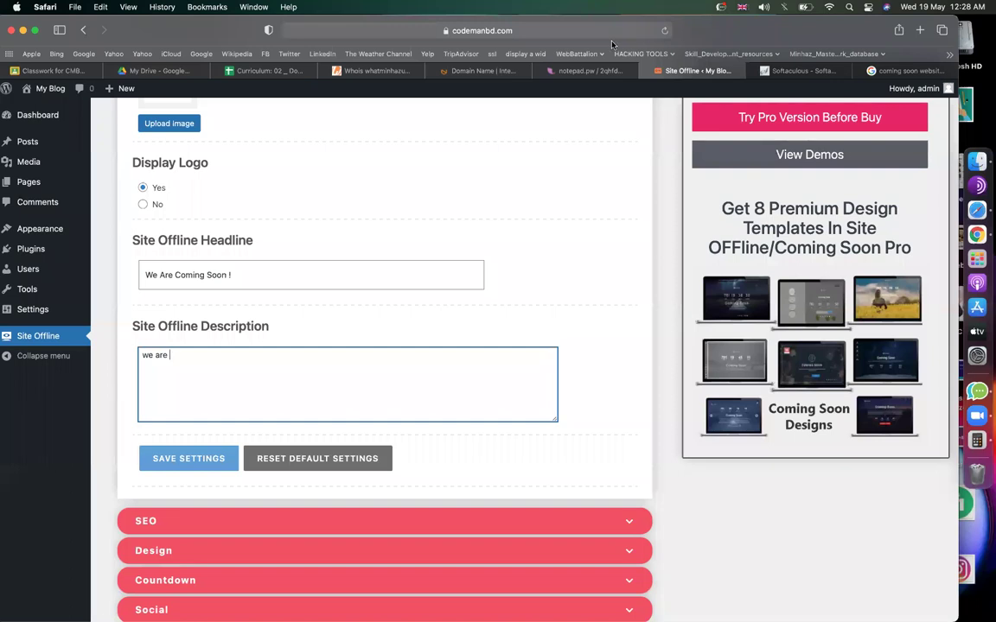
text(developing our sites newly.)
scroll(313, 360, down, 3)
scroll(218, 259, up, 2)
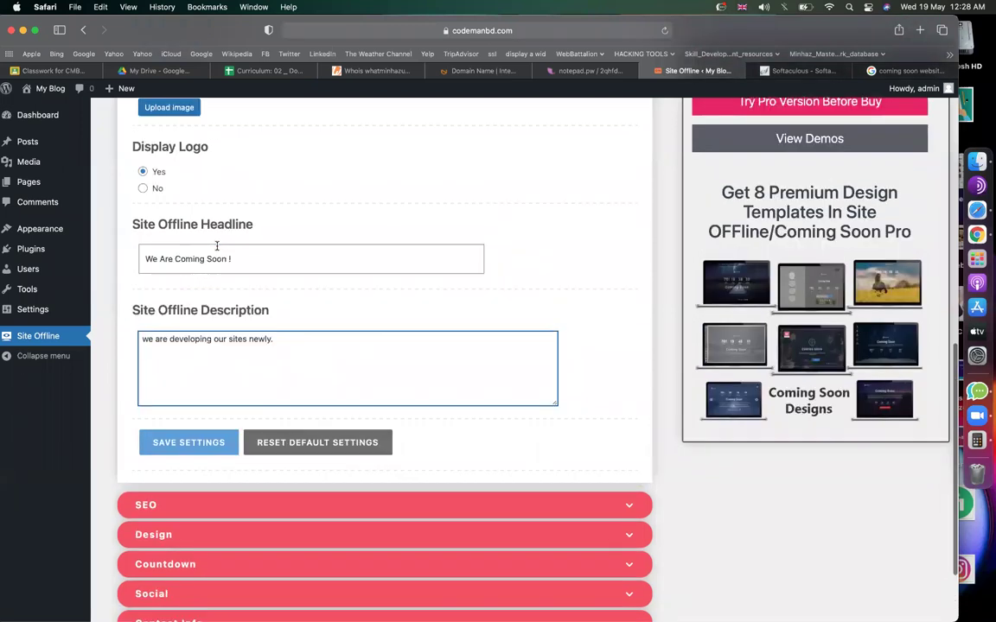
click(187, 465)
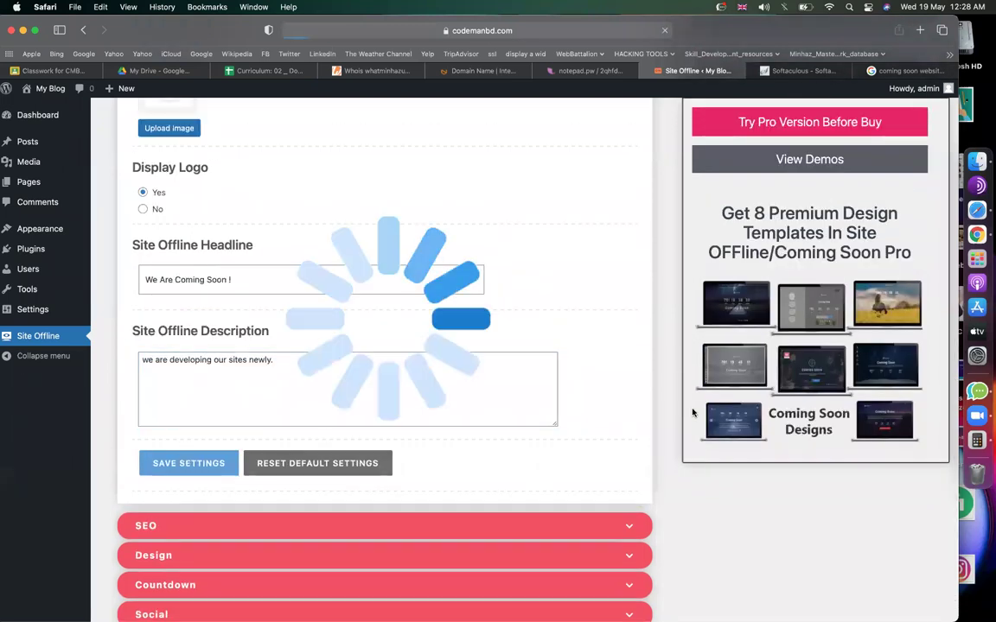
Expand the Countdown settings, glancing at a countdown example for reference.
scroll(583, 440, down, 5)
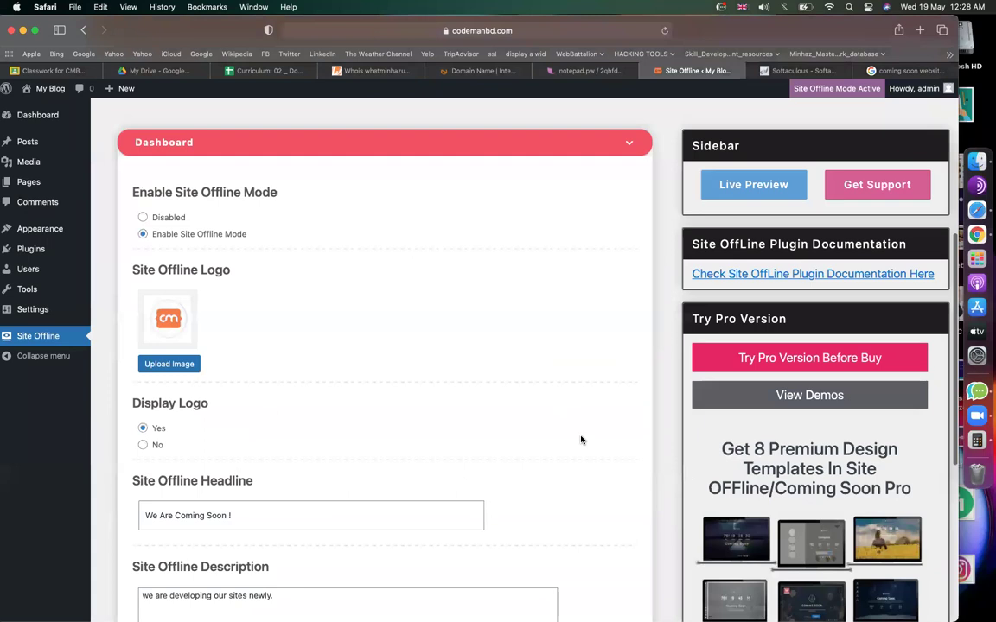
scroll(229, 311, down, 4)
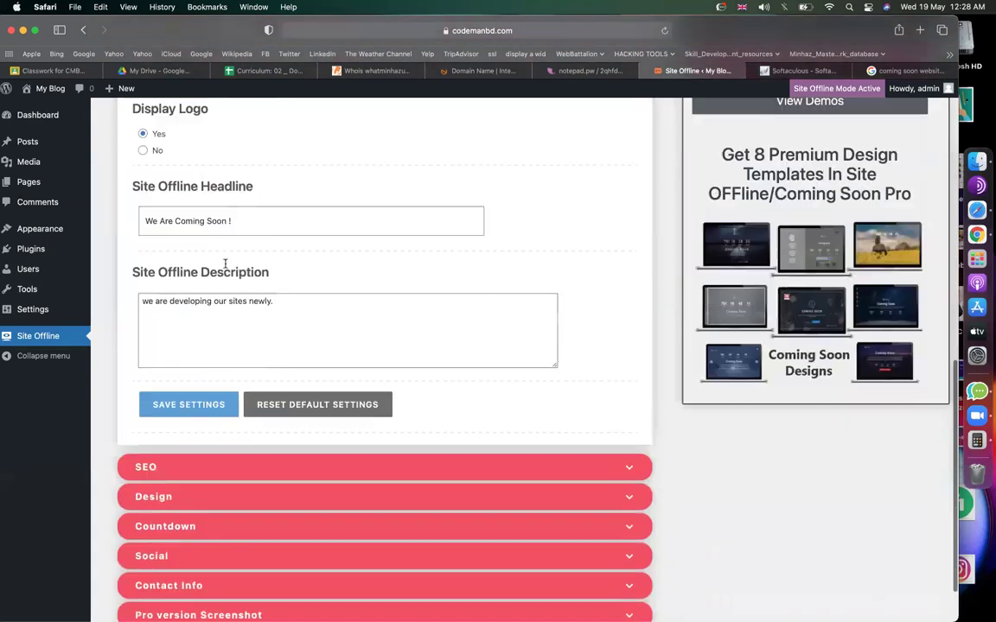
scroll(216, 327, down, 2)
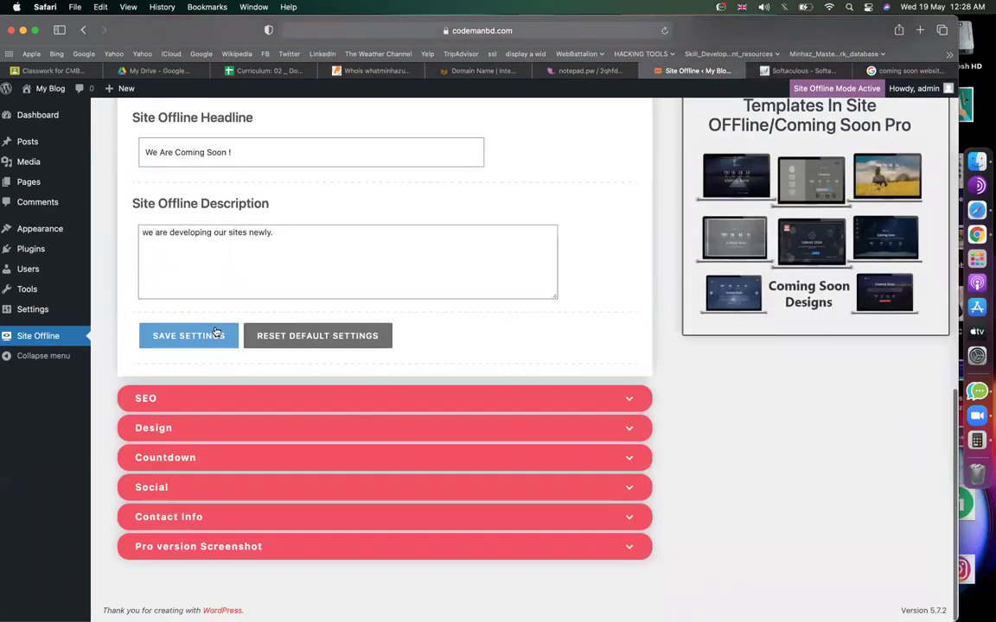
click(165, 461)
scroll(161, 407, up, 3)
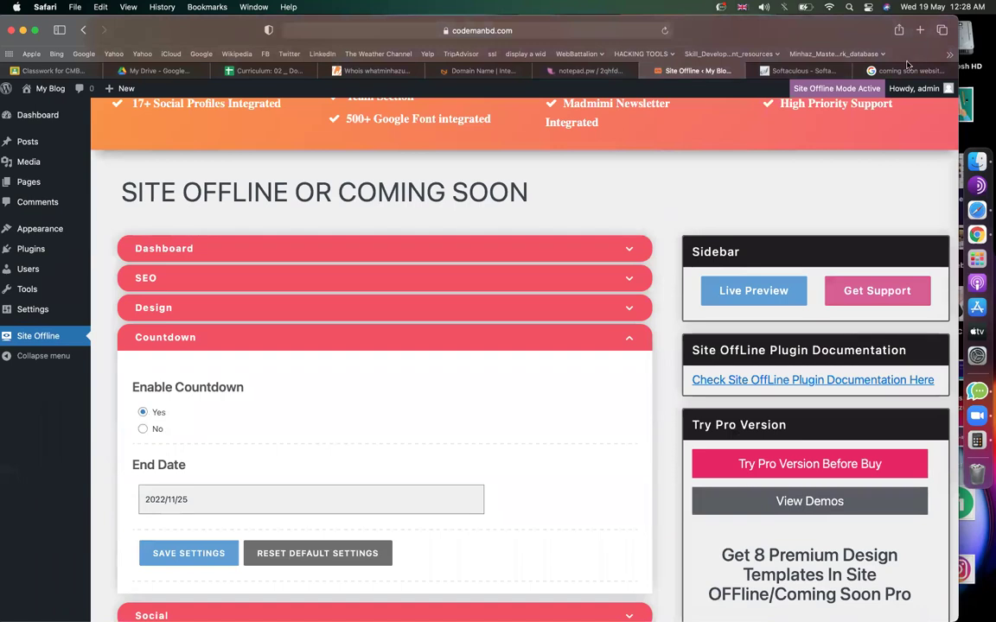
click(901, 69)
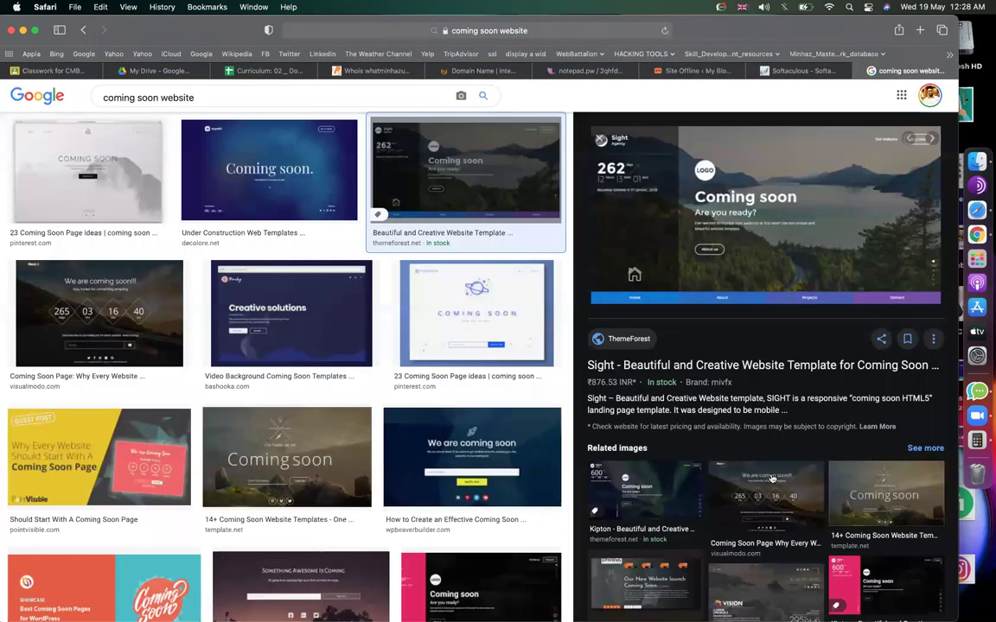
key(Right)
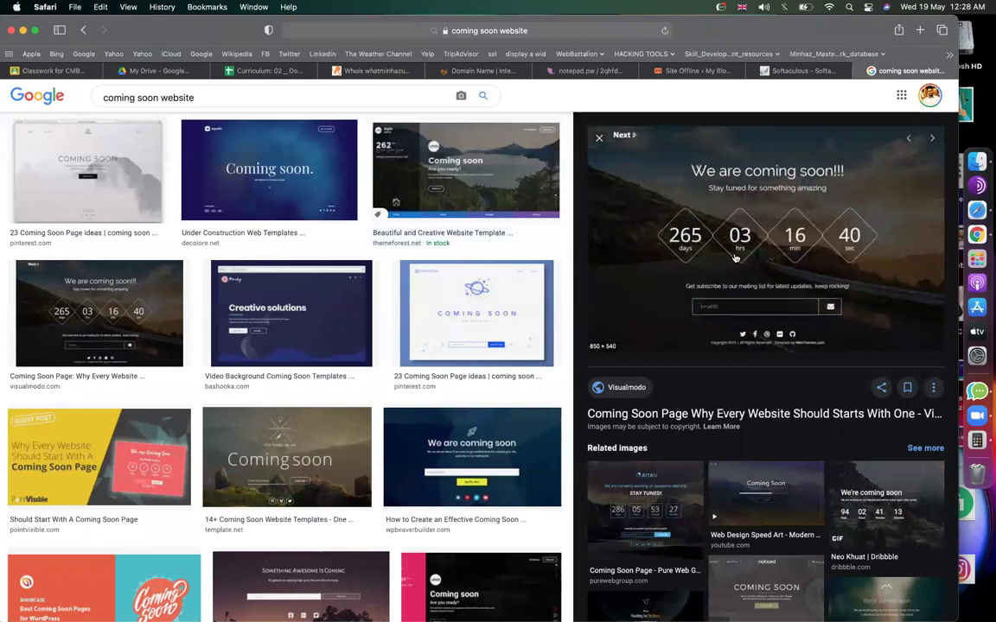
click(691, 70)
scroll(349, 419, down, 5)
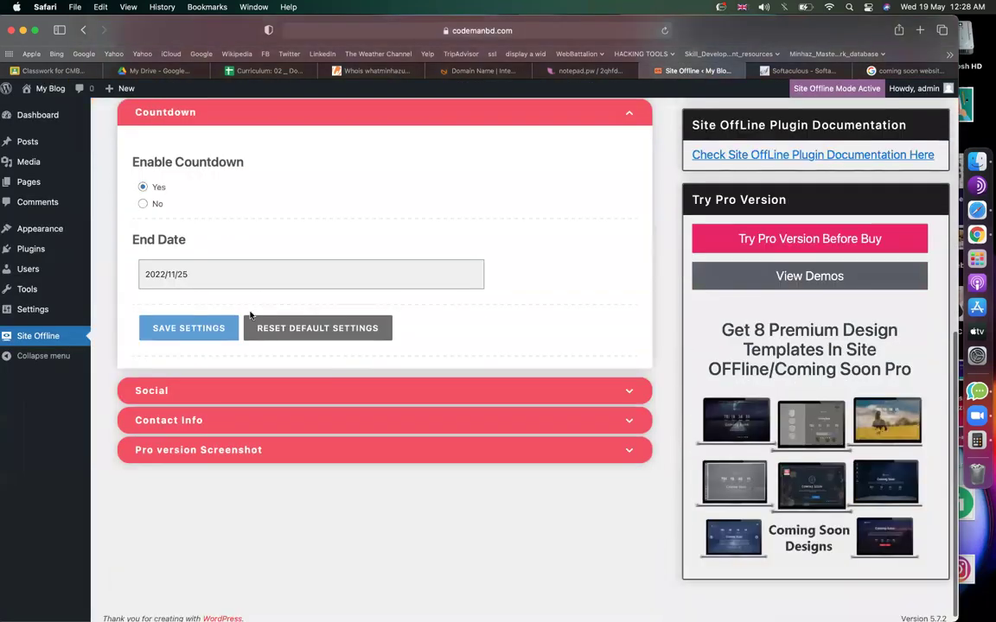
Set the countdown End Date to 2021/05/31 in the calendar and save the settings.
click(217, 279)
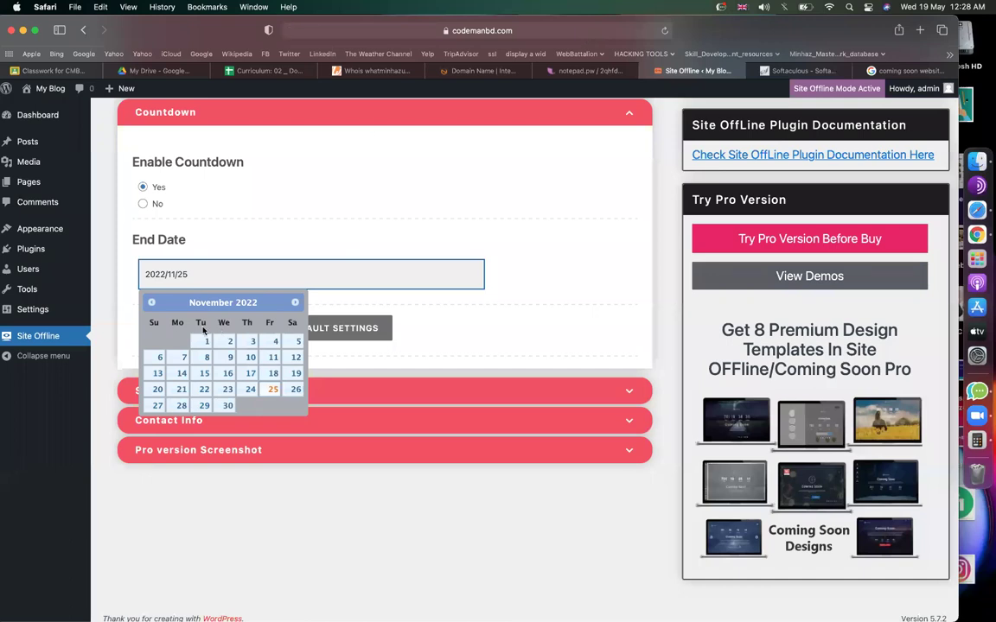
click(151, 303)
click(151, 303)
click(152, 302)
click(151, 302)
click(152, 302)
double_click(151, 302)
double_click(151, 303)
double_click(151, 302)
click(151, 302)
click(151, 302)
double_click(151, 303)
double_click(151, 303)
click(152, 302)
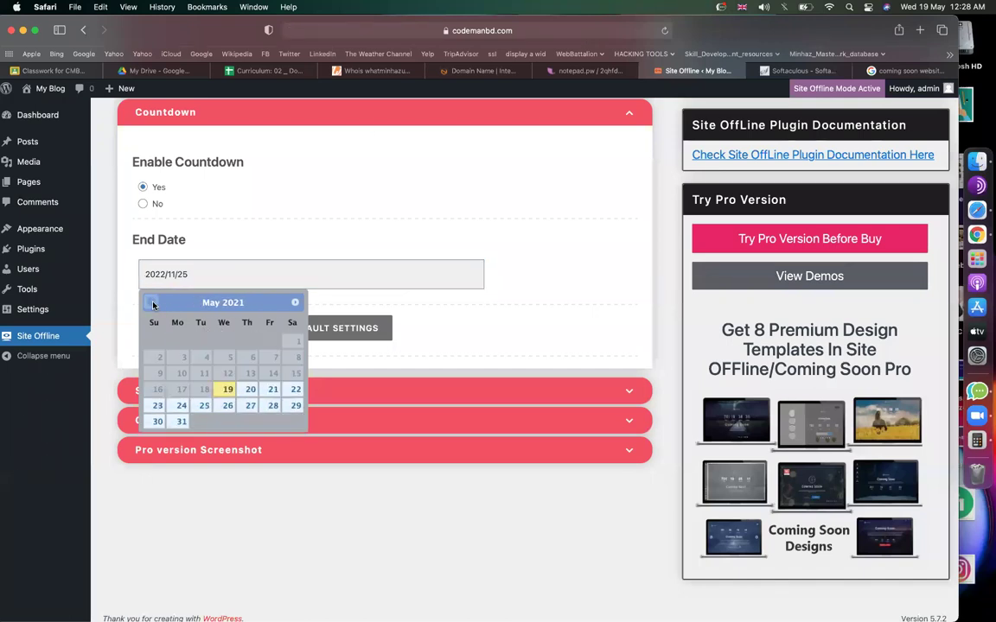
click(180, 422)
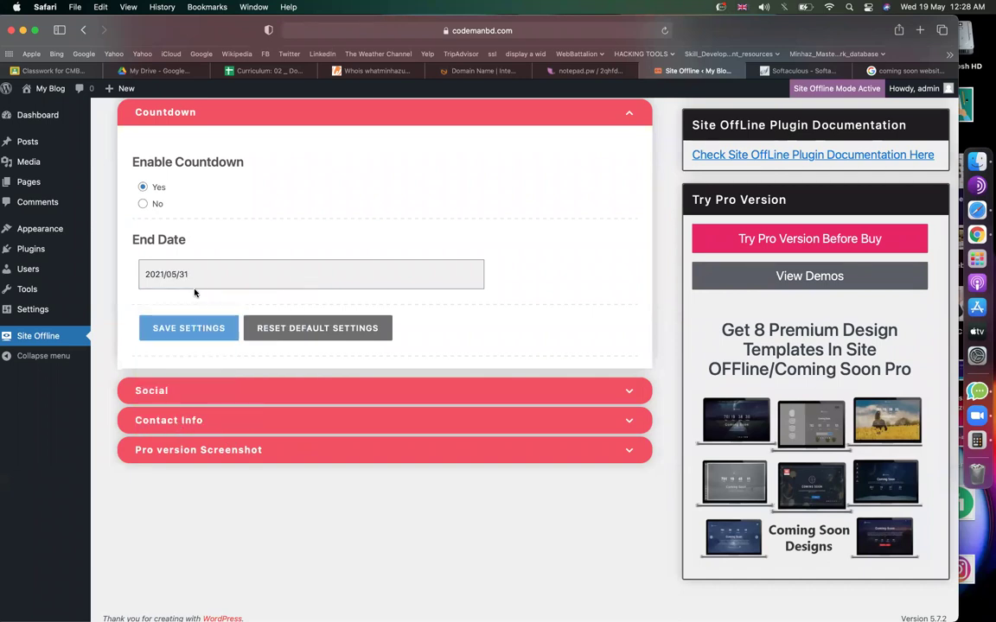
click(215, 328)
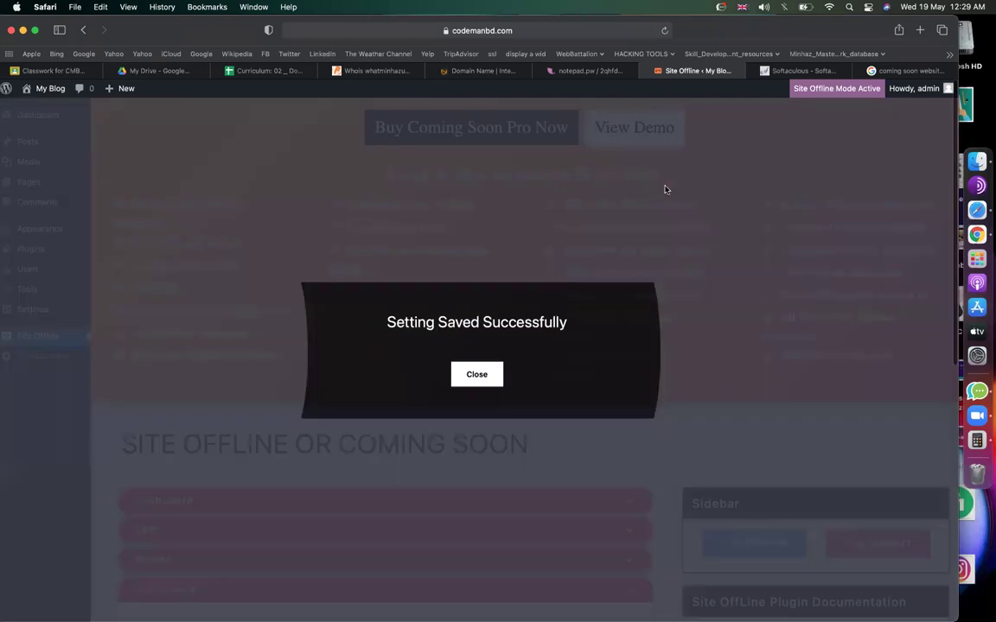
Dismiss the save notice and select the site address up to comingsoon in the address bar.
click(471, 378)
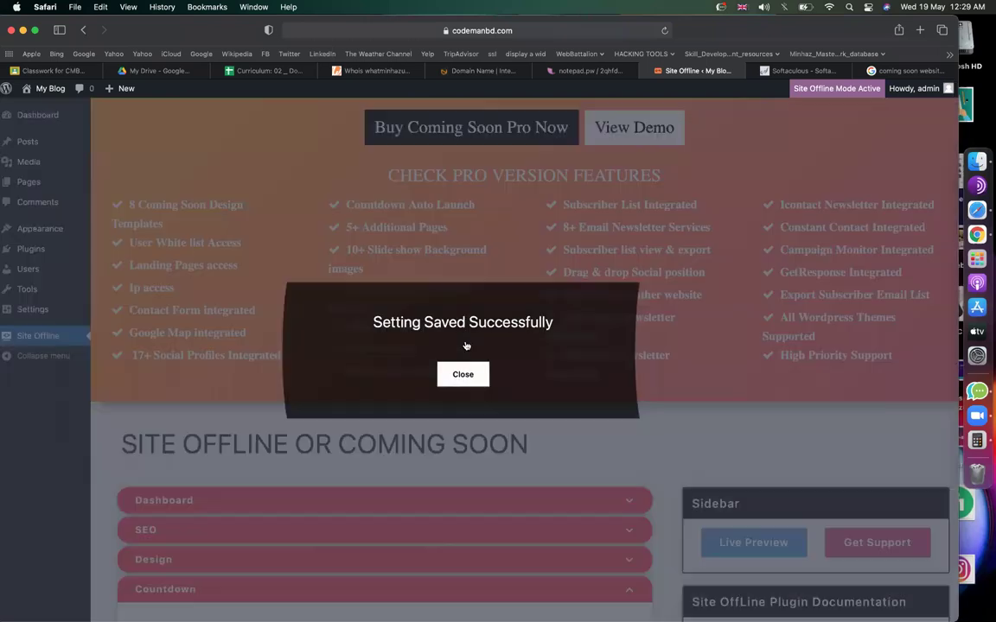
click(559, 30)
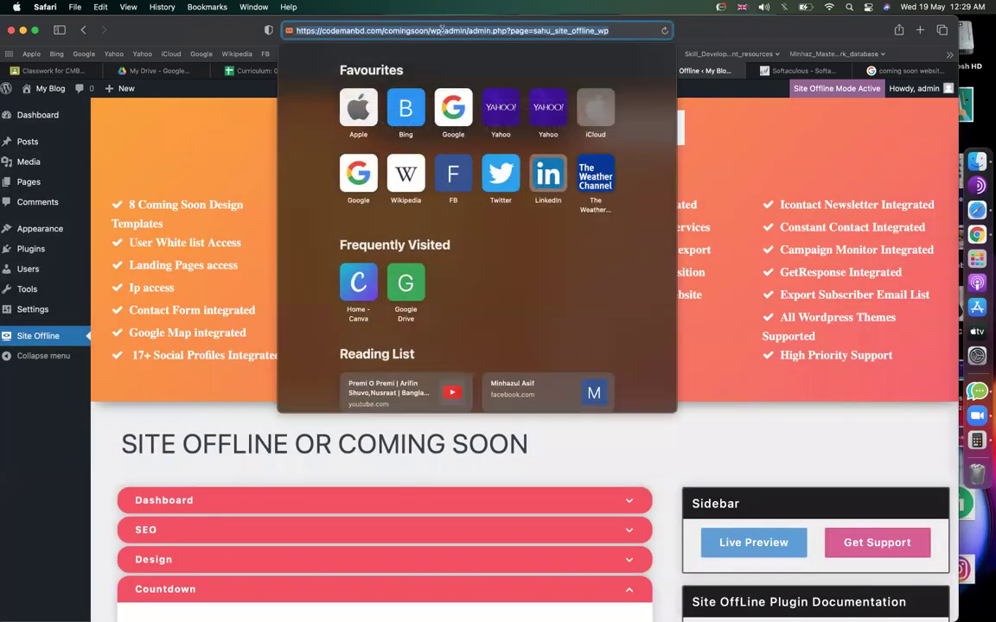
click(427, 30)
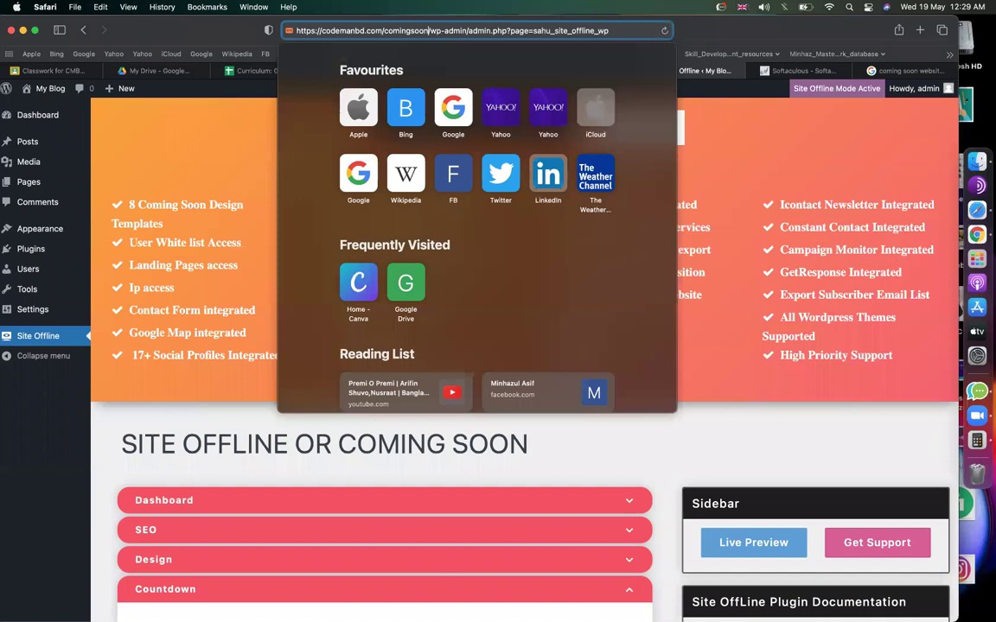
drag(428, 30, 289, 30)
key(super+c)
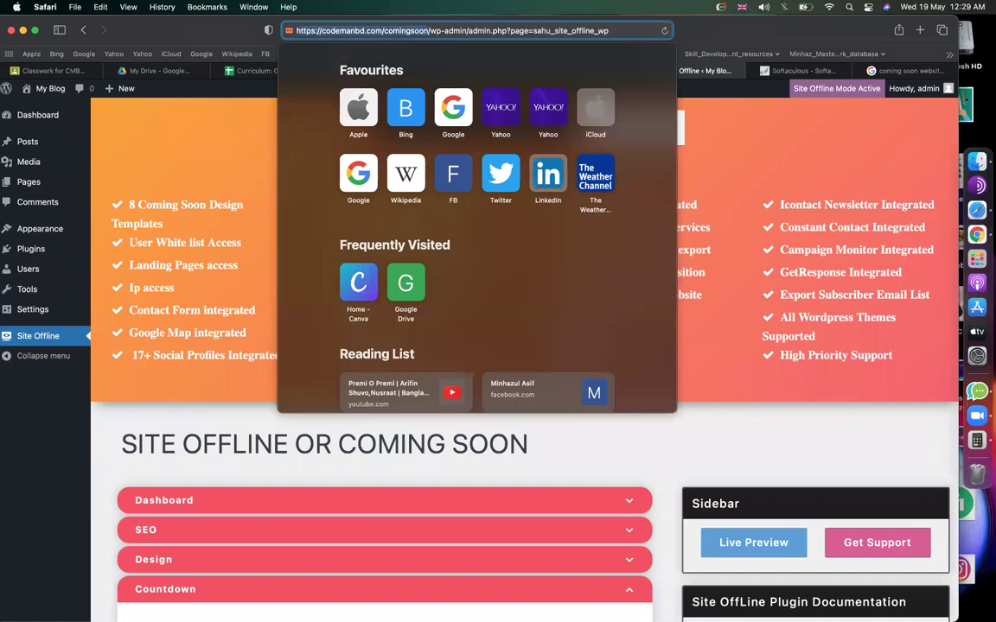
click(750, 30)
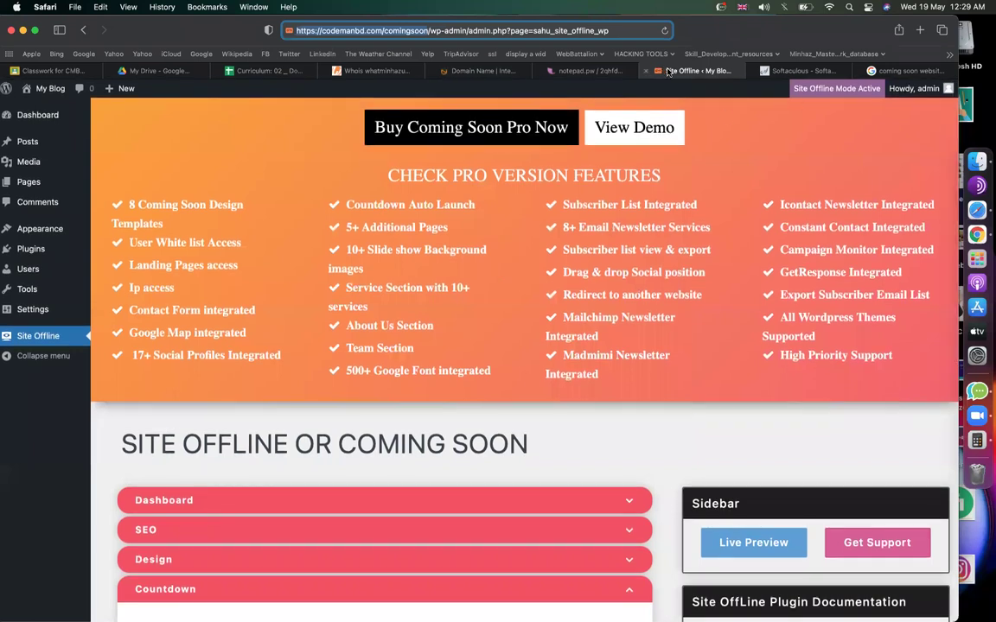
scroll(524, 314, down, 2)
scroll(523, 312, down, 5)
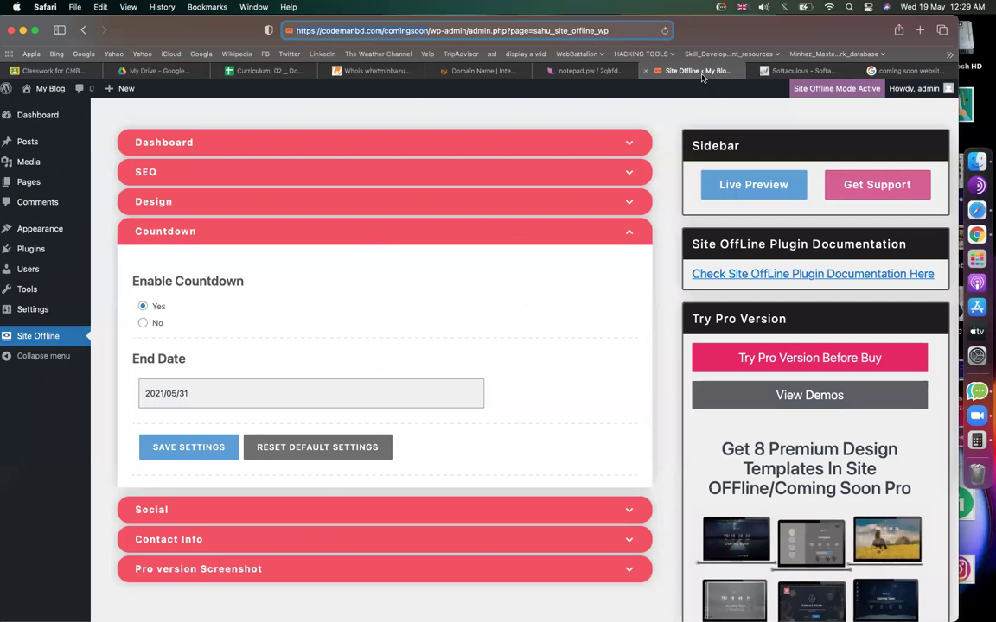
Load the codemanbd.com/comingsoon address in the other tab, then view the blog's front page.
key(ctrl+Tab)
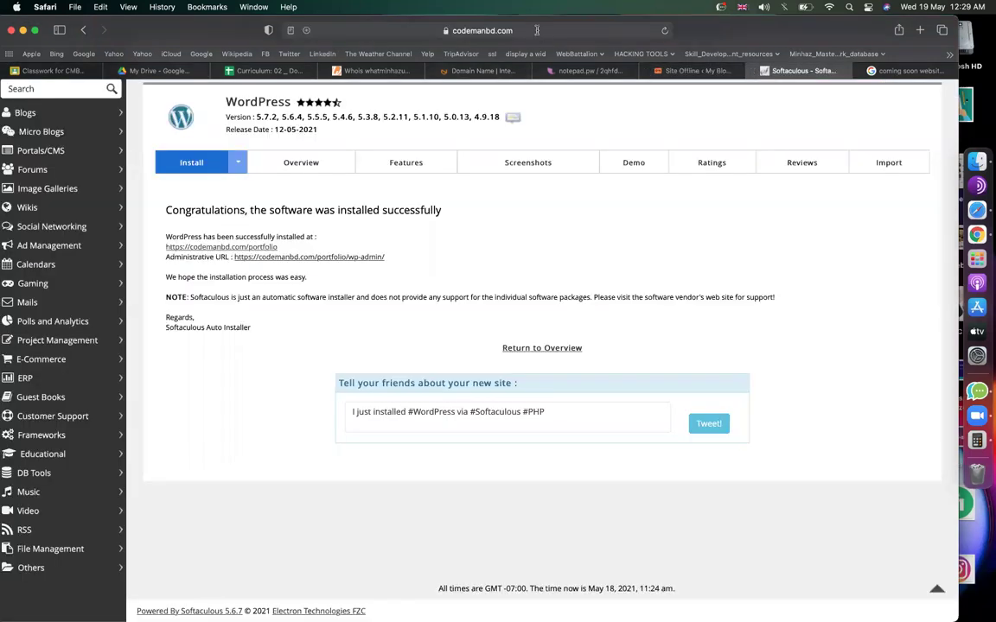
click(536, 30)
key(super+v)
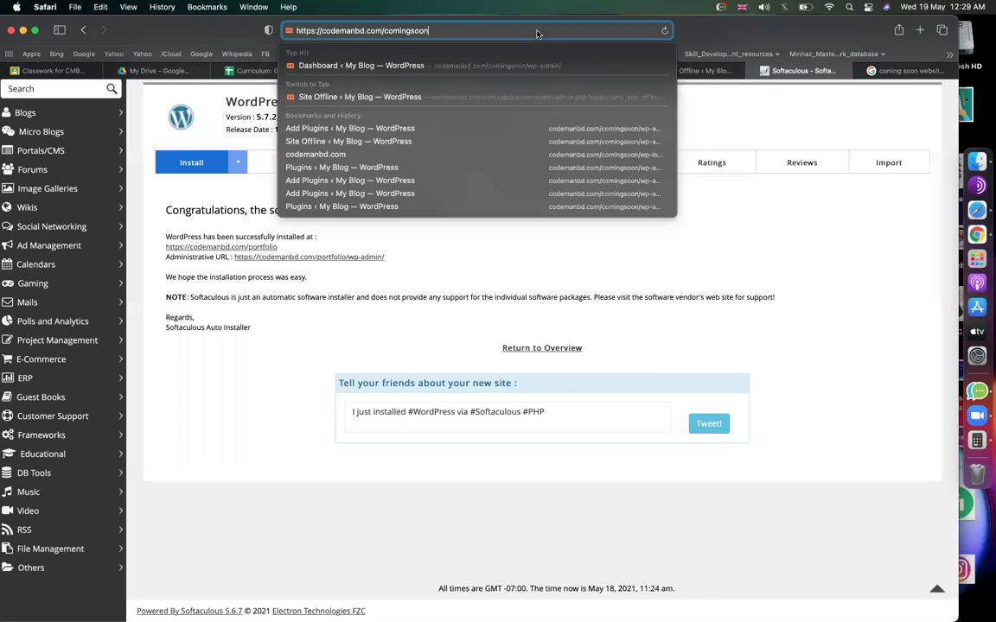
key(Return)
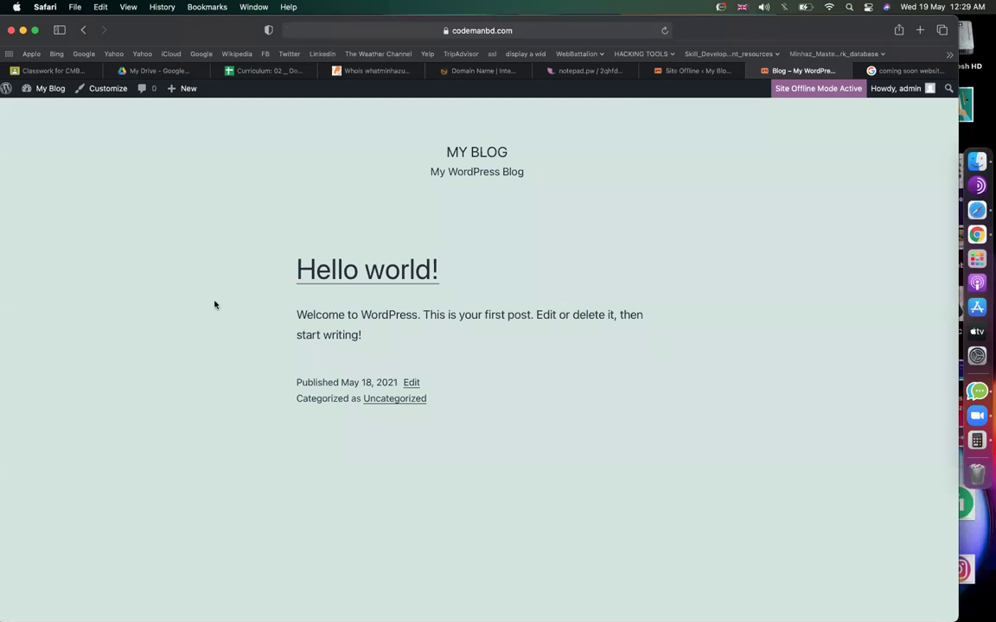
click(691, 71)
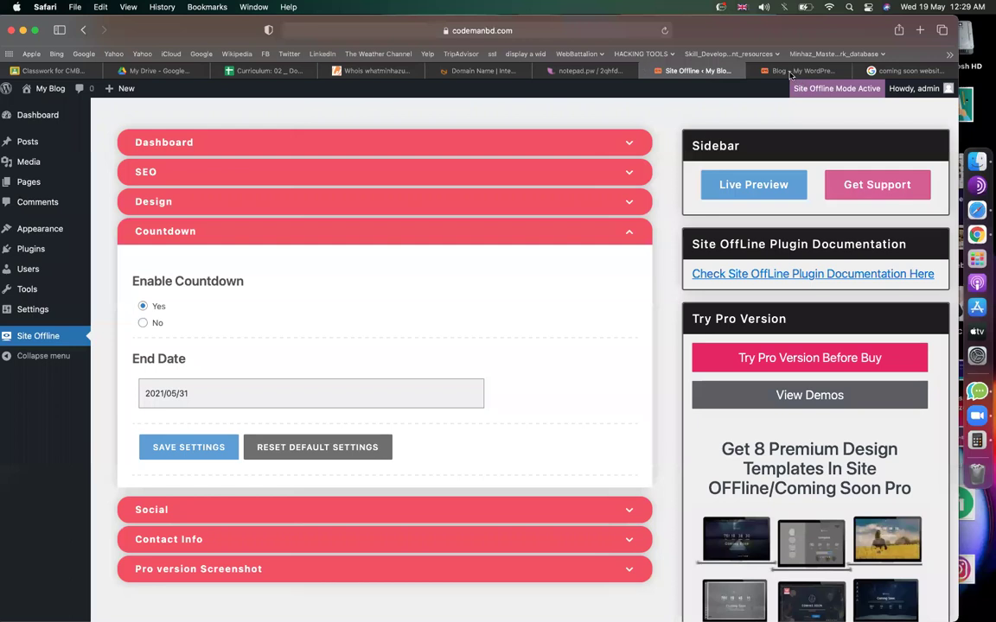
click(769, 72)
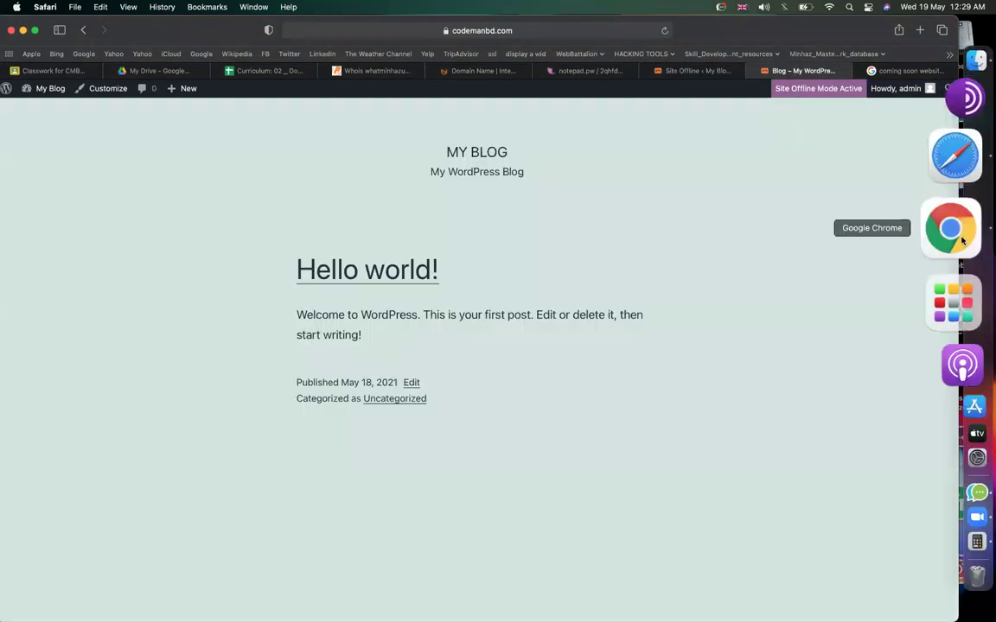
click(959, 239)
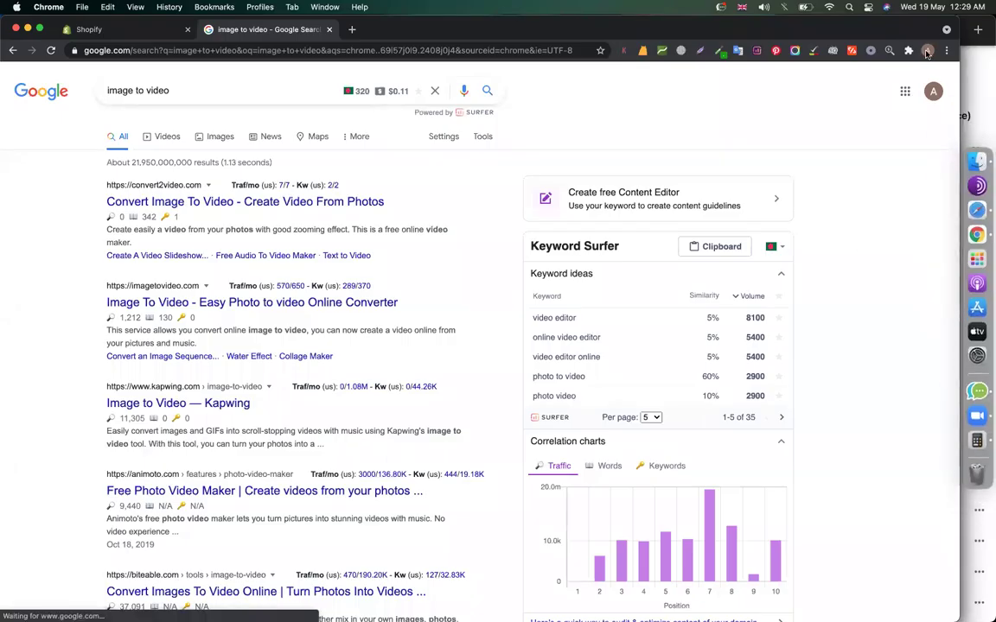
Open codemanbd.com/comingsoon under a different Chrome profile and scroll through its logo, countdown, contacts and icons.
click(926, 51)
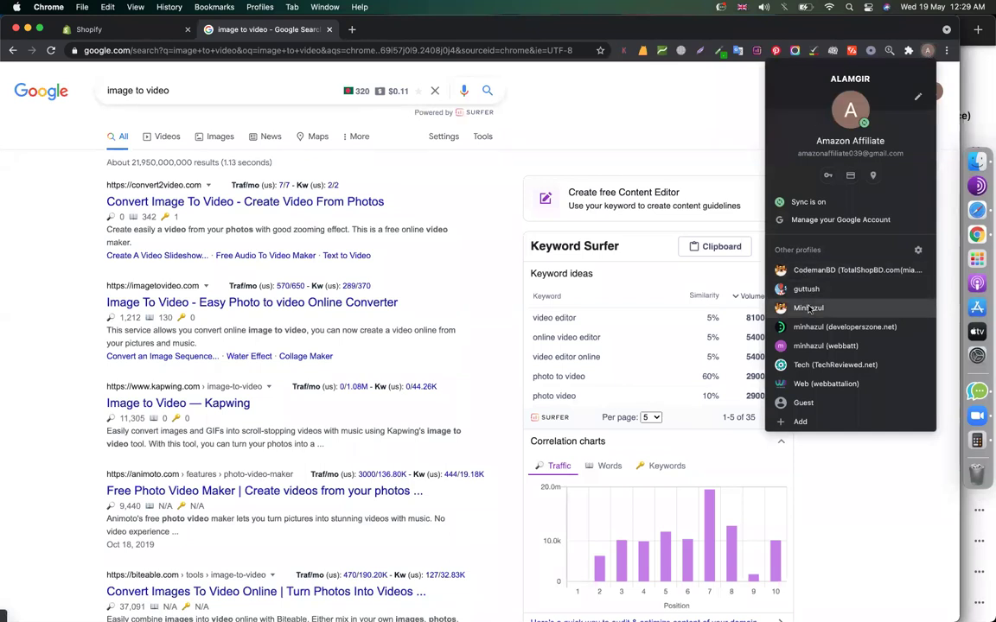
click(809, 308)
click(351, 31)
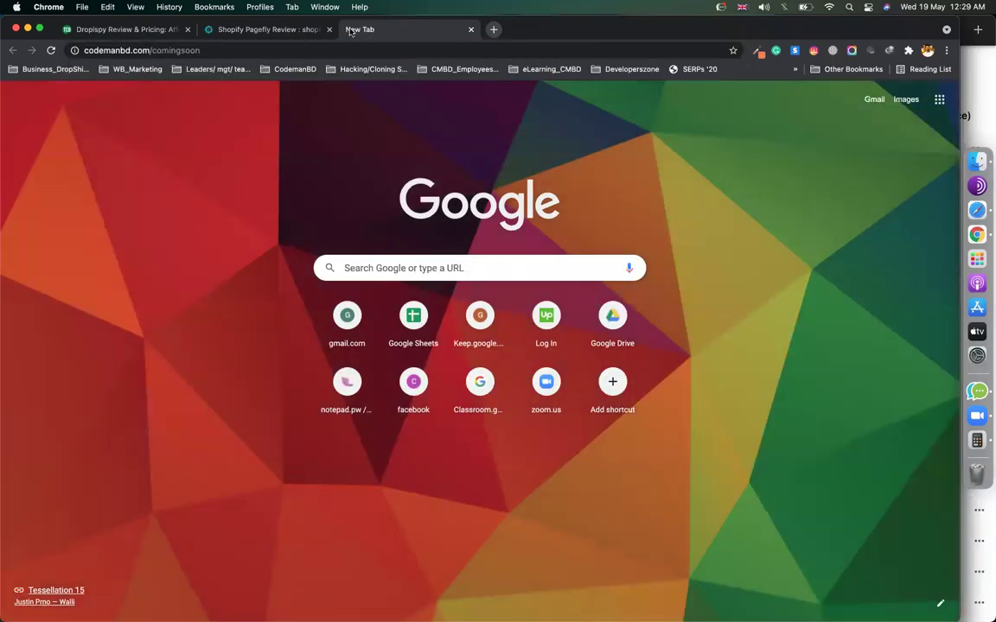
key(Return)
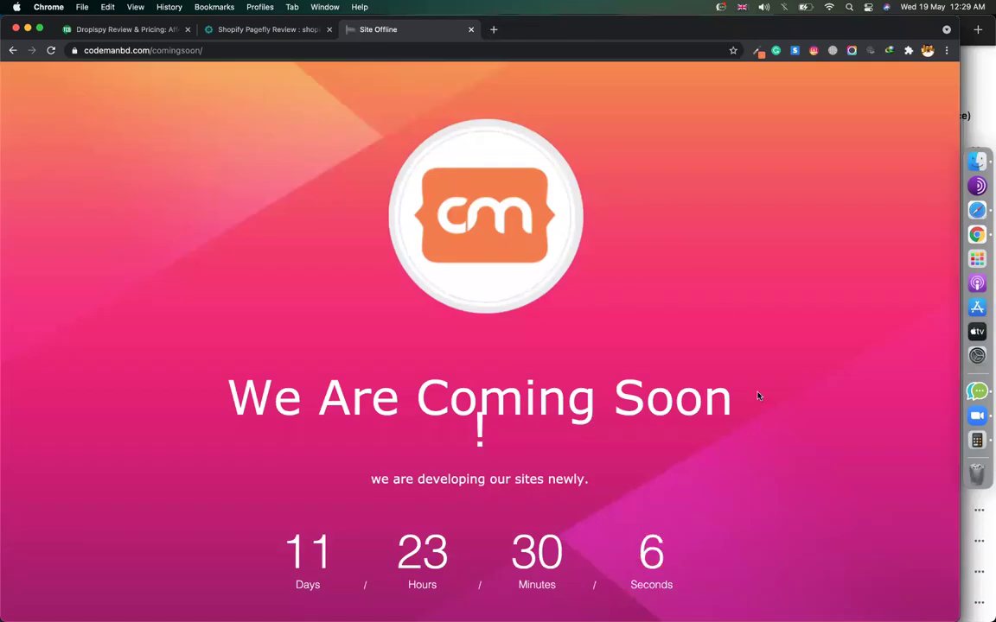
scroll(758, 396, down, 2)
scroll(527, 409, down, 1)
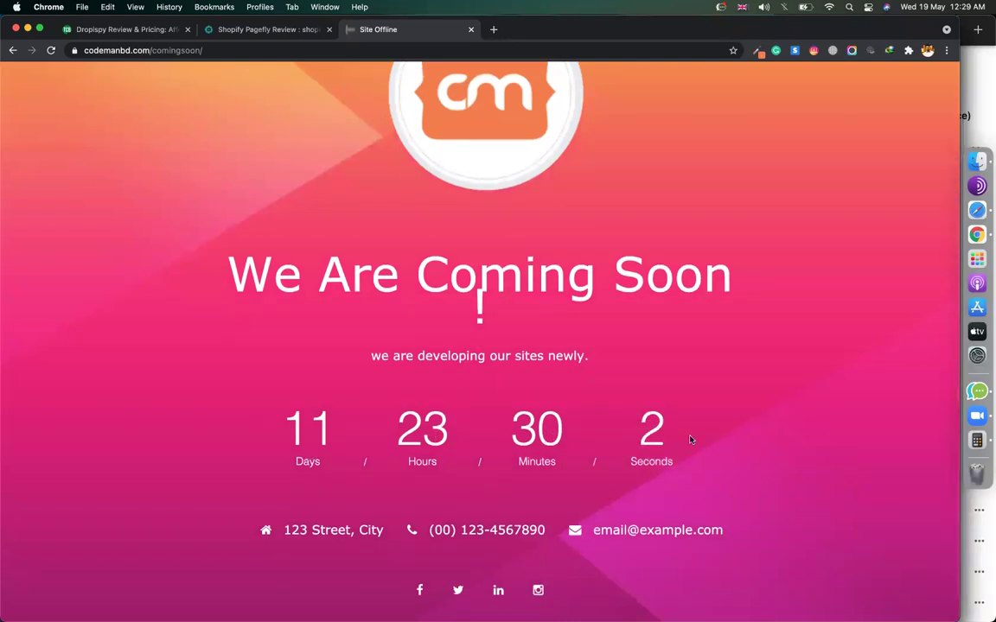
scroll(518, 367, up, 3)
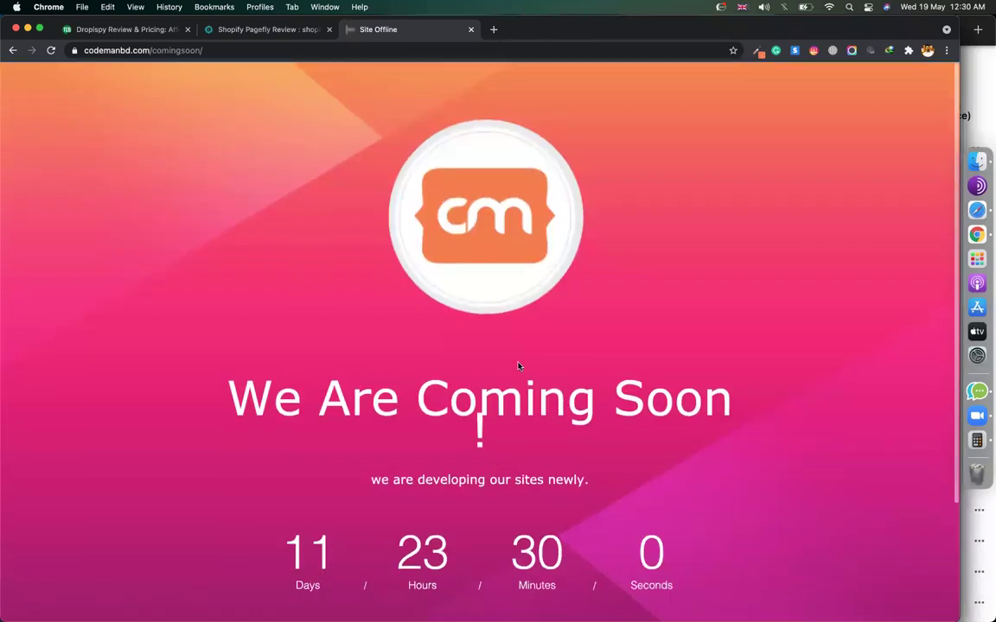
scroll(518, 366, down, 4)
scroll(518, 367, up, 4)
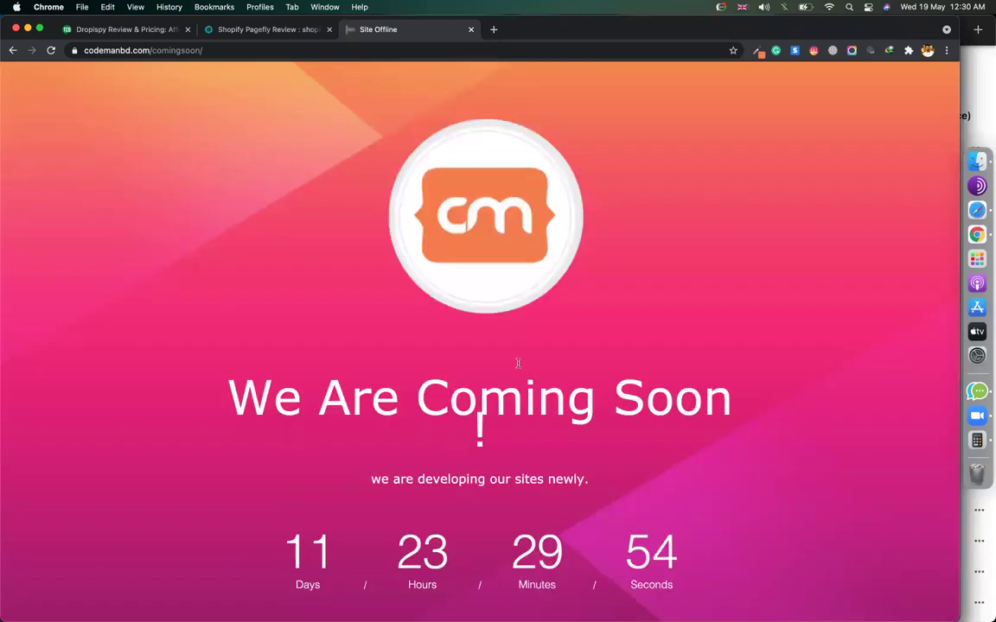
scroll(518, 363, down, 3)
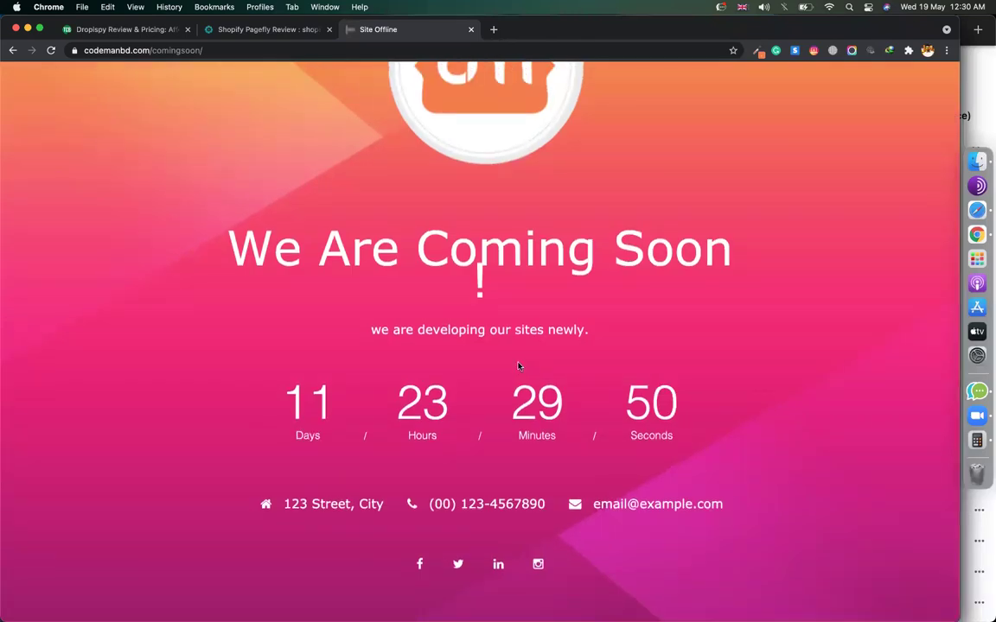
key(super+Tab)
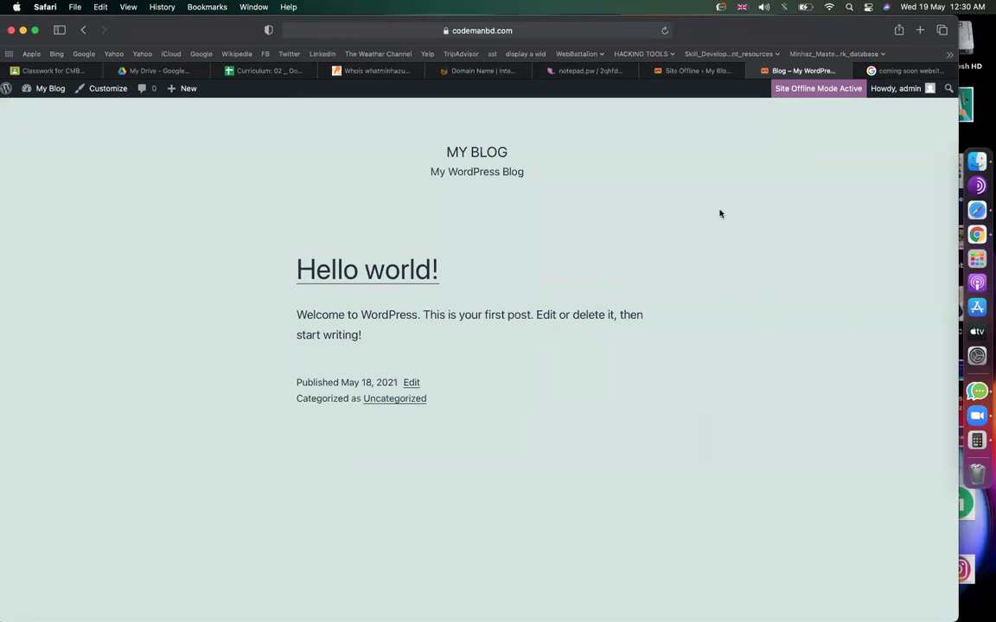
Flip between the Site Offline settings and the blog front page to confirm the admin is signed in.
click(691, 71)
click(802, 71)
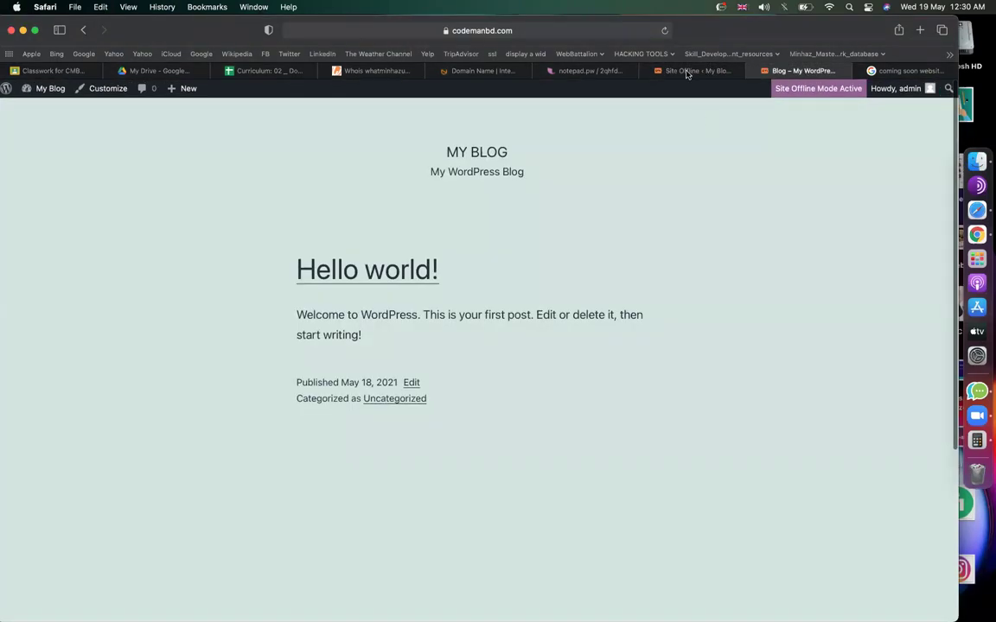
click(687, 71)
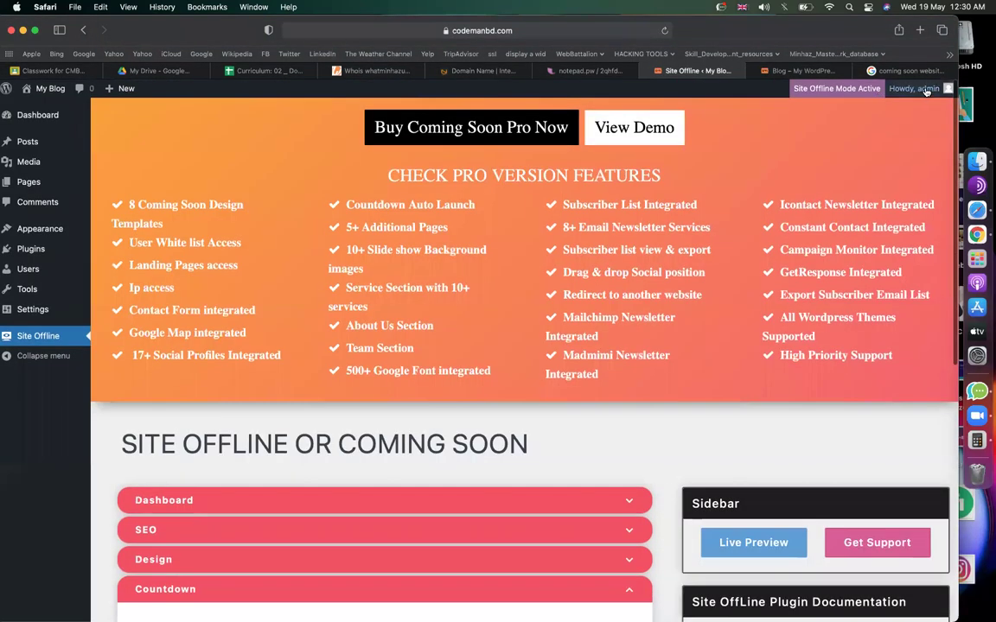
mouse_move(927, 91)
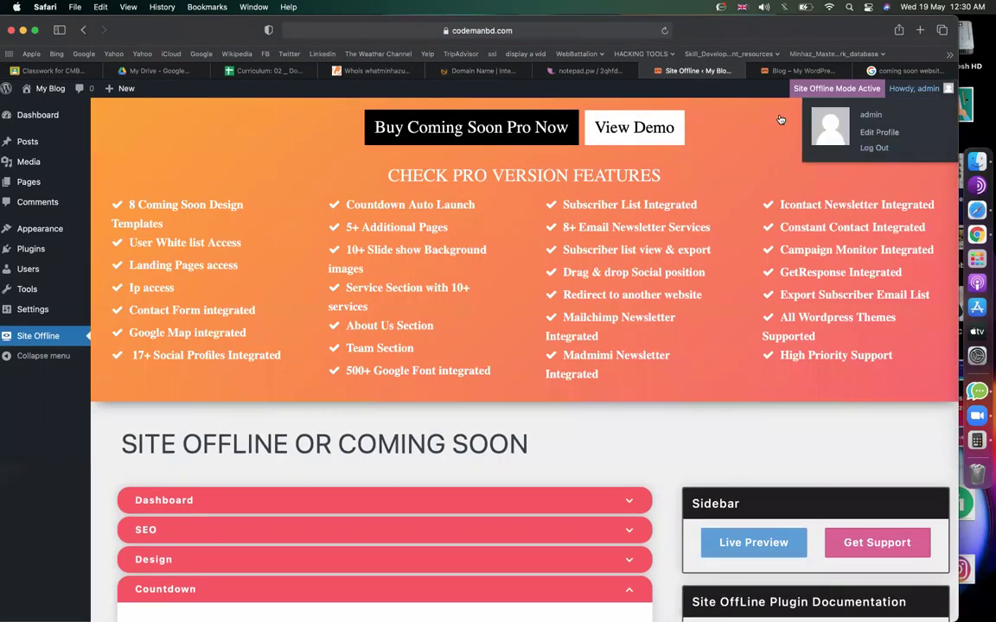
click(780, 69)
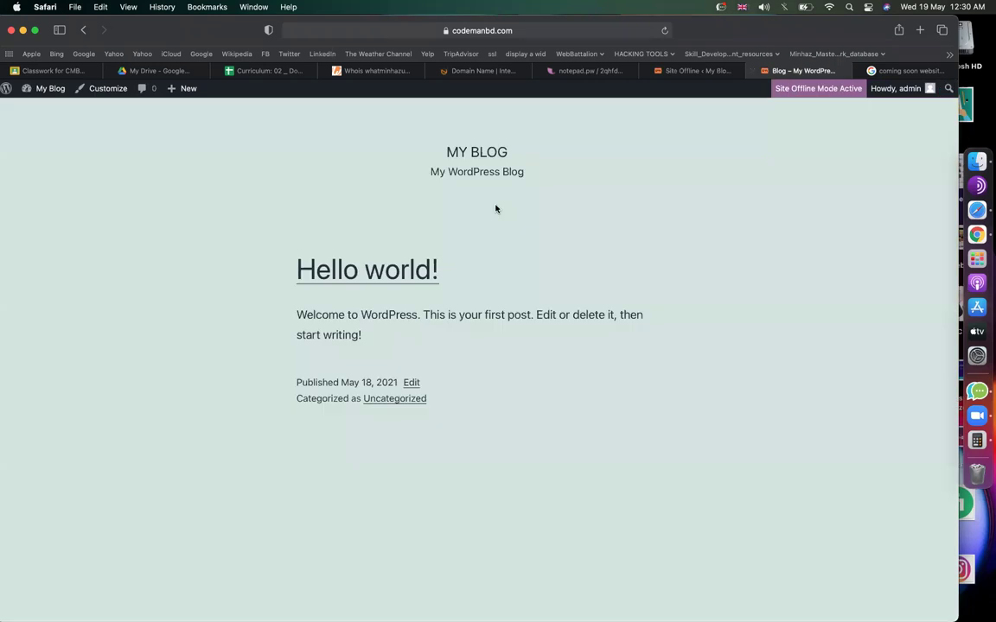
click(696, 73)
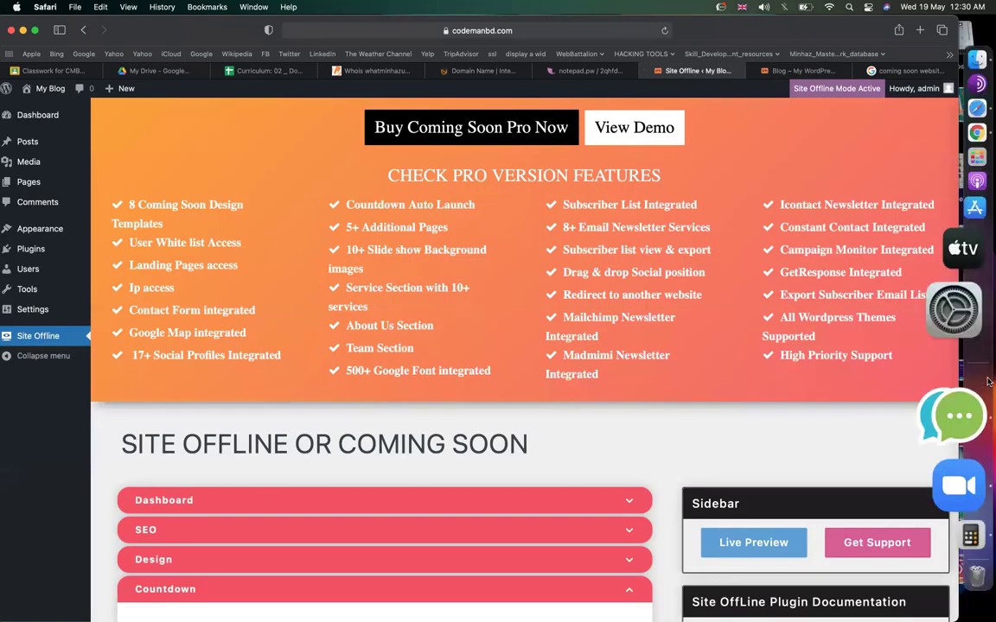
click(958, 234)
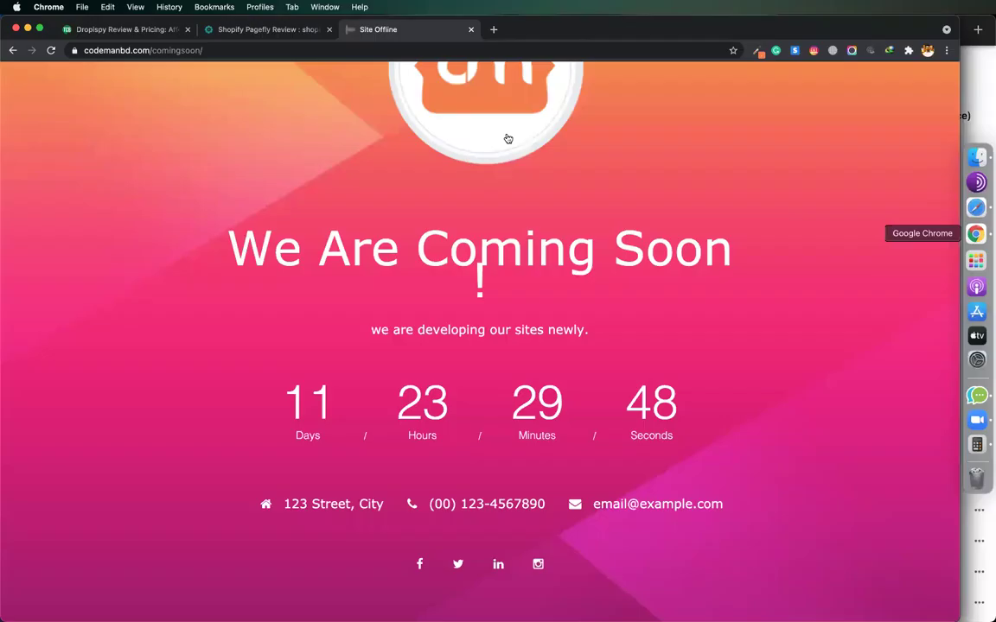
click(219, 50)
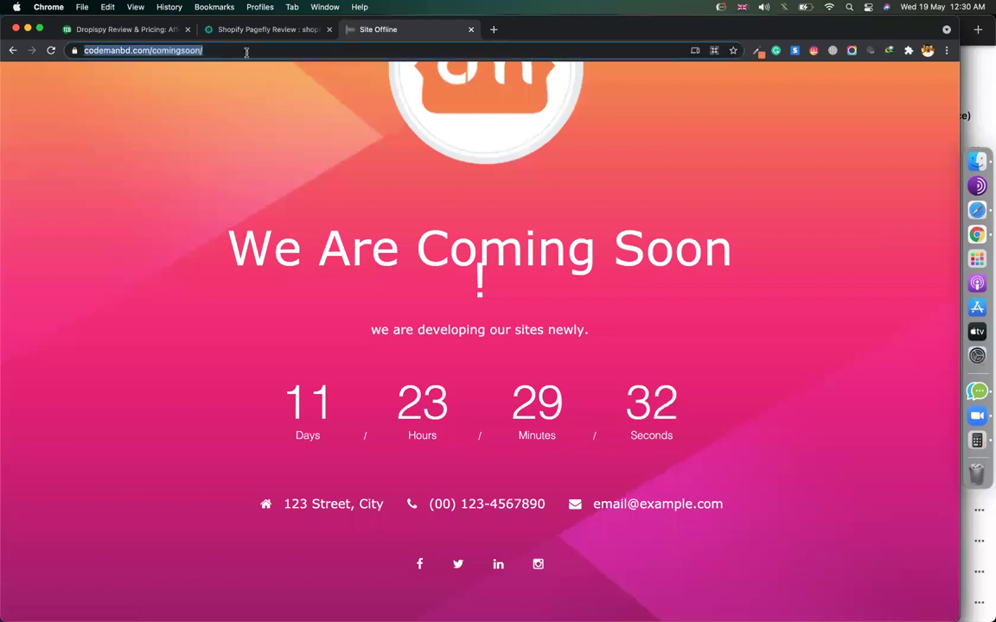
click(246, 52)
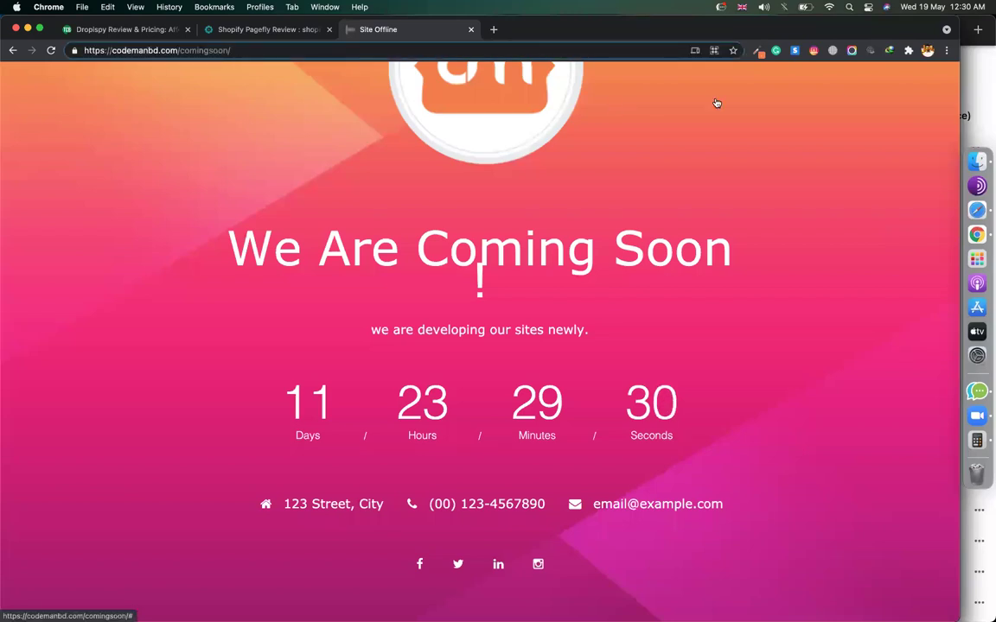
click(946, 51)
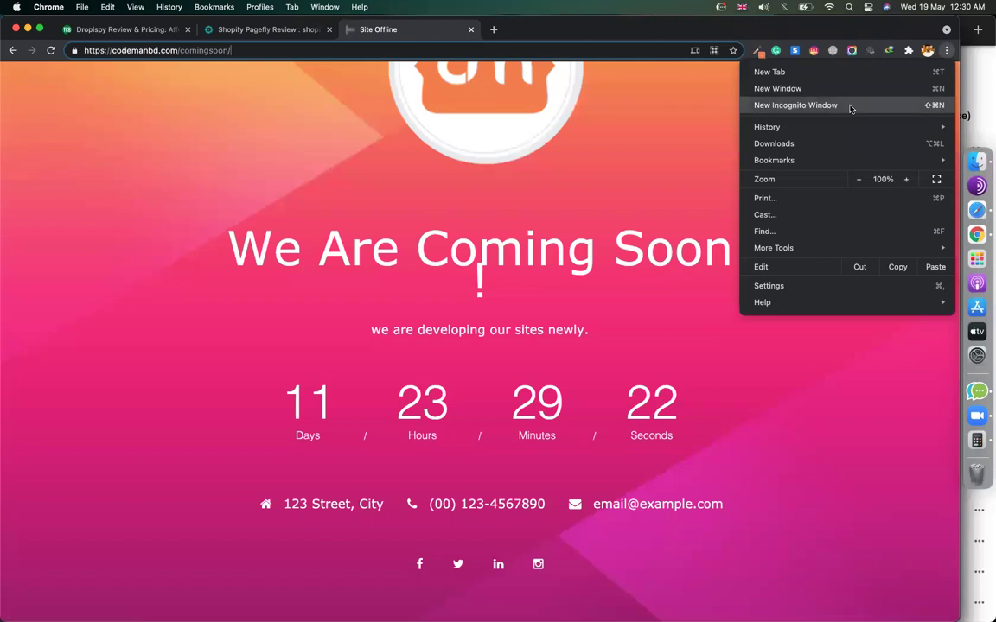
Check the coming-soon page in a New Incognito Window, close it, and return to Safari.
click(850, 108)
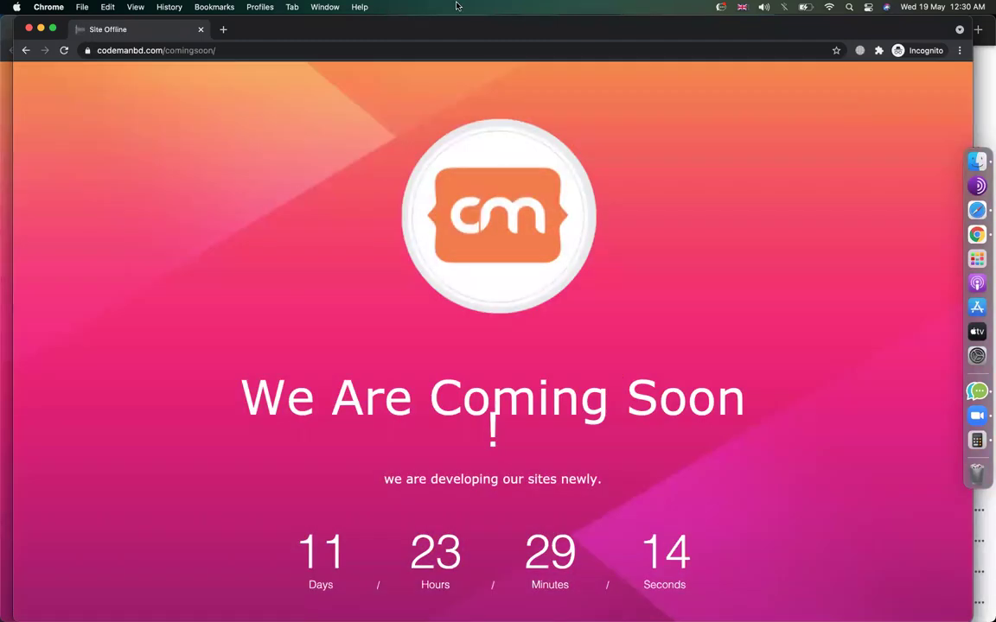
click(28, 29)
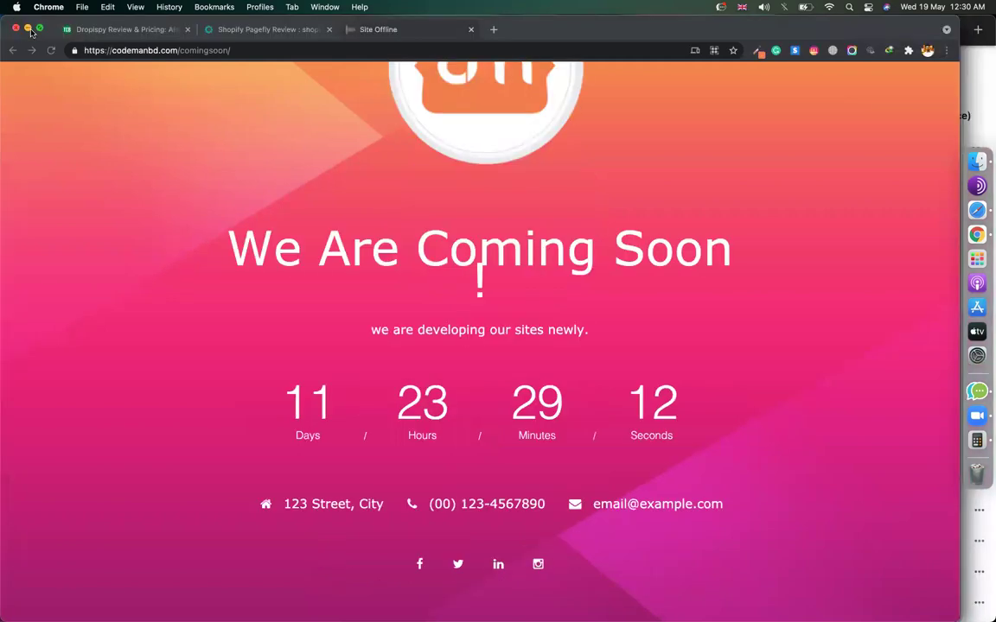
click(970, 218)
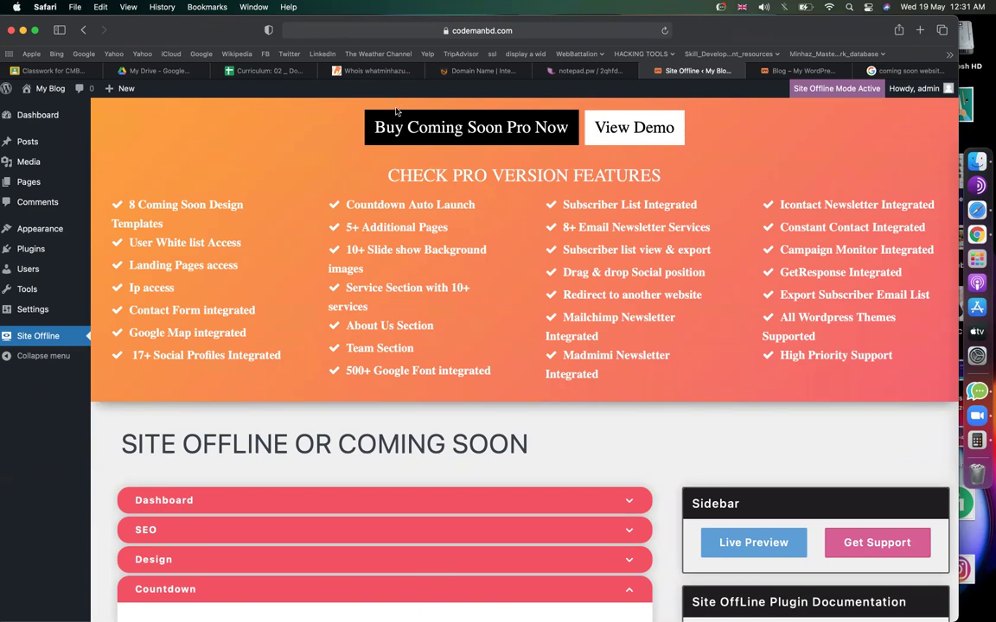
Expand the Social settings section of Site Offline.
scroll(478, 463, down, 10)
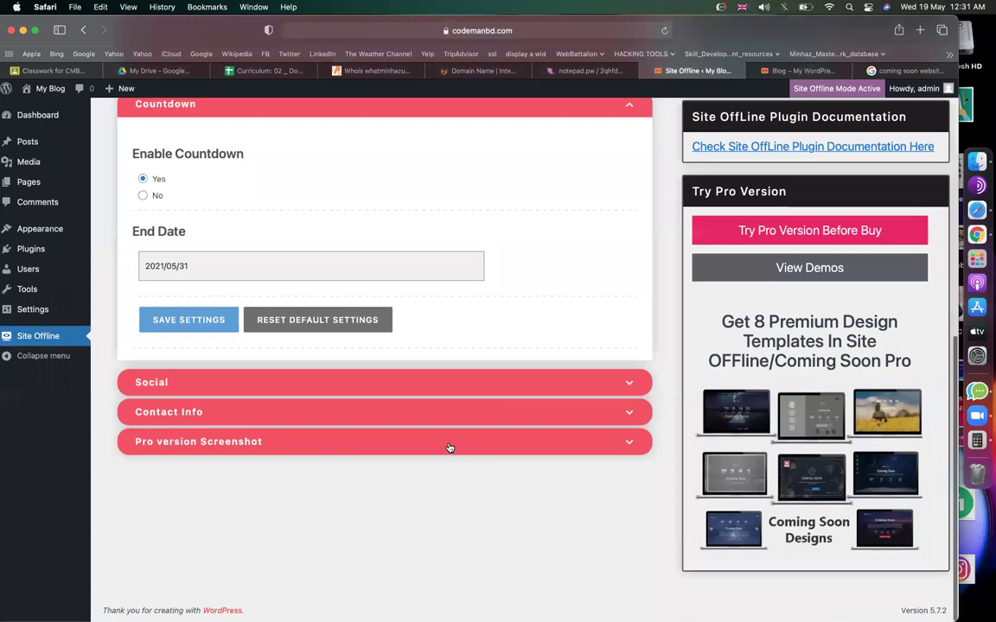
scroll(445, 444, up, 5)
scroll(441, 441, down, 1)
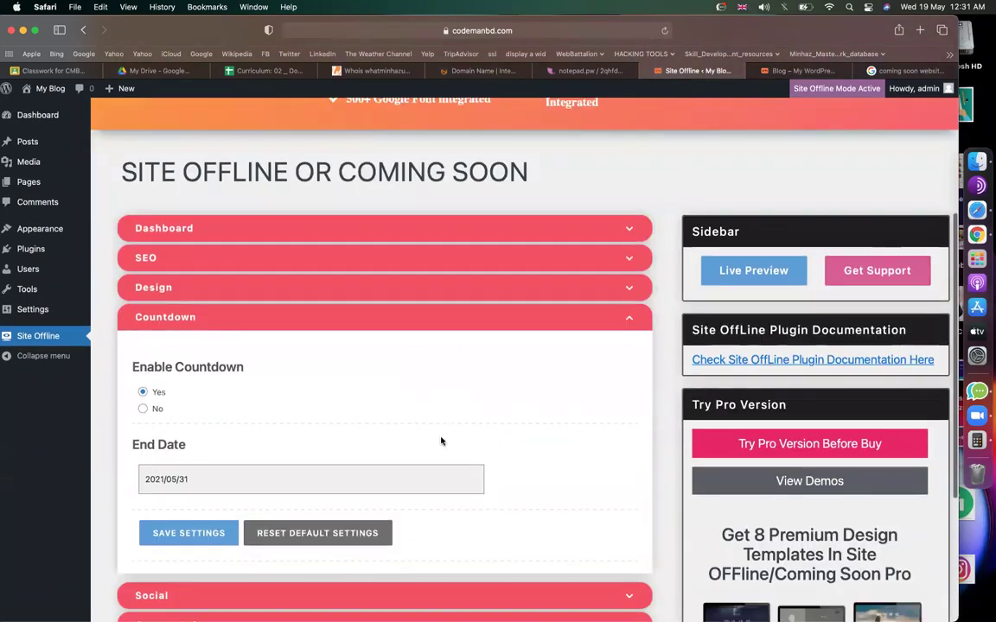
scroll(441, 440, down, 5)
click(212, 383)
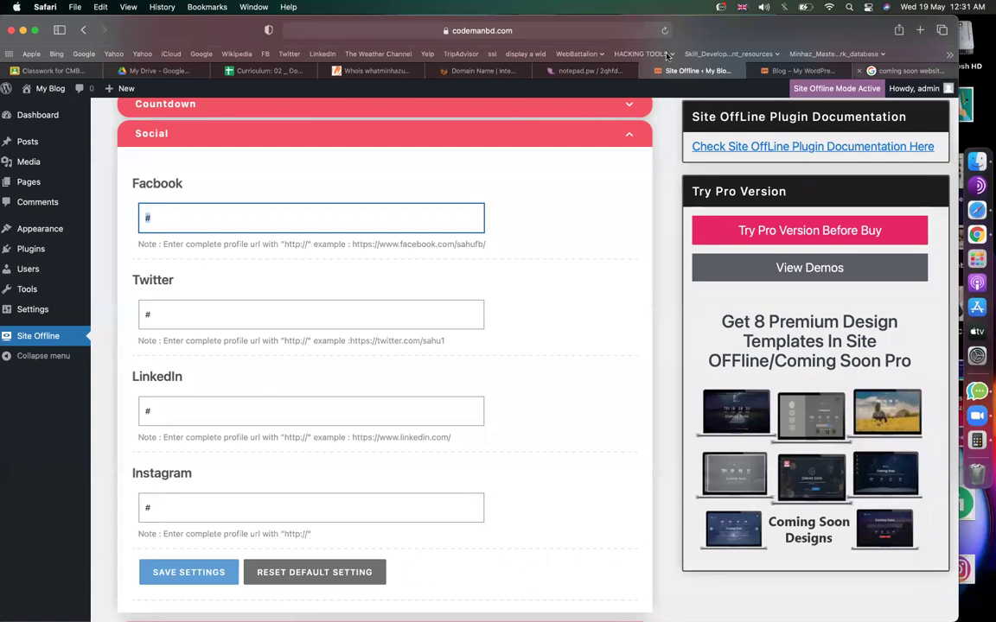
Copy the owner's Facebook profile address and paste it over the Facebook field's # value.
click(899, 70)
click(467, 31)
text(facebook)
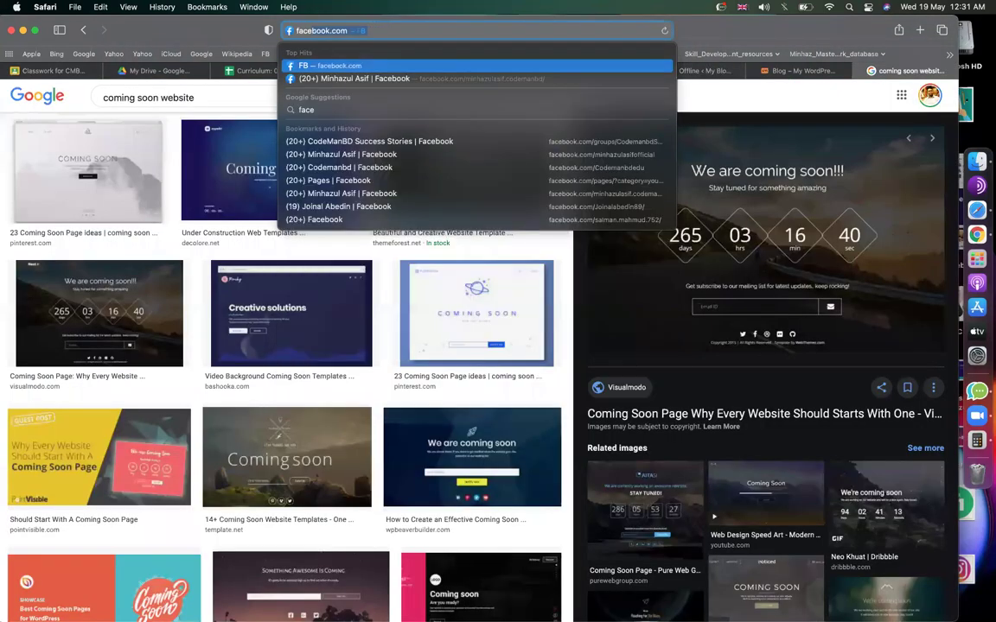
key(Right)
text(/)
key(Down)
key(Down)
key(Down)
key(Up)
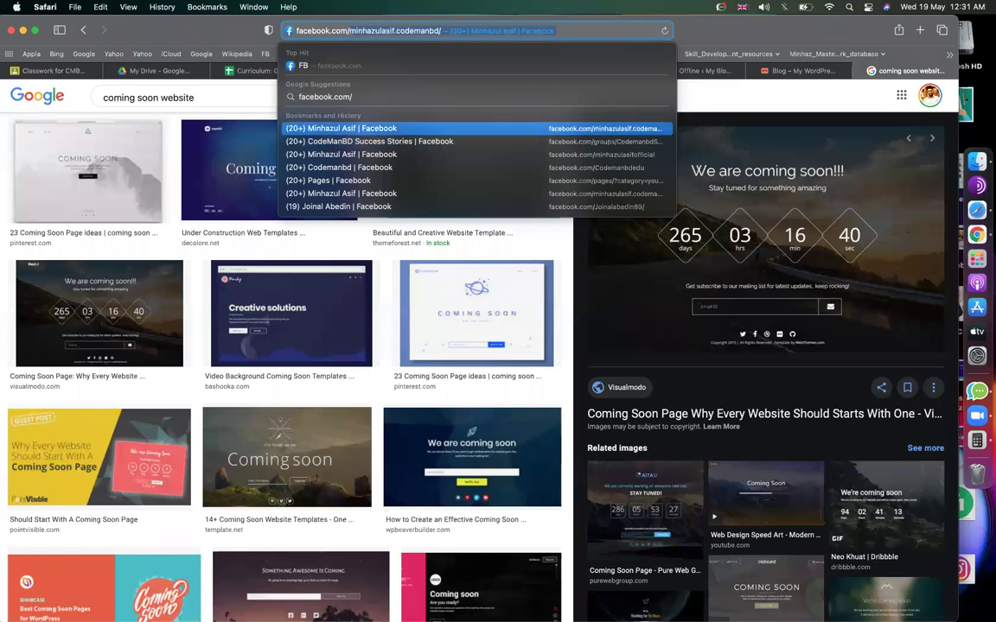
key(Escape)
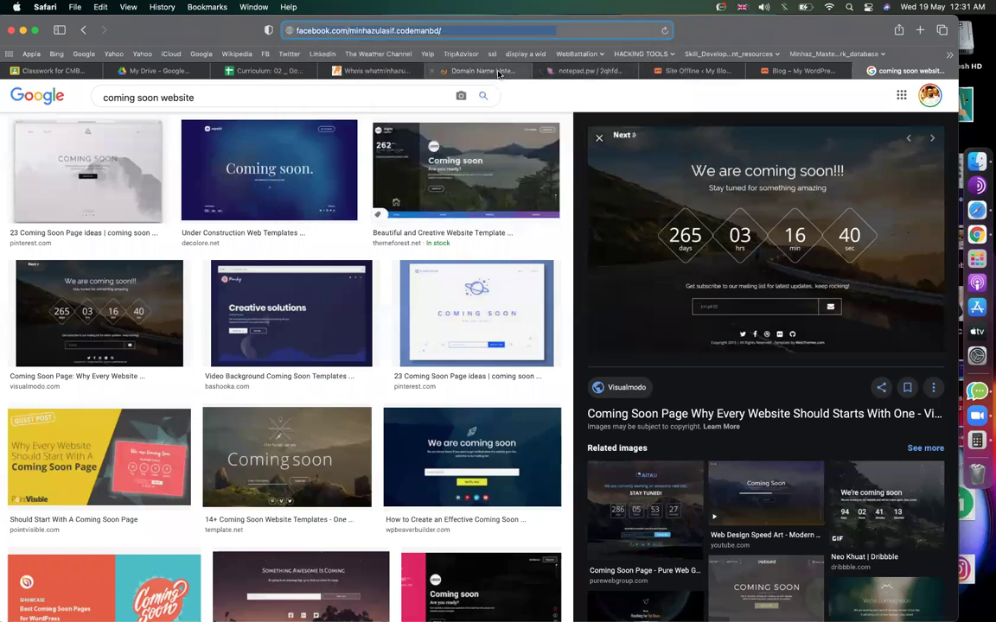
click(480, 71)
click(677, 73)
click(268, 220)
key(super+a)
text(http://facebook.com/minhazulasif.codemanbd/)
Clear the # from the Twitter field and look up the owner's LinkedIn profile address.
click(244, 315)
key(BackSpace)
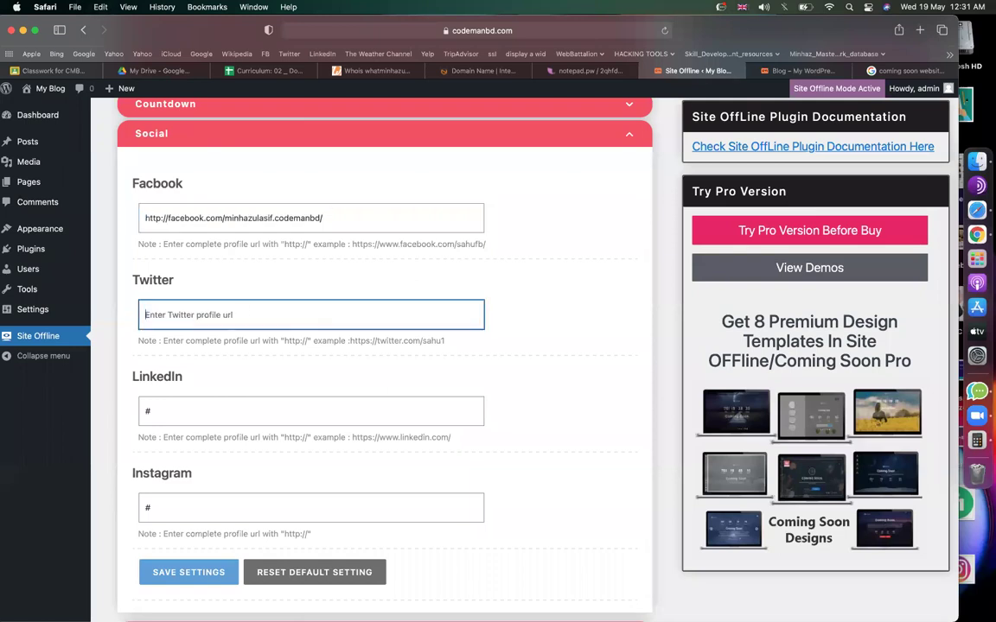
click(209, 409)
key(super+a)
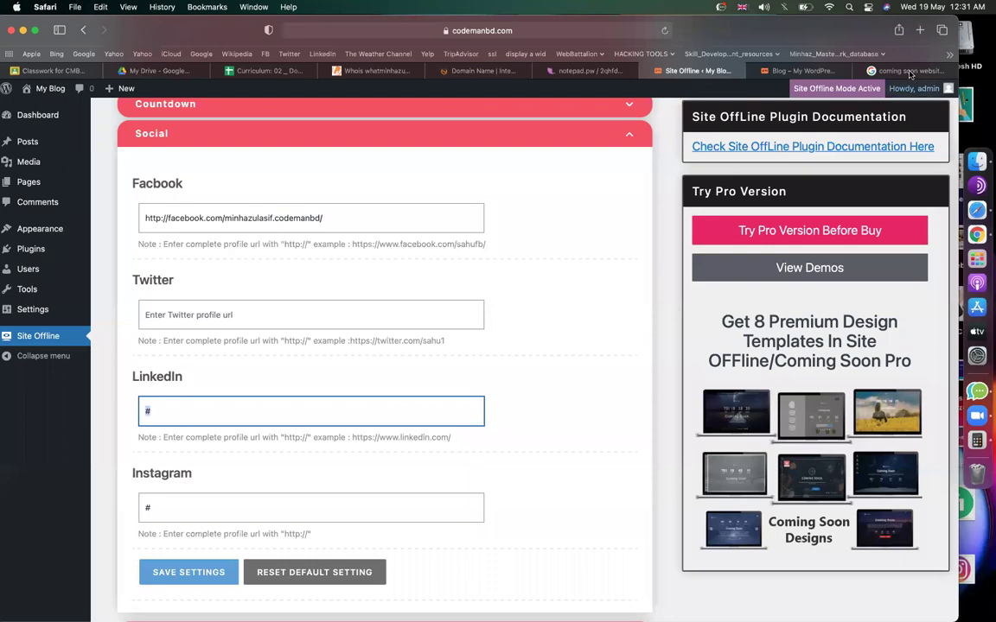
key(ctrl+Tab)
key(ctrl+Tab)
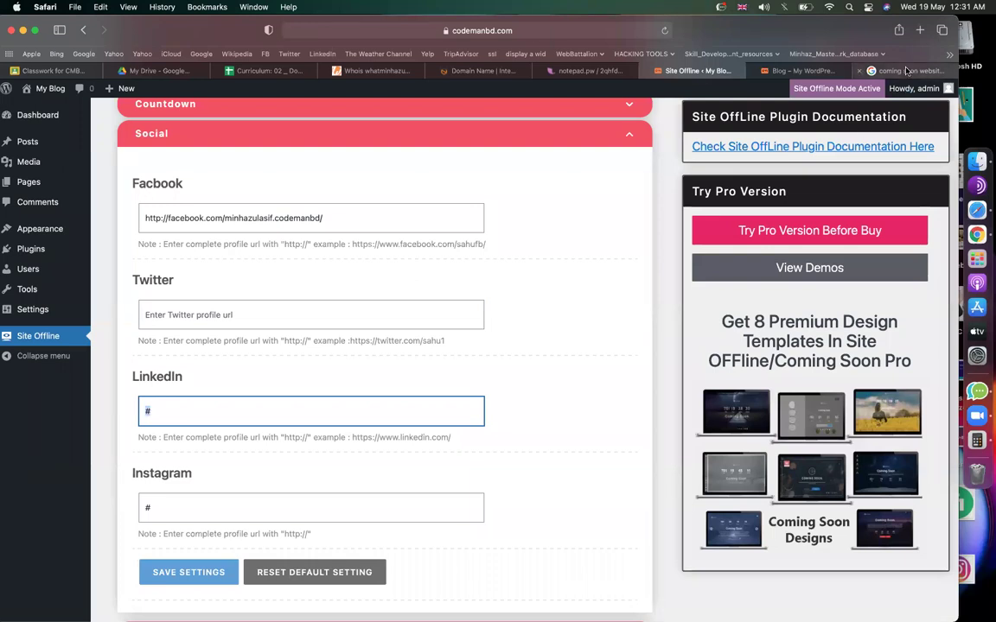
click(548, 32)
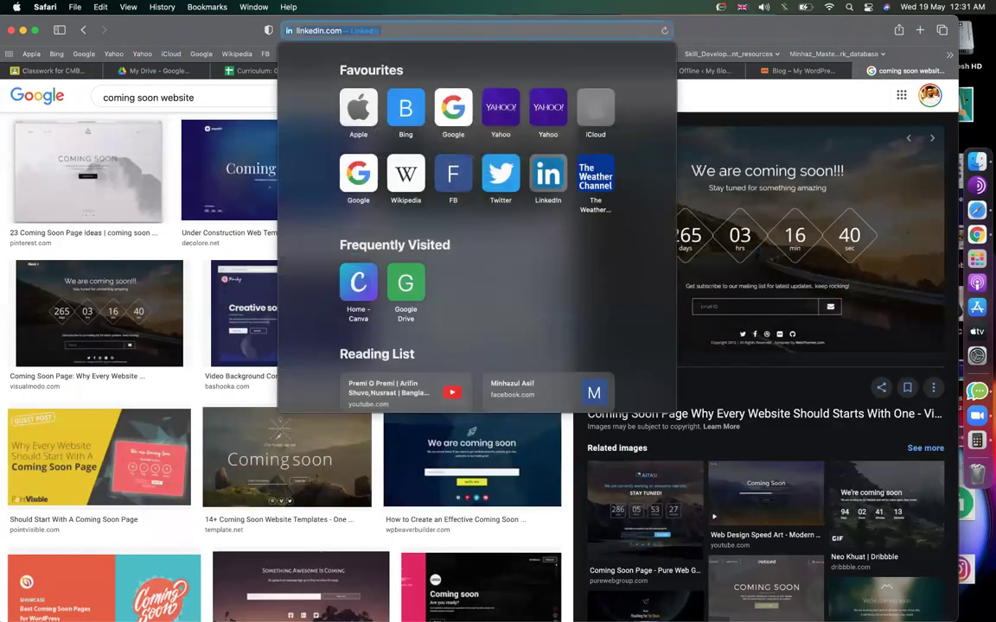
text(linkedin.com/)
key(Down)
key(Down)
key(Down)
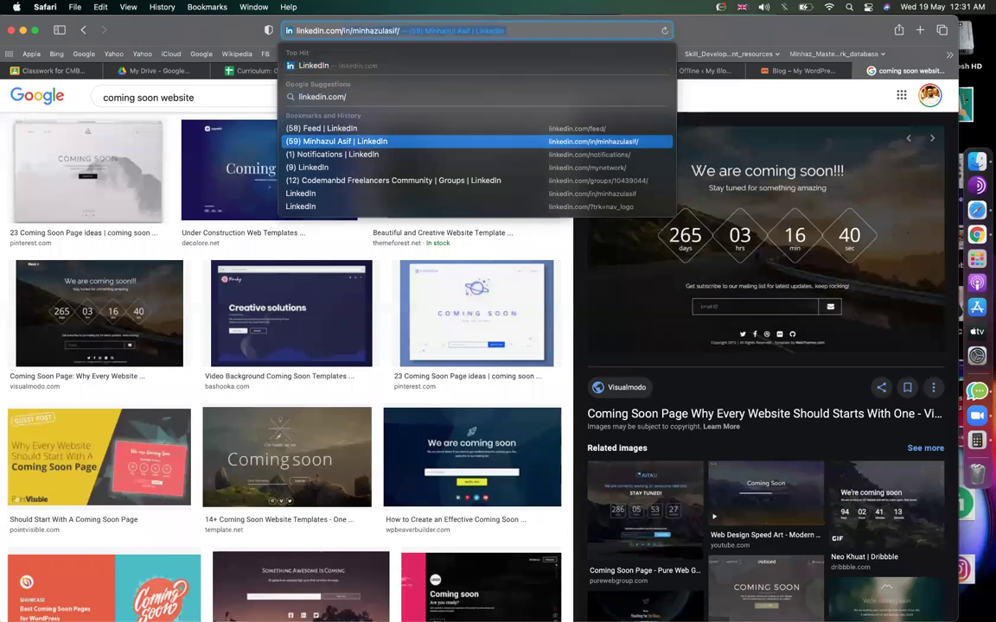
Paste the LinkedIn profile address into the LinkedIn field and save the social settings.
key(super+a)
key(super+c)
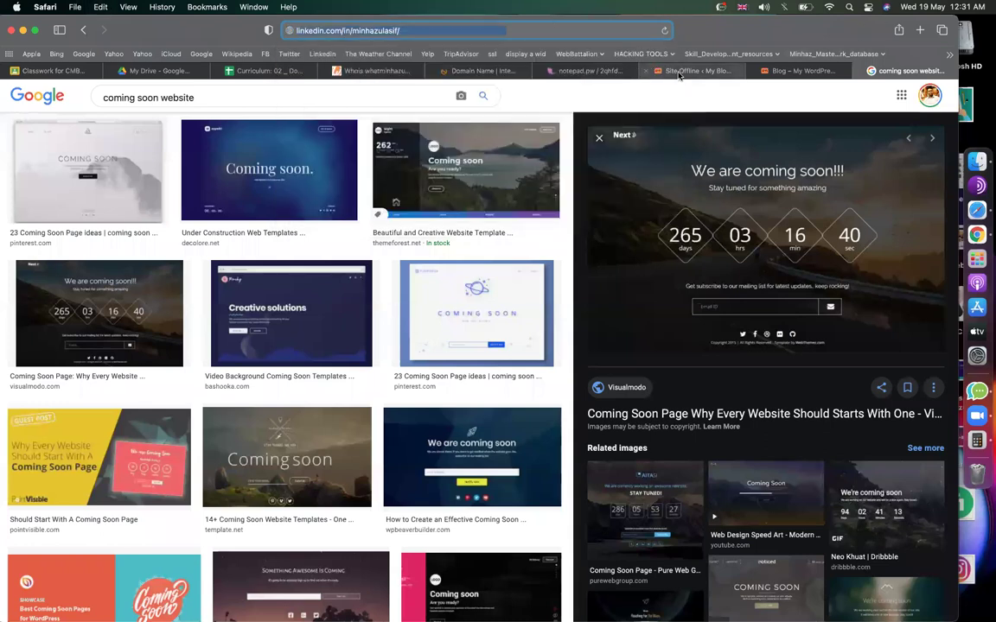
click(681, 72)
key(BackSpace)
key(super+v)
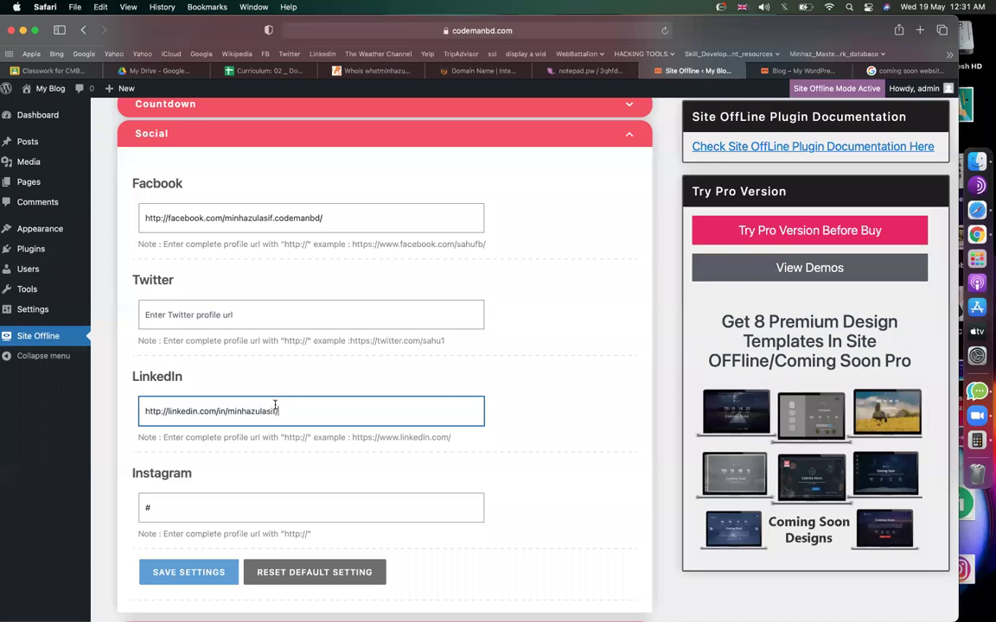
click(187, 570)
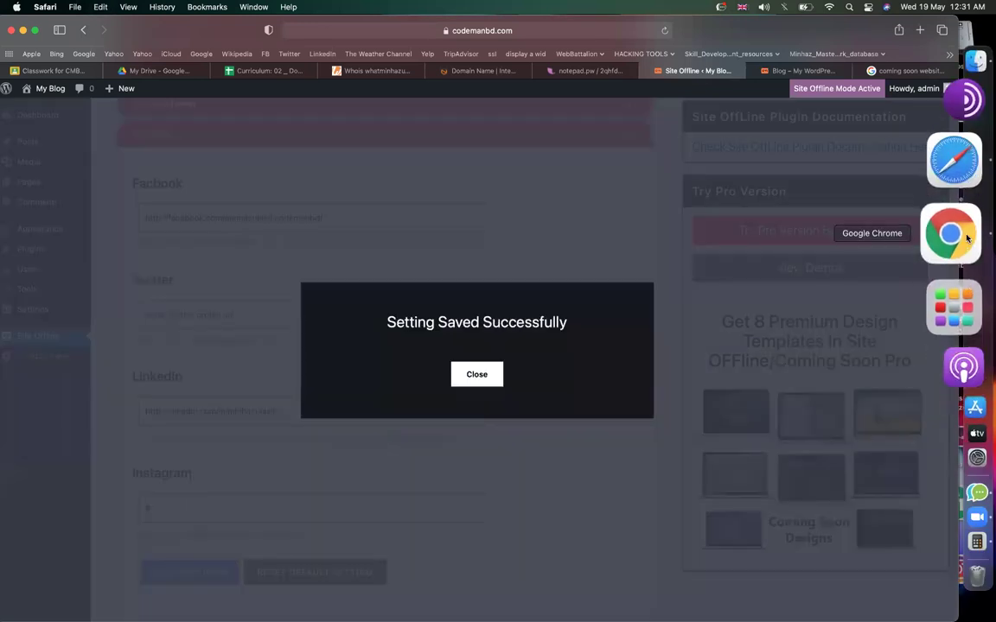
click(966, 238)
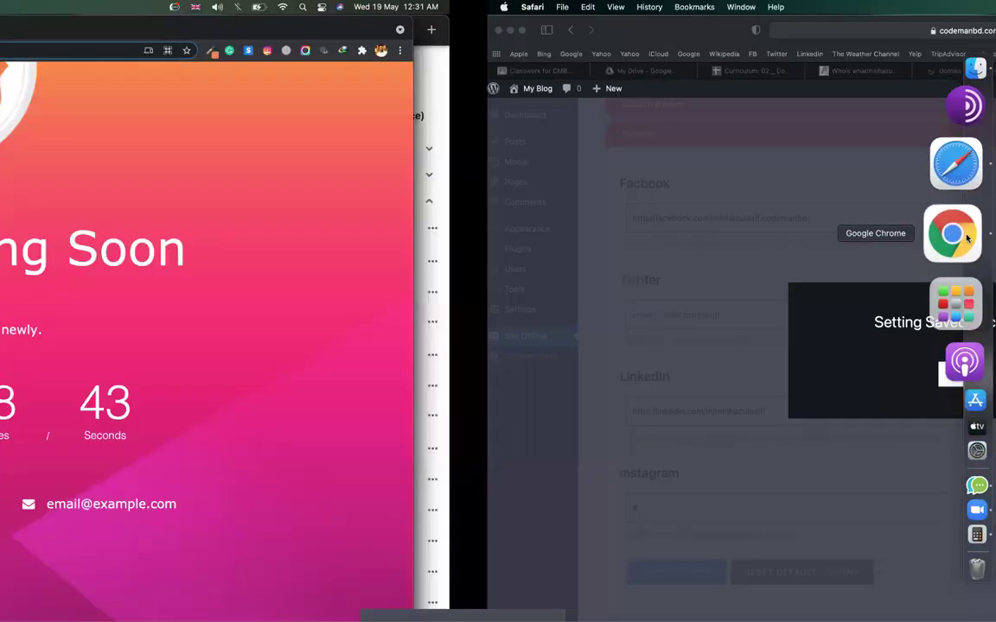
Reload the coming-soon page, test the Facebook icon, and highlight the placeholder address, phone and e-mail.
click(51, 51)
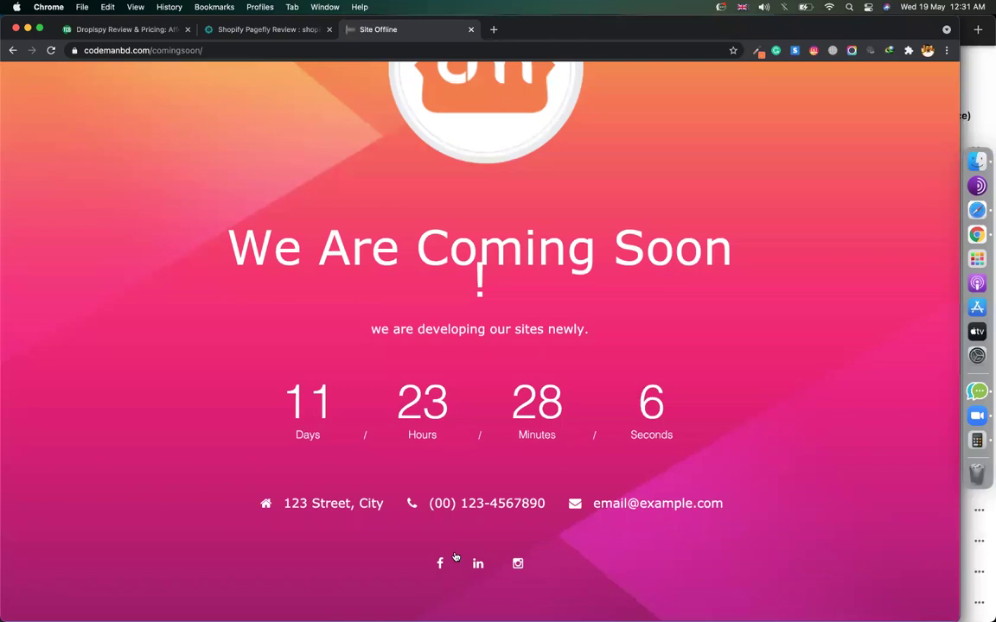
click(441, 564)
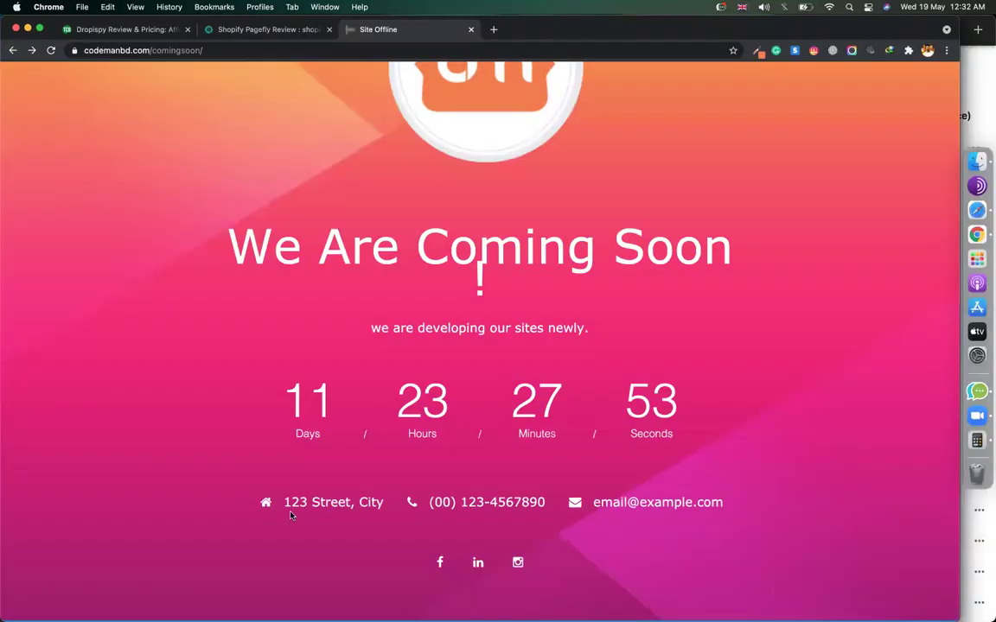
drag(292, 507, 398, 508)
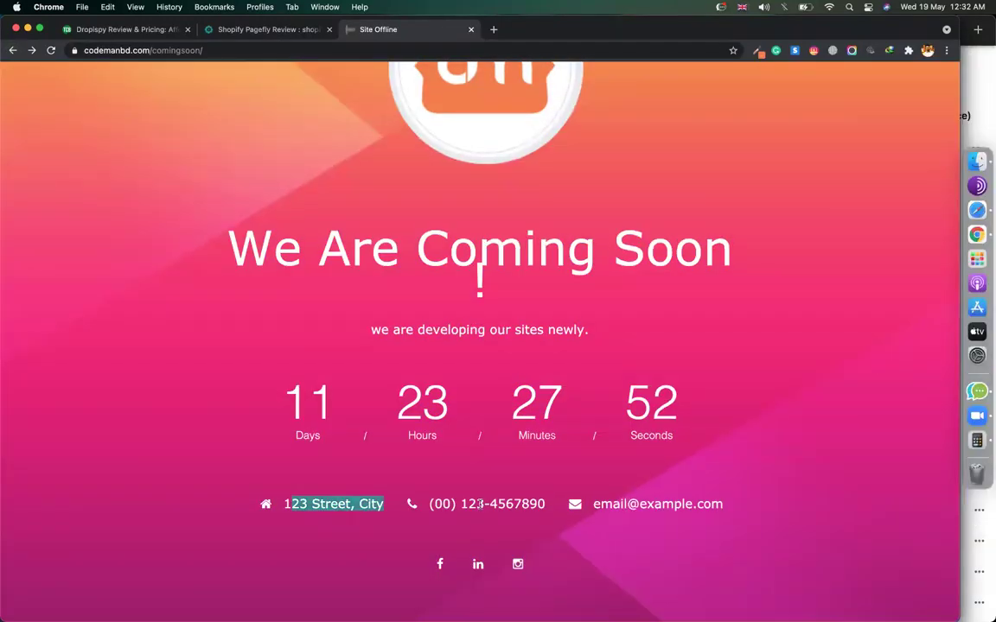
drag(481, 504, 563, 505)
drag(640, 505, 747, 506)
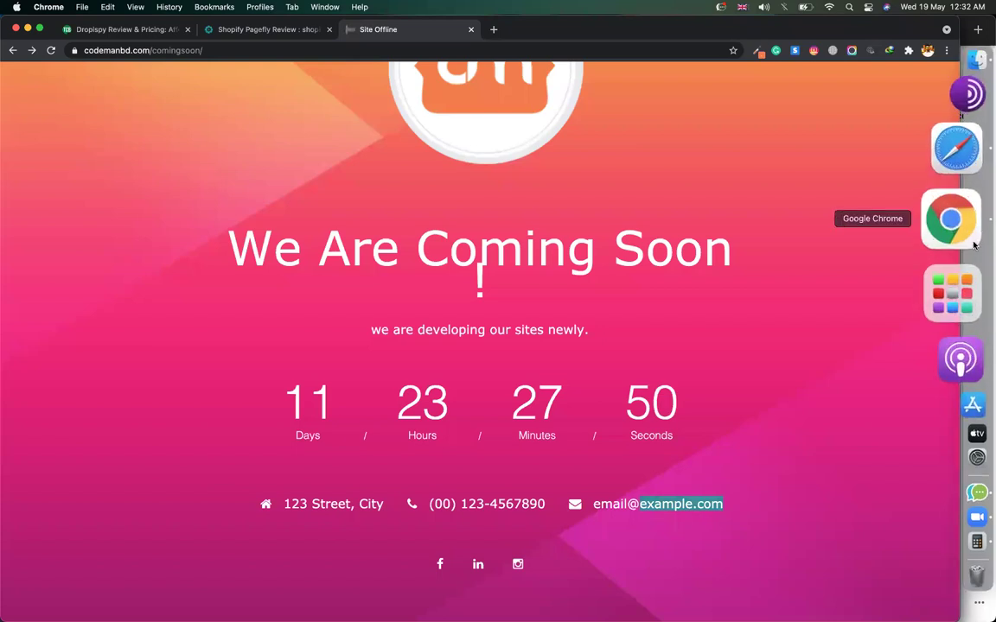
Collapse the Social section and expand the Contact Info settings.
click(954, 189)
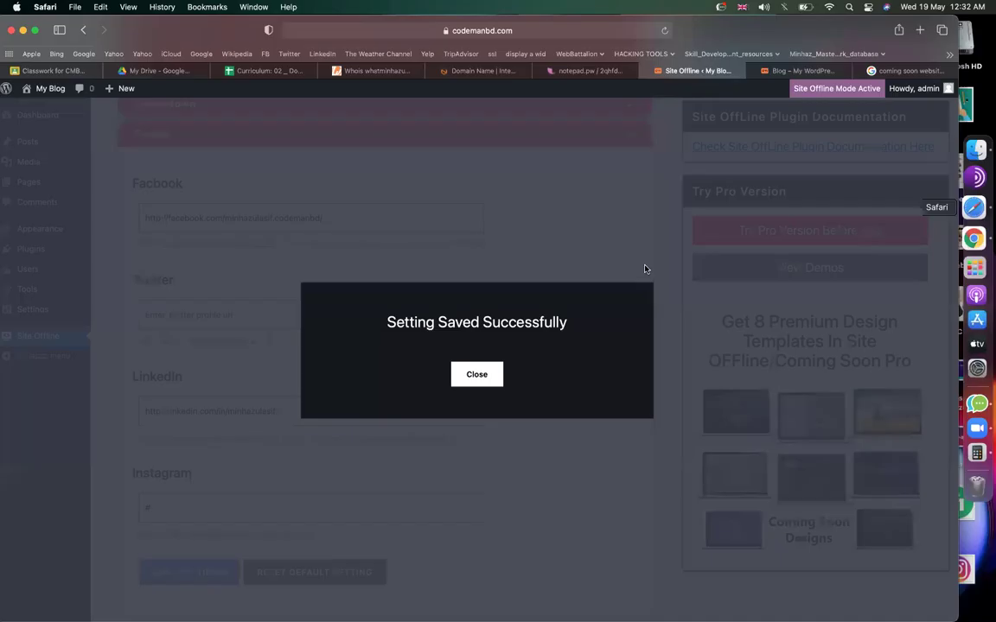
click(460, 374)
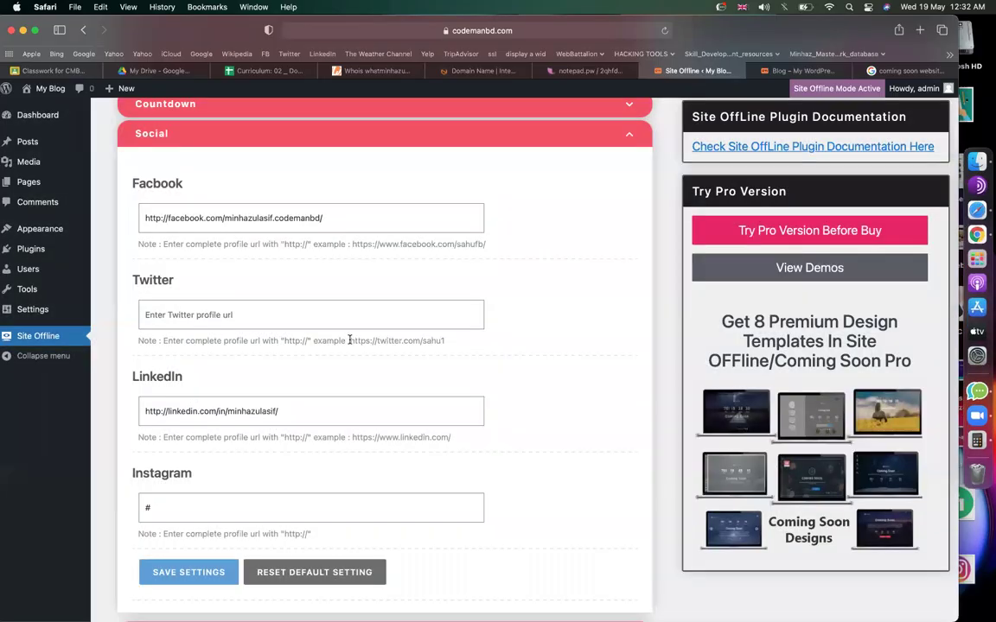
scroll(302, 311, up, 3)
click(256, 286)
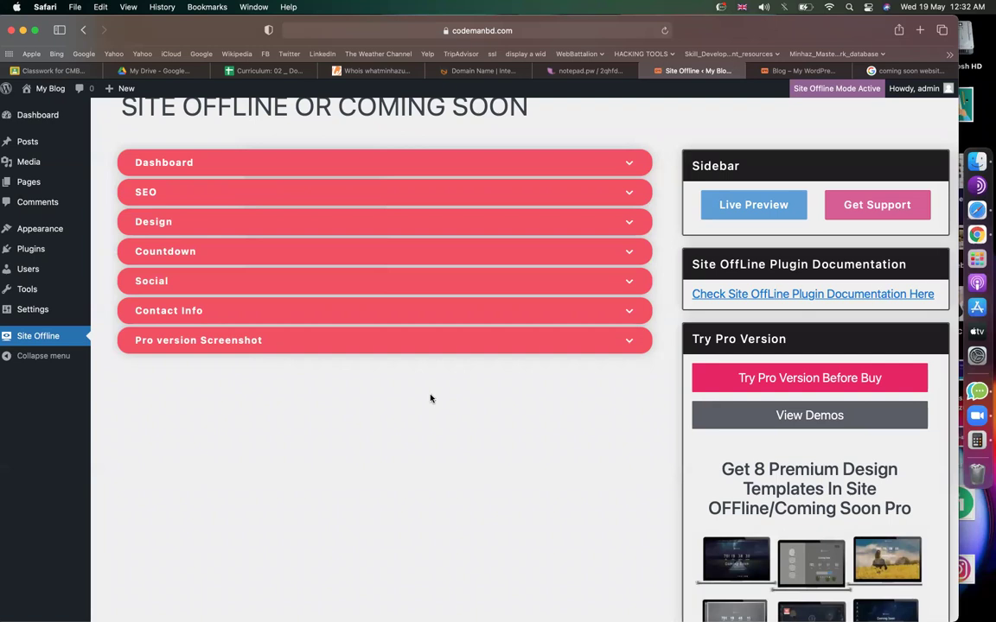
click(624, 311)
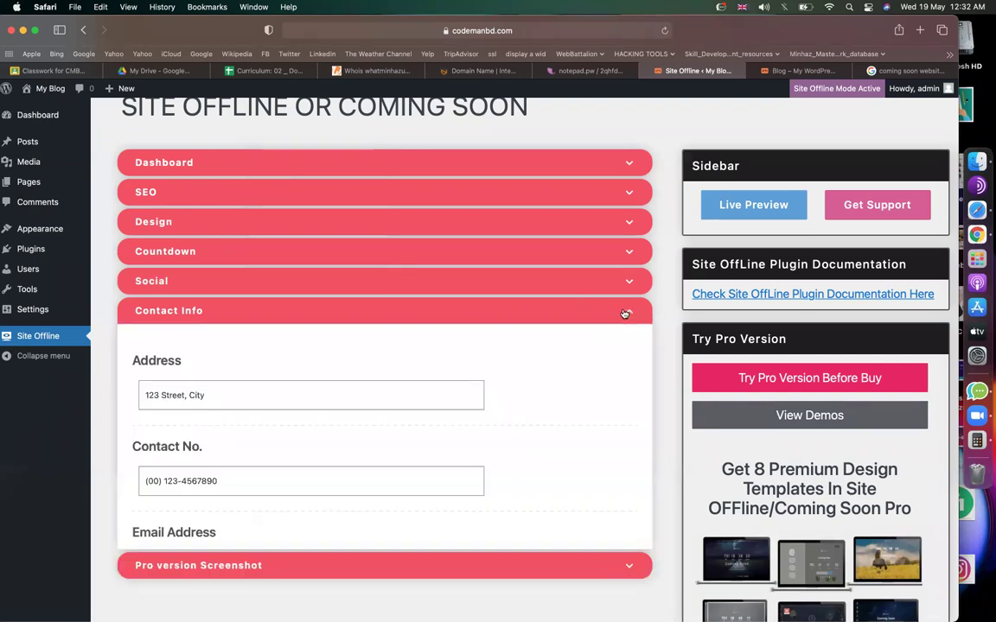
scroll(303, 363, down, 2)
Enter the owner's address, contact number and e-mail address in Contact Info and save.
triple_click(273, 327)
text(Dhanmondi)
key(Tab)
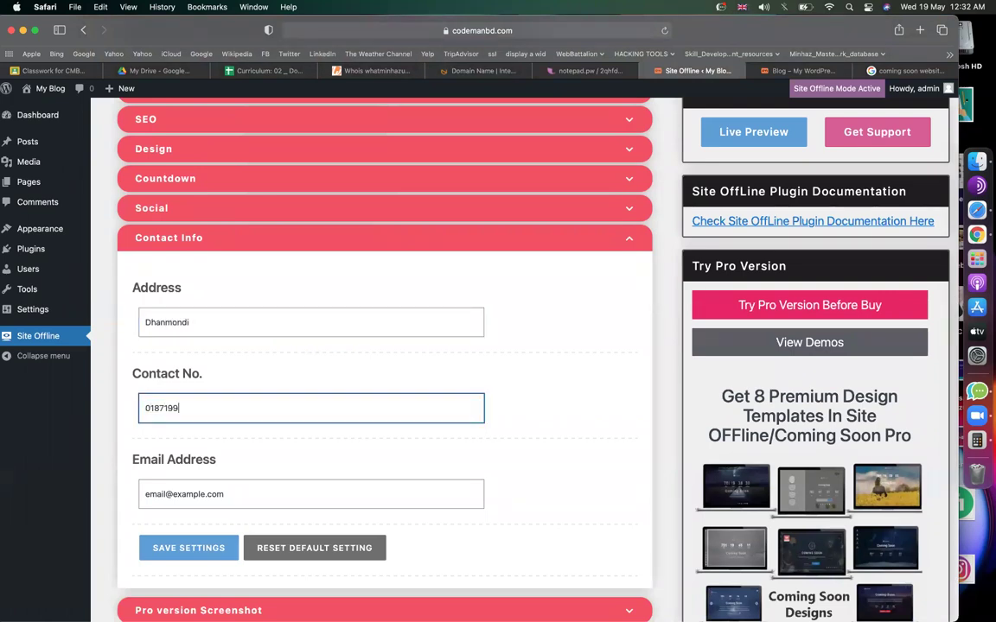
key(Tab)
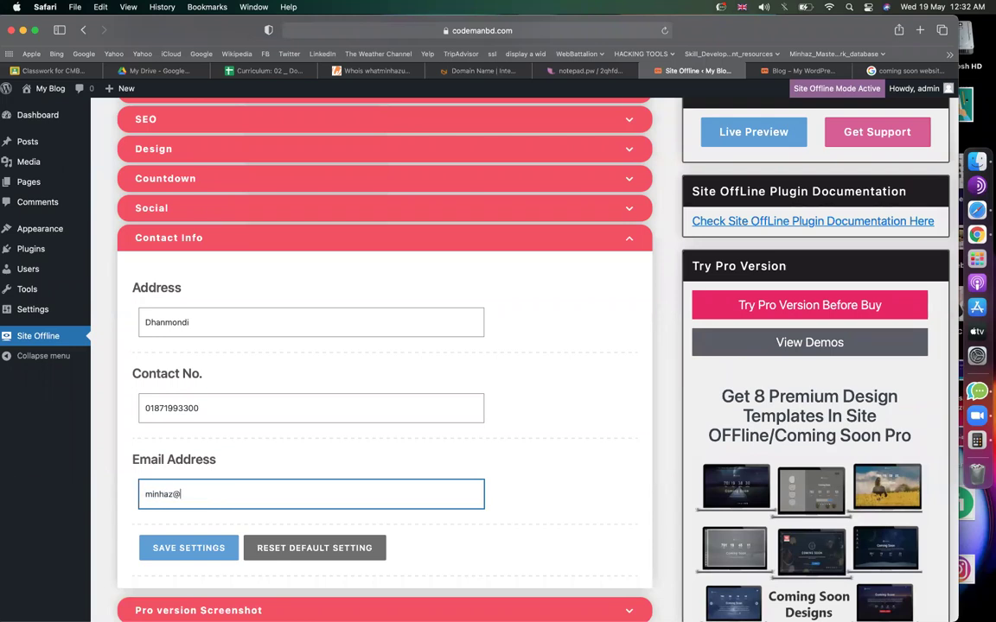
click(184, 548)
Reload the coming-soon page in Chrome, check the new e-mail line, then dismiss Safari's saved notice.
key(ctrl+Left)
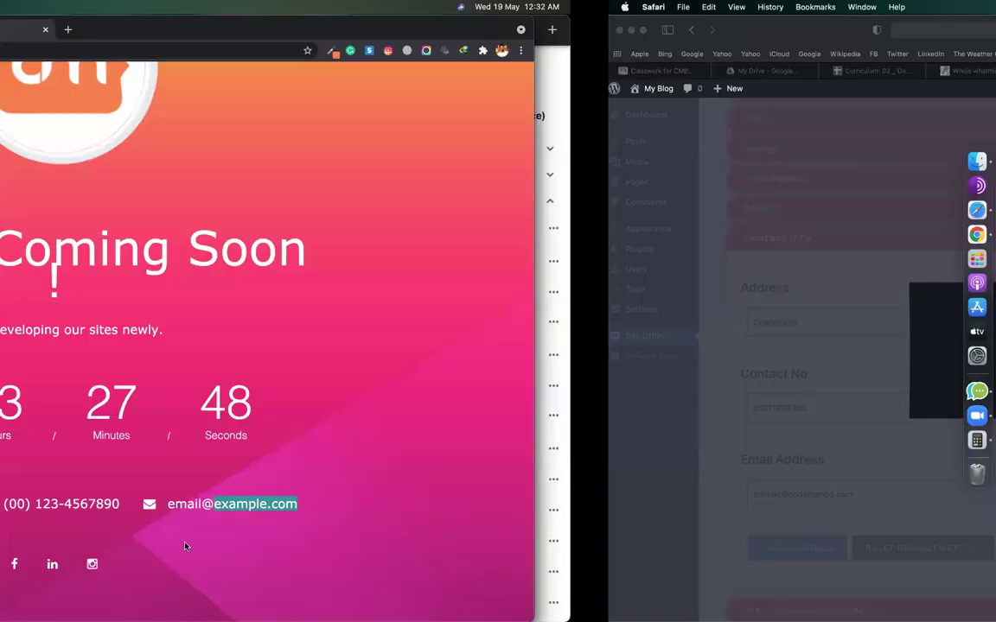
click(51, 50)
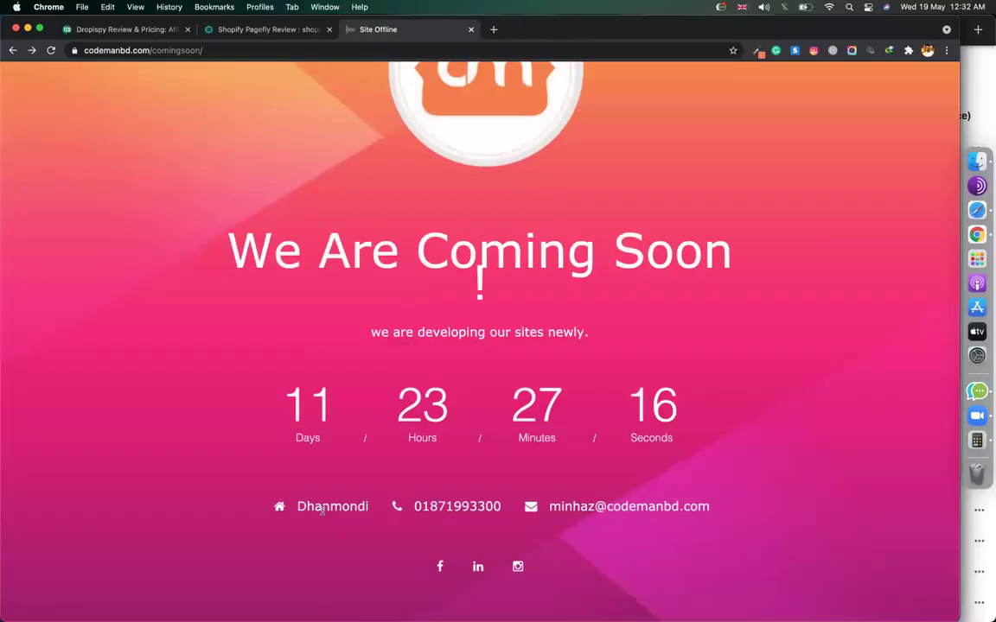
drag(583, 506, 698, 507)
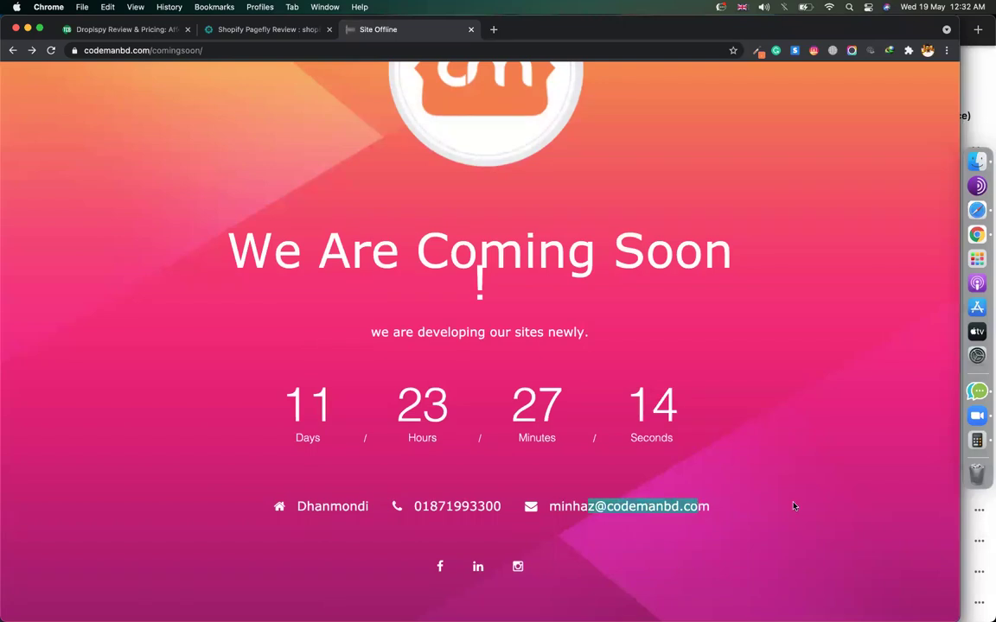
scroll(789, 416, up, 3)
scroll(741, 204, down, 3)
scroll(740, 204, up, 3)
key(super+Tab)
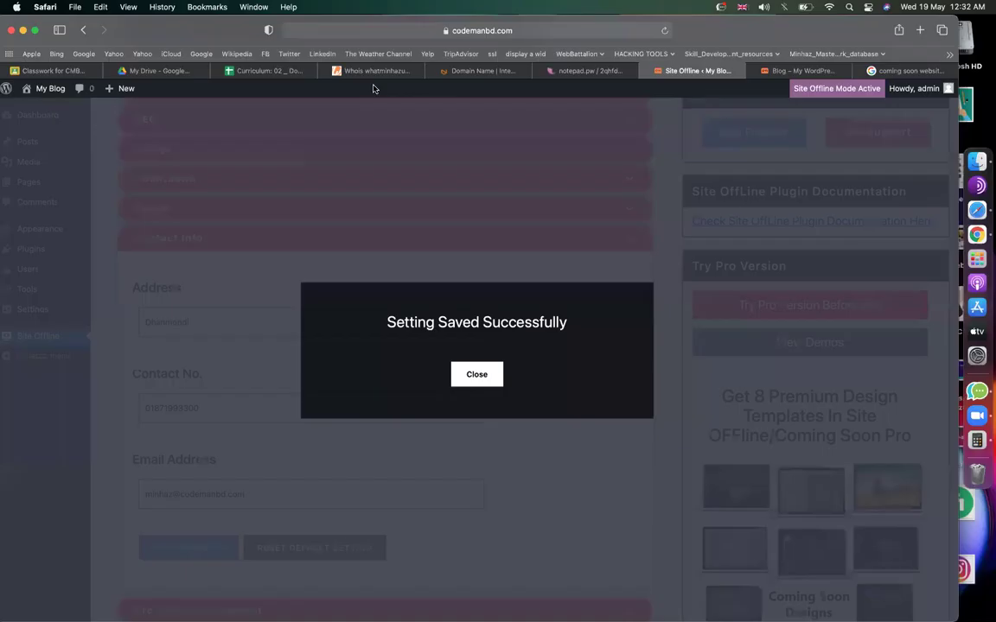
click(475, 375)
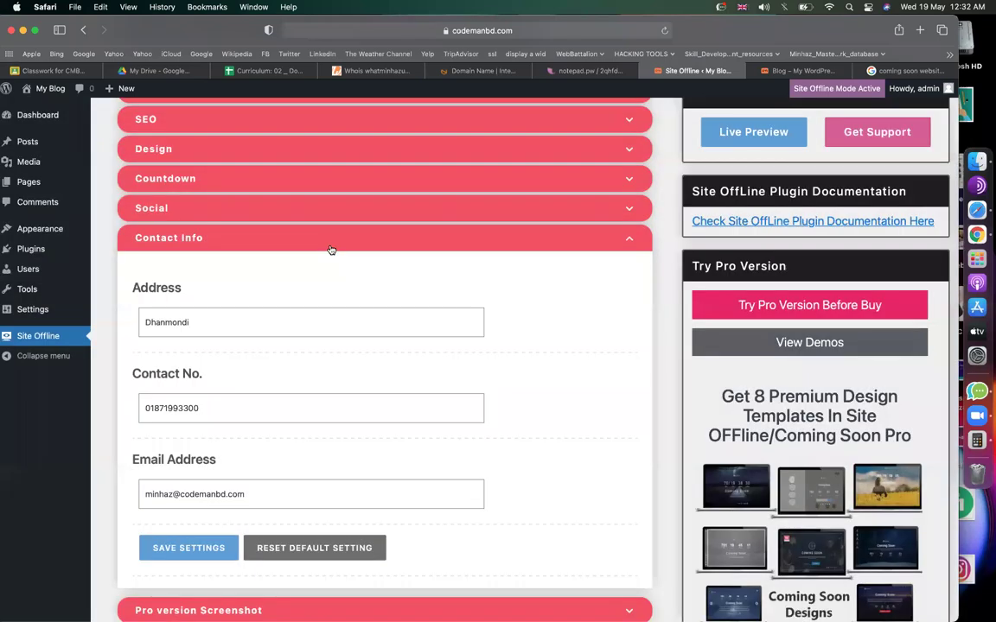
Set the Design background to a solid green Color Background and save the settings.
click(329, 248)
scroll(331, 249, up, 5)
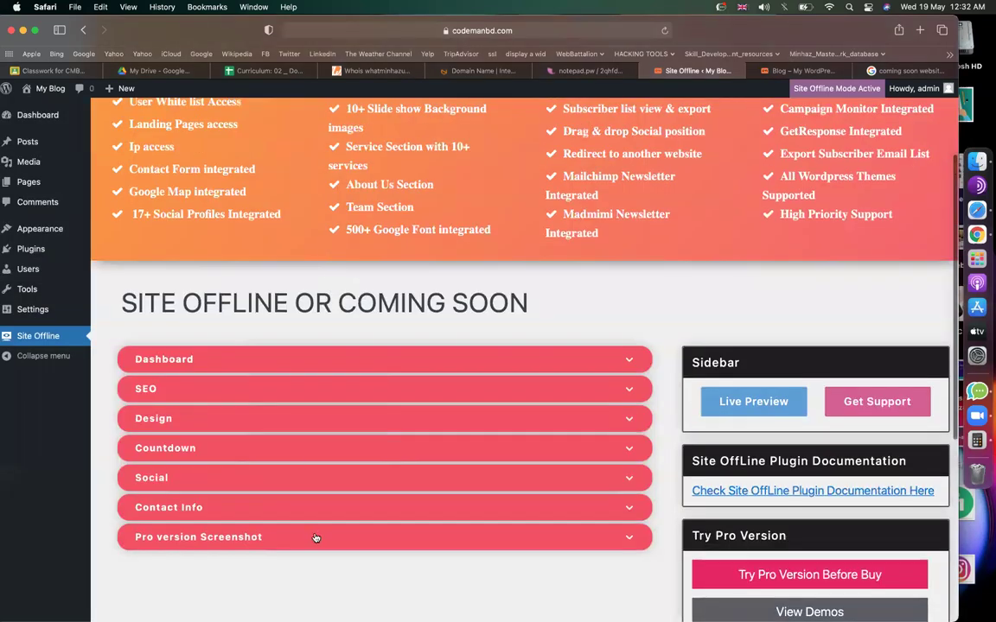
scroll(315, 538, down, 1)
click(285, 404)
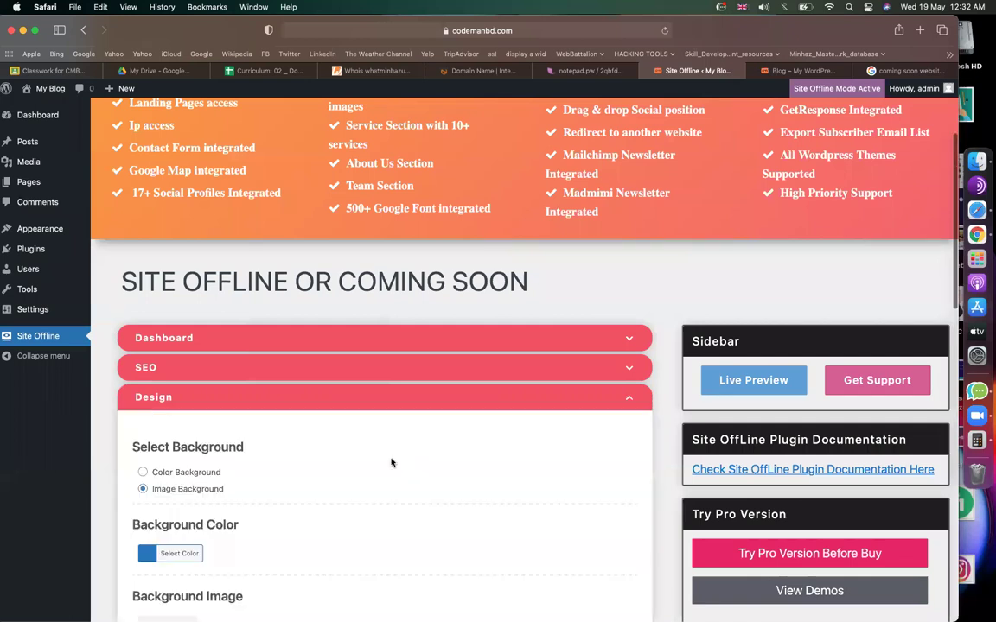
scroll(391, 463, down, 5)
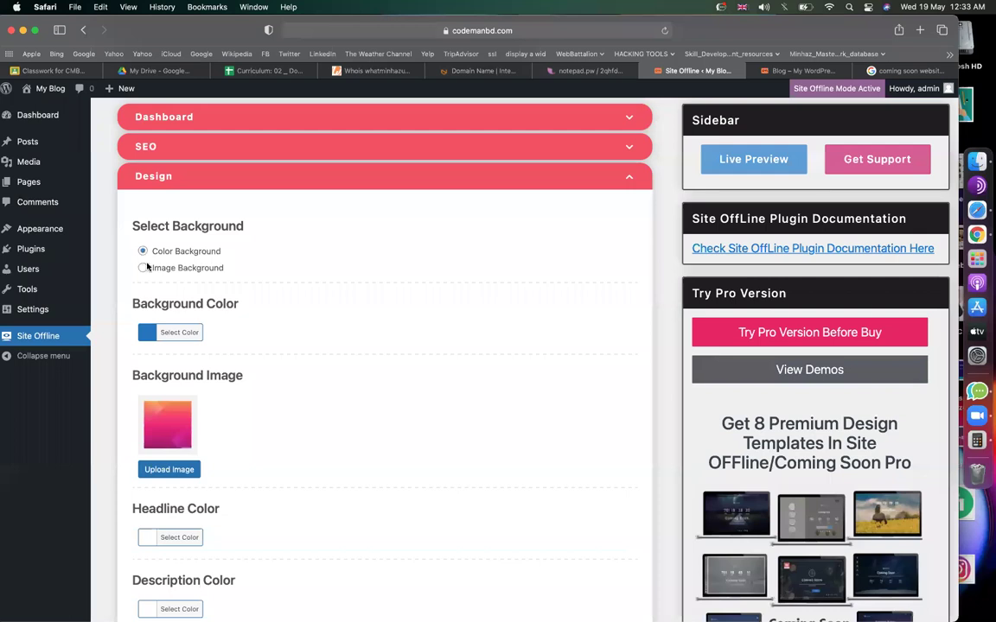
click(177, 332)
click(219, 471)
click(328, 335)
scroll(292, 366, down, 10)
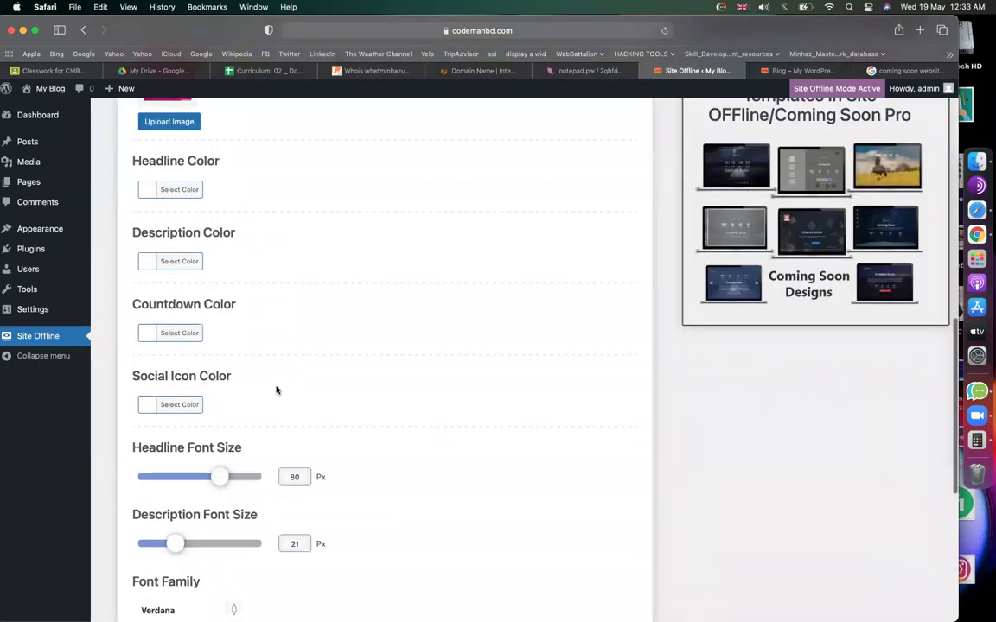
click(201, 400)
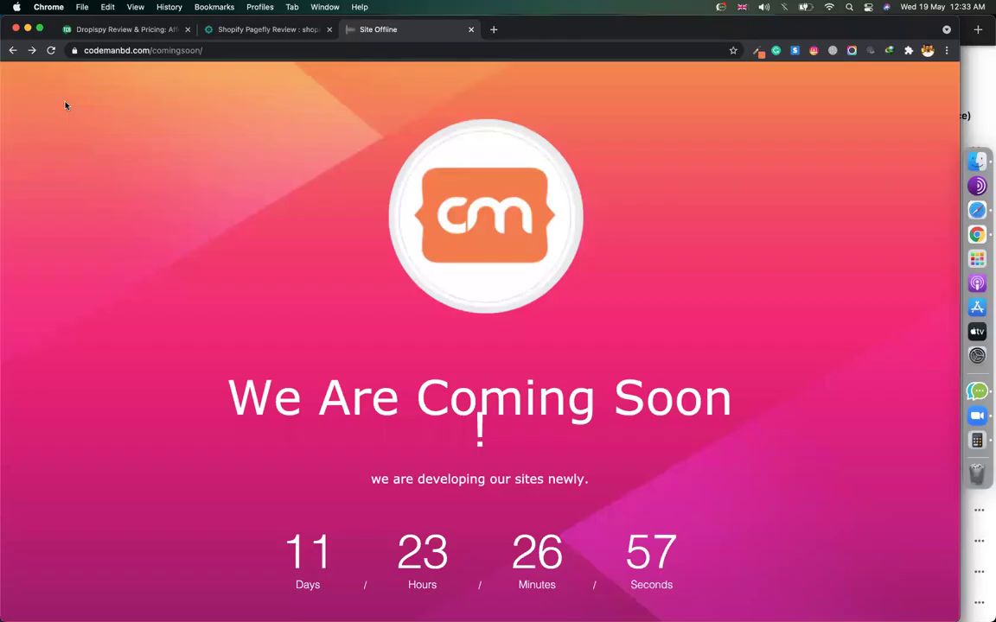
Reload the live page to preview the green background, then switch the background option back to Image Background.
key(super+r)
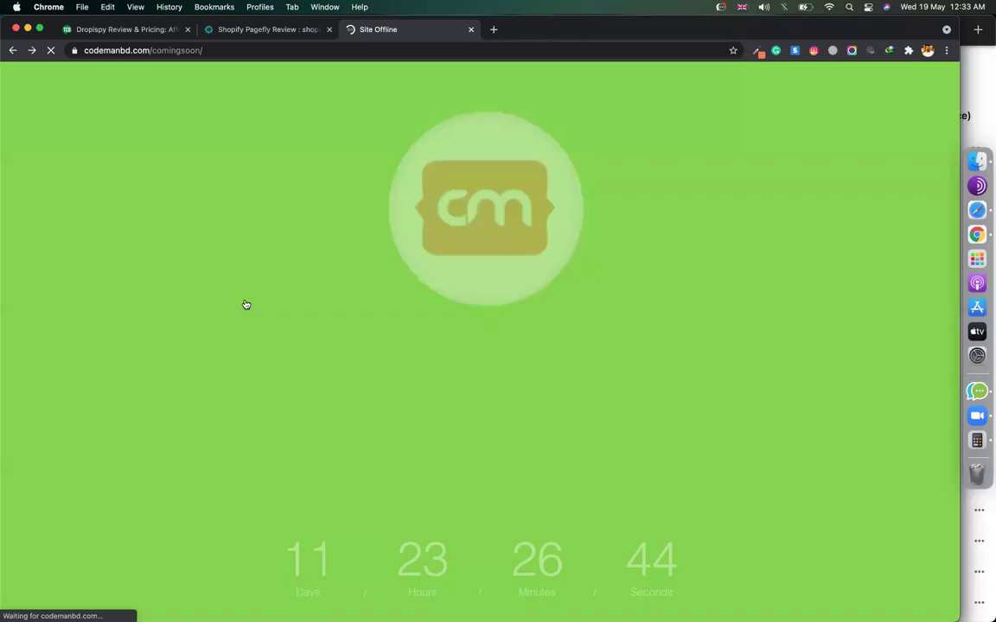
scroll(441, 233, down, 4)
scroll(441, 233, up, 4)
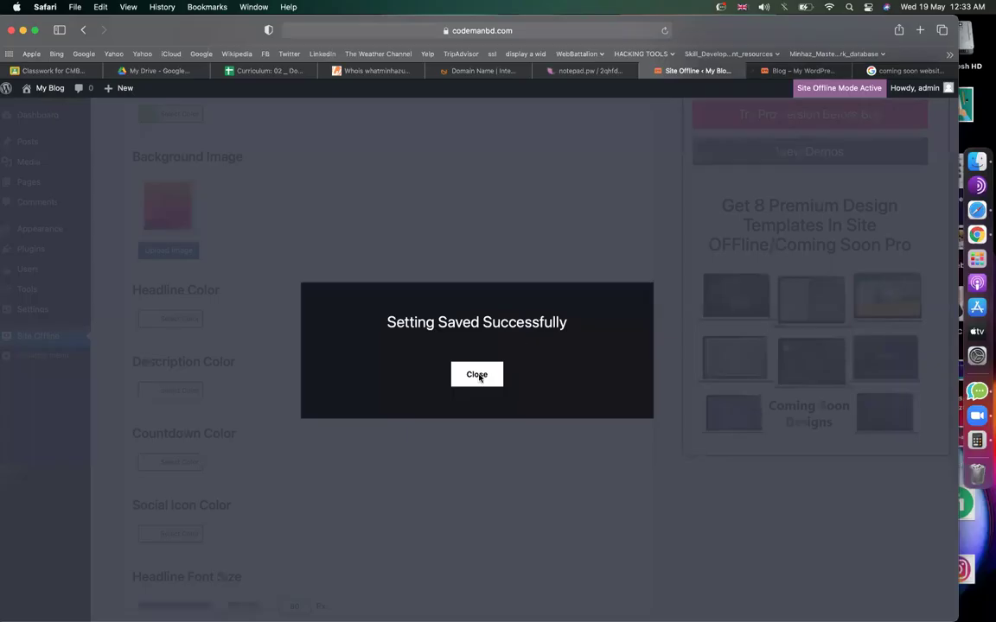
click(475, 374)
scroll(260, 259, up, 2)
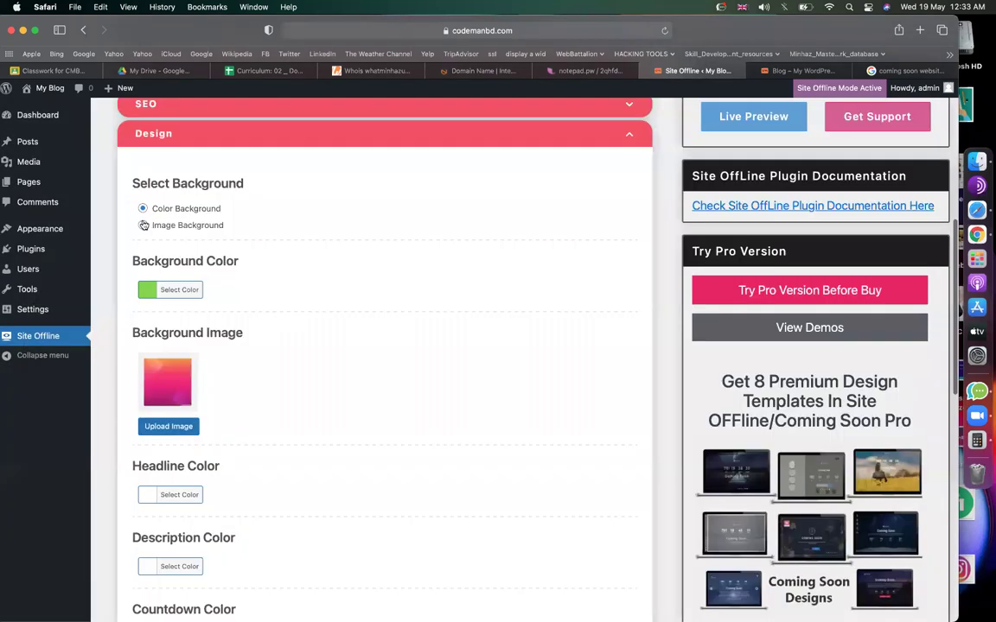
click(143, 225)
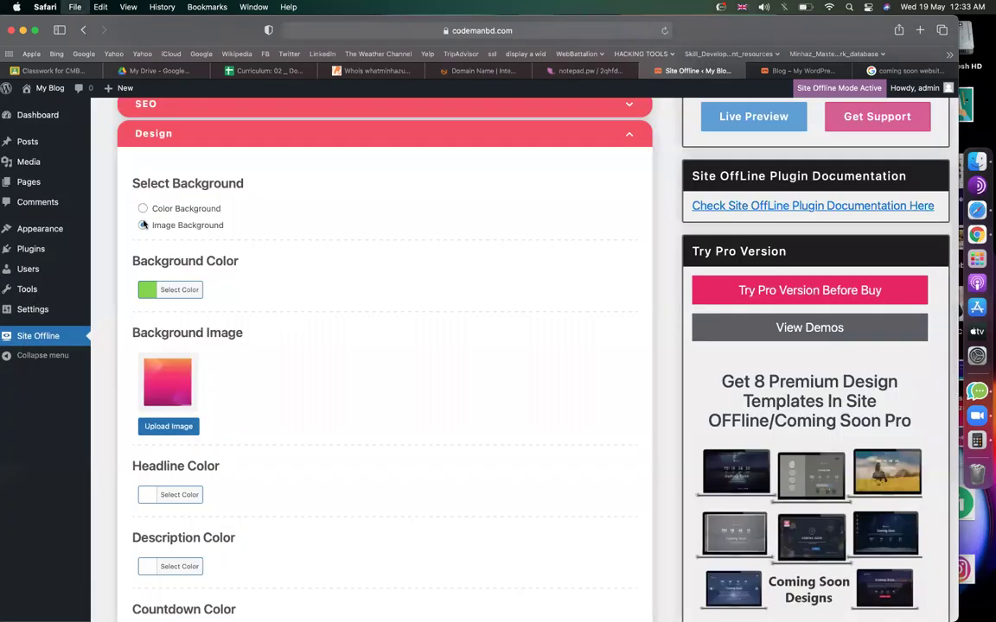
Search Google Images for 'gradient background', correcting the 'gradiend' typo.
key(super+t)
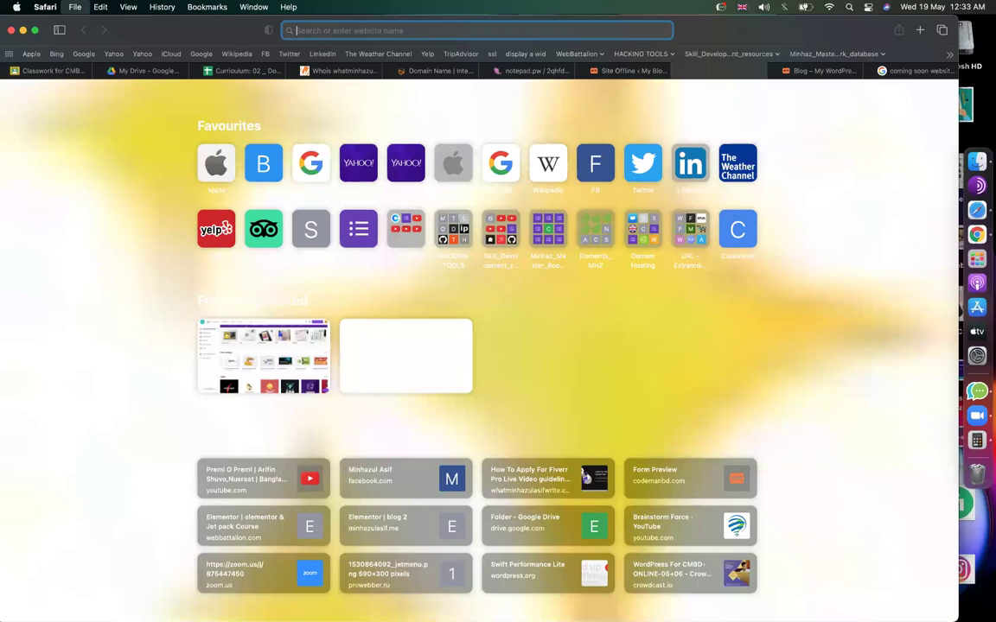
text(gradiend )
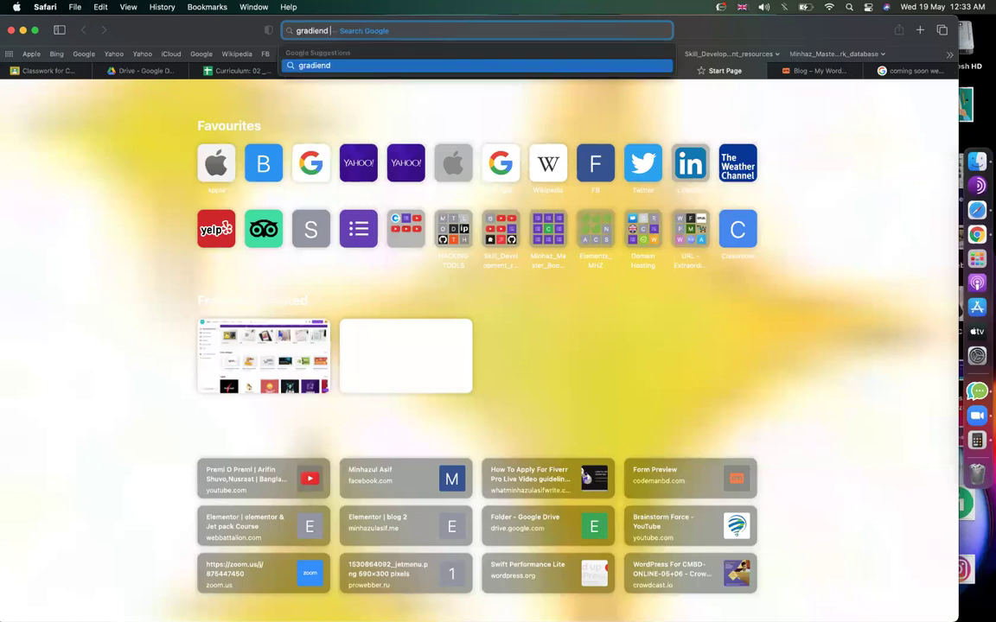
text(background)
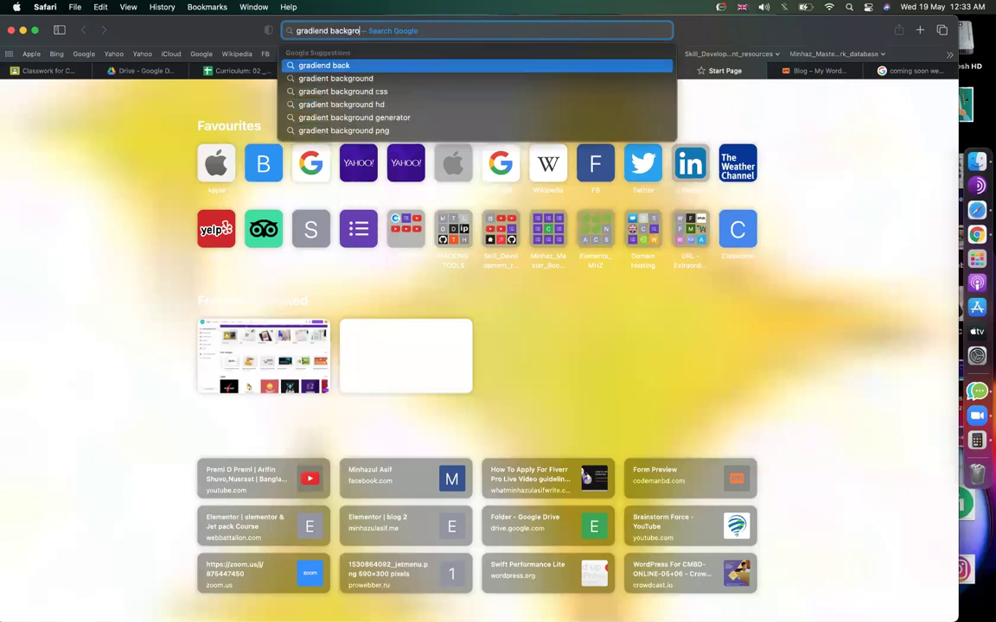
key(Return)
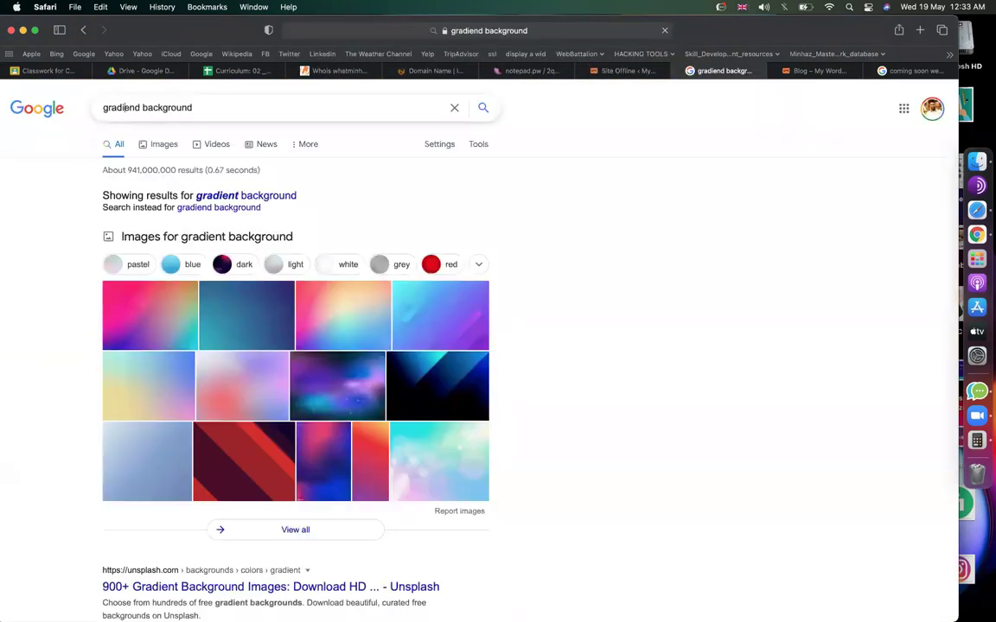
click(143, 107)
key(BackSpace)
text(t)
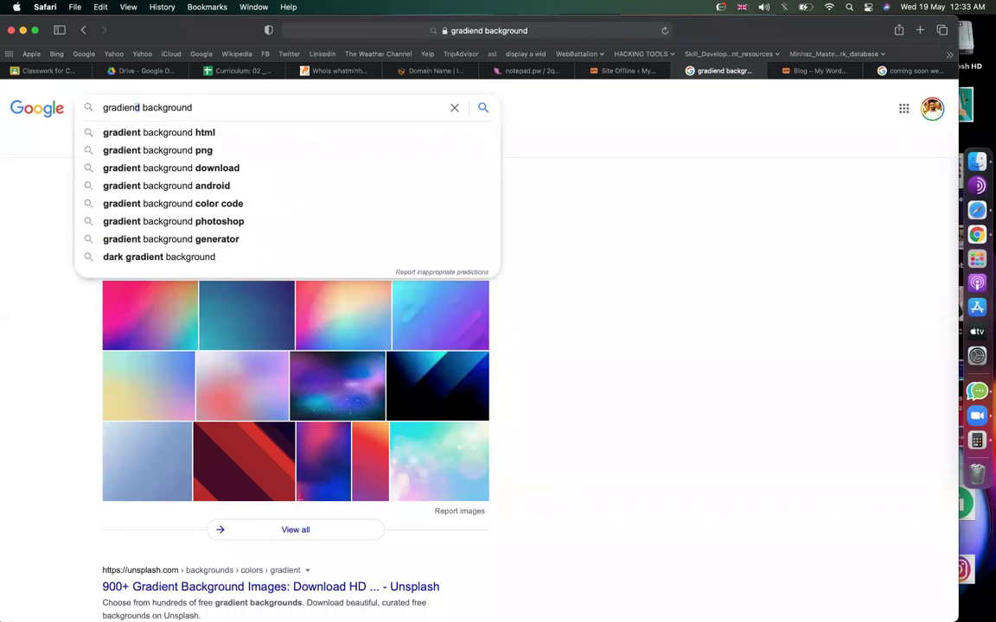
key(Return)
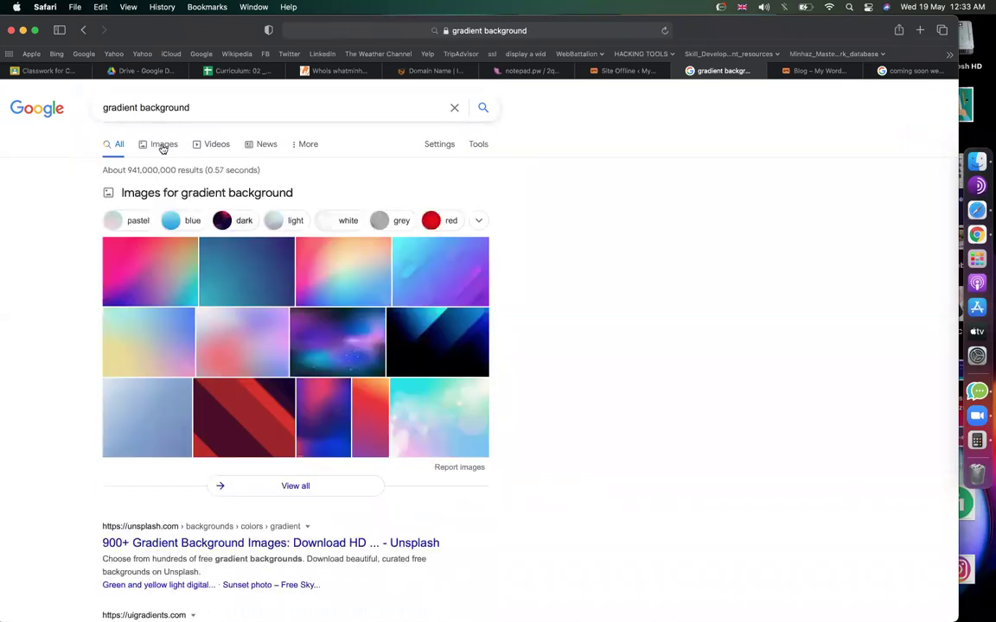
click(164, 145)
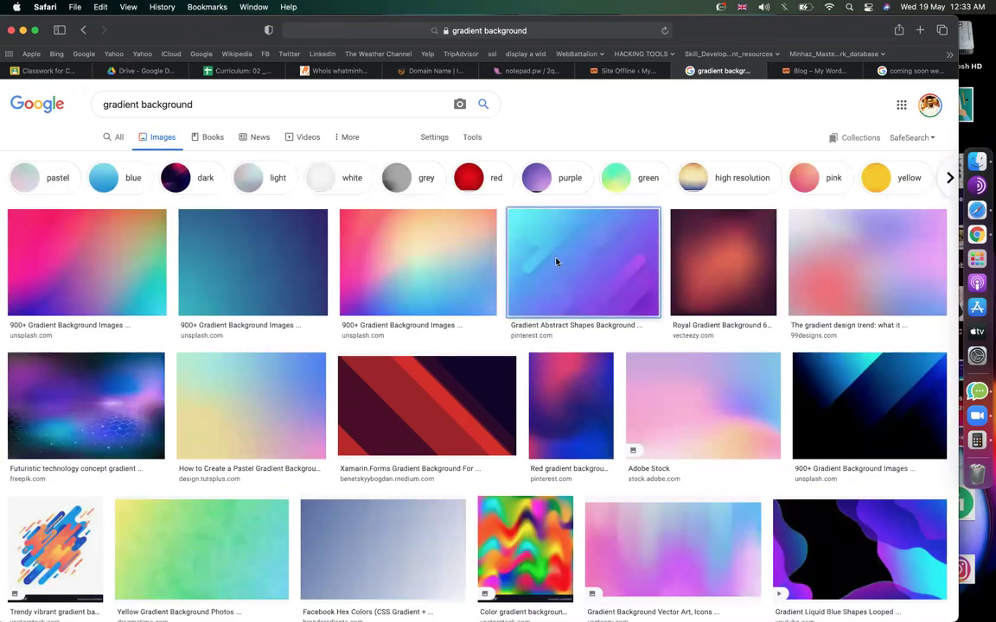
Save the blue-purple abstract gradient image to the Desktop as 1, replacing the existing file.
click(556, 260)
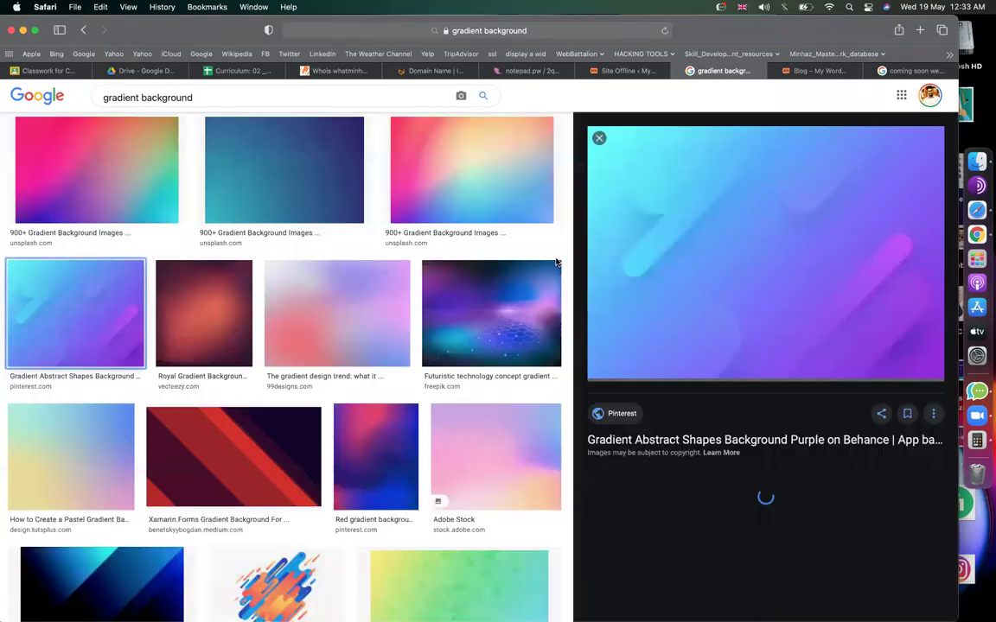
right_click(852, 232)
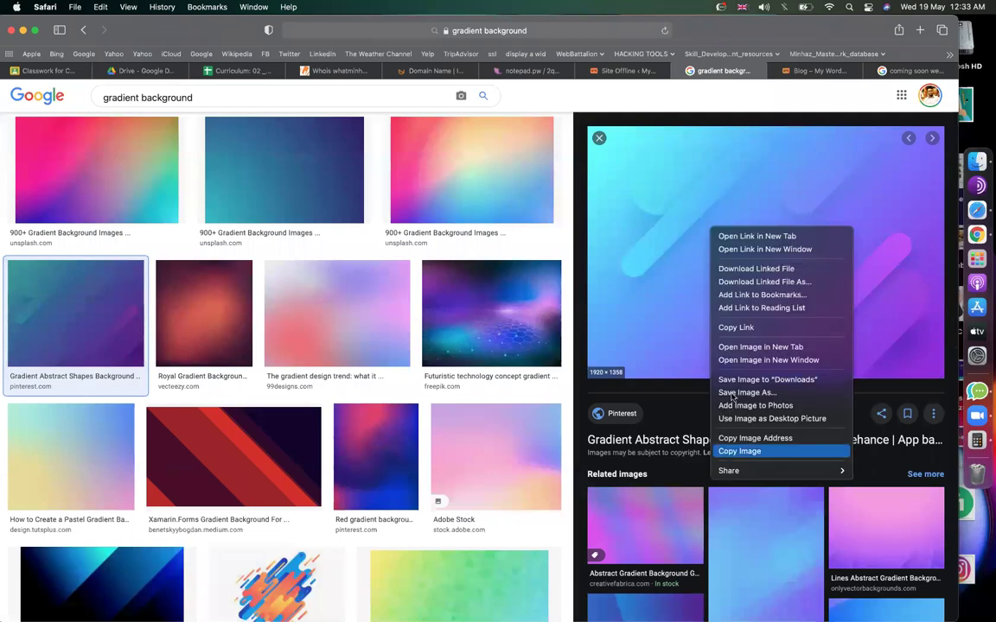
click(731, 397)
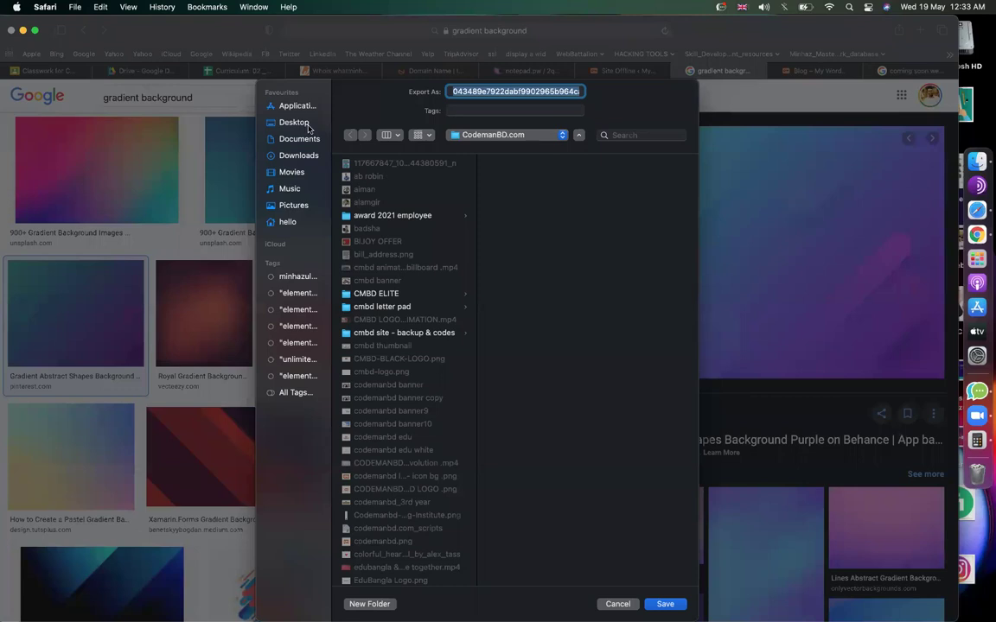
click(280, 120)
text(1)
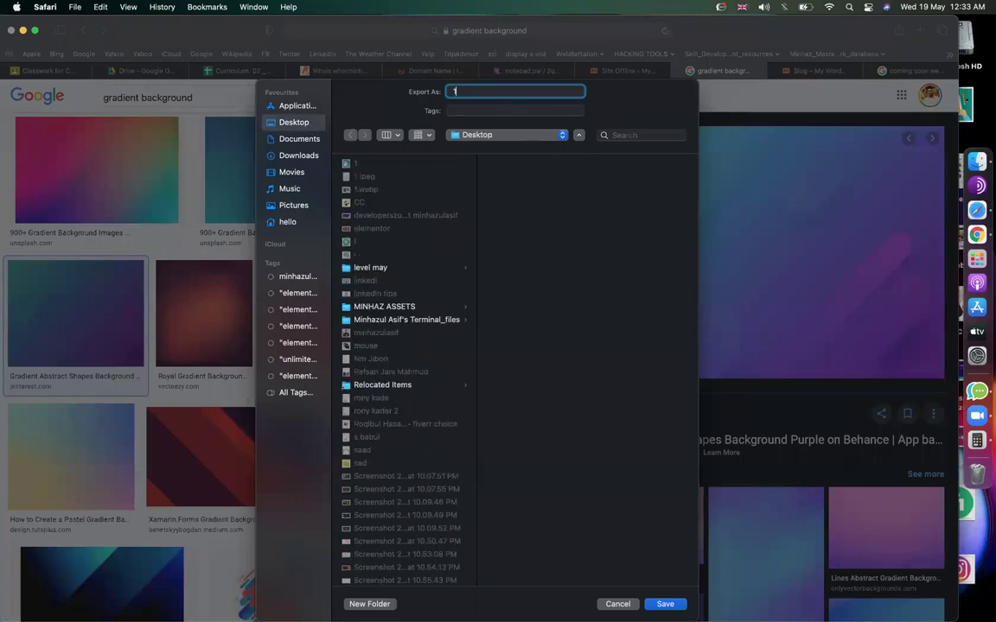
key(Return)
click(523, 375)
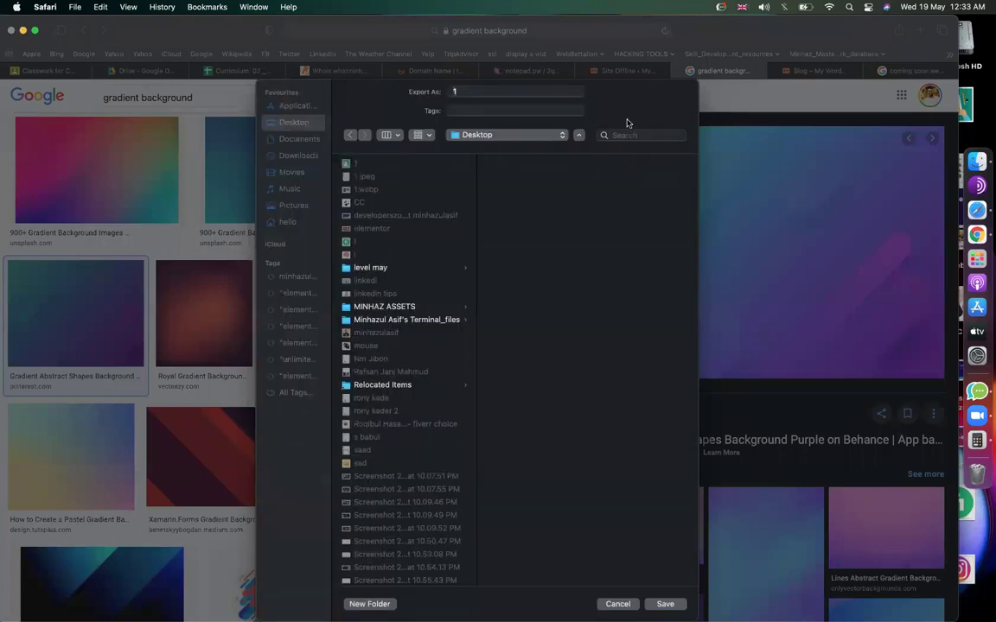
click(617, 75)
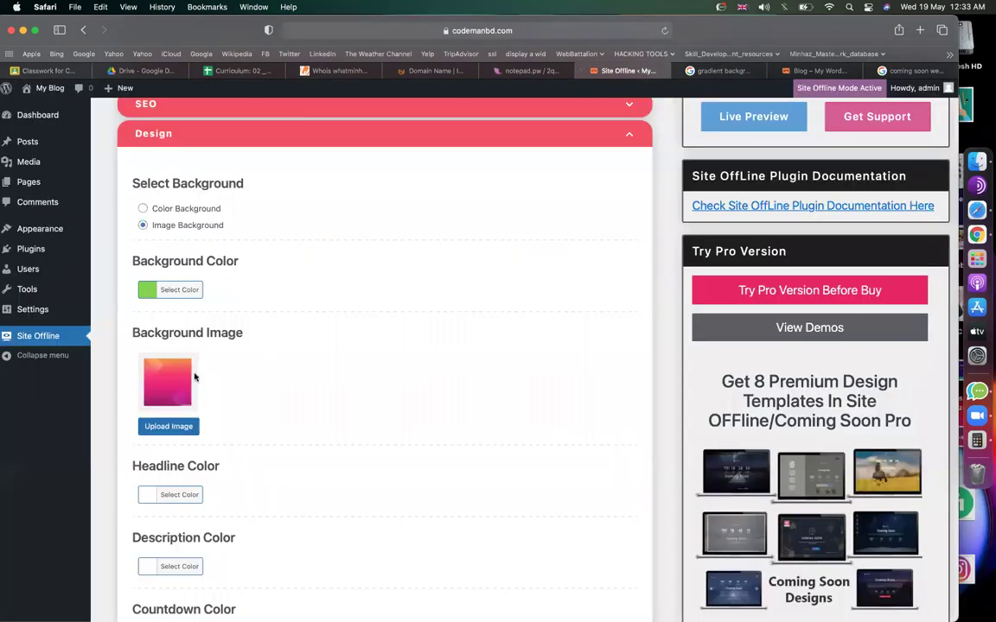
Upload the Desktop image 1 as the Background Image and save the design settings.
click(167, 426)
click(163, 136)
click(509, 337)
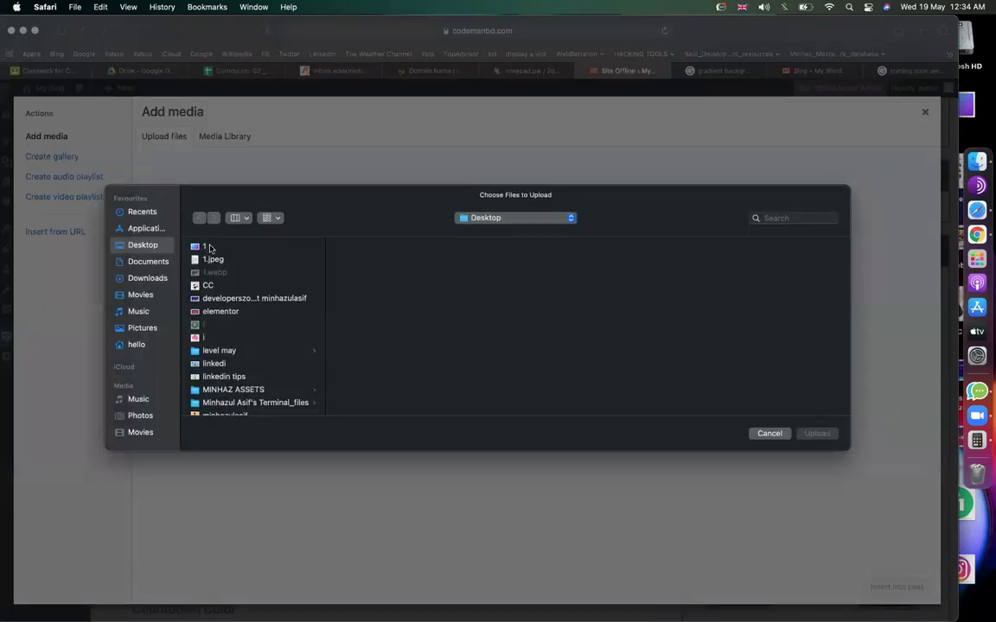
click(209, 248)
key(Return)
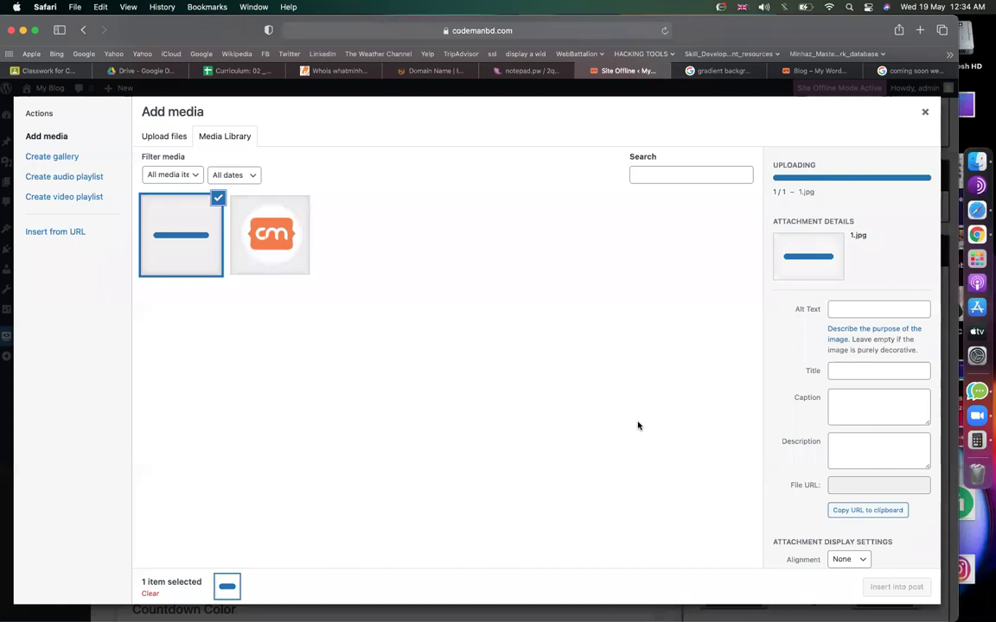
click(871, 588)
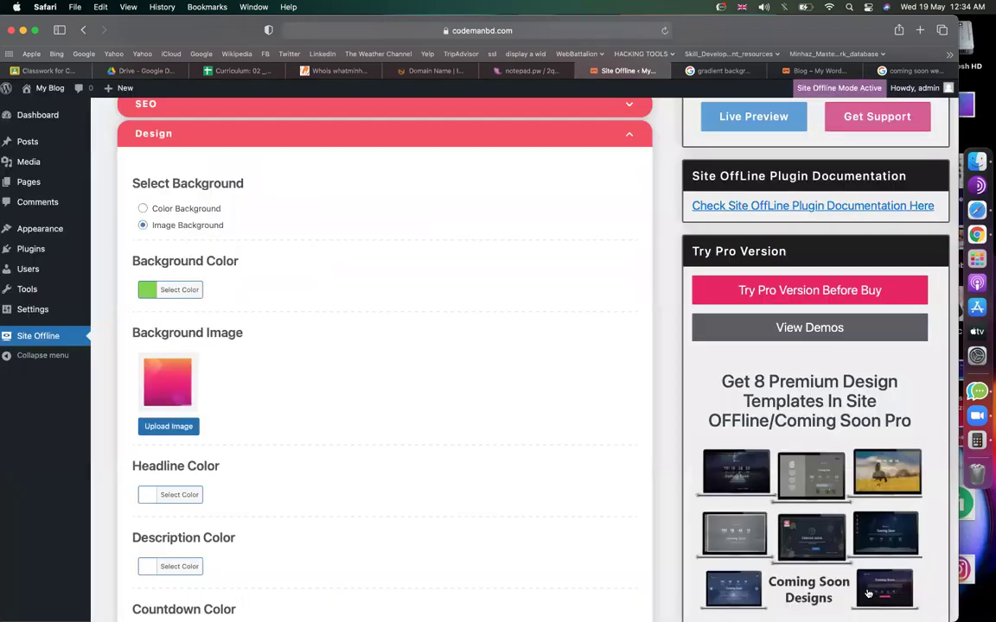
scroll(370, 365, down, 1)
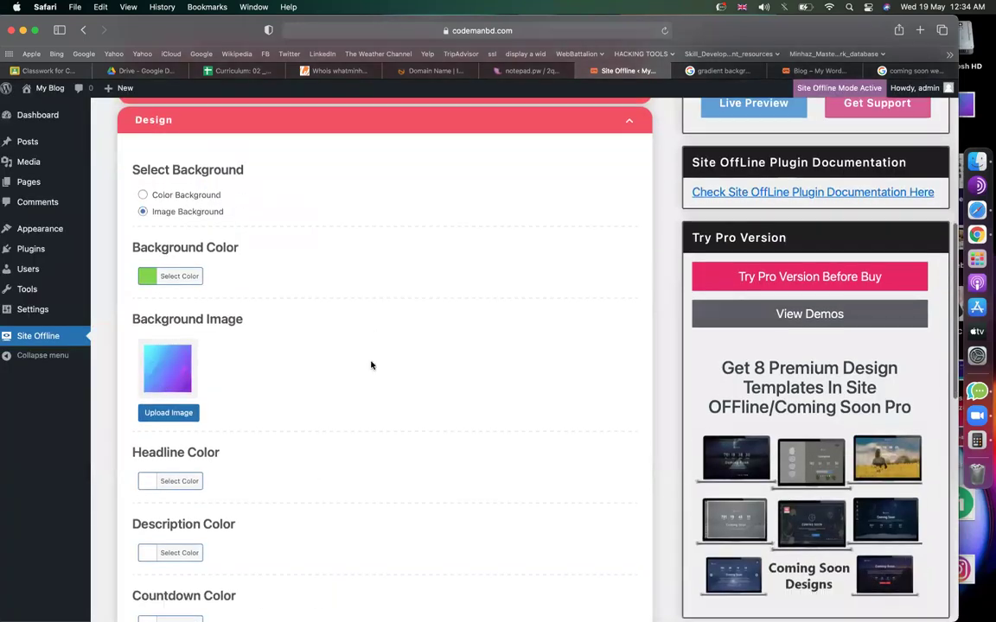
scroll(370, 365, down, 10)
click(188, 608)
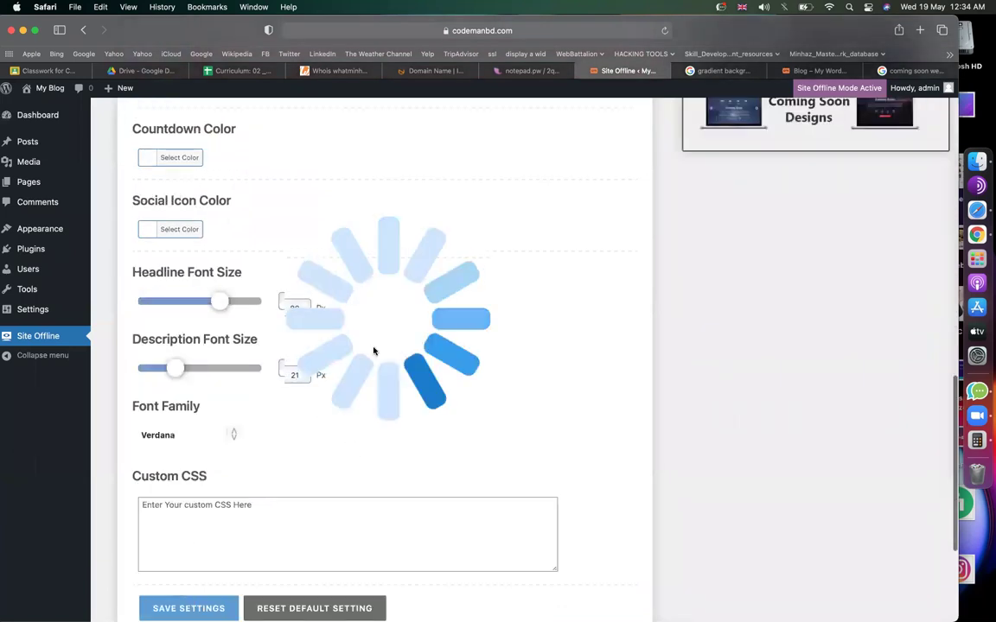
Compare the headline and description text on the live page, then raise the description font size to 26 px.
scroll(373, 351, up, 2)
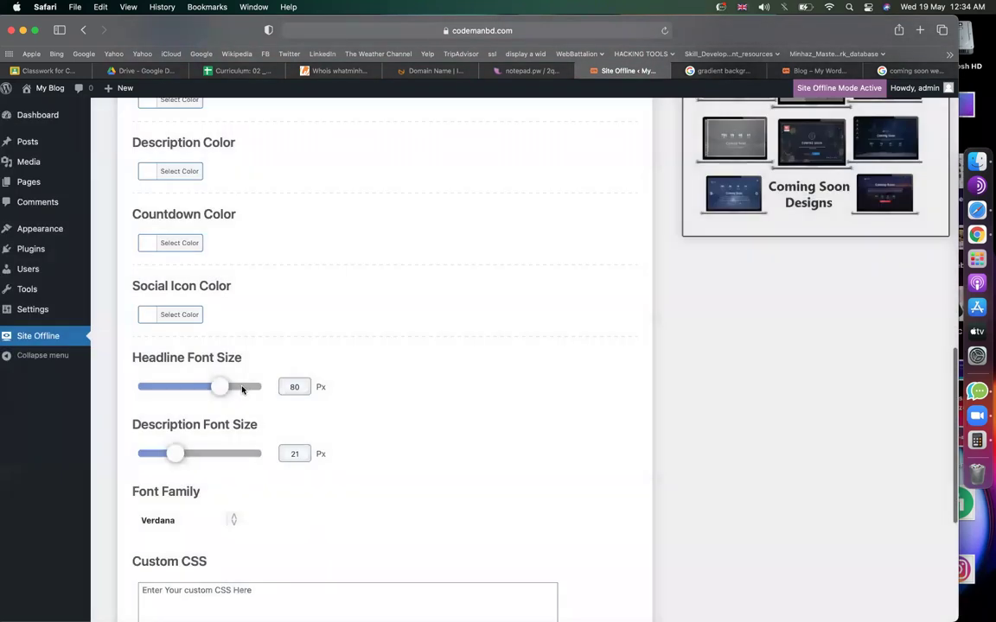
key(super+Tab)
drag(234, 400, 800, 402)
key(super+Tab)
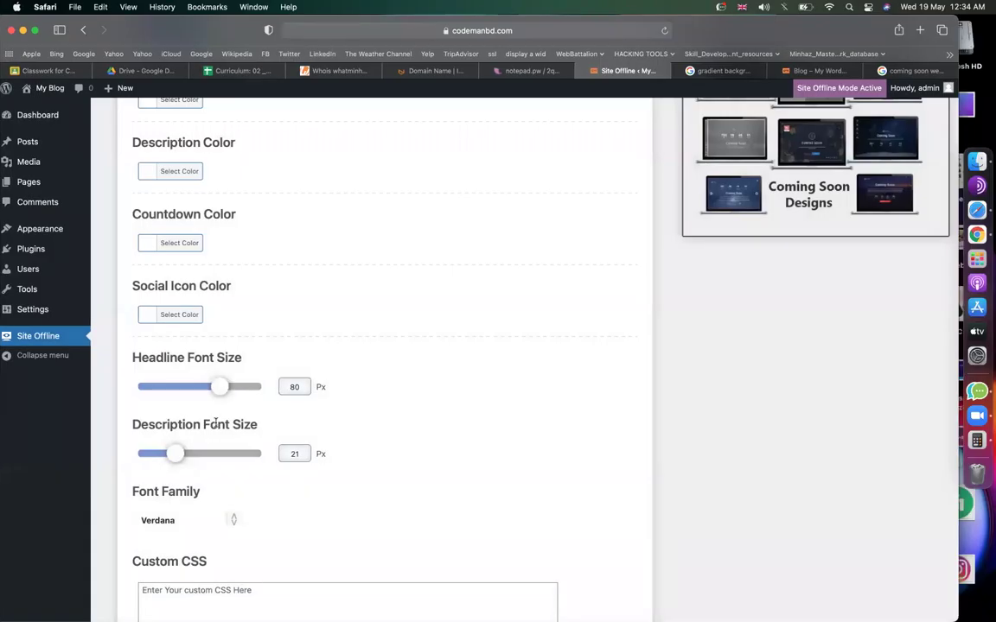
key(super+Tab)
drag(370, 478, 503, 480)
key(super+Tab)
drag(176, 456, 191, 456)
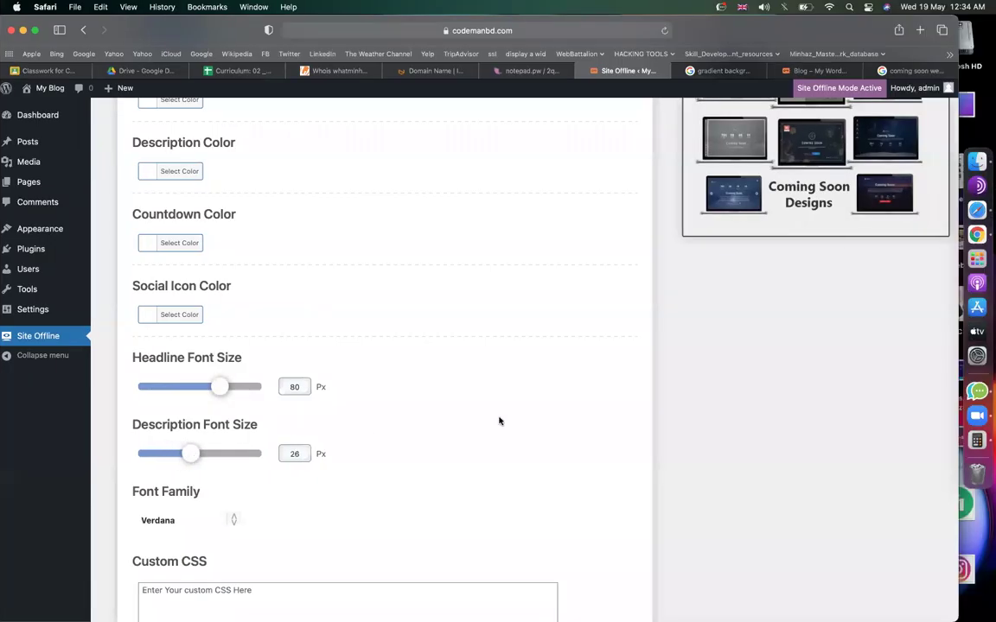
scroll(500, 420, down, 2)
scroll(499, 420, up, 1)
Reload codemanbd.com/comingsoon and scroll through the gradient background, then go back to the Site Offline settings page.
scroll(420, 324, up, 3)
key(super+Tab)
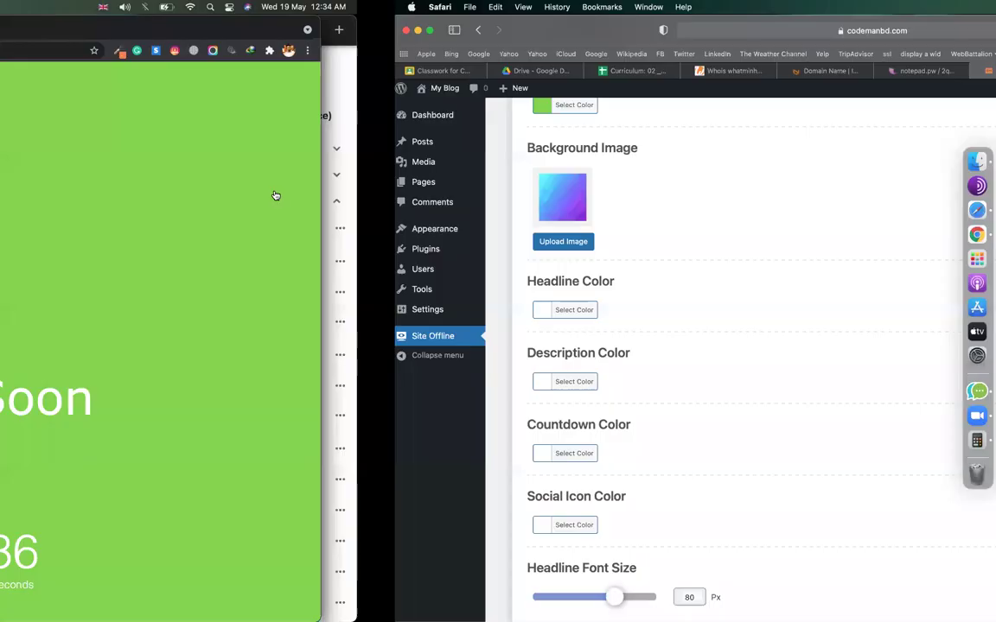
key(super+r)
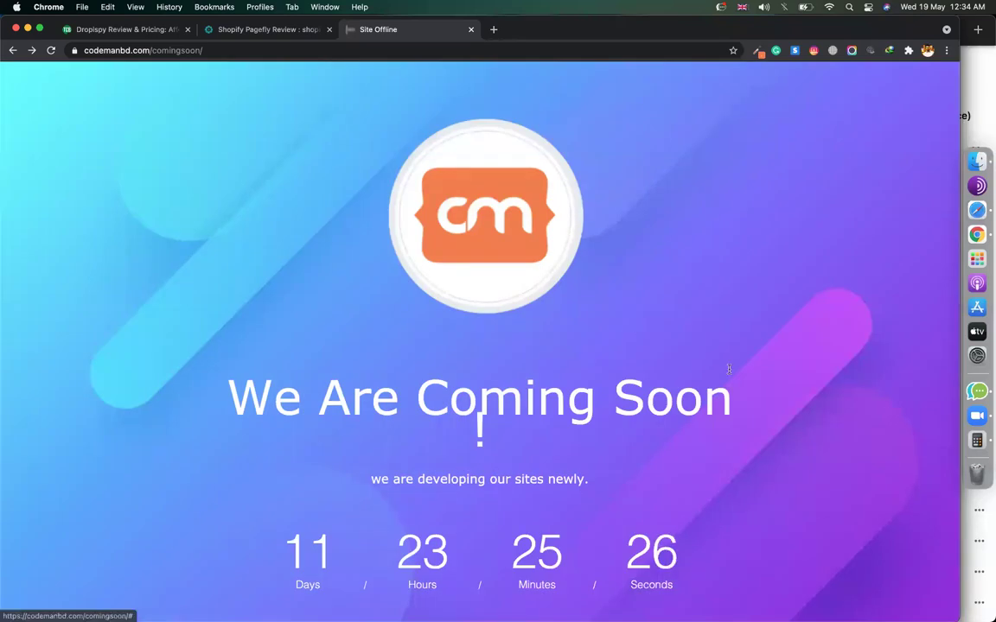
scroll(729, 372, down, 3)
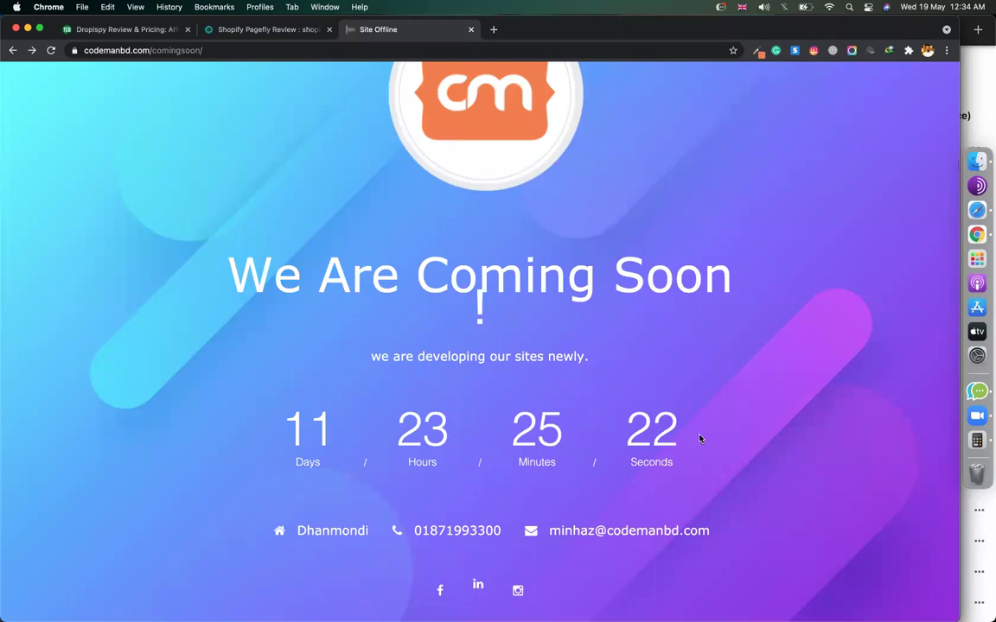
scroll(743, 356, down, 1)
scroll(744, 355, up, 4)
scroll(743, 355, down, 4)
scroll(745, 354, up, 4)
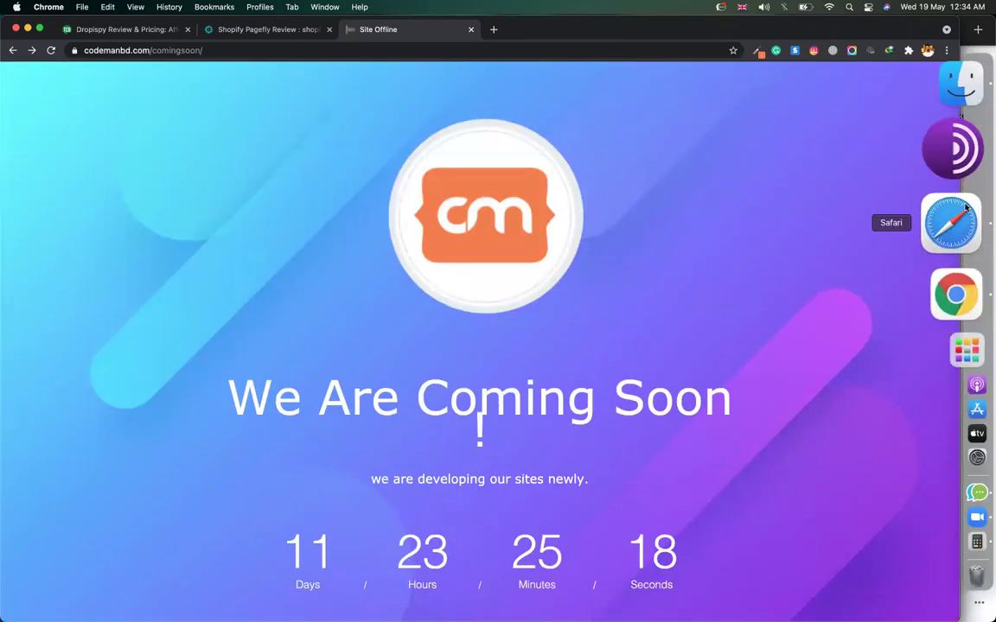
click(968, 210)
scroll(526, 236, up, 10)
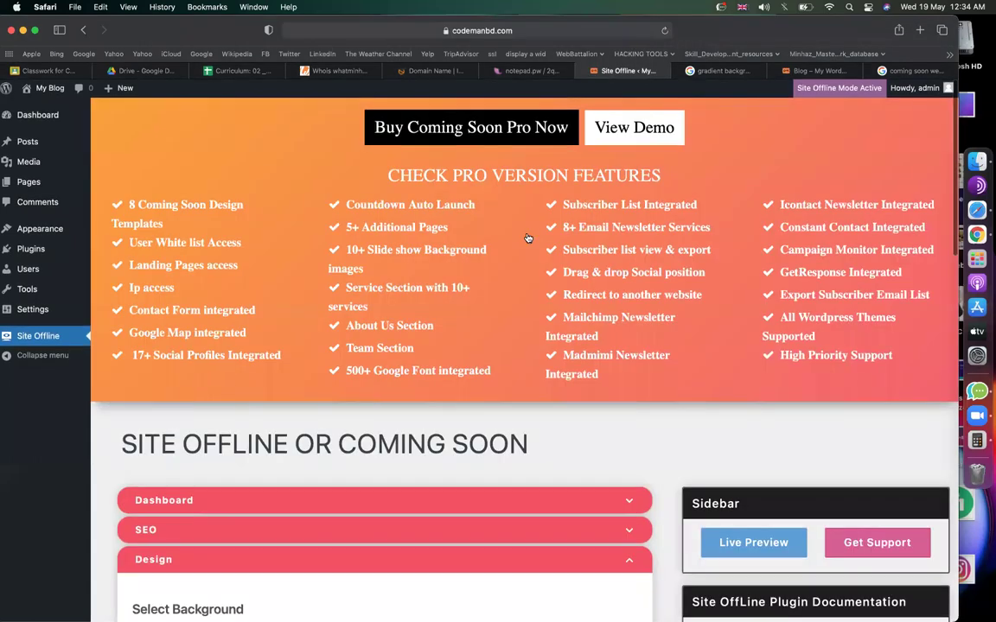
scroll(277, 344, down, 15)
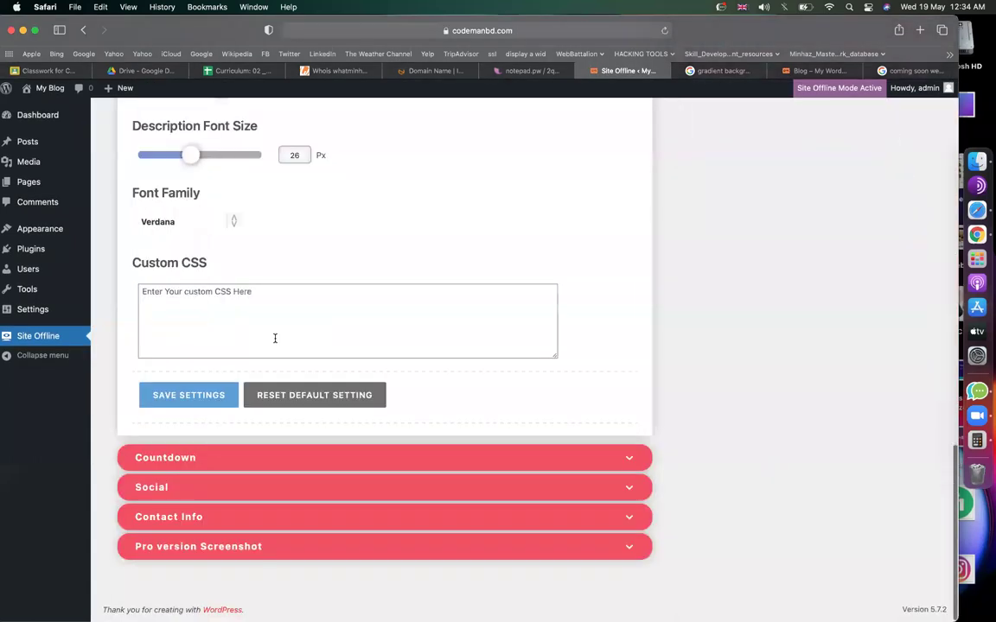
click(515, 72)
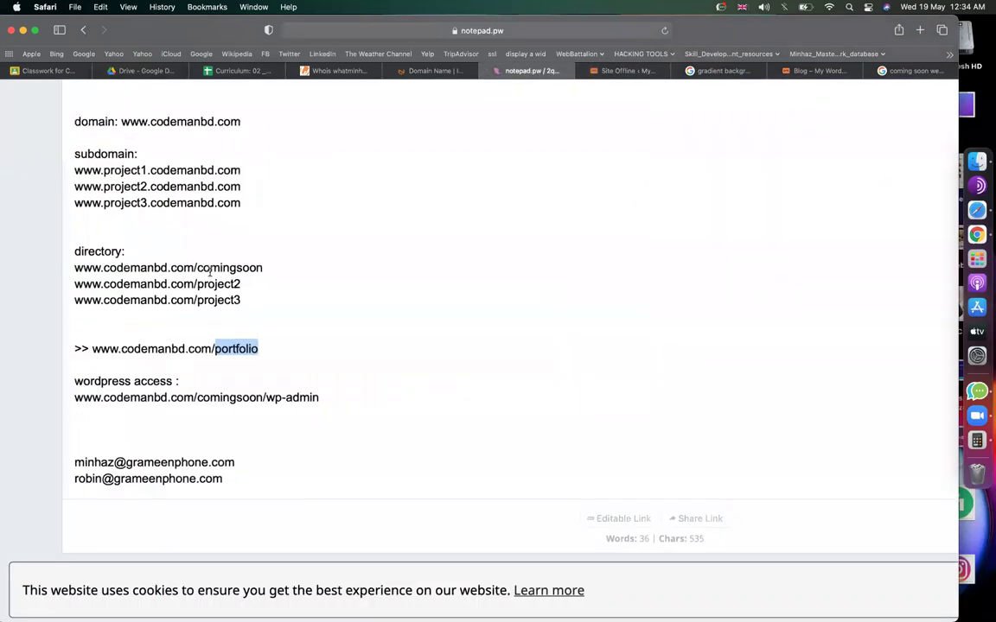
double_click(207, 268)
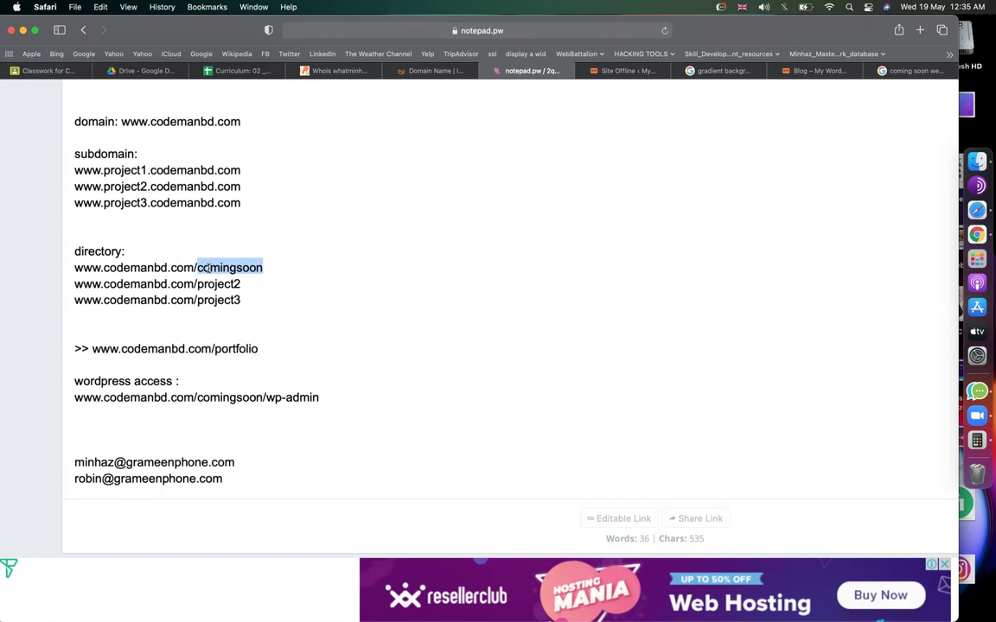
double_click(160, 267)
click(167, 267)
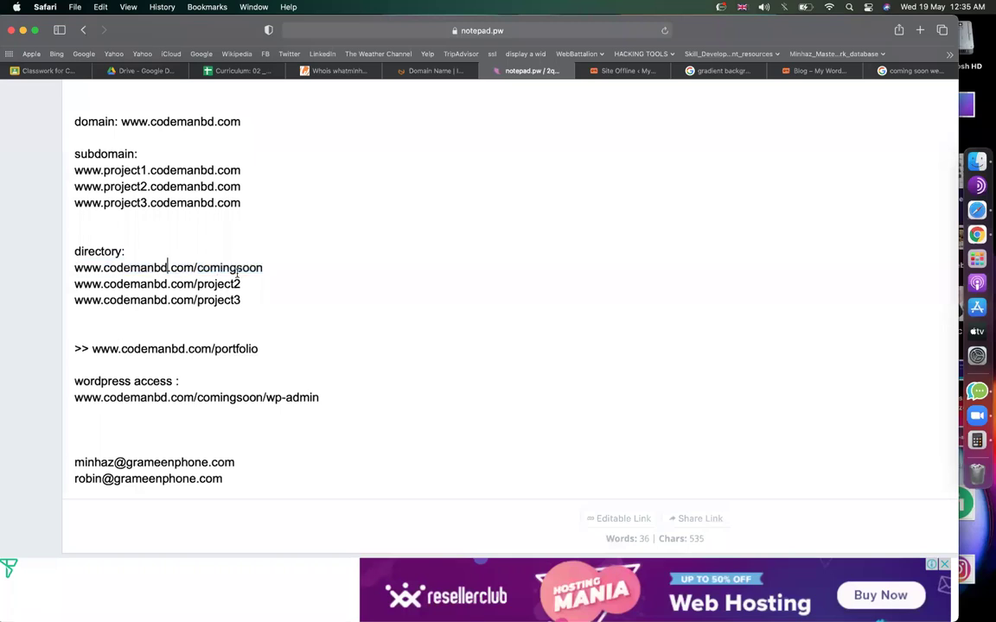
drag(264, 267, 201, 267)
drag(136, 270, 67, 267)
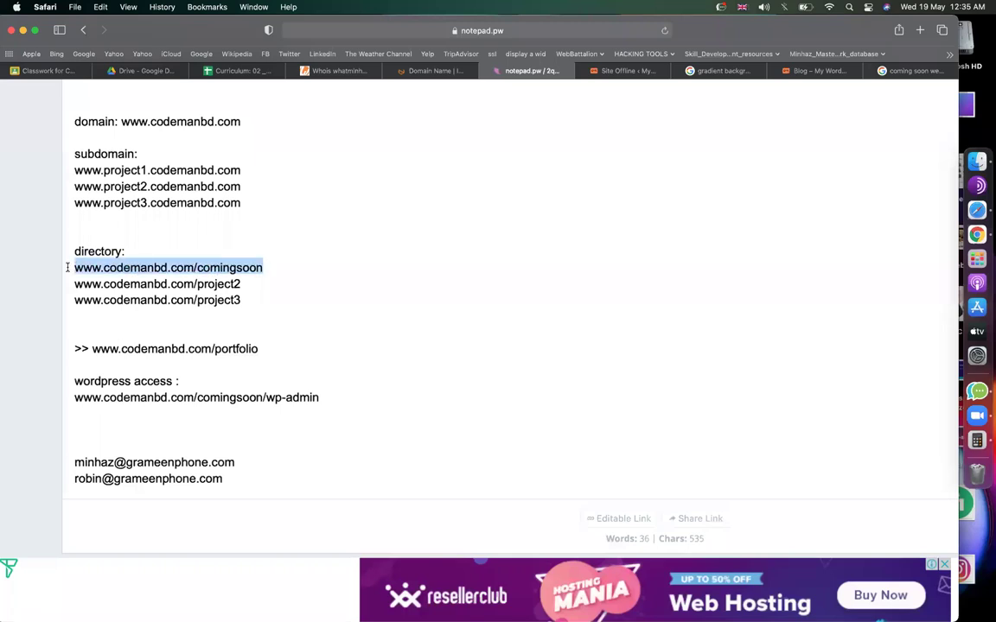